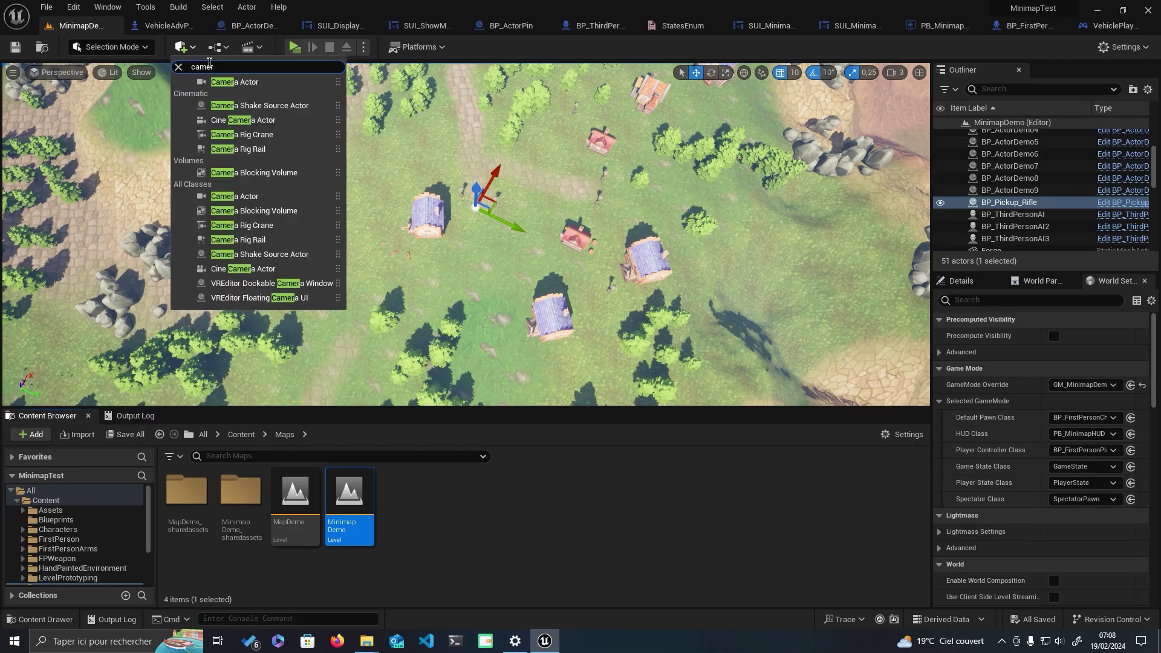
Spawn a Camera Actor into the MinimapDemo level from the quick-add actor menu.
{"action": "left_click", "coordinate": [234, 82]}
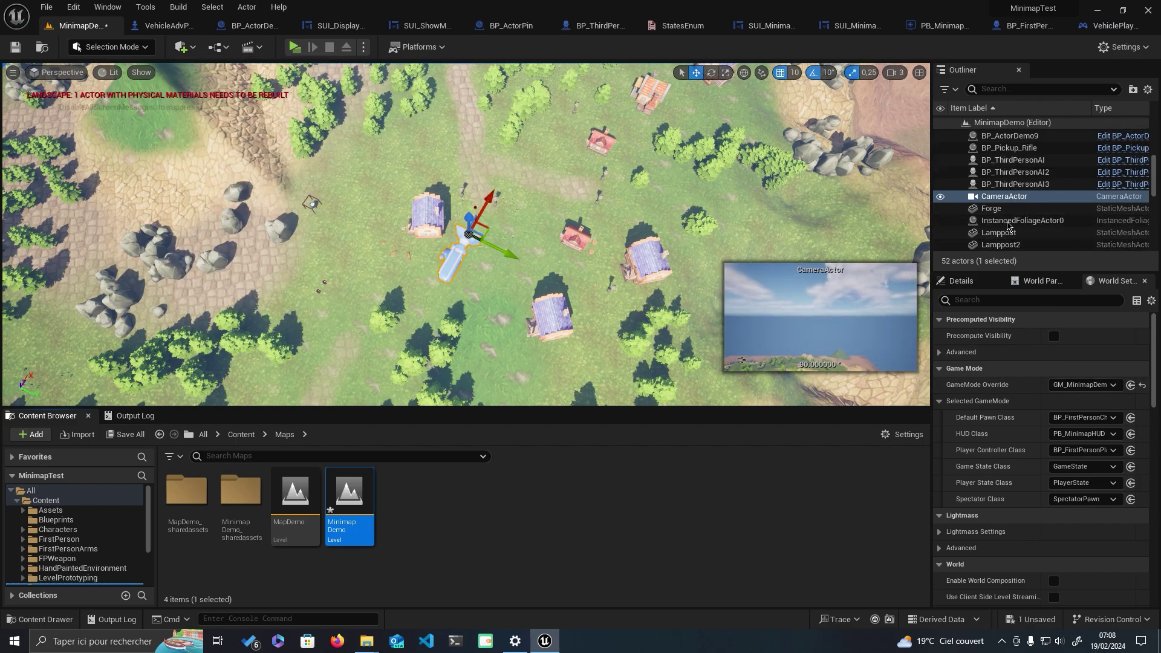
Zero the camera's Y location and switch its projection mode to Orthographic.
{"action": "left_click", "coordinate": [980, 281]}
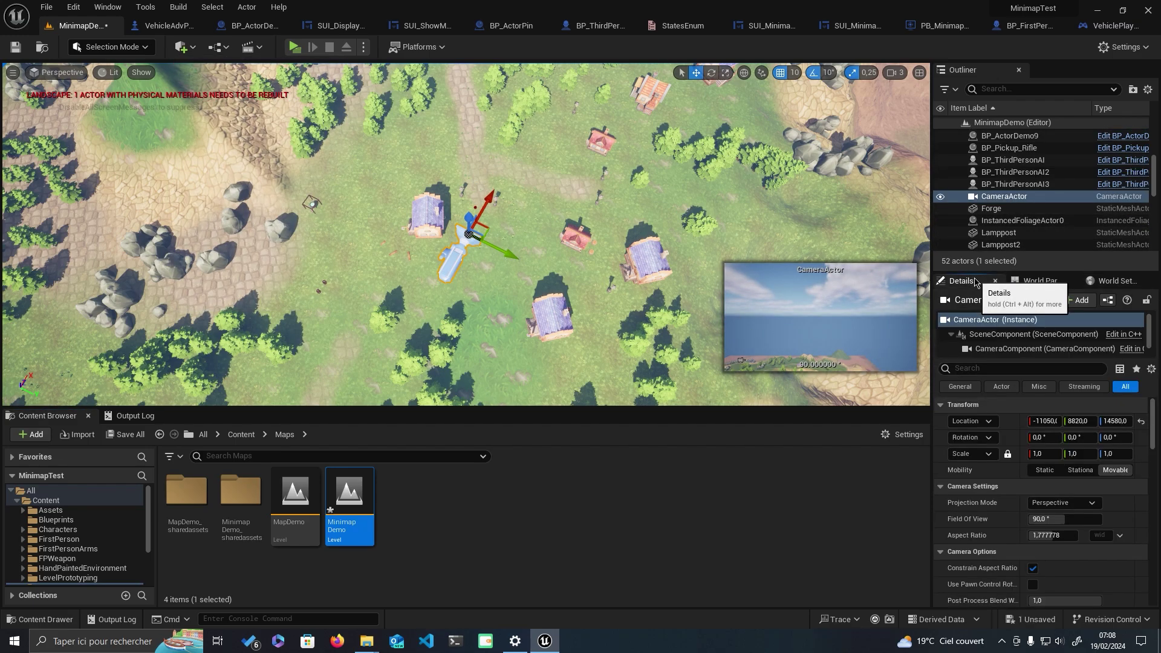
{"action": "type", "text": "0"}
{"action": "left_click", "coordinate": [1077, 419]}
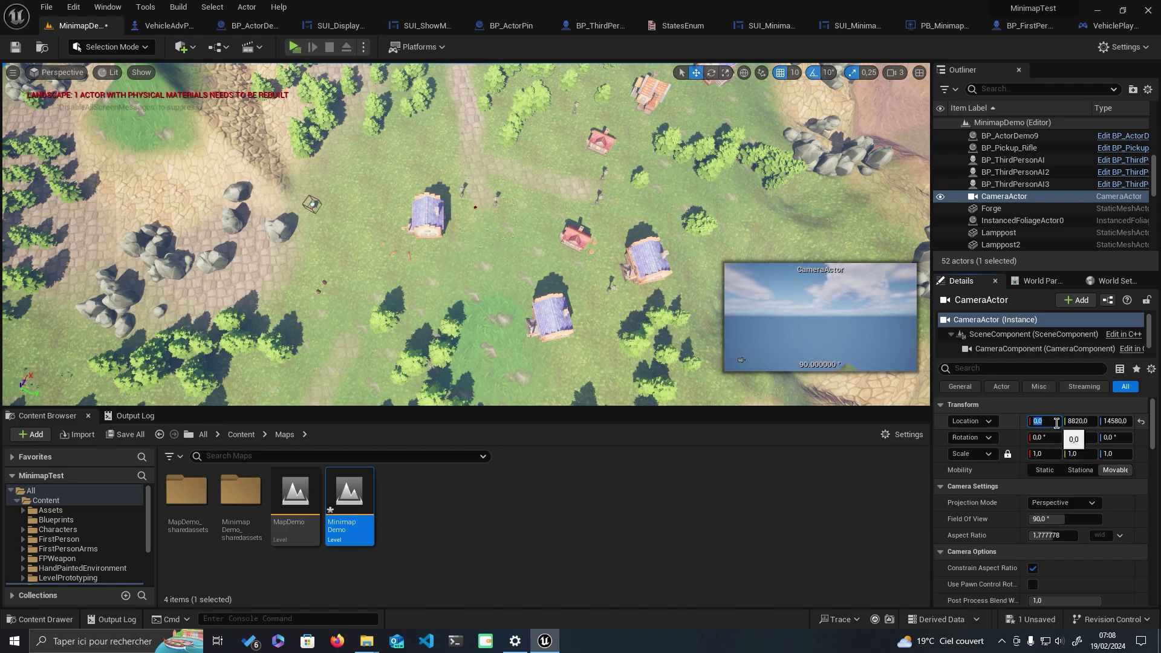
{"action": "type", "text": "0"}
{"action": "key", "text": "Return"}
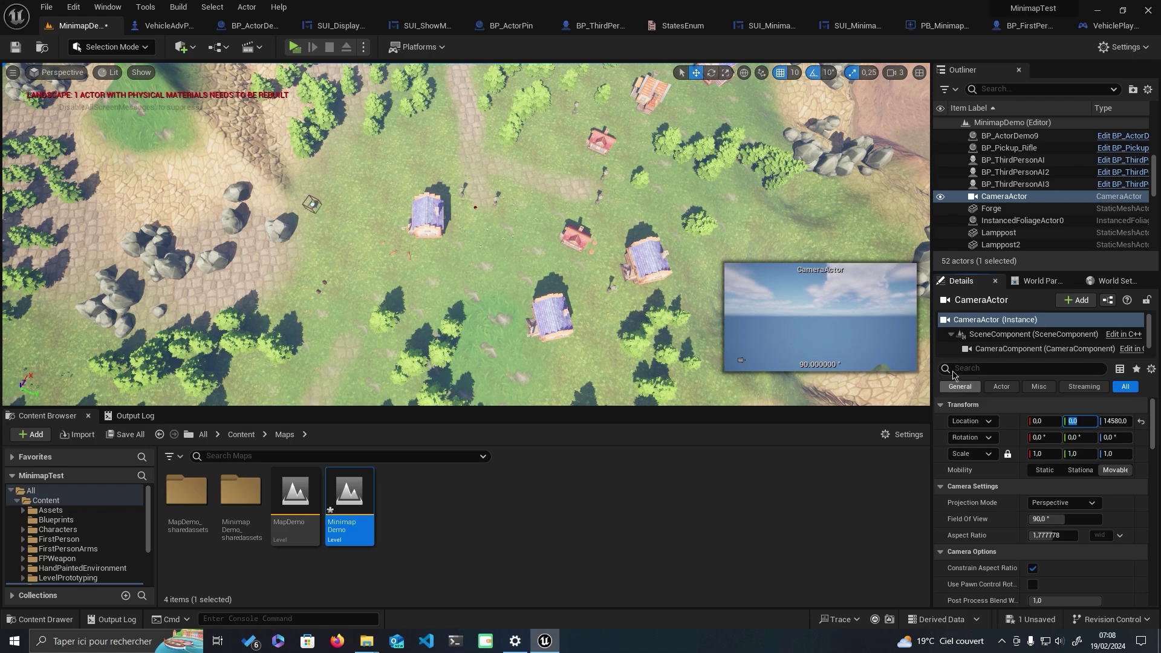
{"action": "left_click", "coordinate": [1062, 504]}
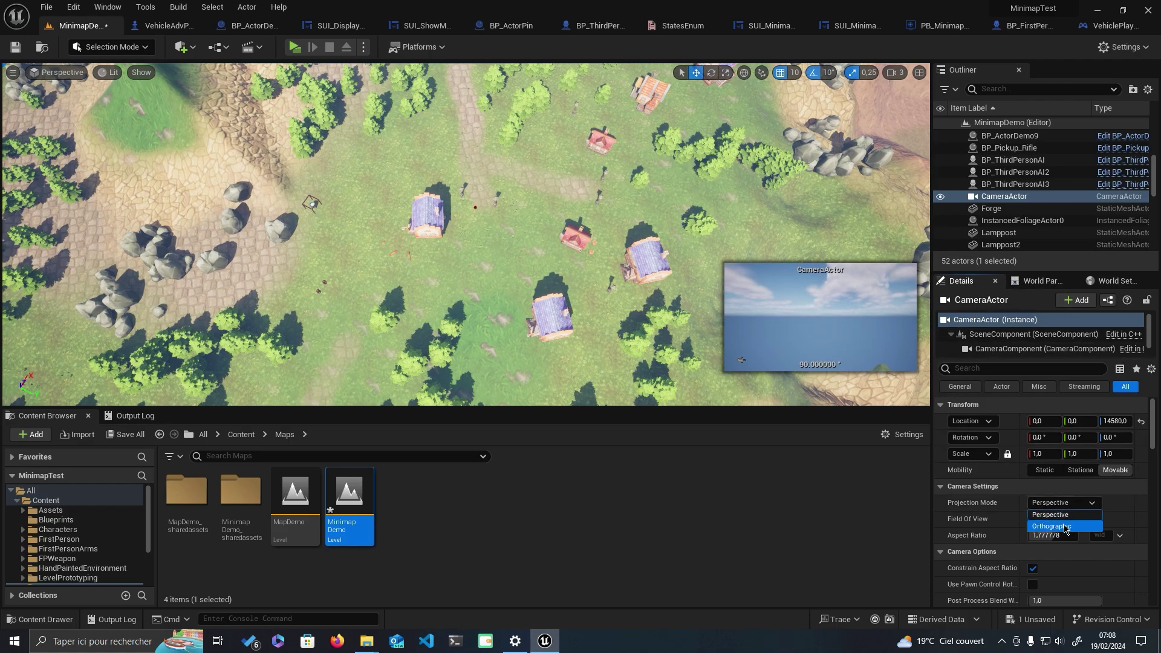
{"action": "left_click", "coordinate": [1051, 526]}
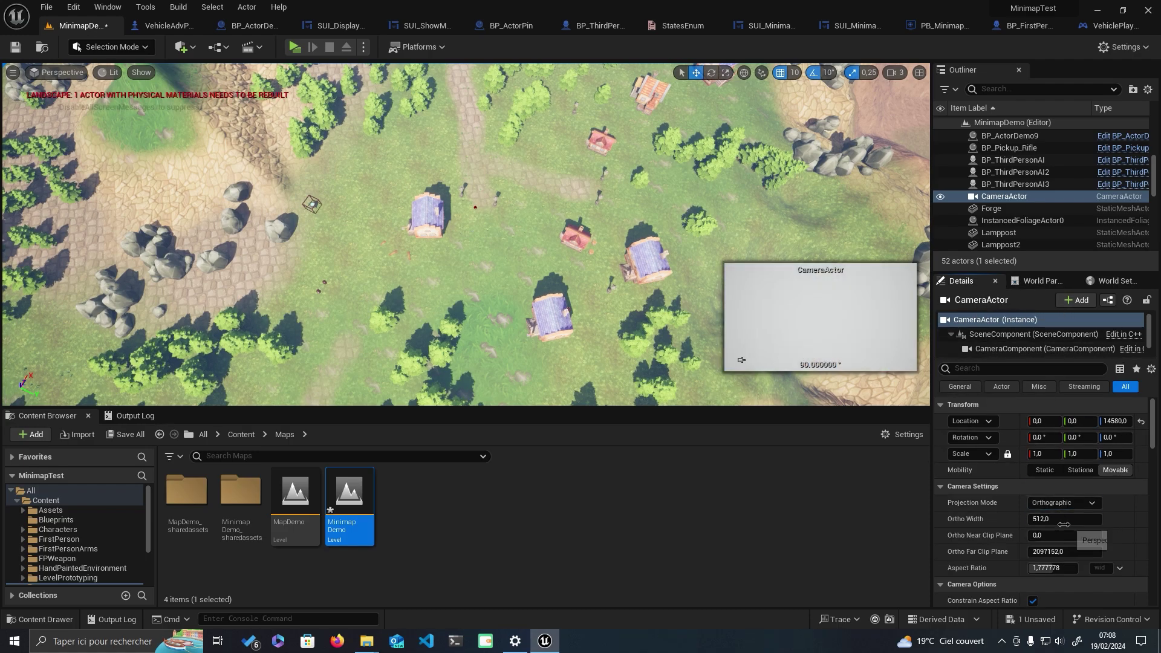
Set the camera's pitch to -90 so it looks straight down, and frame it in the viewport.
{"action": "left_click", "coordinate": [1085, 439]}
{"action": "type", "text": "-"}
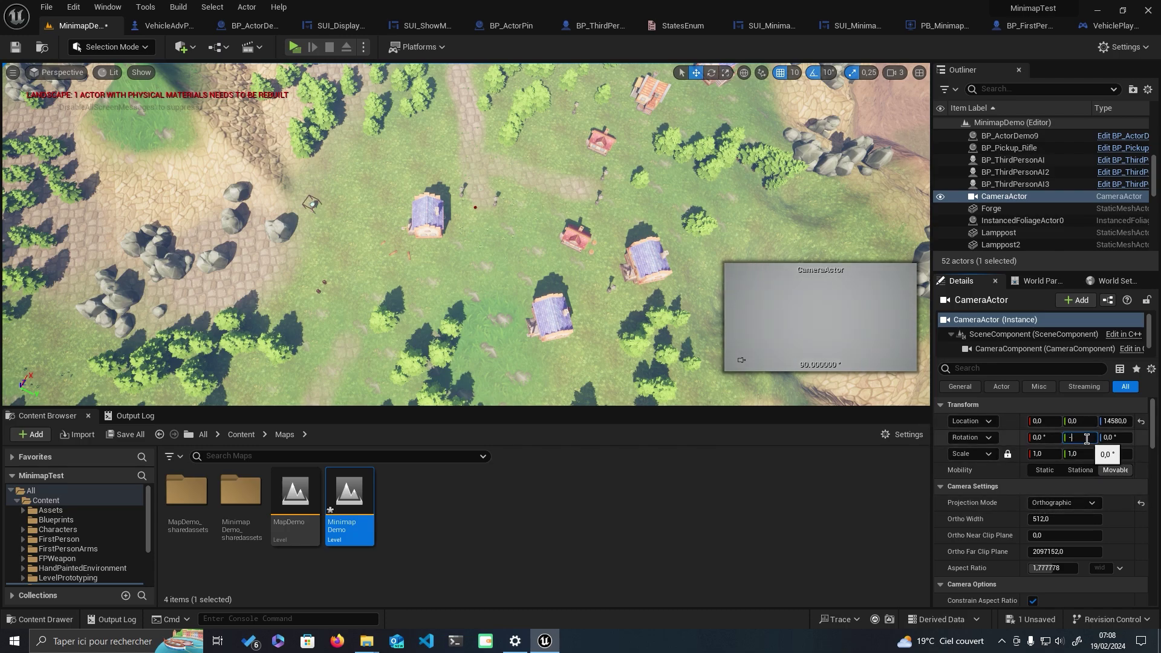
{"action": "type", "text": "90"}
{"action": "key", "text": "Return"}
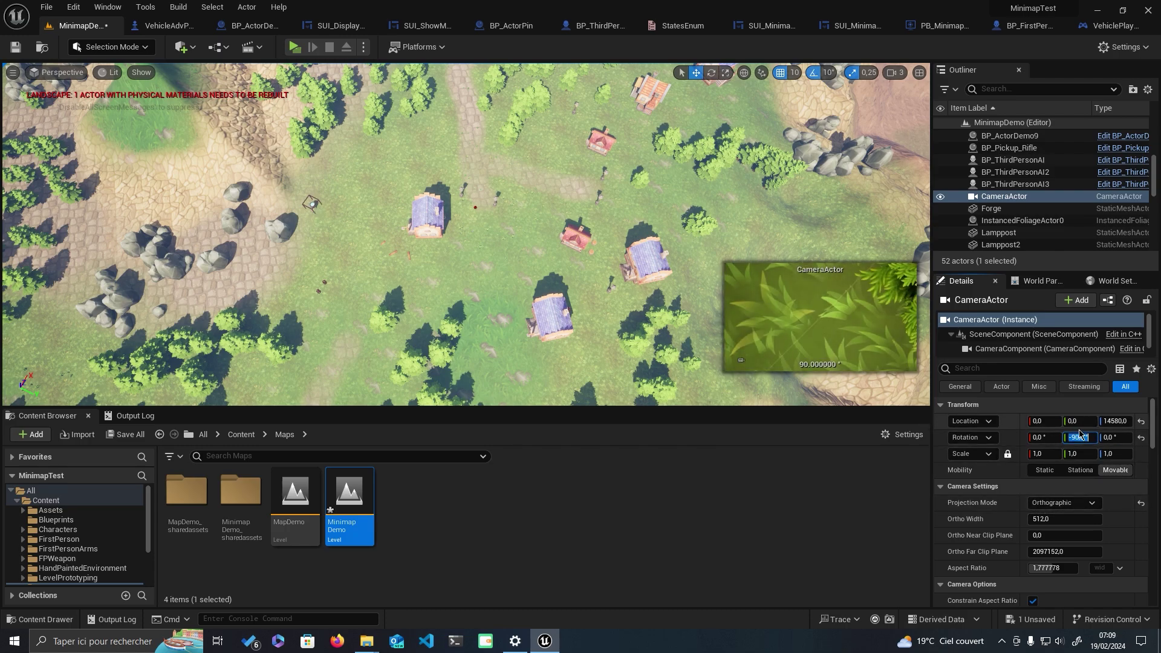
{"action": "key", "text": "f"}
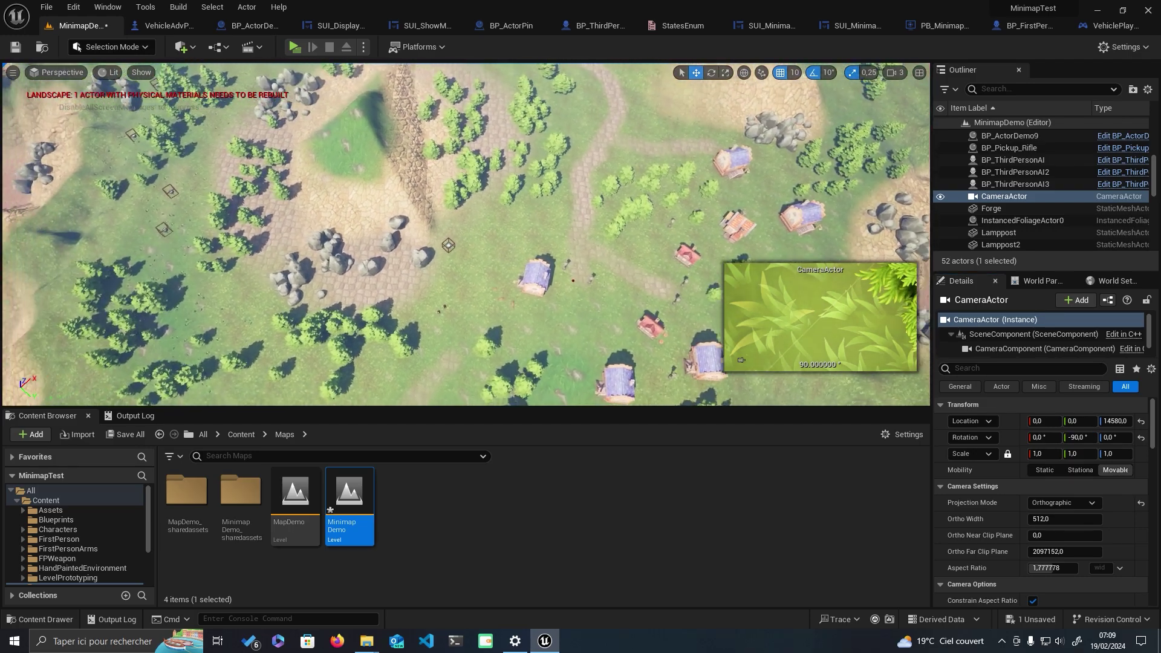
{"action": "double_click", "coordinate": [1004, 196]}
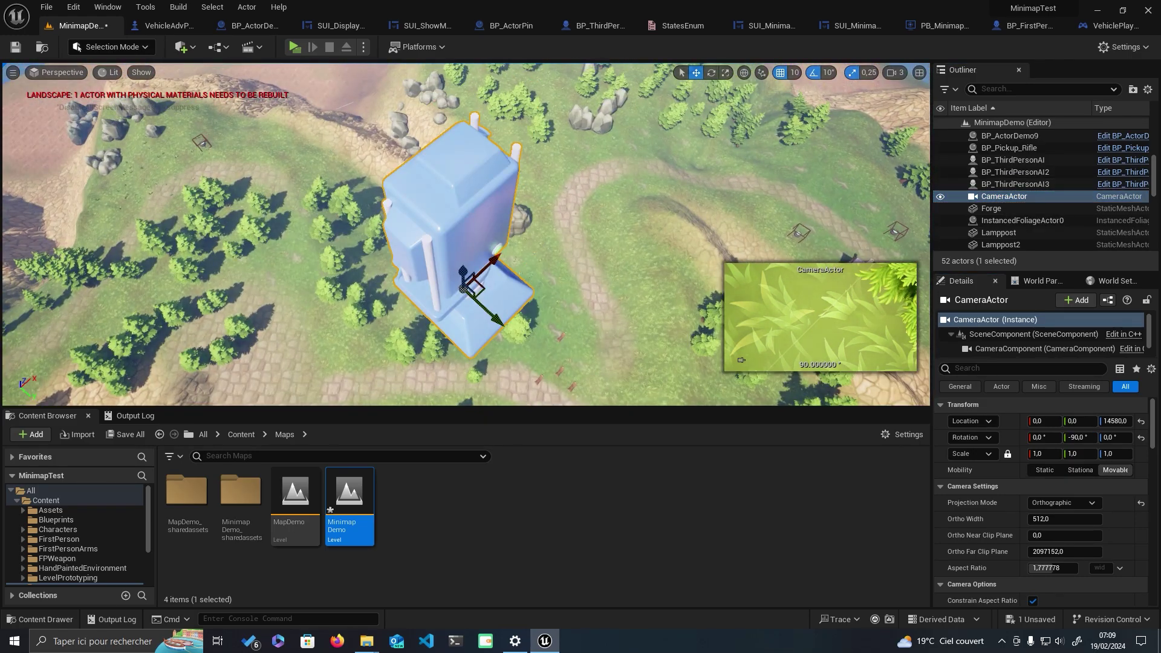
{"action": "scroll", "coordinate": [465, 289], "scroll_direction": "down", "scroll_amount": 5}
{"action": "scroll", "coordinate": [465, 288], "scroll_direction": "down", "scroll_amount": 5}
{"action": "scroll", "coordinate": [562, 208], "scroll_direction": "down", "scroll_amount": 5}
{"action": "scroll", "coordinate": [562, 209], "scroll_direction": "down", "scroll_amount": 3}
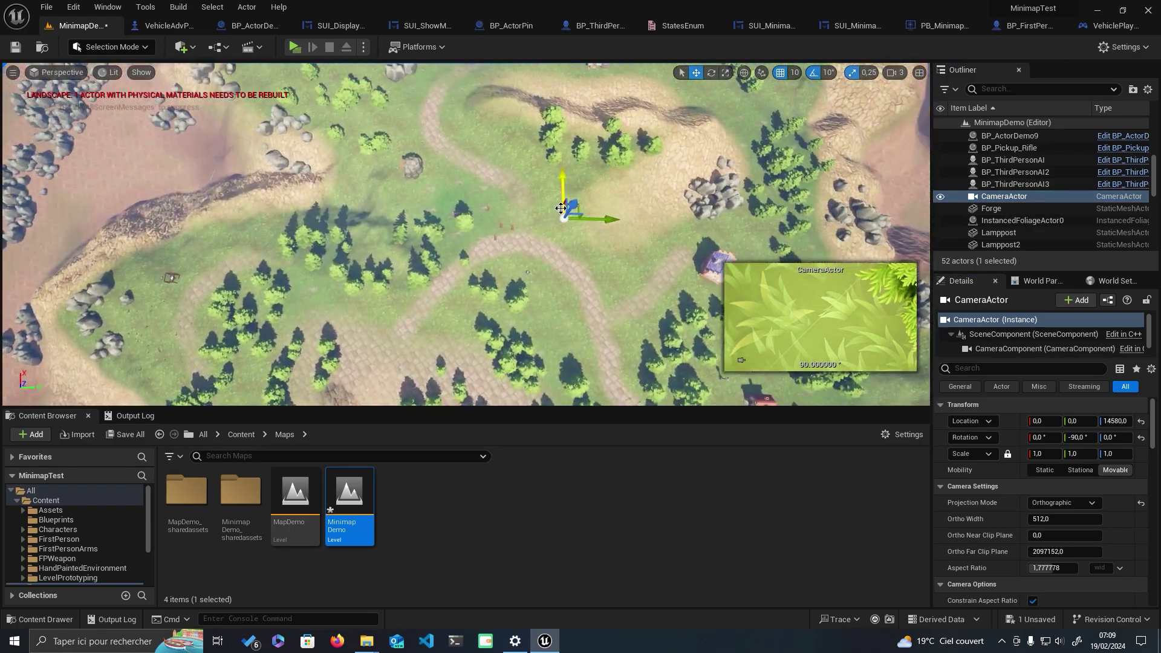
Try Ortho Widths of 50000 and 100000, then settle on 90000.
{"action": "left_click", "coordinate": [1060, 518]}
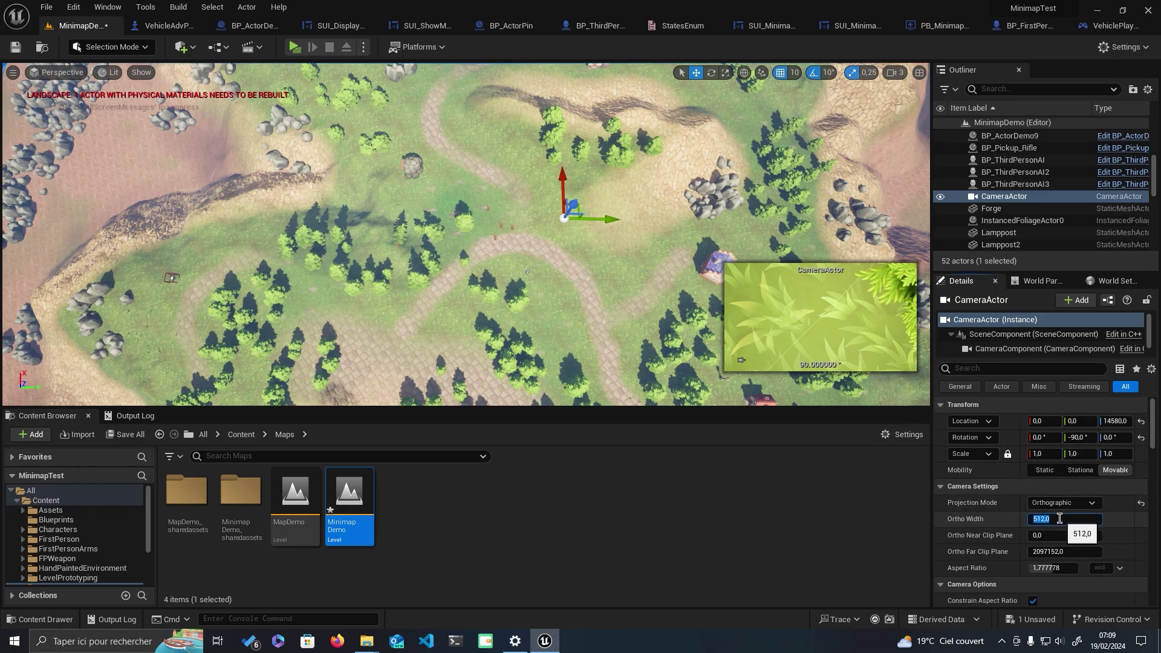
{"action": "type", "text": "50000"}
{"action": "key", "text": "Return"}
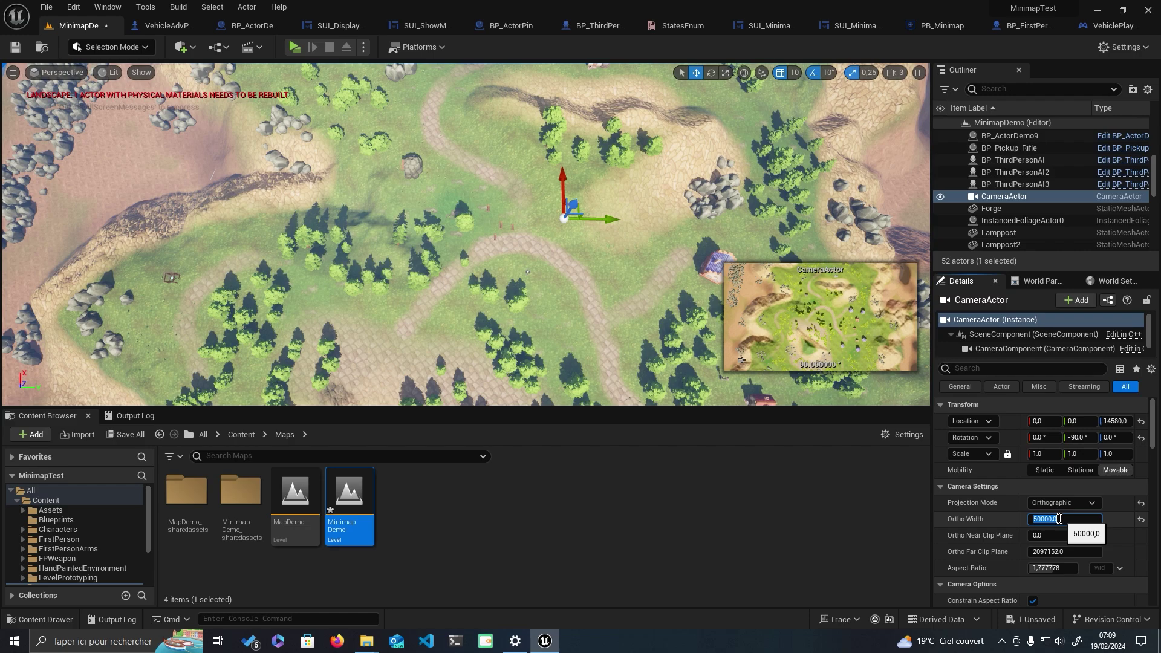
{"action": "type", "text": "100000"}
{"action": "key", "text": "Return"}
{"action": "type", "text": "90"}
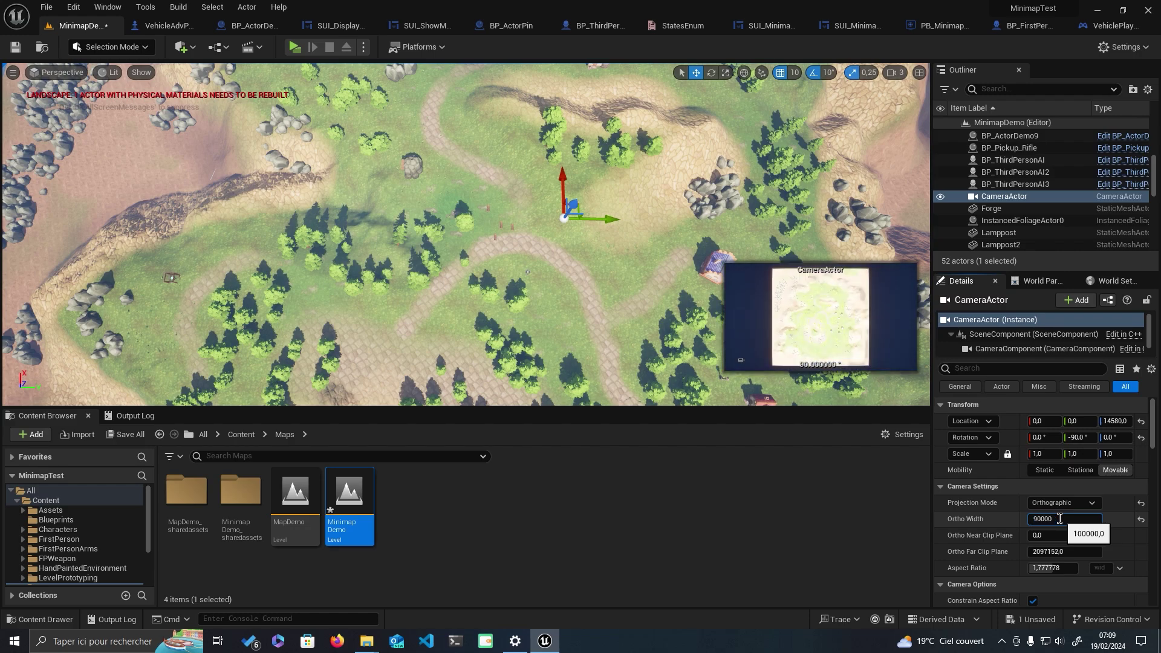
{"action": "key", "text": "Return"}
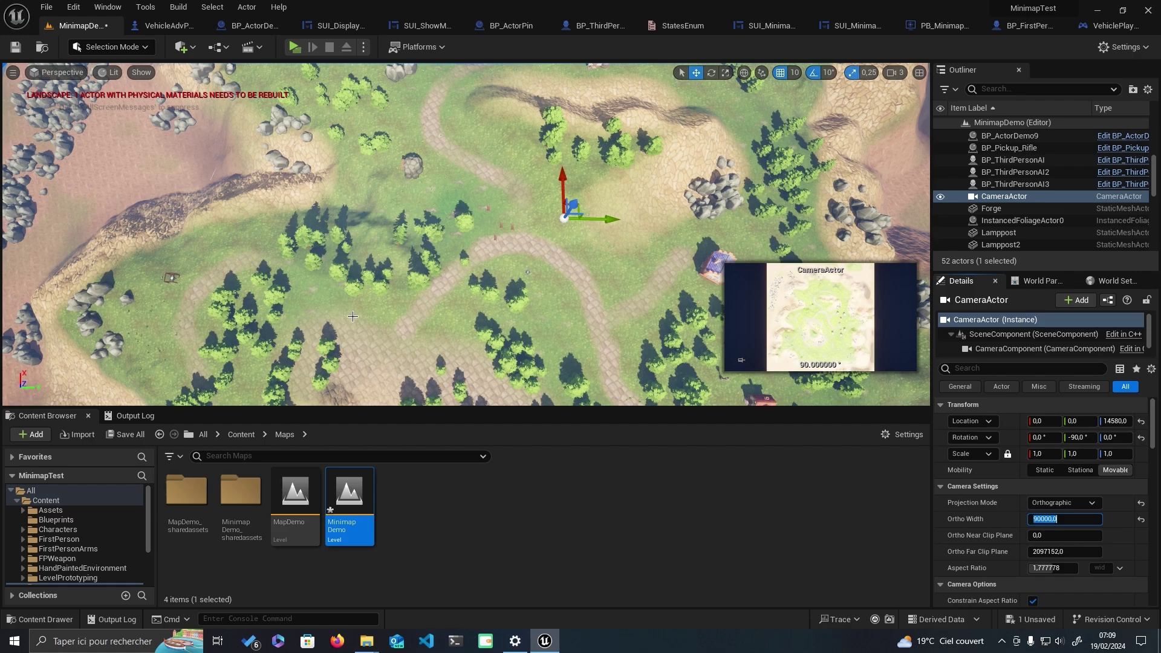
{"action": "left_click", "coordinate": [55, 73]}
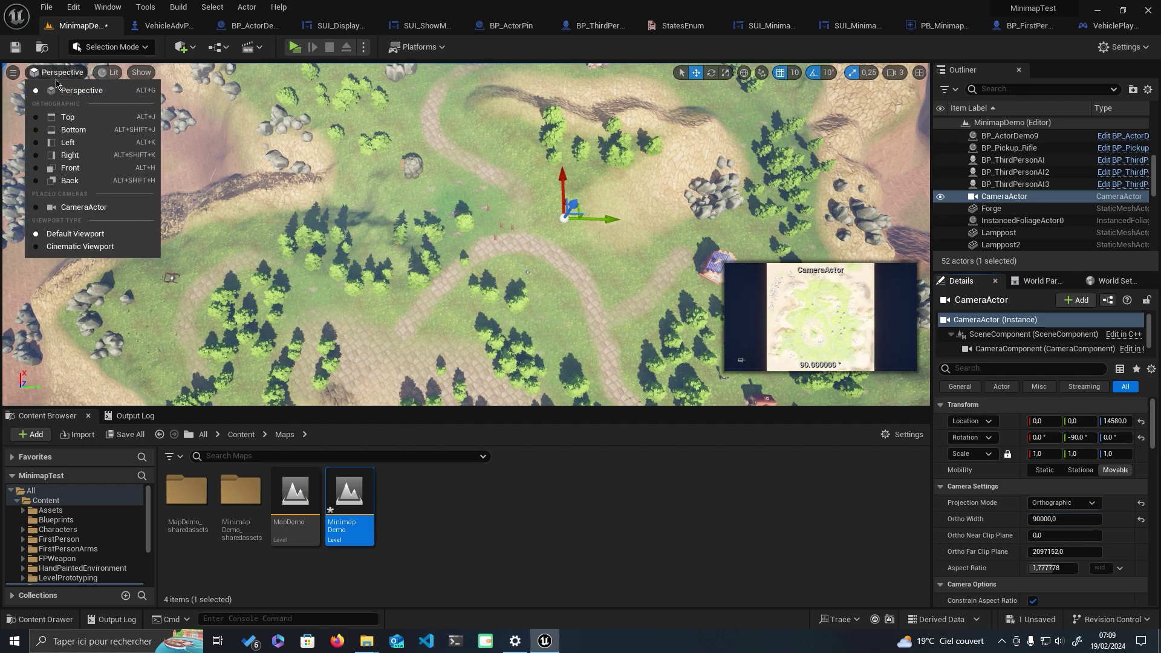
View through CameraActor, capture the map with 'highresshot 5', and open the saved screenshot.
{"action": "left_click", "coordinate": [83, 209]}
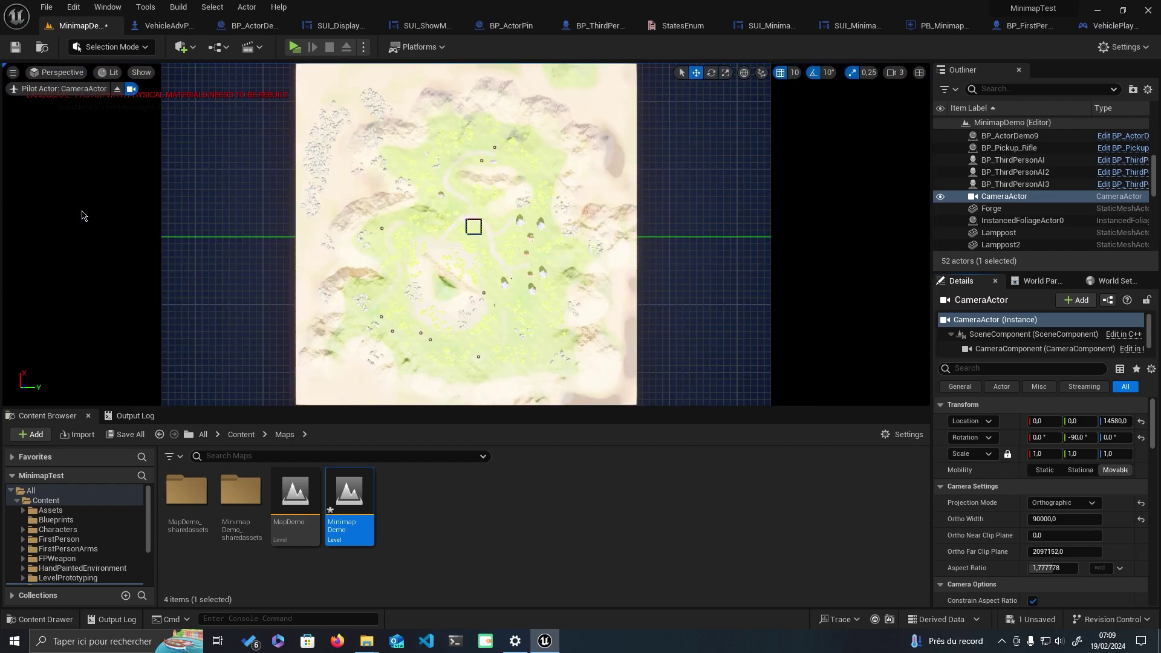
{"action": "left_click", "coordinate": [345, 619]}
{"action": "type", "text": "hig"}
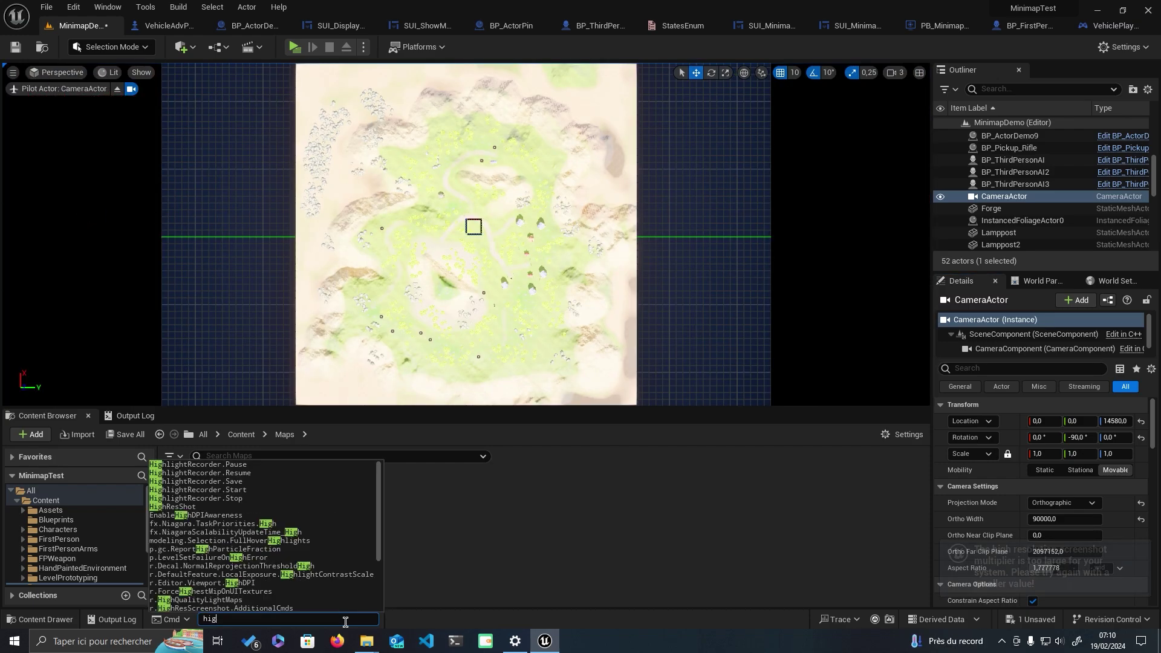
{"action": "type", "text": "hres"}
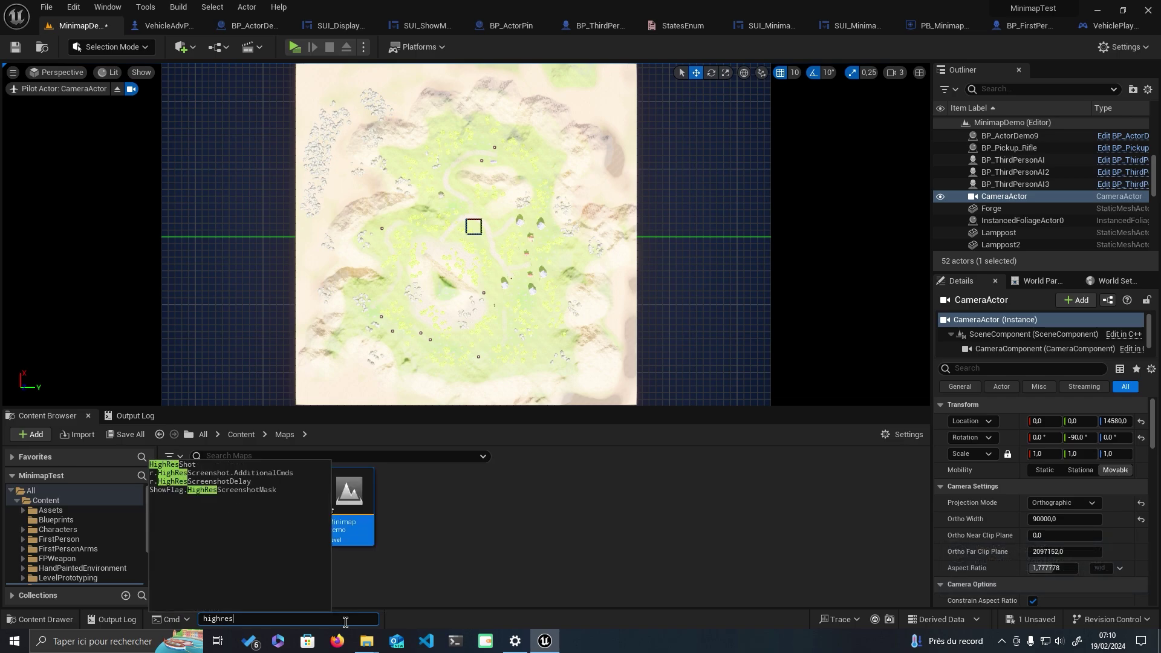
{"action": "type", "text": "shot"}
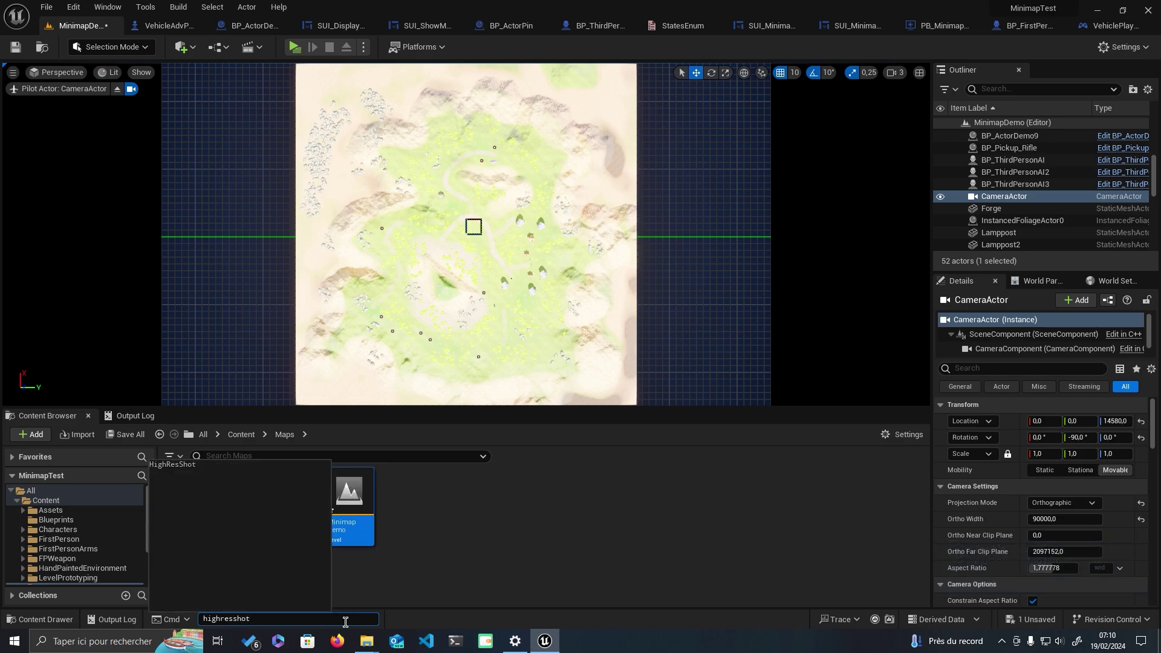
{"action": "type", "text": " 5"}
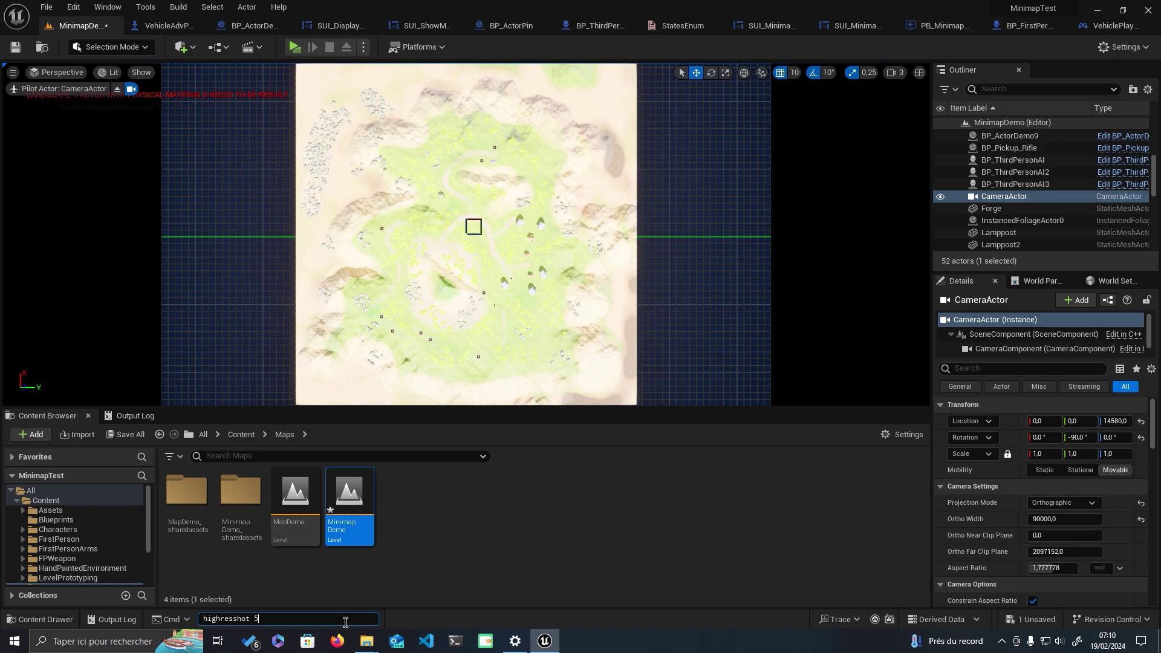
{"action": "key", "text": "Return"}
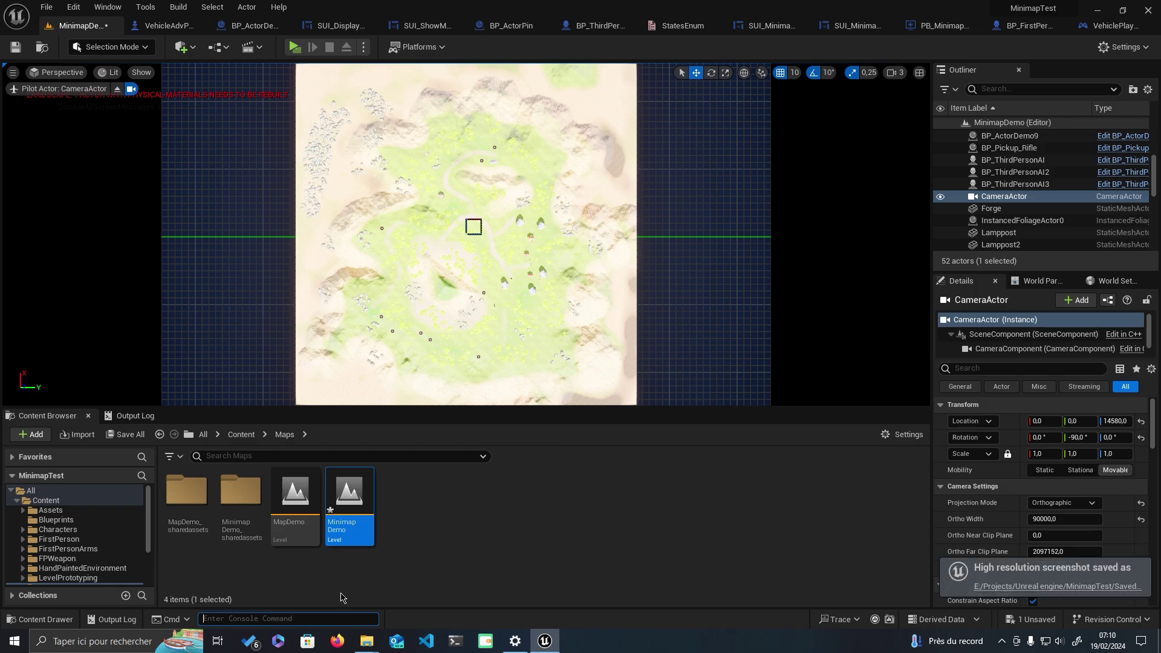
{"action": "left_click", "coordinate": [993, 594]}
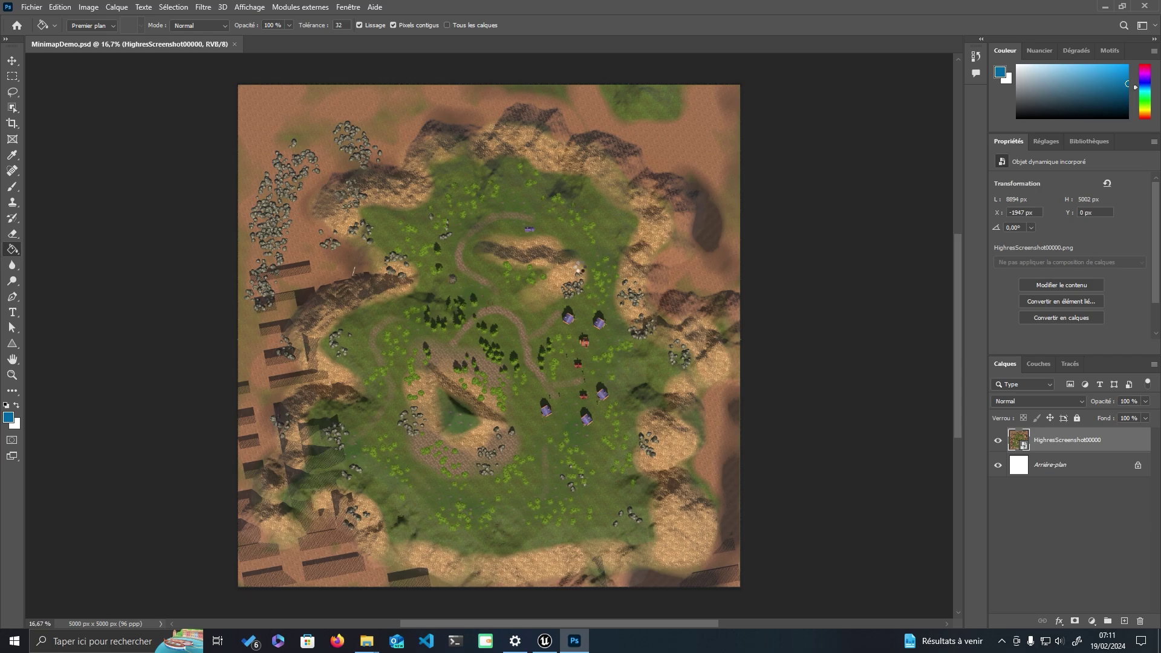
Drag the map screenshot into MinimapDemo.psd, then scale and align it to fill the canvas.
{"action": "mouse_move", "coordinate": [577, 266]}
{"action": "left_mouse_down"}
{"action": "mouse_move", "coordinate": [498, 167]}
{"action": "mouse_move", "coordinate": [415, 165]}
{"action": "left_mouse_up"}
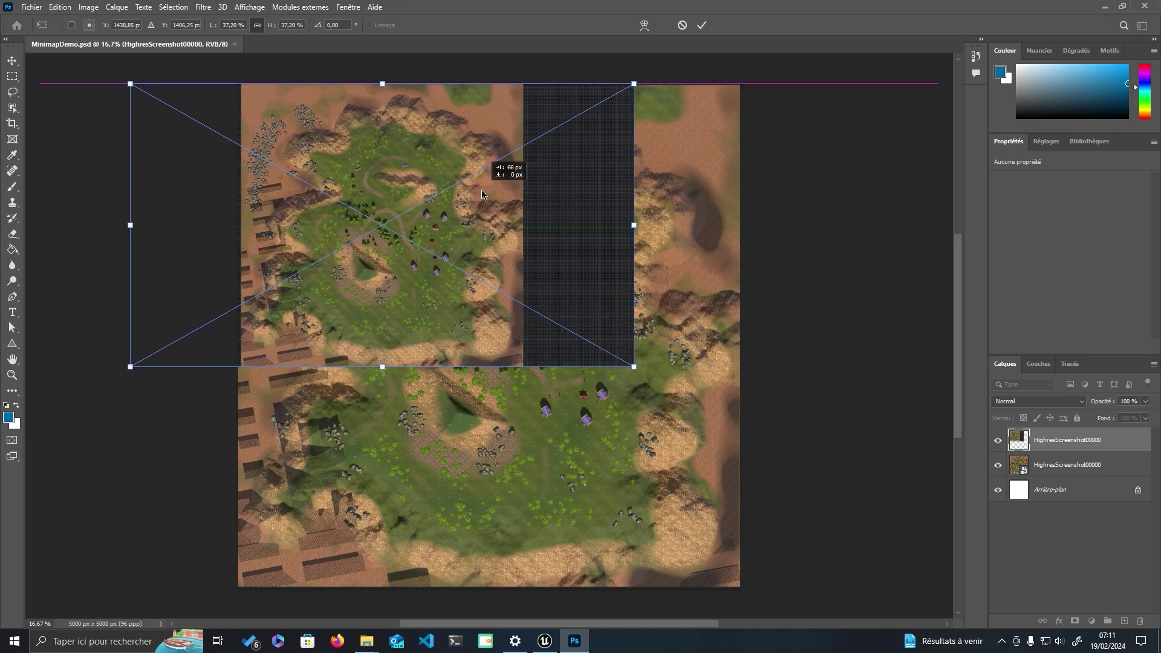
{"action": "left_click_drag", "start_coordinate": [477, 193], "coordinate": [478, 194]}
{"action": "mouse_move", "coordinate": [628, 367]}
{"action": "left_mouse_down"}
{"action": "mouse_move", "coordinate": [944, 632]}
{"action": "mouse_move", "coordinate": [932, 597]}
{"action": "left_mouse_up"}
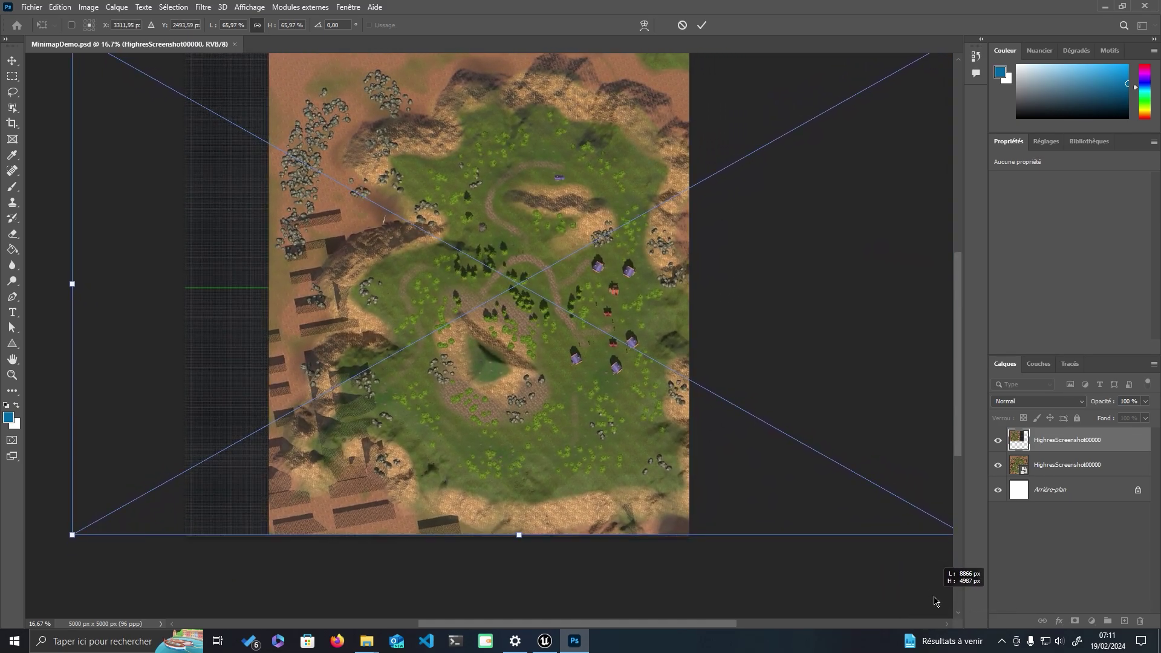
{"action": "left_click_drag", "start_coordinate": [932, 596], "coordinate": [936, 600]}
{"action": "left_click_drag", "start_coordinate": [603, 267], "coordinate": [518, 269]}
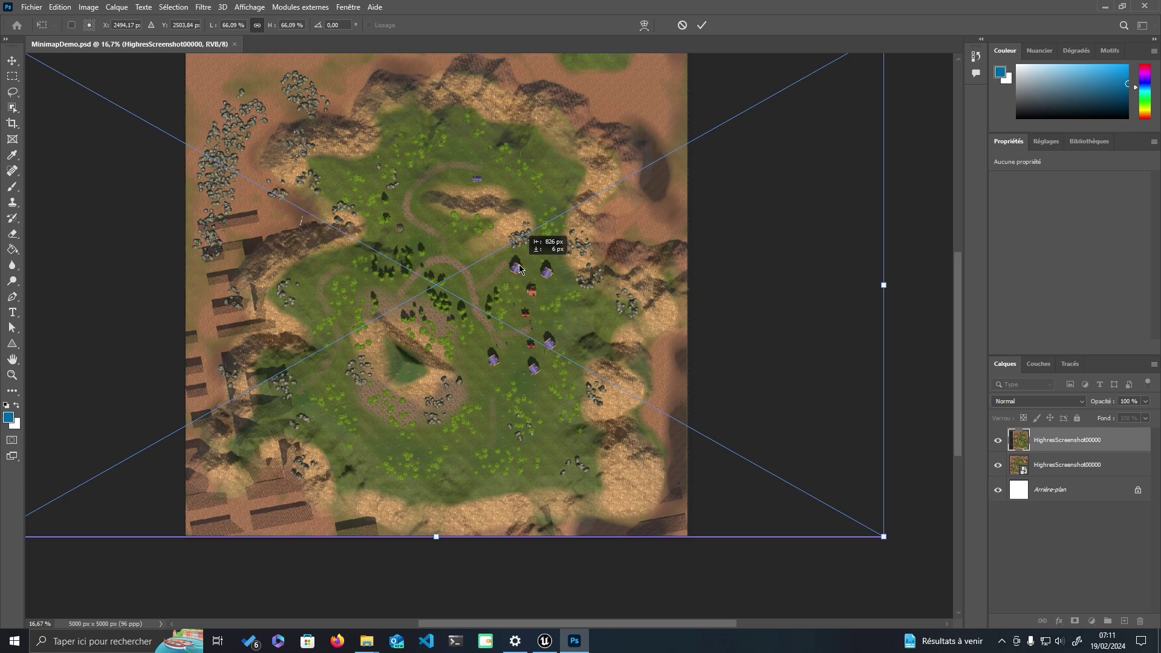
{"action": "left_click_drag", "start_coordinate": [519, 269], "coordinate": [520, 270]}
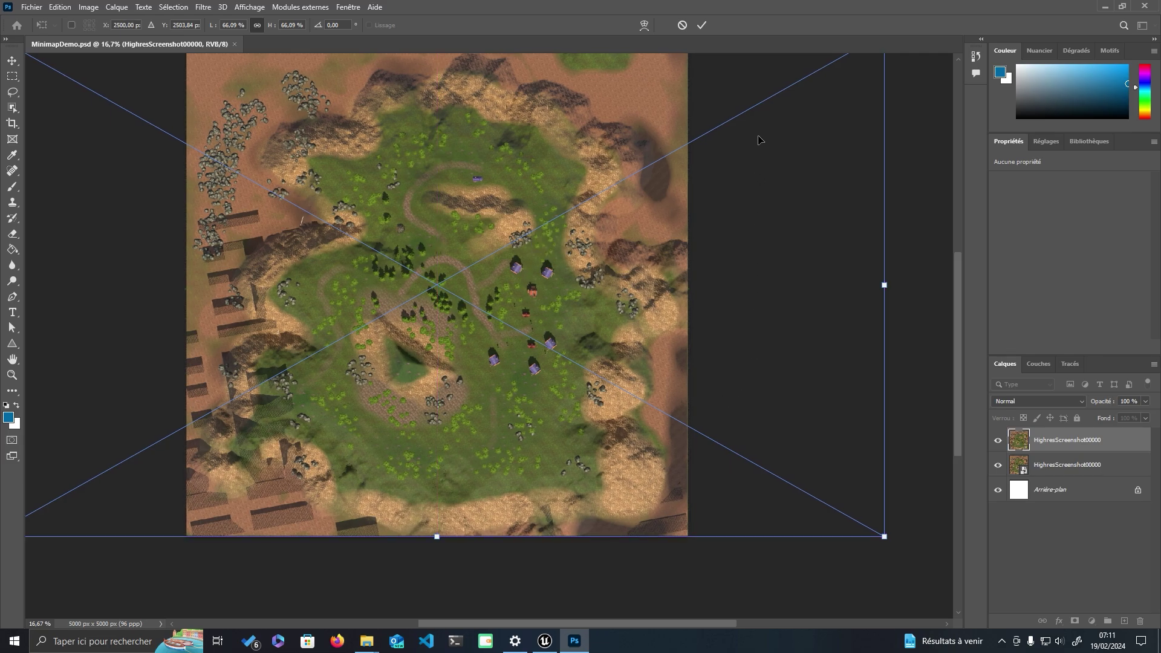
Commit the screenshot's transform and hide the top screenshot layer.
{"action": "left_click", "coordinate": [703, 25]}
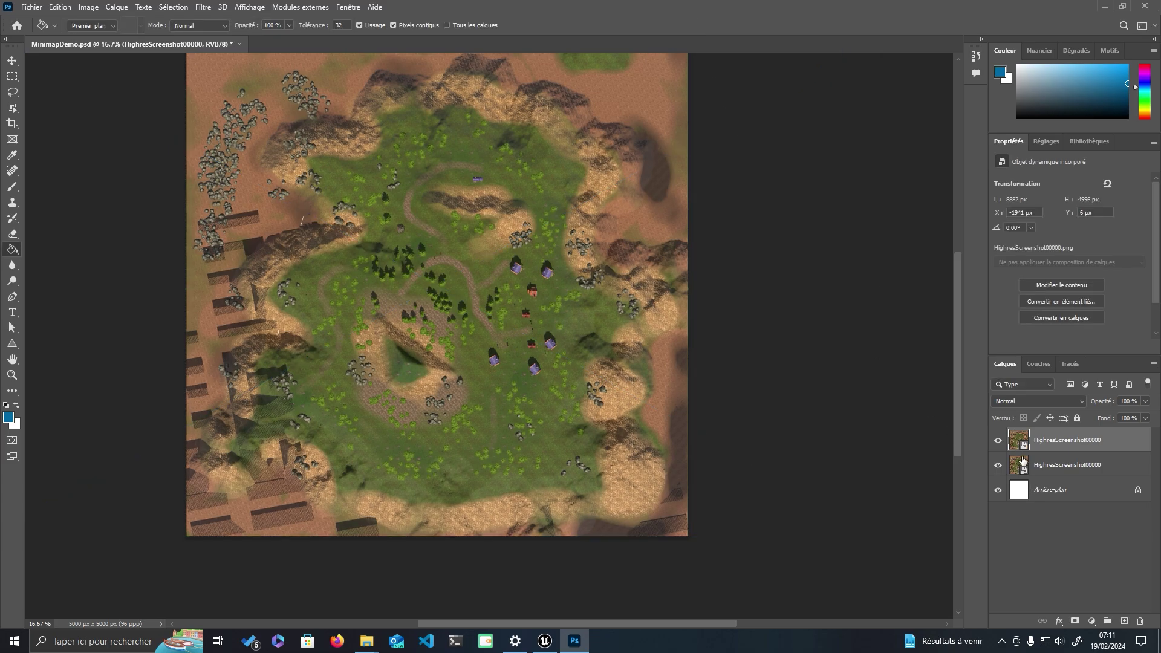
{"action": "left_click", "coordinate": [998, 441]}
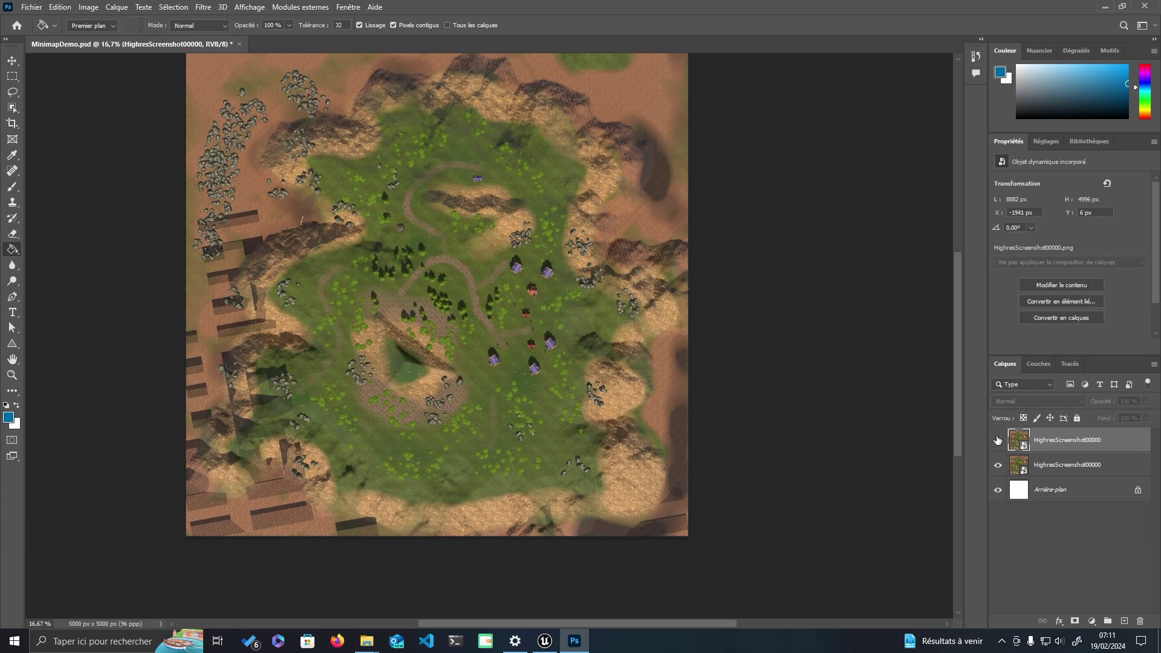
{"action": "left_click", "coordinate": [998, 441]}
Export the map as a 5000×5000 JPG named MinimapDemo through Export As.
{"action": "left_click", "coordinate": [32, 7]}
{"action": "mouse_move", "coordinate": [55, 194]}
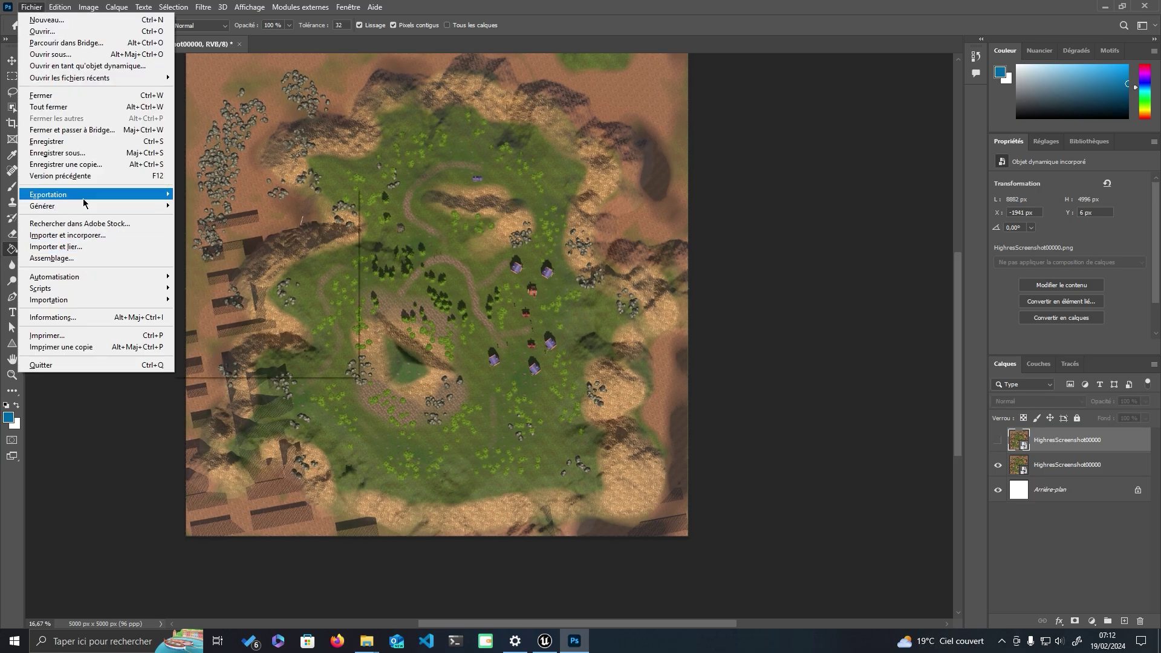
{"action": "left_click", "coordinate": [191, 206]}
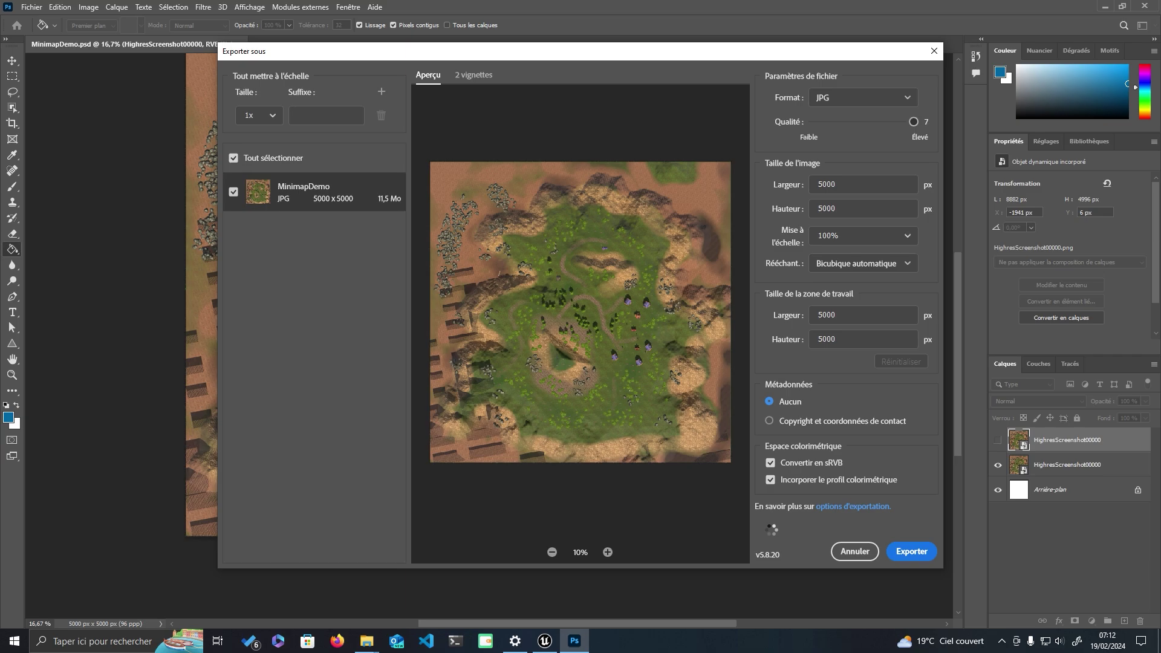
{"action": "left_click", "coordinate": [901, 551]}
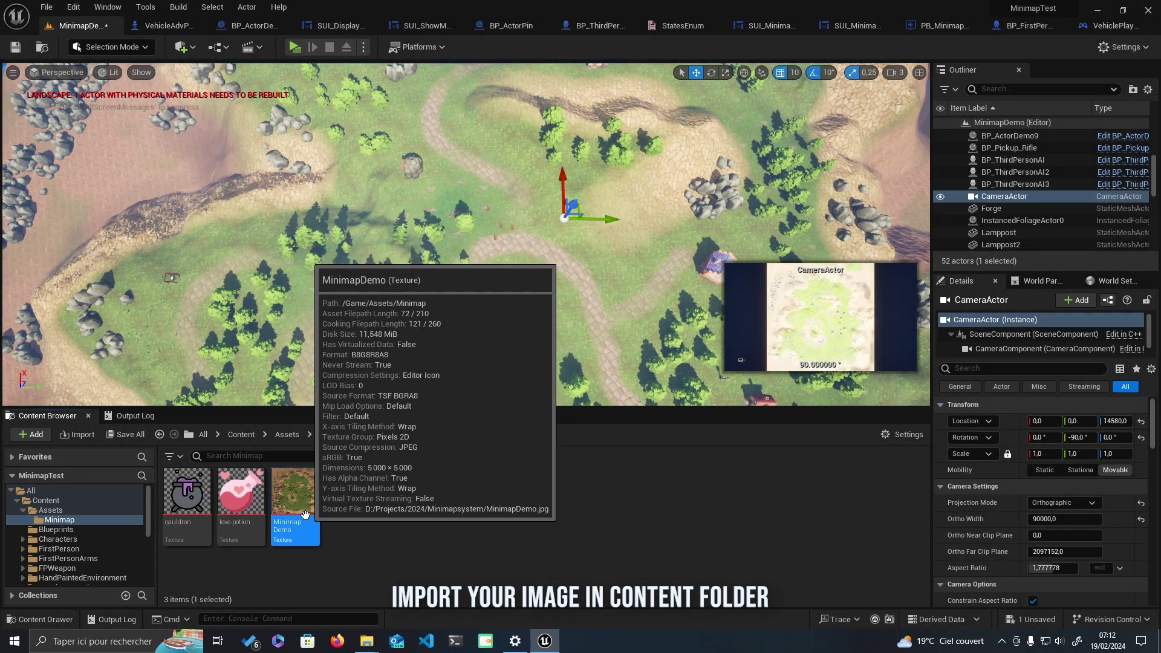
Set the MinimapDemo texture's X-axis Tiling Method to Clamp and save the texture.
{"action": "double_click", "coordinate": [304, 515]}
{"action": "scroll", "coordinate": [902, 366], "scroll_direction": "down", "scroll_amount": 2}
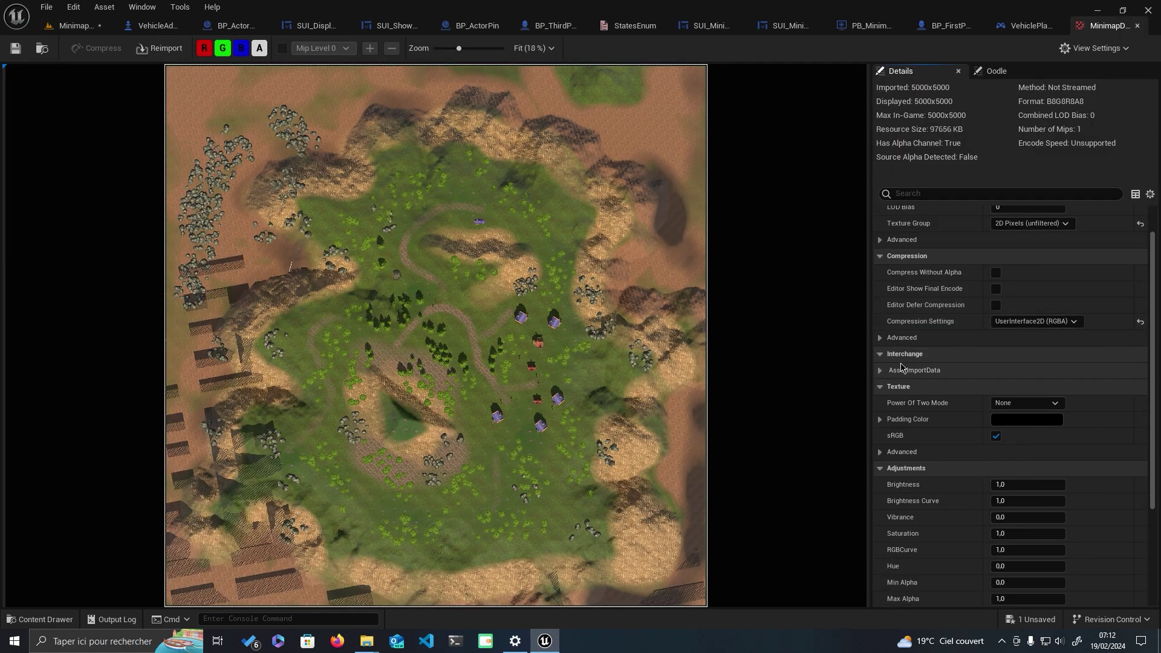
{"action": "scroll", "coordinate": [901, 367], "scroll_direction": "down", "scroll_amount": 3}
{"action": "scroll", "coordinate": [901, 367], "scroll_direction": "up", "scroll_amount": 5}
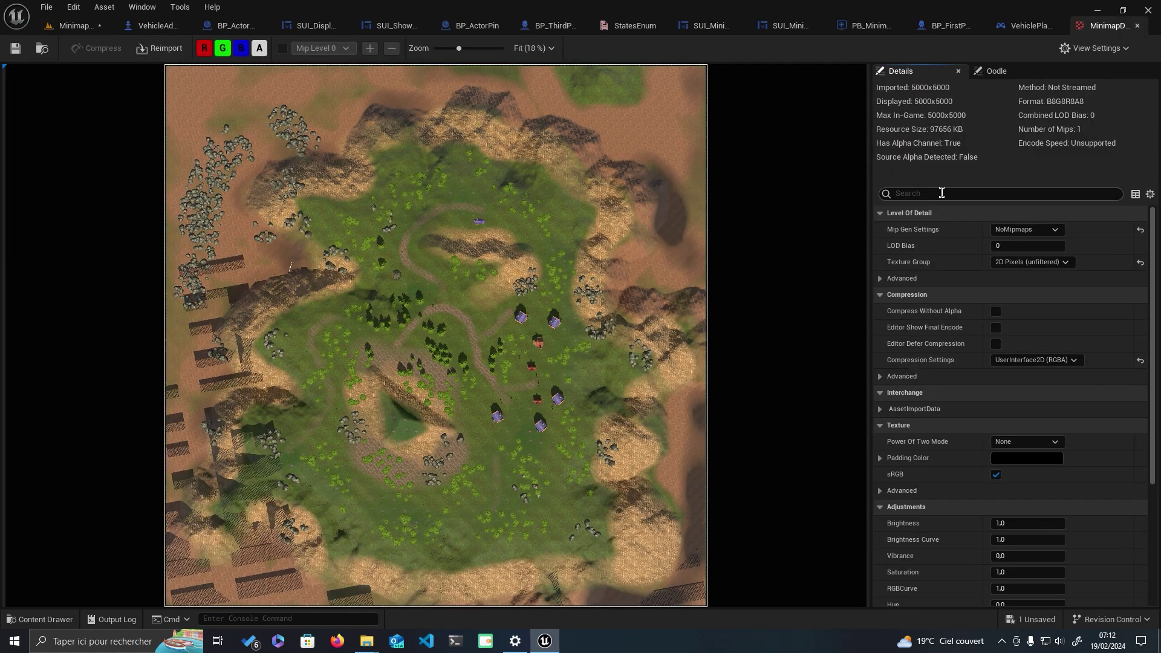
{"action": "type", "text": "wra"}
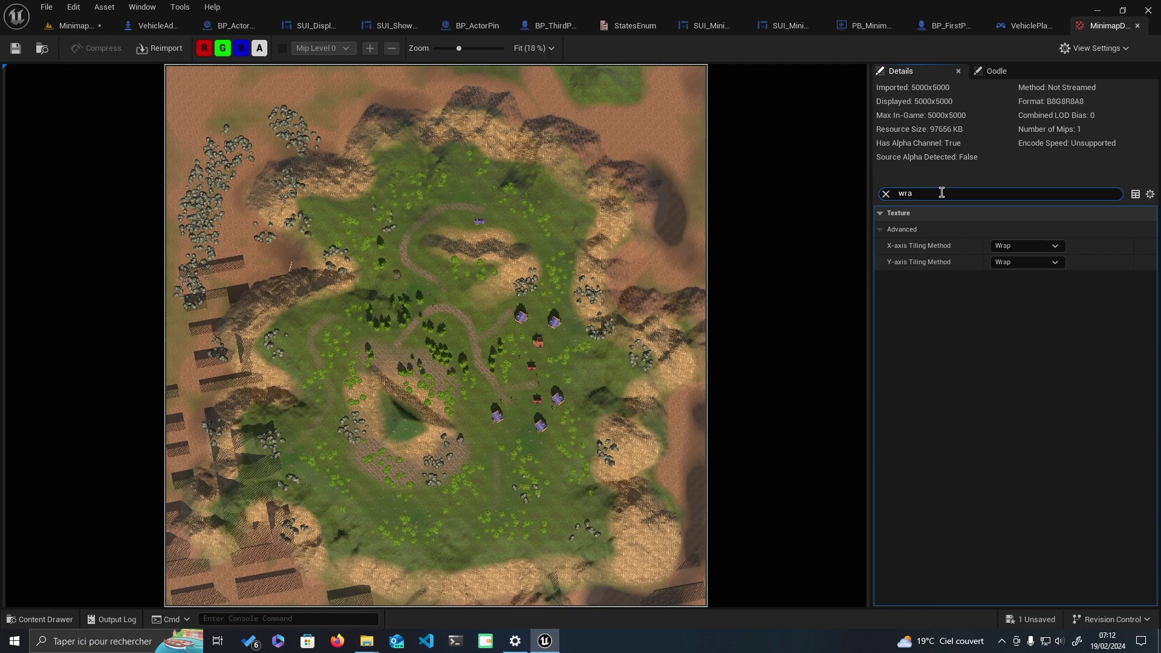
{"action": "left_click", "coordinate": [1021, 246]}
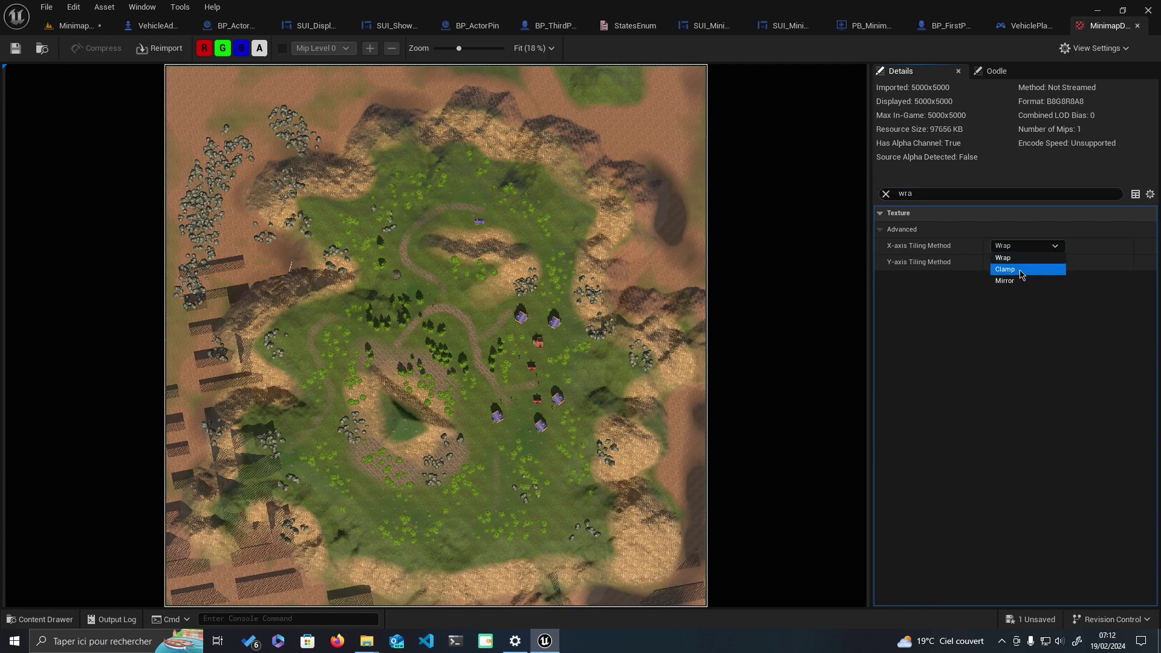
{"action": "left_click", "coordinate": [1020, 270]}
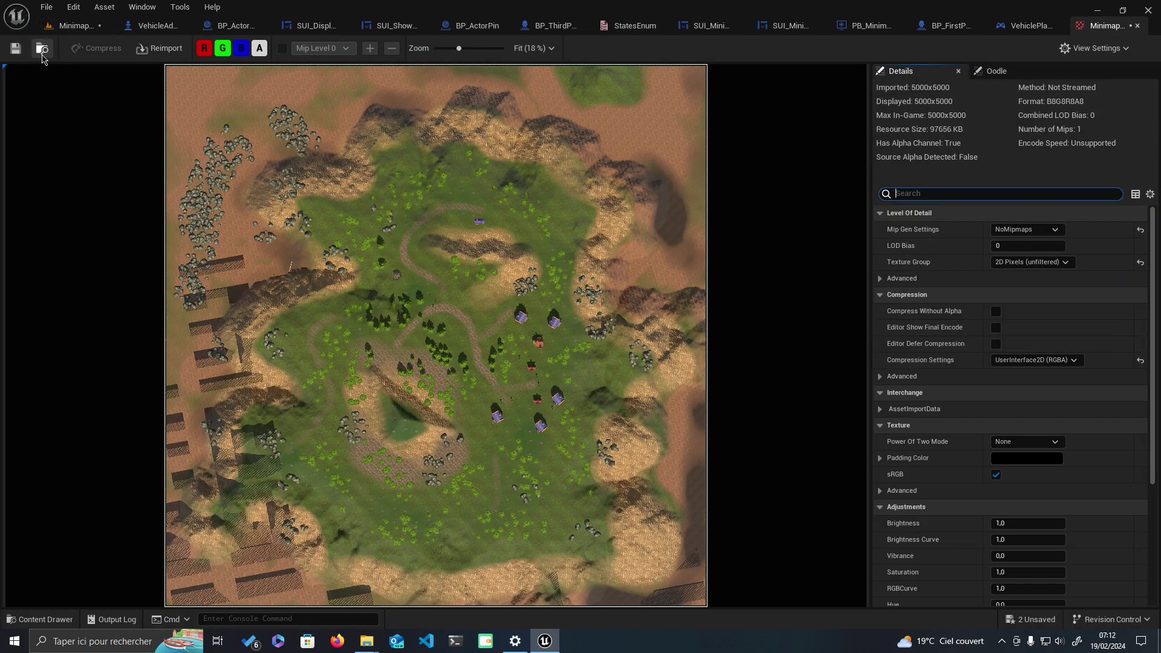
{"action": "left_click", "coordinate": [15, 48]}
Return to the MinimapDemo level, save it, and delete the CameraActor.
{"action": "left_click", "coordinate": [42, 48]}
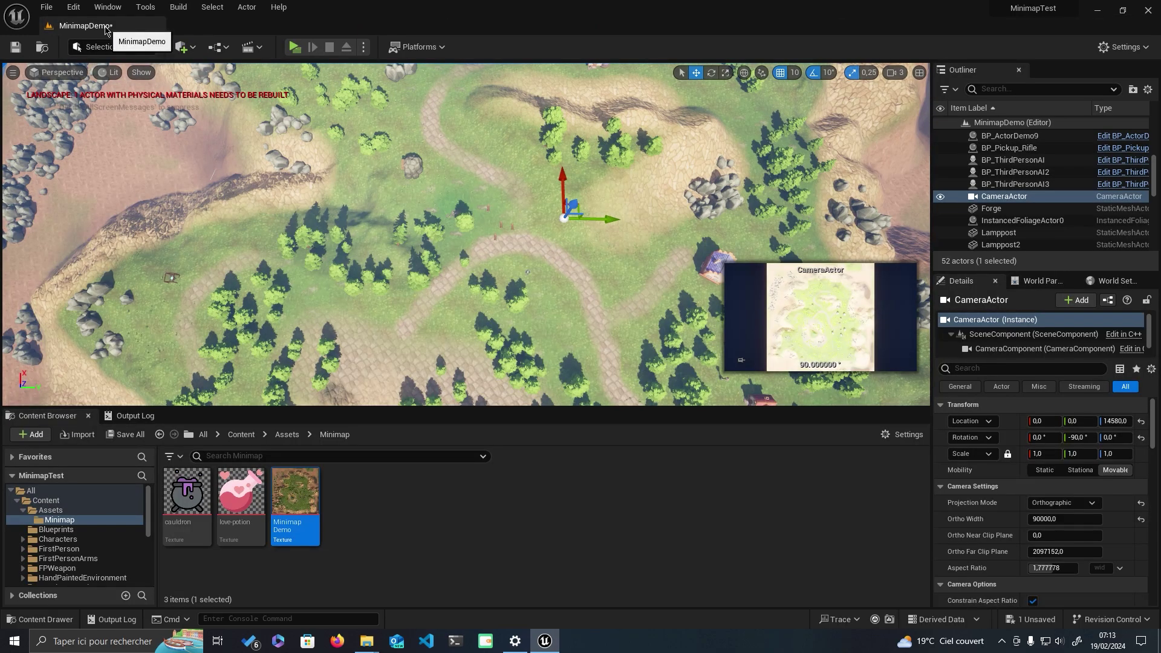
{"action": "left_click", "coordinate": [14, 48]}
{"action": "scroll", "coordinate": [107, 526], "scroll_direction": "down", "scroll_amount": 5}
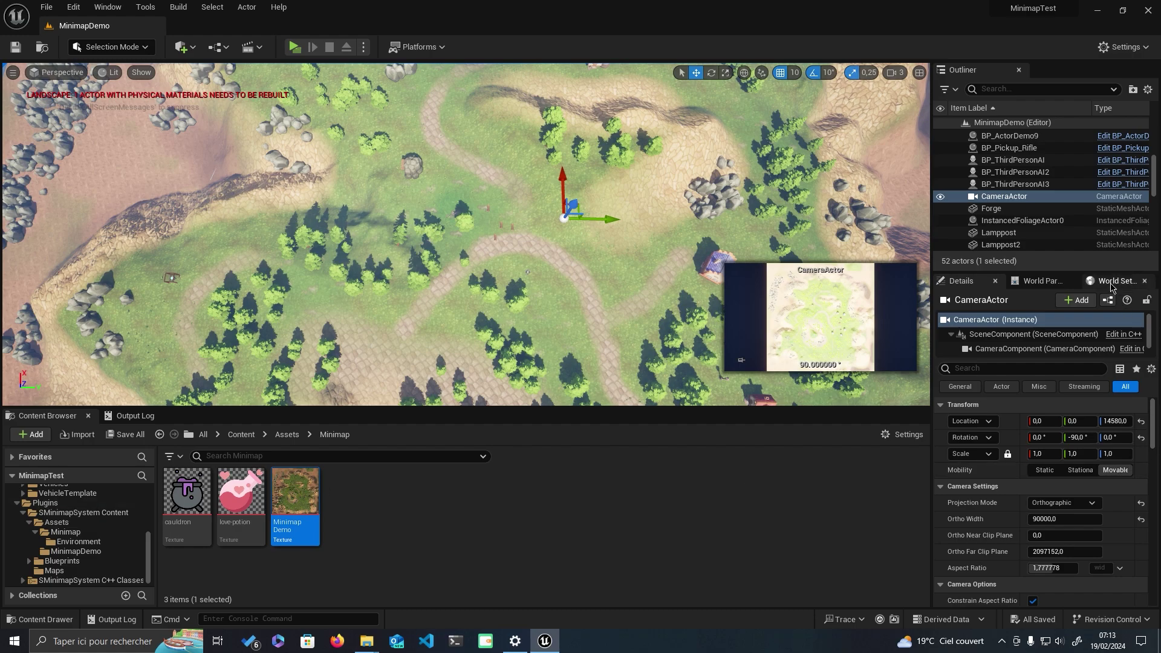
{"action": "left_click", "coordinate": [1004, 200]}
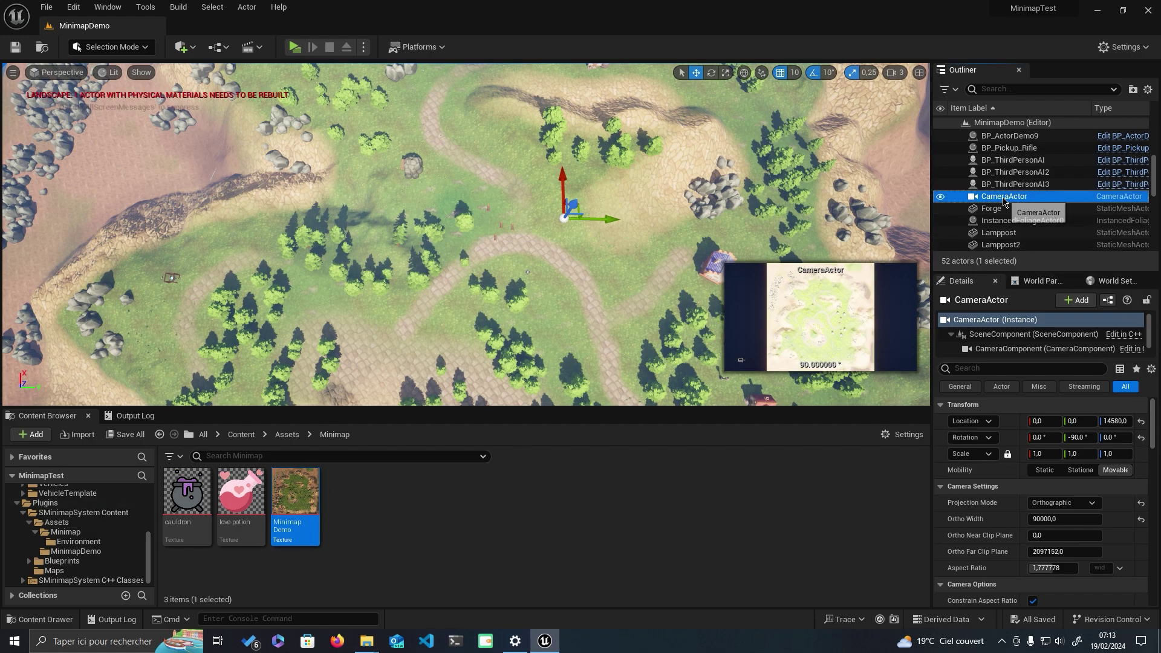
{"action": "key", "text": "Delete"}
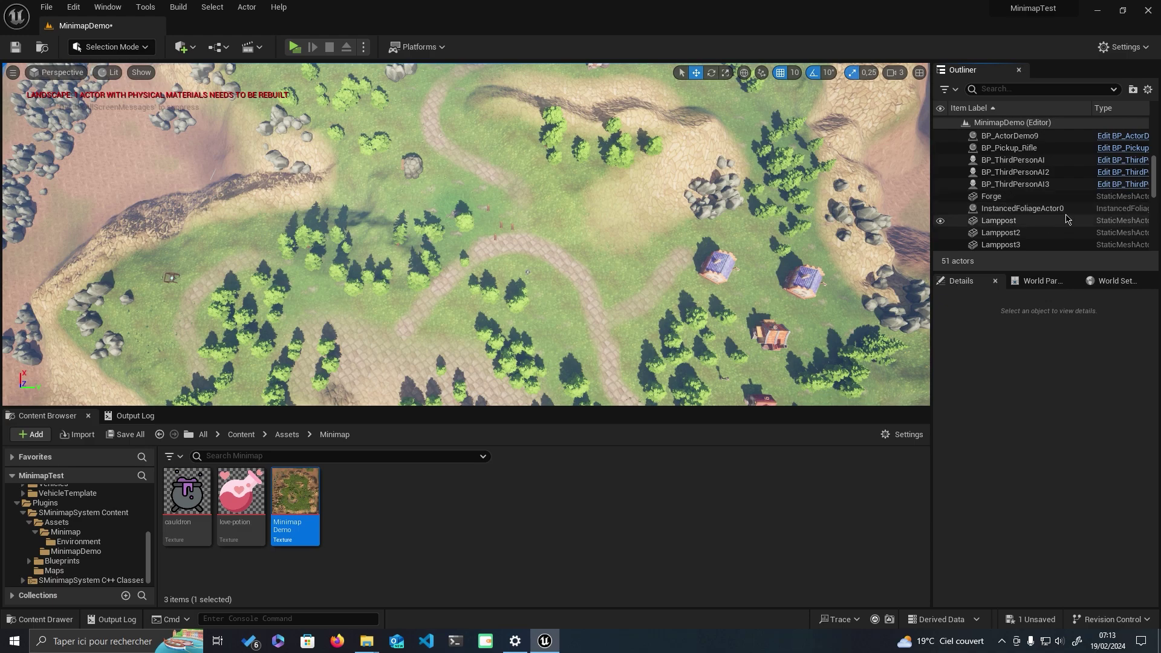
Set the World Settings GameMode Override to GM_MinimapDemo and HUD Class to PB_MinimapHUD, then save.
{"action": "left_click", "coordinate": [1116, 282]}
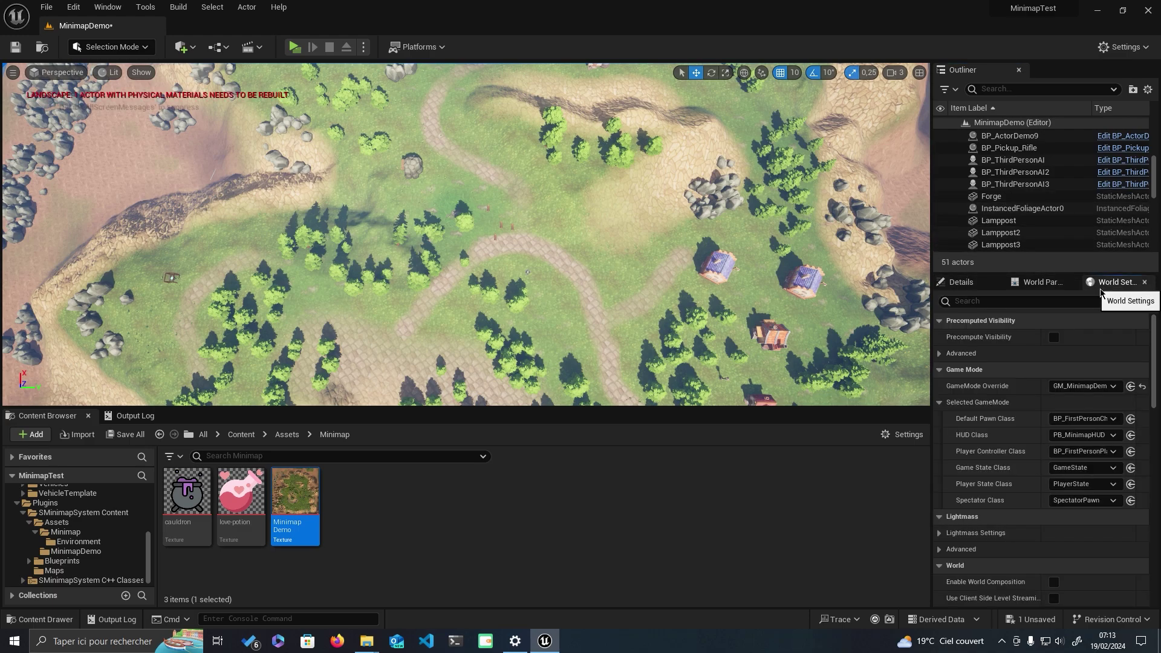
{"action": "left_click", "coordinate": [1071, 386]}
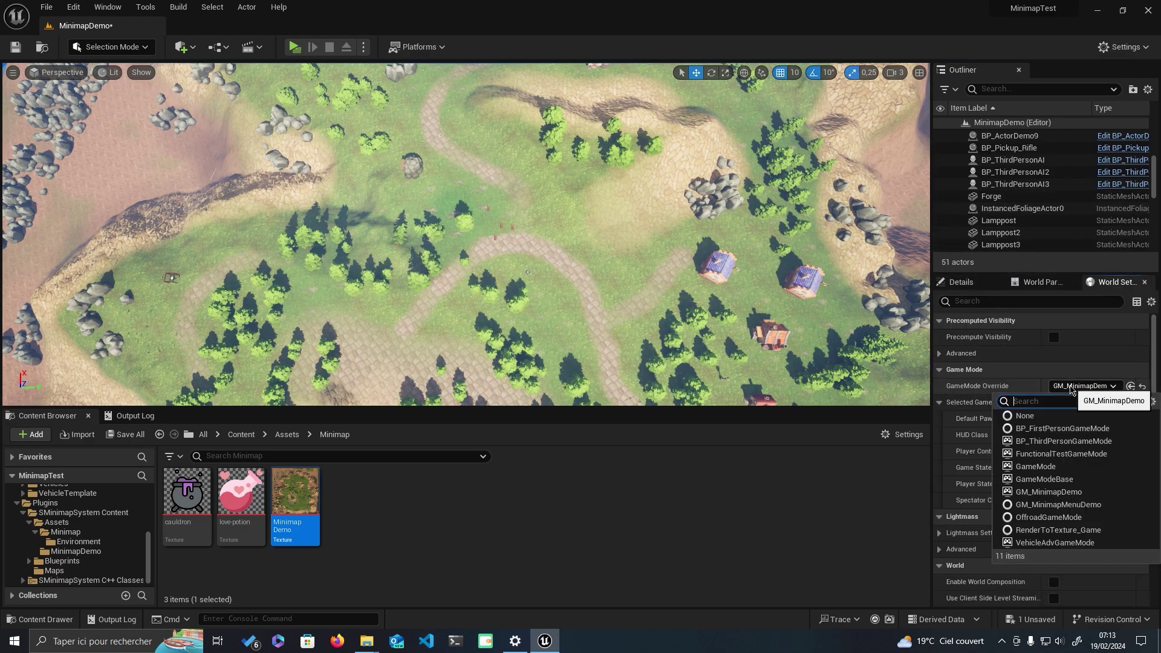
{"action": "left_click", "coordinate": [1071, 388]}
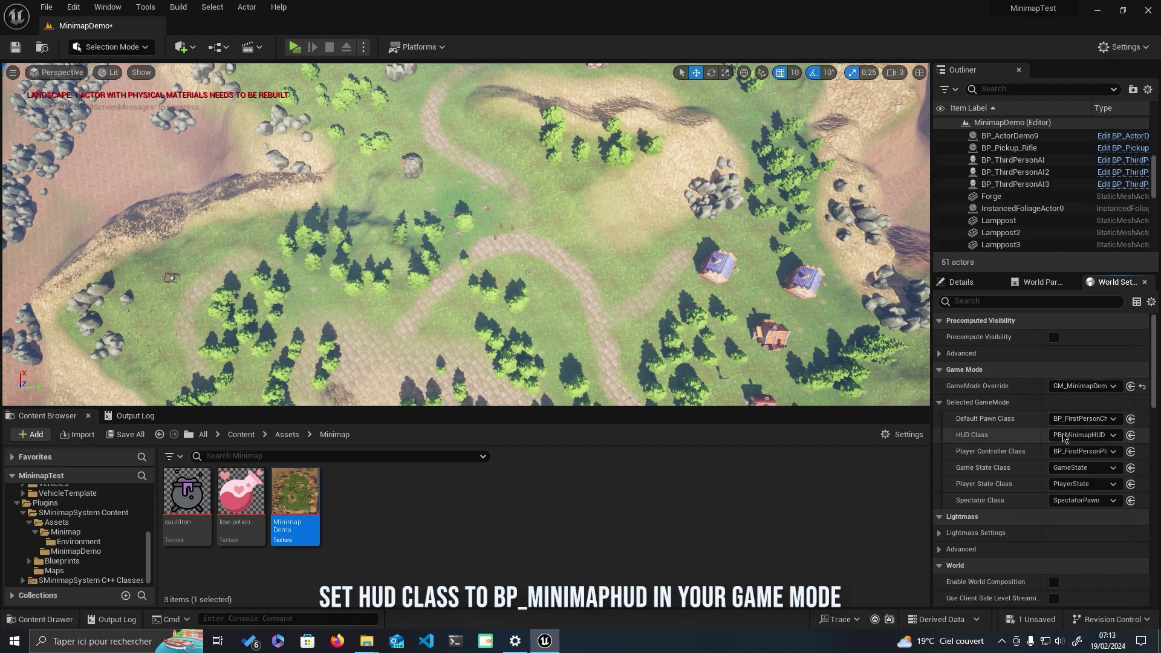
{"action": "left_click", "coordinate": [1087, 437]}
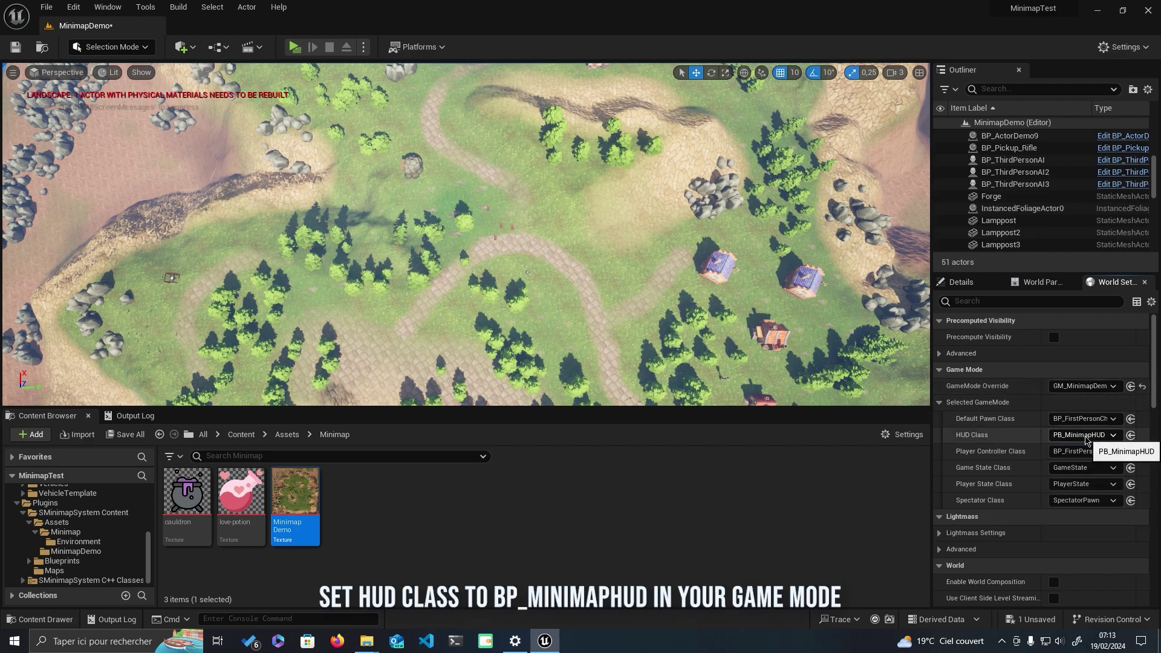
{"action": "left_click", "coordinate": [1086, 437]}
{"action": "left_click", "coordinate": [1045, 503]}
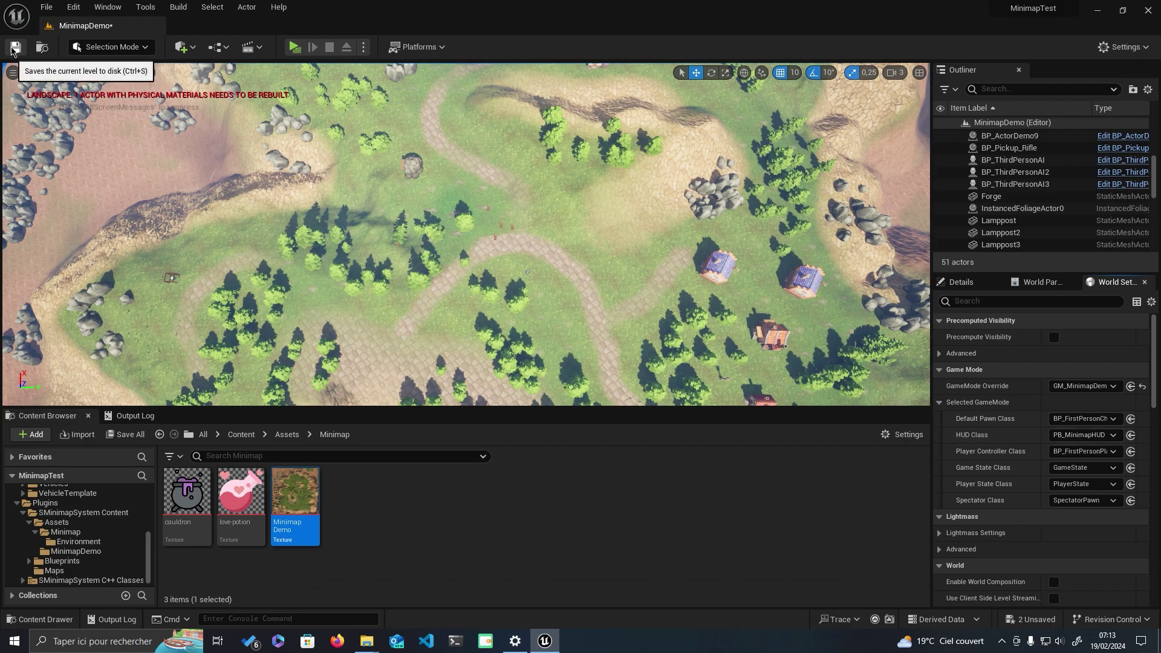
{"action": "left_click", "coordinate": [15, 46]}
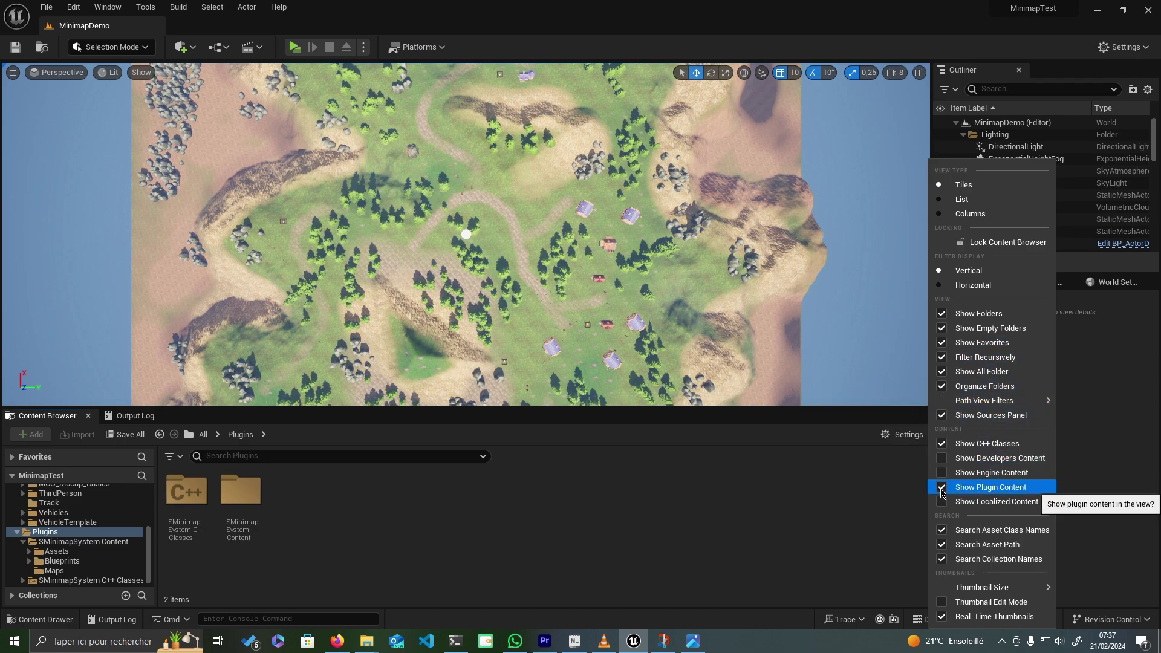
Turn on Show Engine Content and Show Plugin Content, then browse to the Plugins folder.
{"action": "left_click", "coordinate": [942, 493]}
{"action": "left_click", "coordinate": [942, 491]}
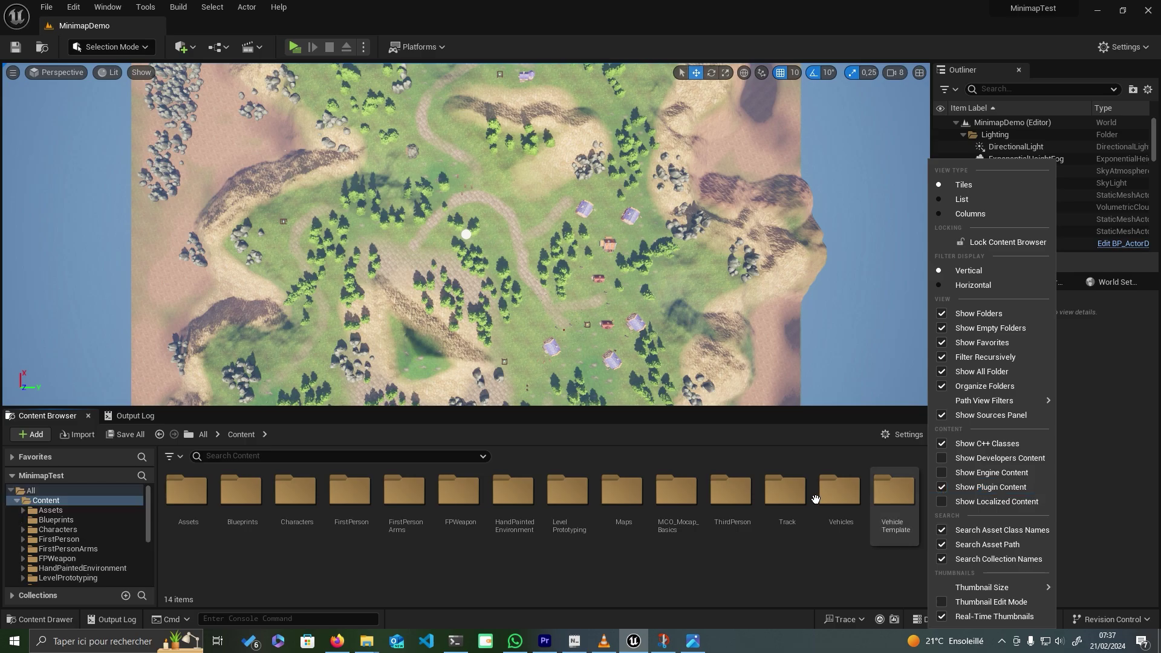
{"action": "scroll", "coordinate": [126, 540], "scroll_direction": "down", "scroll_amount": 5}
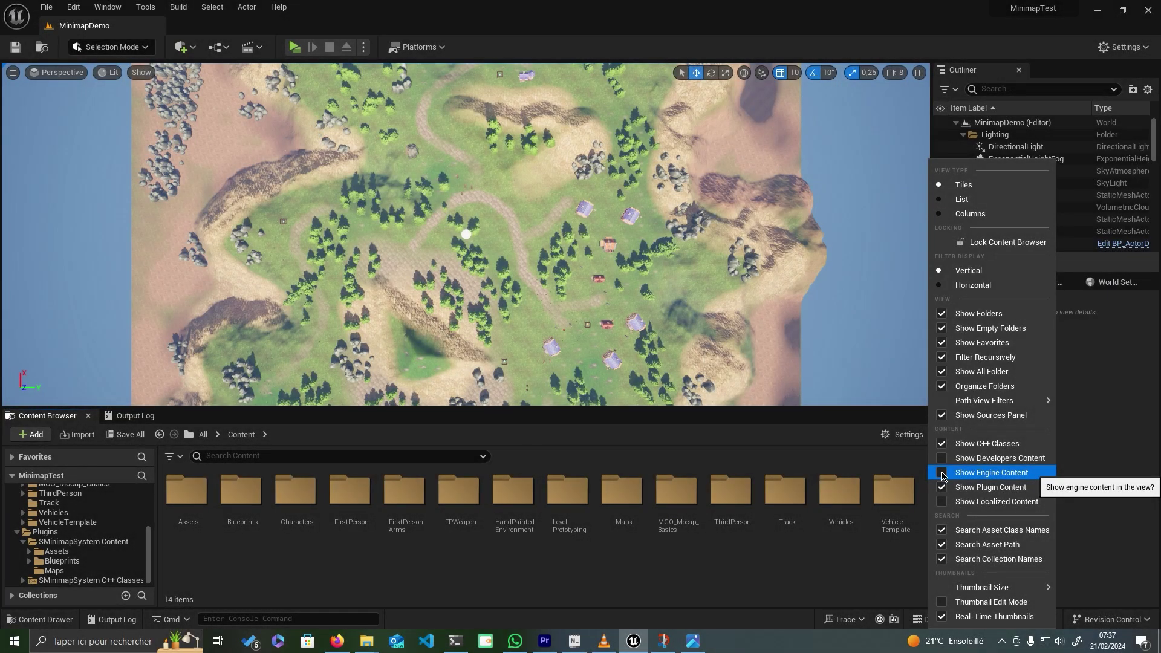
{"action": "left_click", "coordinate": [942, 473]}
{"action": "left_click", "coordinate": [161, 505]}
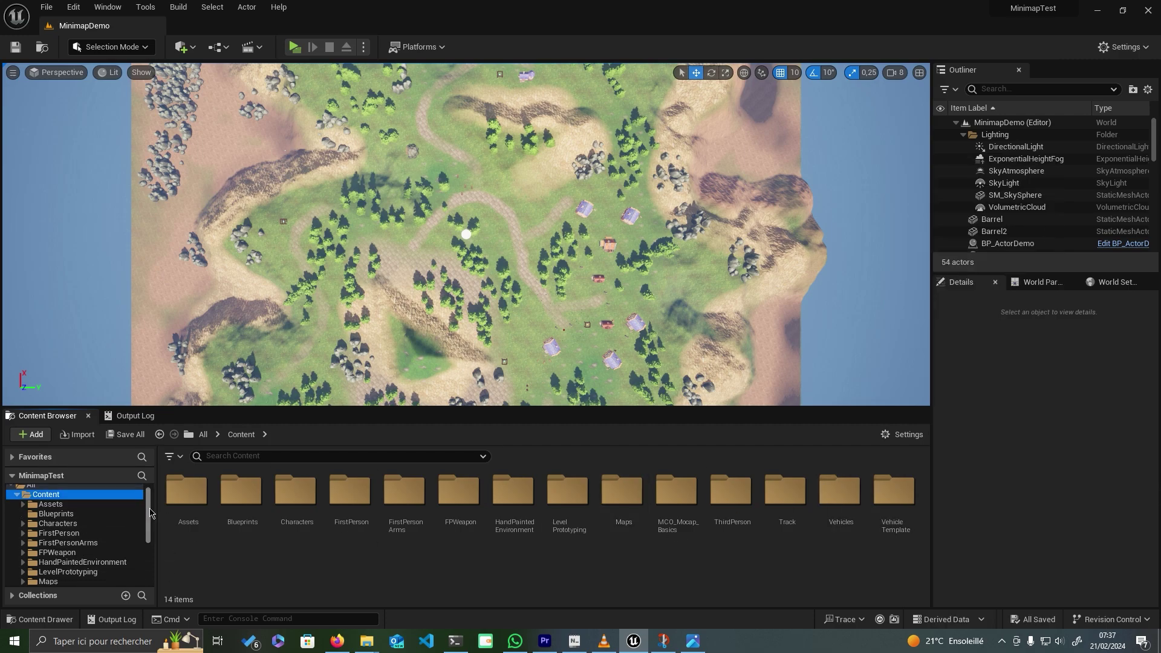
{"action": "scroll", "coordinate": [82, 545], "scroll_direction": "down", "scroll_amount": 5}
{"action": "scroll", "coordinate": [18, 588], "scroll_direction": "down", "scroll_amount": 2}
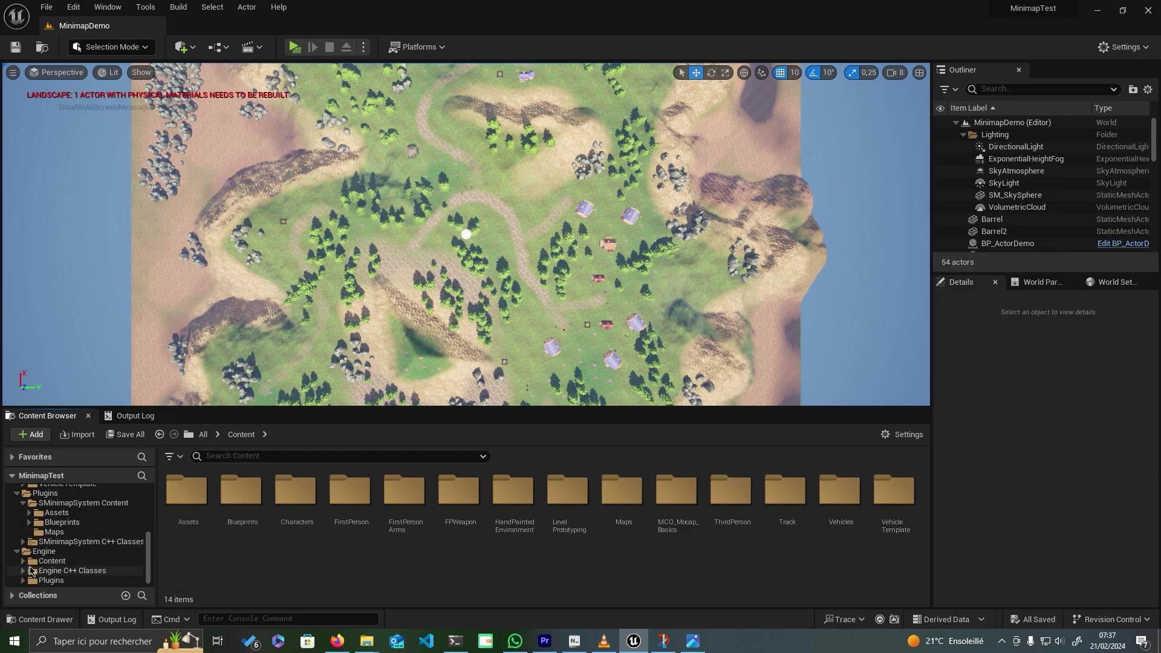
{"action": "left_click", "coordinate": [22, 580]}
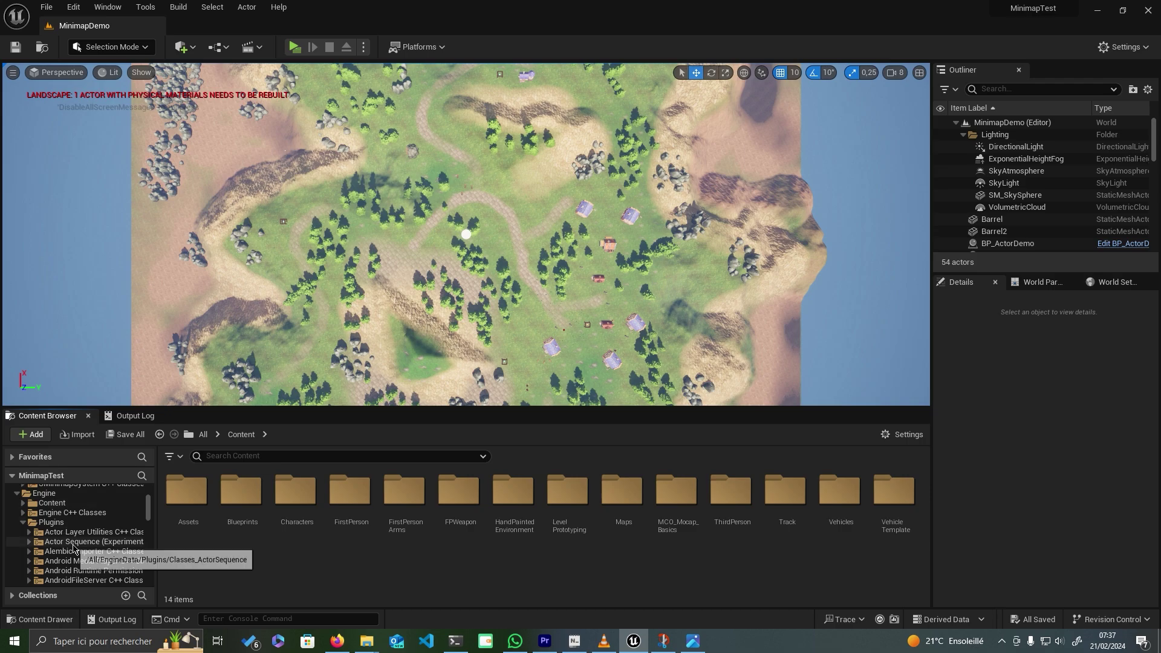
{"action": "left_click", "coordinate": [45, 523]}
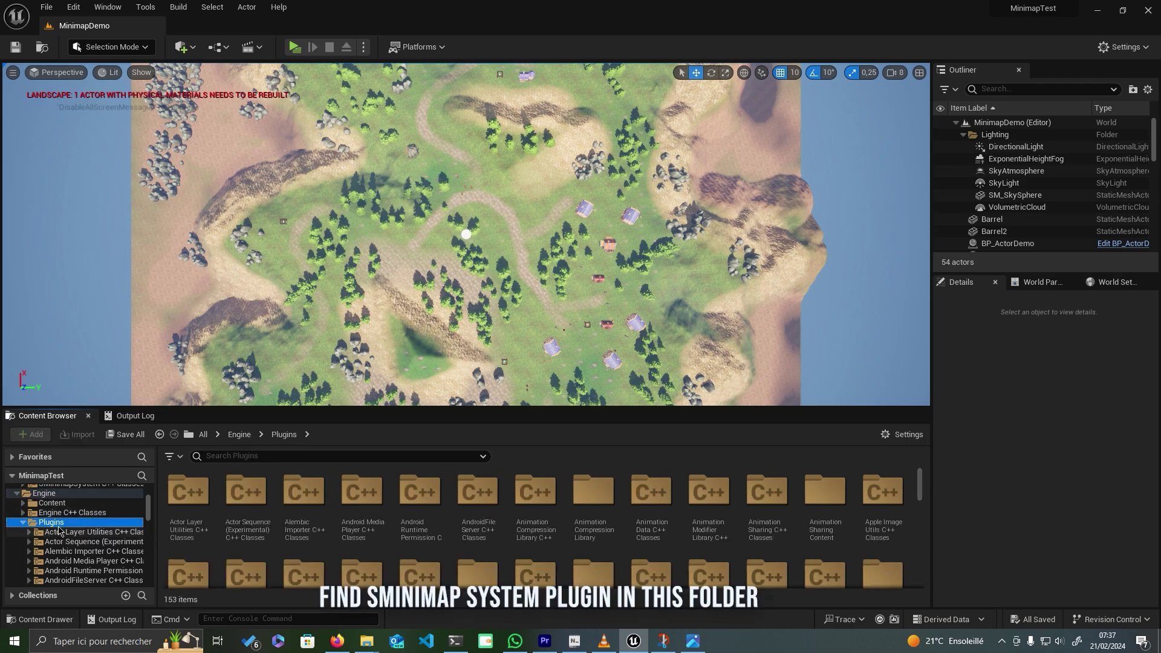
{"action": "scroll", "coordinate": [77, 562], "scroll_direction": "down", "scroll_amount": 5}
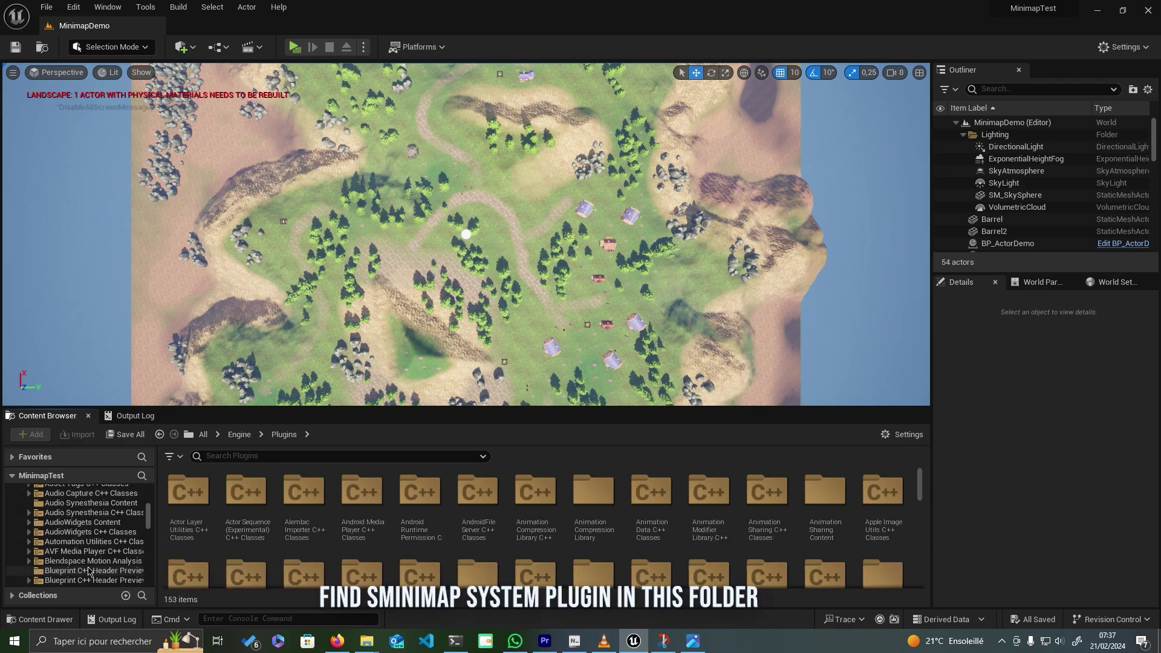
{"action": "scroll", "coordinate": [89, 571], "scroll_direction": "down", "scroll_amount": 2}
{"action": "scroll", "coordinate": [89, 572], "scroll_direction": "down", "scroll_amount": 2}
{"action": "scroll", "coordinate": [89, 572], "scroll_direction": "down", "scroll_amount": 2}
{"action": "scroll", "coordinate": [89, 572], "scroll_direction": "down", "scroll_amount": 2}
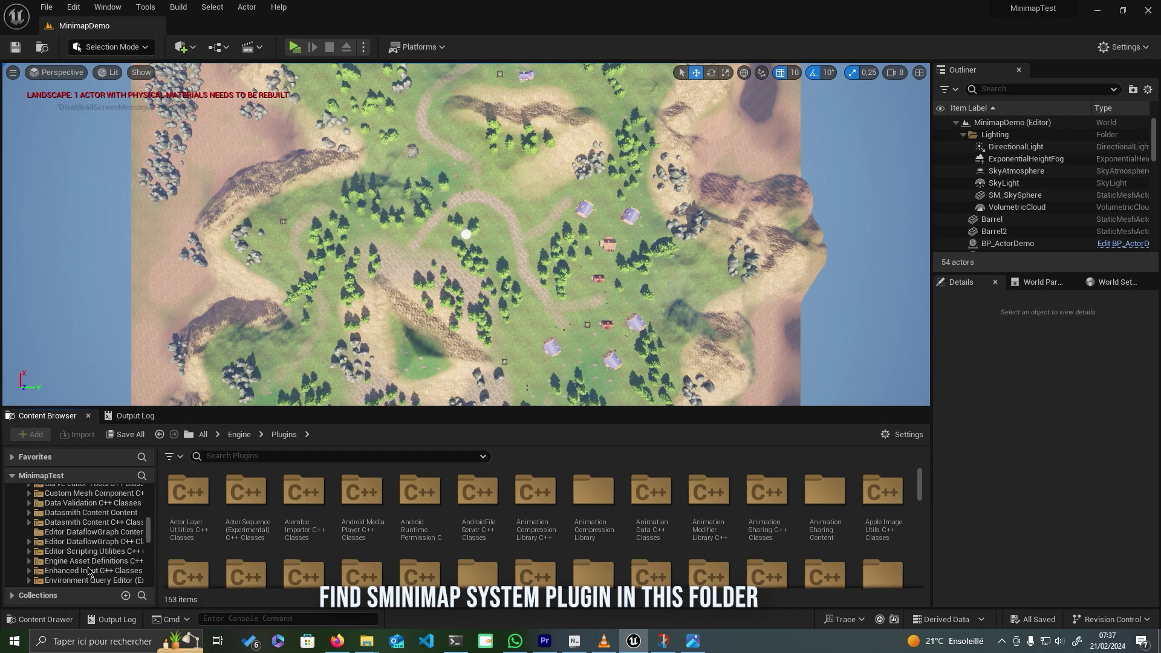
{"action": "scroll", "coordinate": [89, 572], "scroll_direction": "up", "scroll_amount": 3}
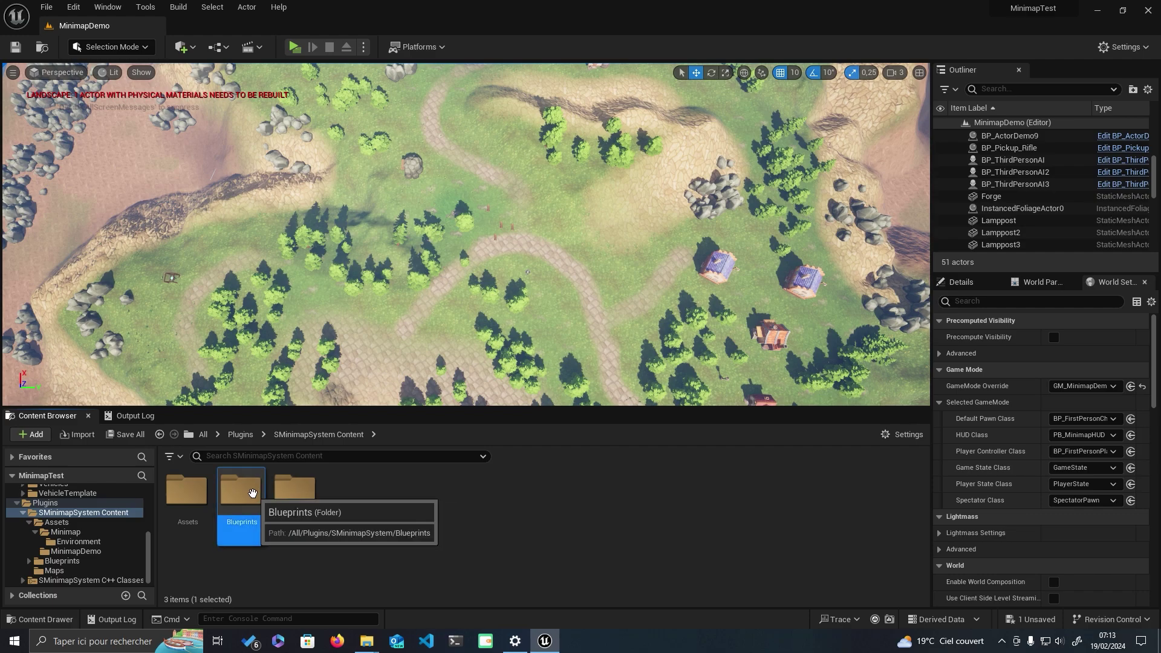
Open SUI_DisplayMinimap and SUI_ShowMap from the plugin's Blueprints > UI folder.
{"action": "double_click", "coordinate": [240, 508]}
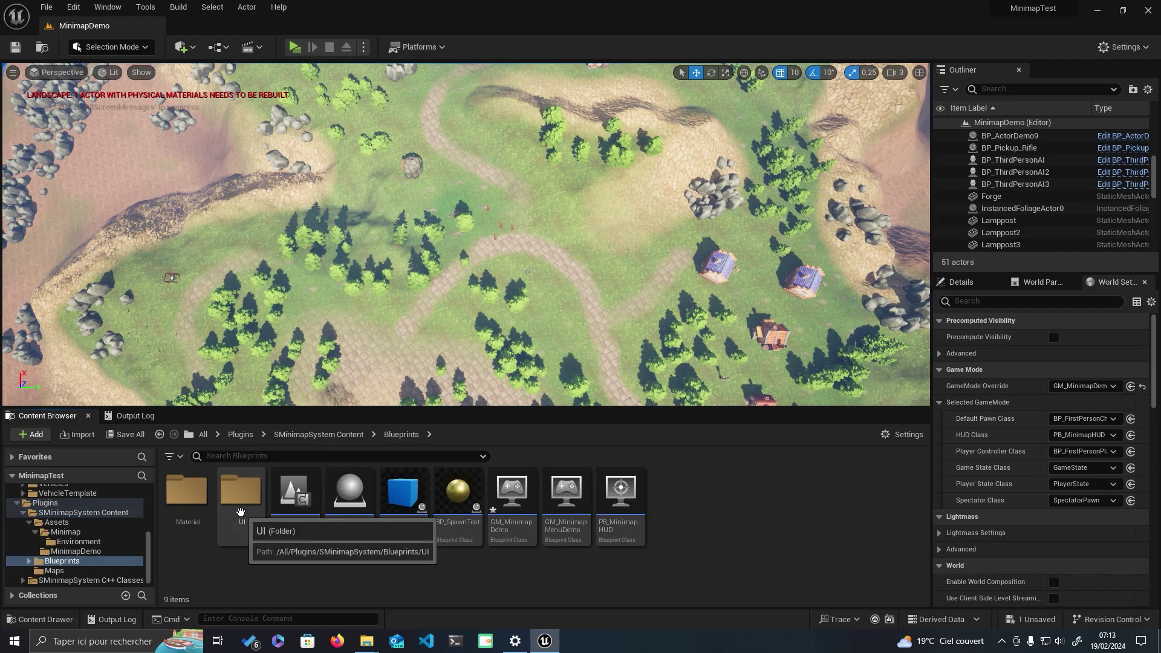
{"action": "double_click", "coordinate": [241, 500]}
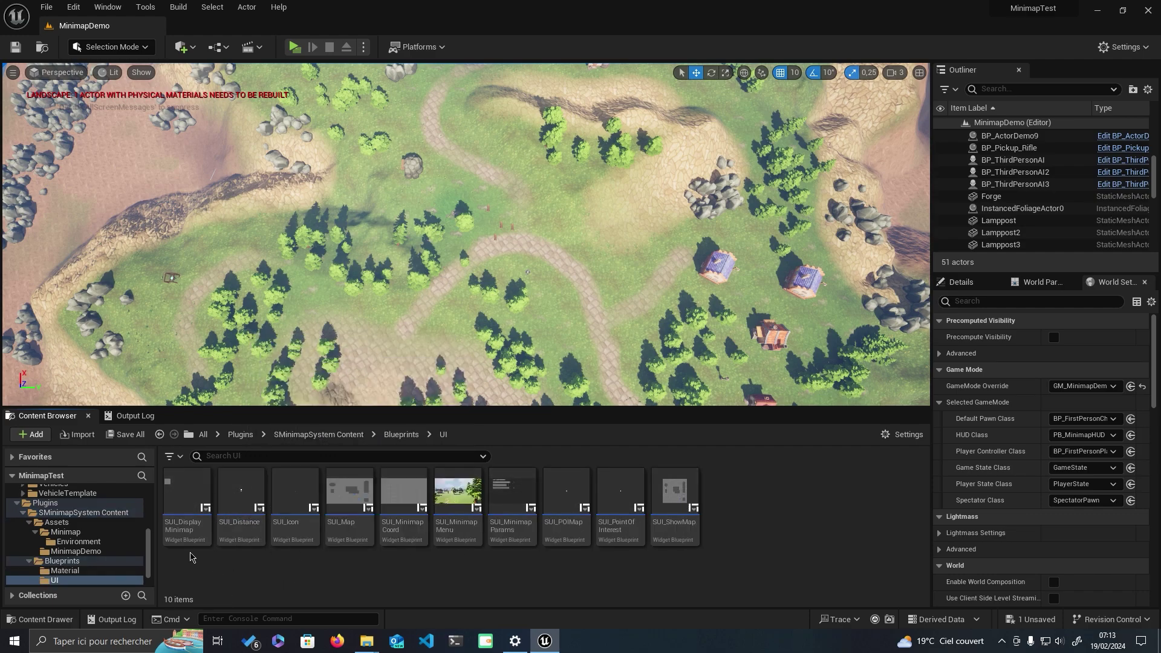
{"action": "double_click", "coordinate": [177, 501]}
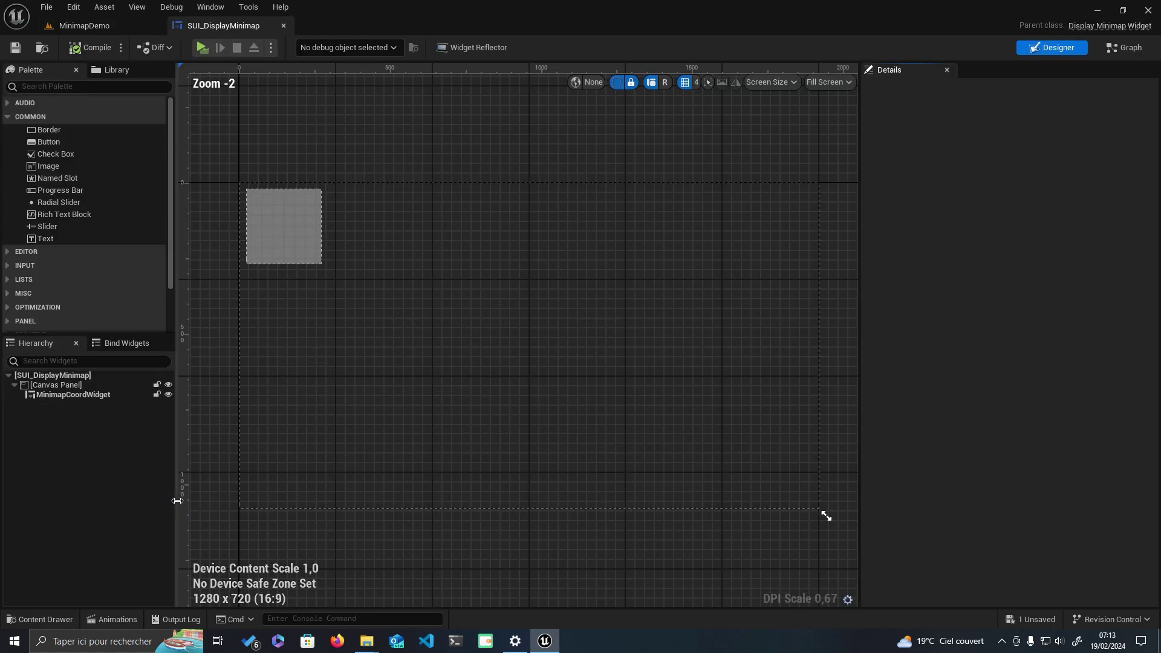
{"action": "left_click", "coordinate": [90, 26]}
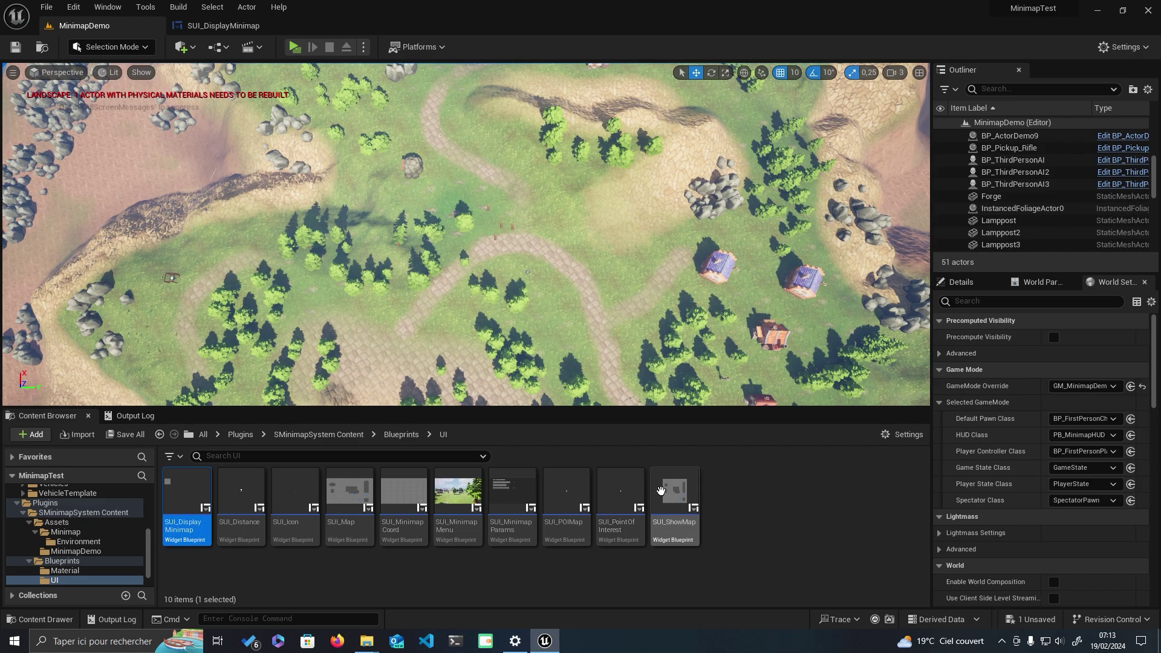
{"action": "double_click", "coordinate": [661, 491]}
{"action": "left_click", "coordinate": [214, 27]}
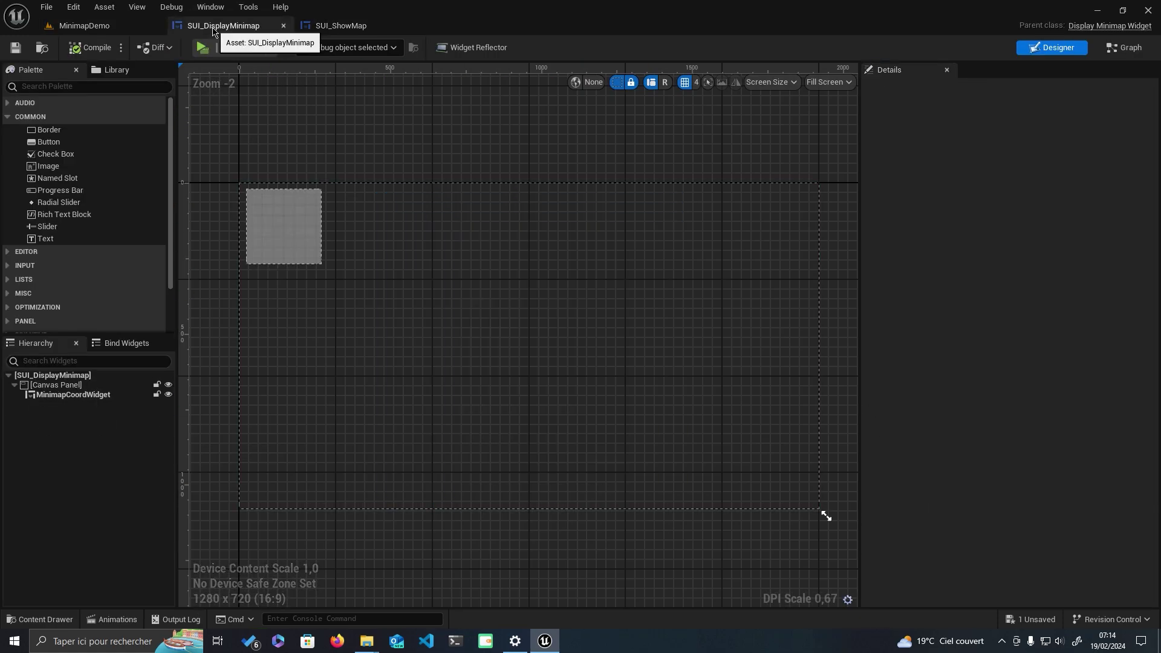
Set the MinimapCoordWidget's Map Image to the MinimapDemo texture, then go back to the MinimapDemo level.
{"action": "left_click", "coordinate": [64, 396]}
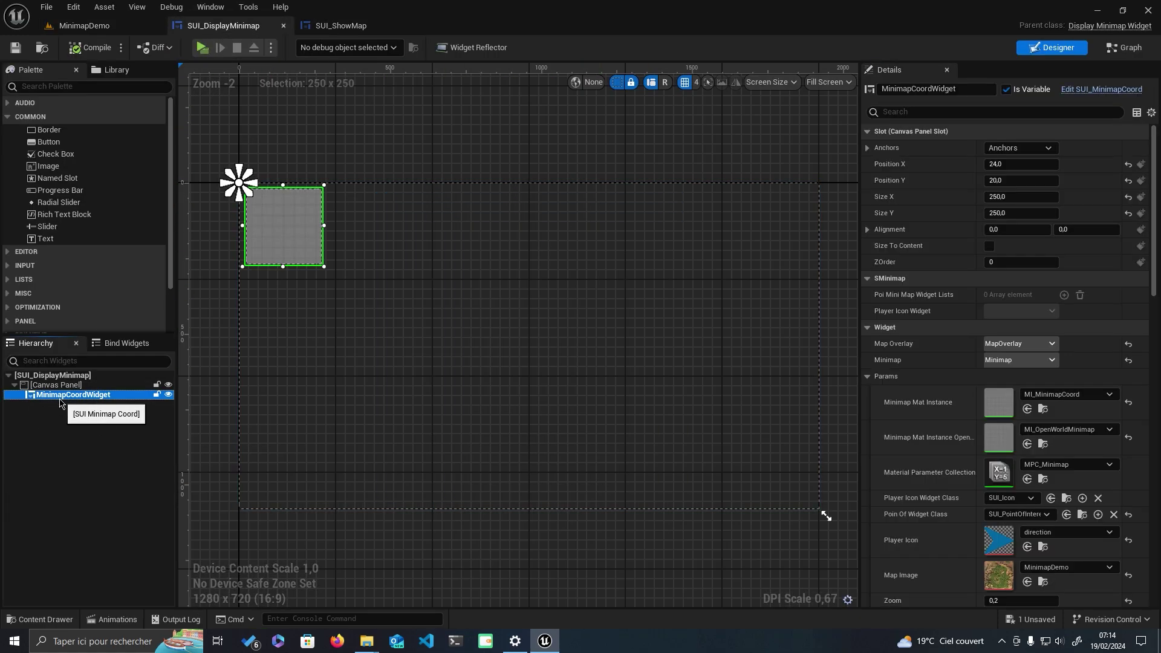
{"action": "scroll", "coordinate": [954, 451], "scroll_direction": "down", "scroll_amount": 2}
{"action": "scroll", "coordinate": [927, 413], "scroll_direction": "down", "scroll_amount": 2}
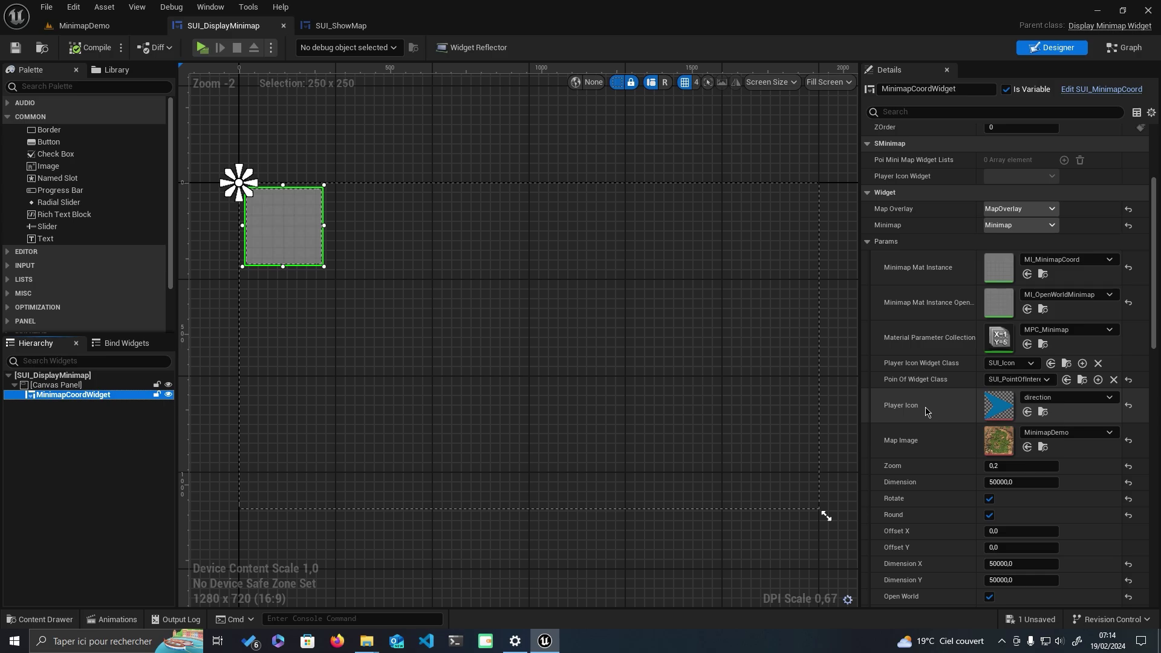
{"action": "scroll", "coordinate": [926, 412], "scroll_direction": "down", "scroll_amount": 1}
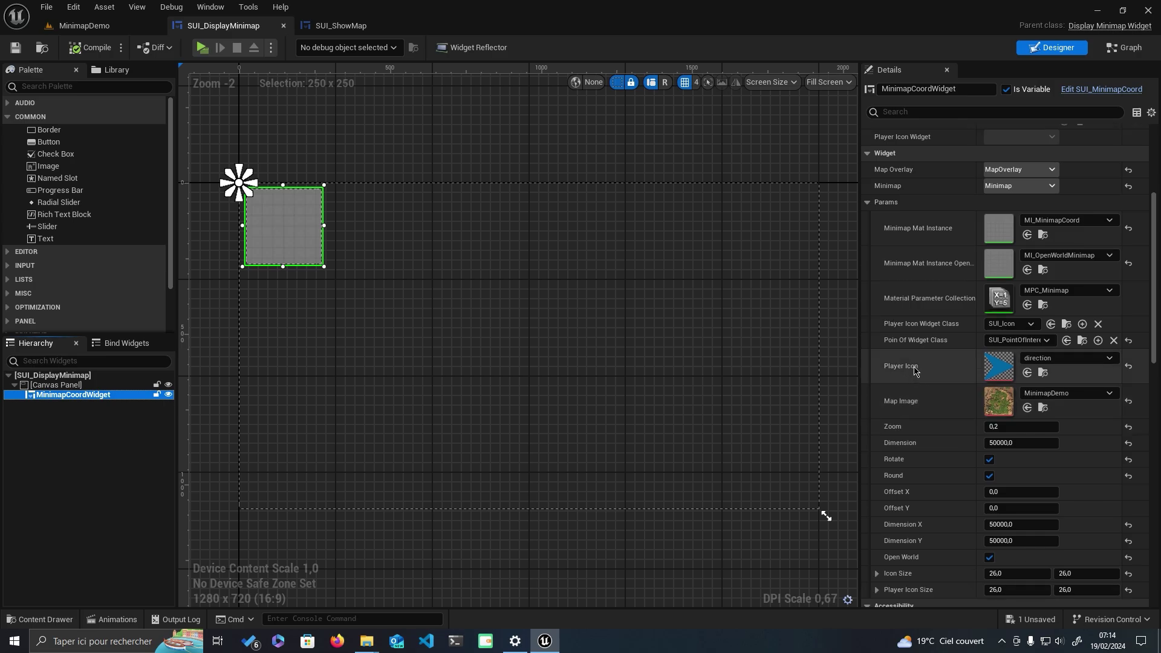
{"action": "left_click", "coordinate": [1056, 394]}
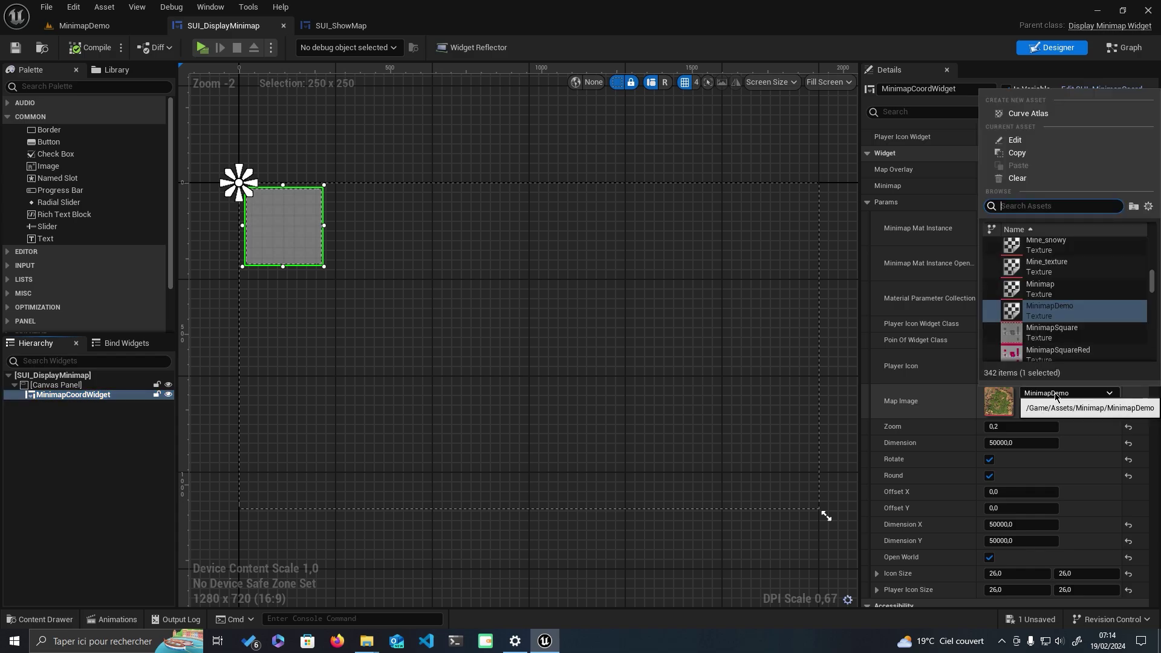
{"action": "left_click", "coordinate": [1044, 318]}
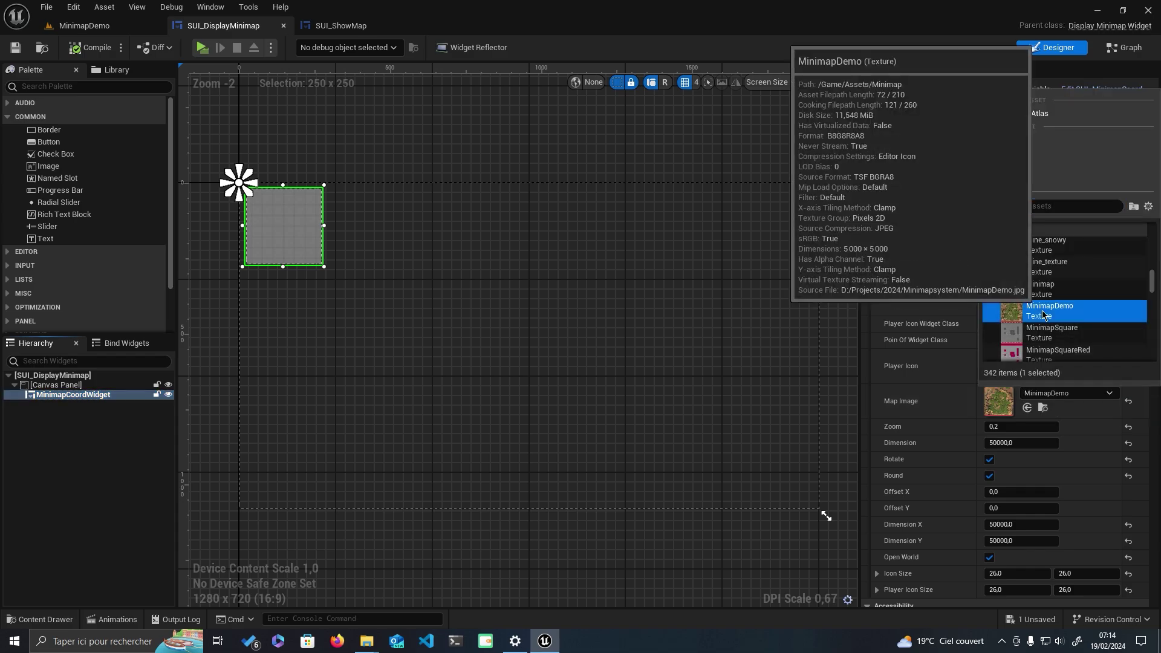
{"action": "left_click", "coordinate": [959, 318]}
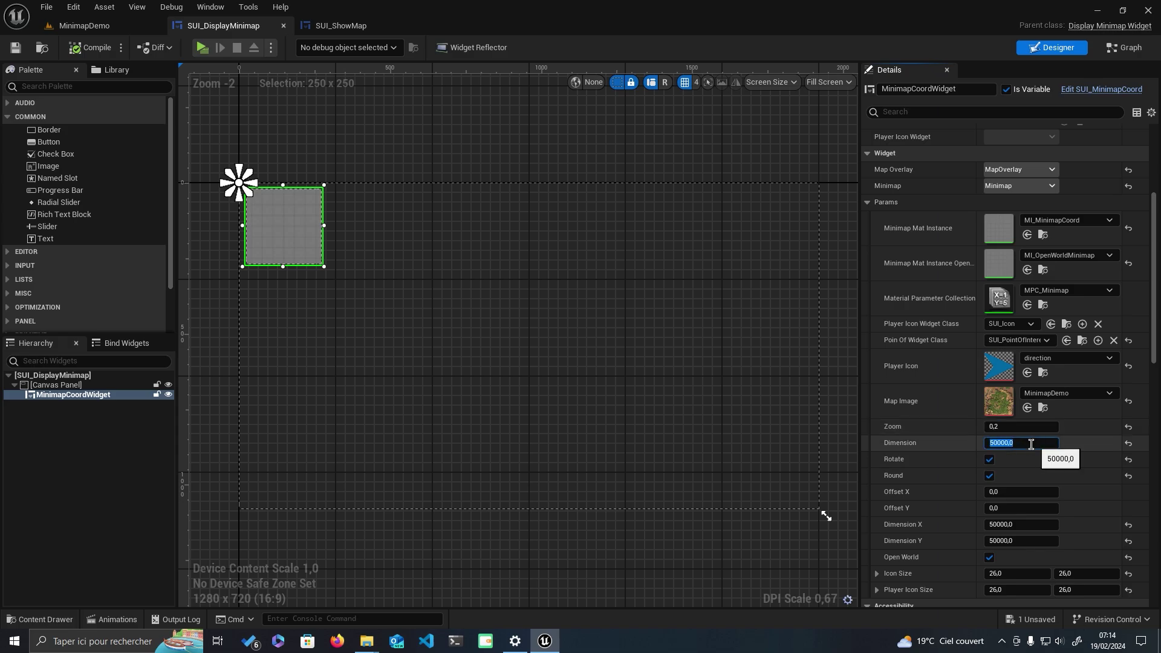
{"action": "left_click", "coordinate": [92, 26]}
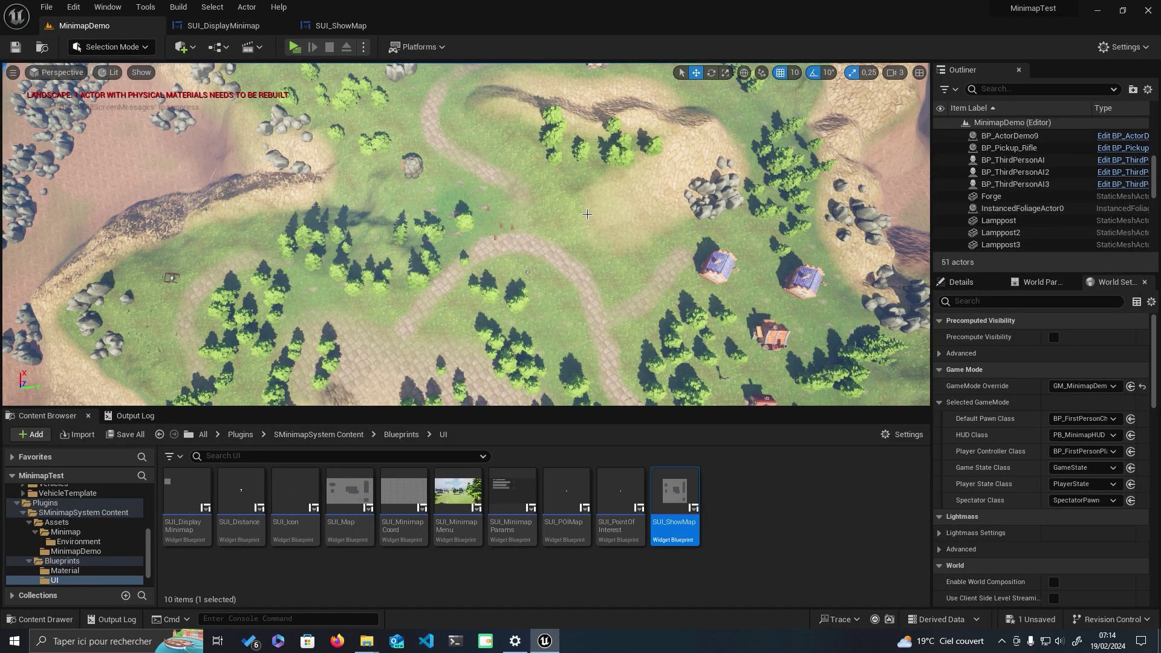
Raise the viewport camera speed to 8 and fly down low over the rocks and grassy hills.
{"action": "right_click_drag", "start_coordinate": [587, 214], "coordinate": [587, 215]}
{"action": "left_click", "coordinate": [898, 72]}
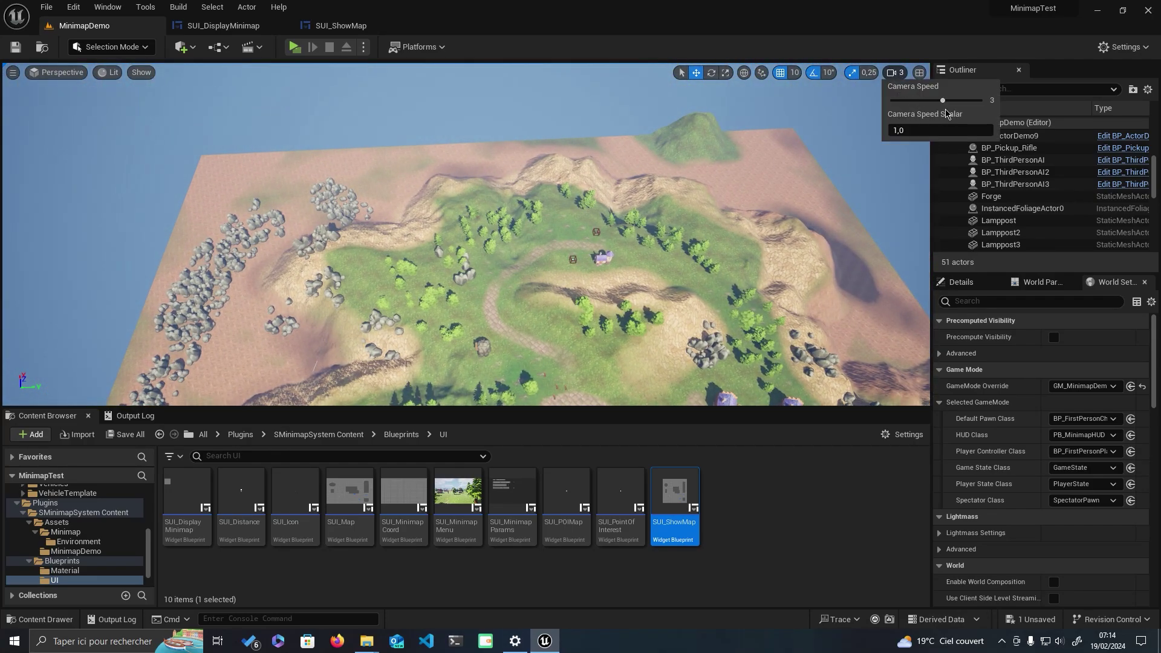
{"action": "right_click_drag", "start_coordinate": [587, 214], "coordinate": [587, 215]}
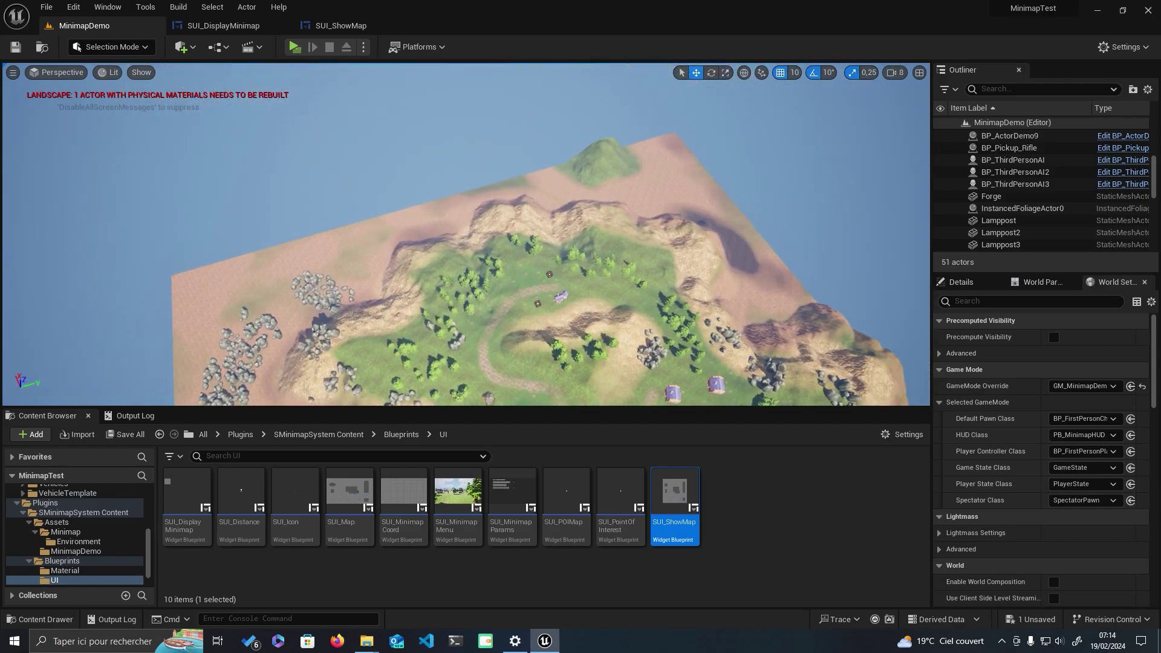
{"action": "right_click_drag", "start_coordinate": [587, 215], "coordinate": [587, 214]}
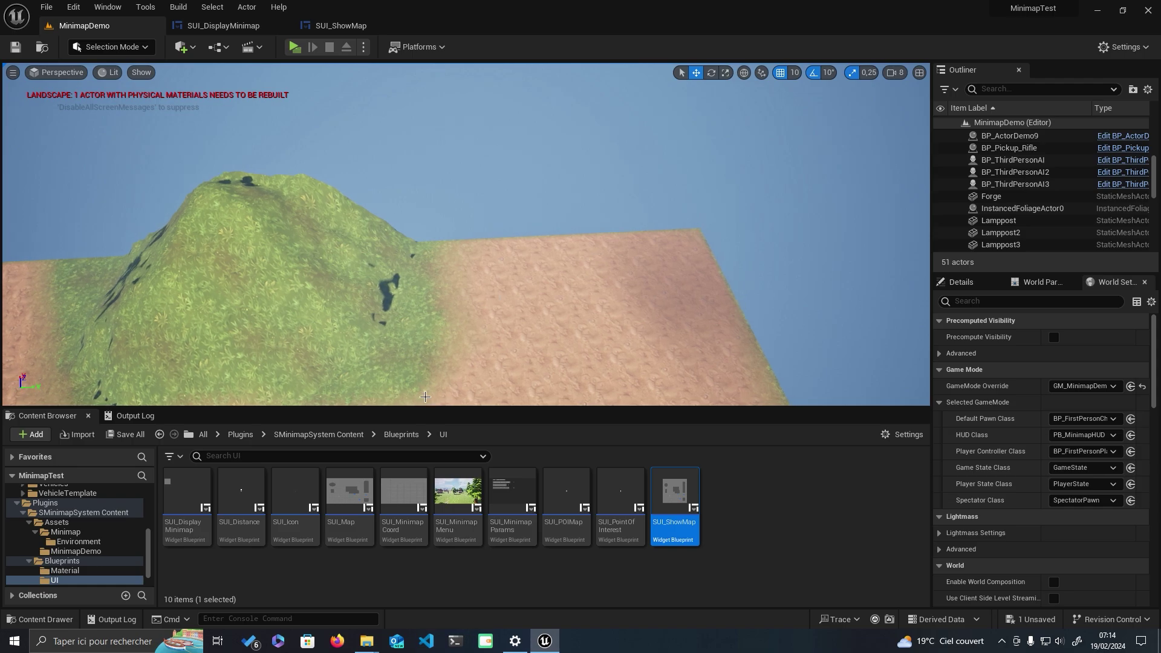
{"action": "left_click", "coordinate": [226, 48]}
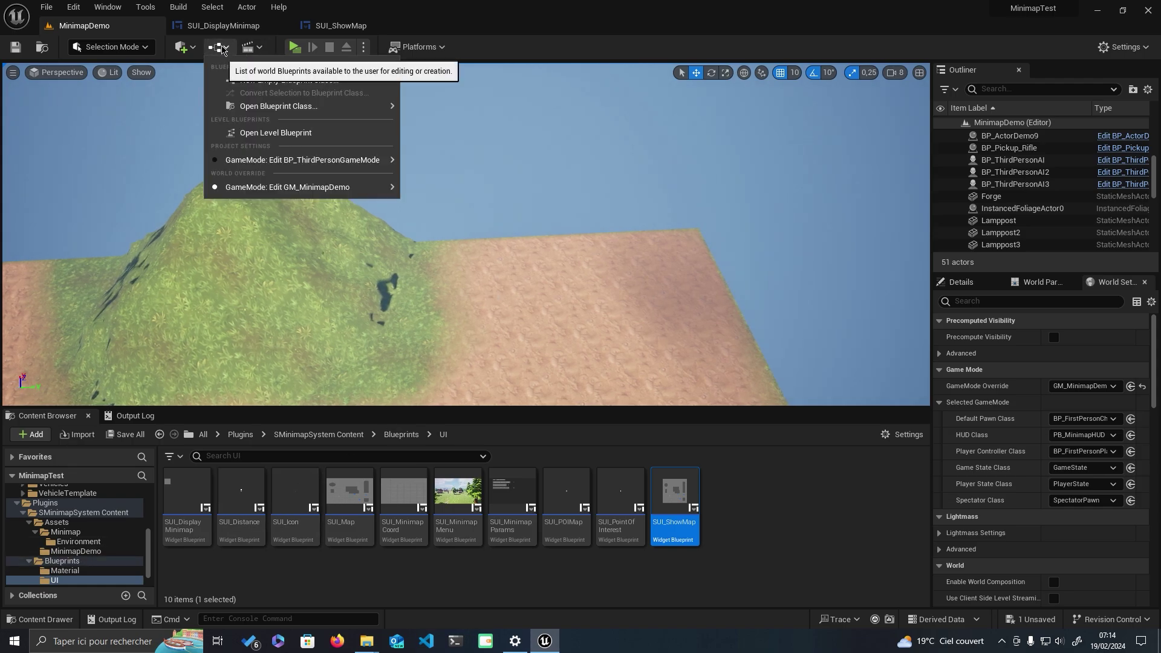
Place a Cylinder in the level and scale it much taller and thicker.
{"action": "left_click", "coordinate": [182, 46]}
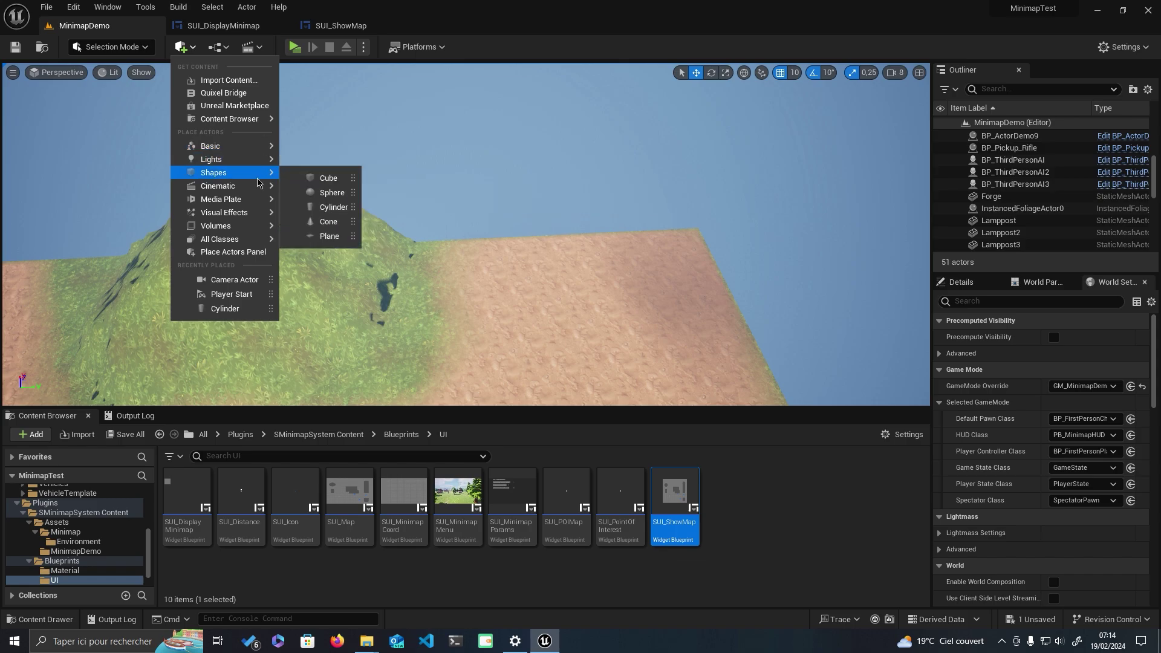
{"action": "mouse_move", "coordinate": [214, 173]}
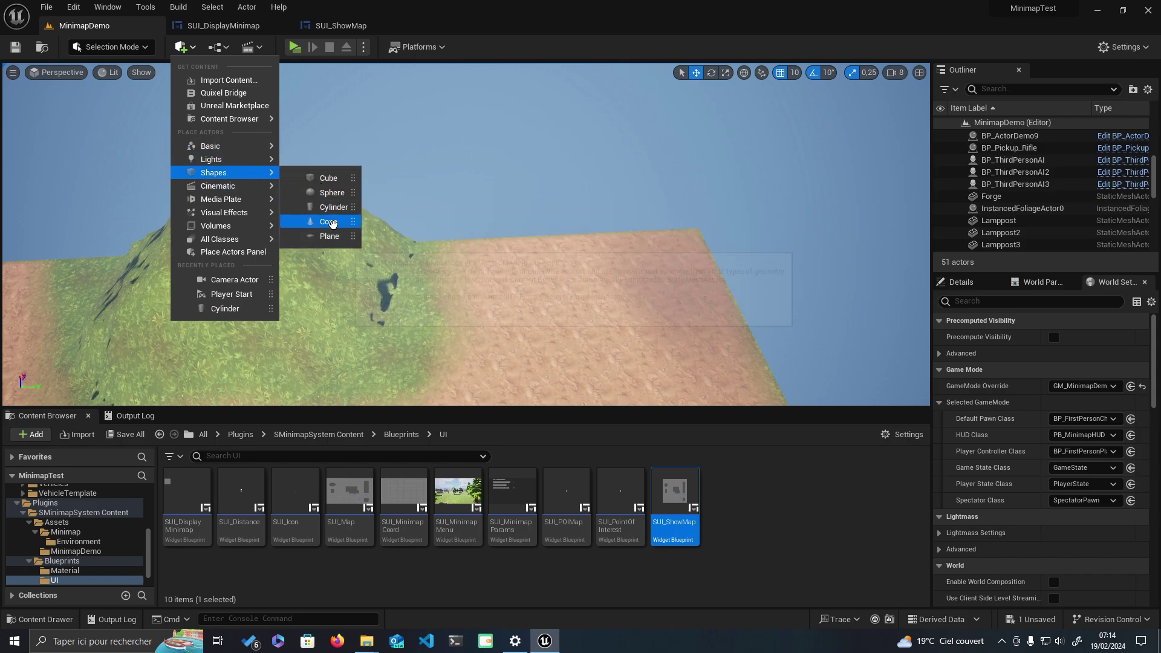
{"action": "left_click", "coordinate": [332, 206]}
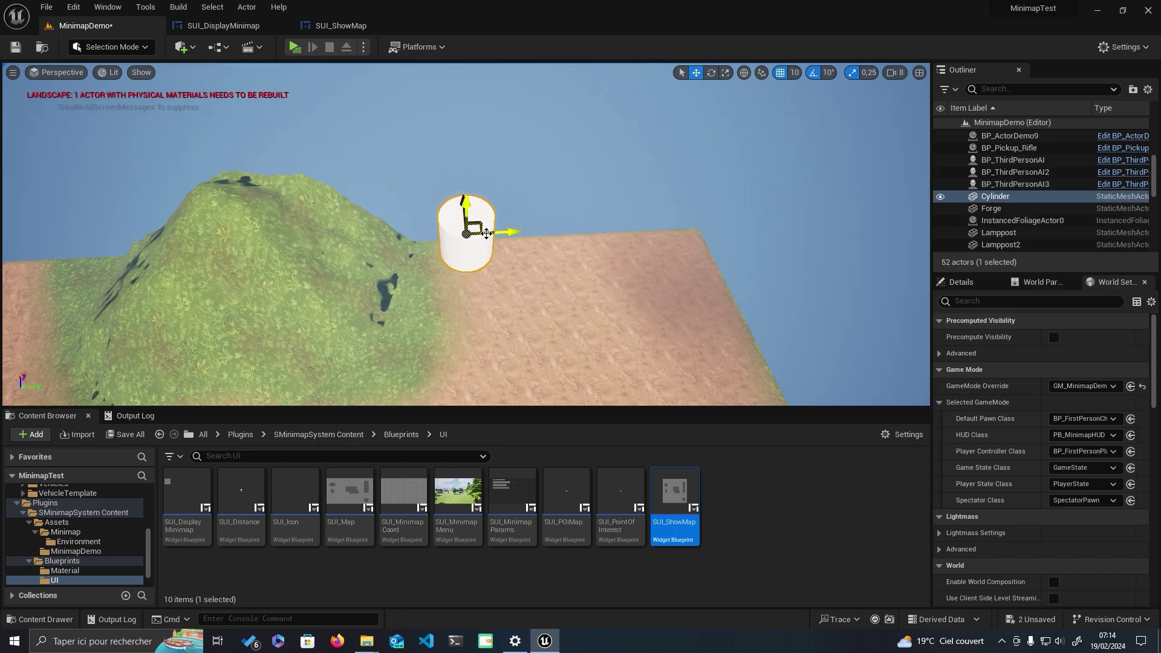
{"action": "mouse_move", "coordinate": [487, 233]}
{"action": "left_mouse_down"}
{"action": "mouse_move", "coordinate": [672, 89]}
{"action": "mouse_move", "coordinate": [712, 73]}
{"action": "left_mouse_up"}
{"action": "left_click", "coordinate": [712, 72]}
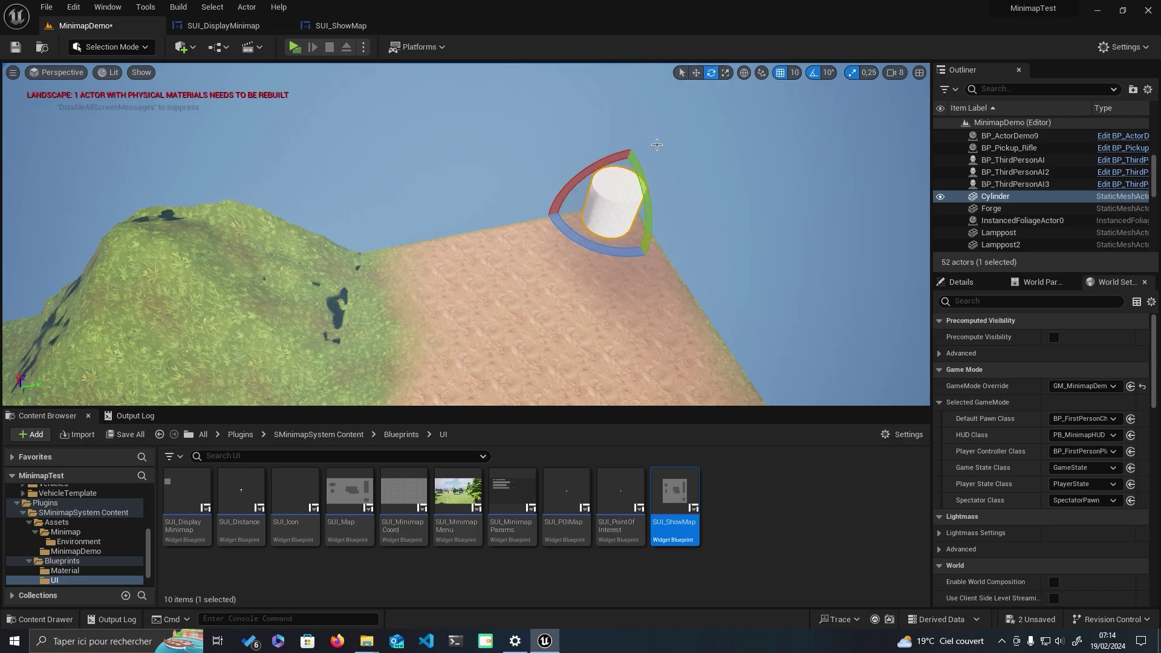
{"action": "left_click", "coordinate": [725, 72]}
{"action": "left_click_drag", "start_coordinate": [635, 156], "coordinate": [387, 190]}
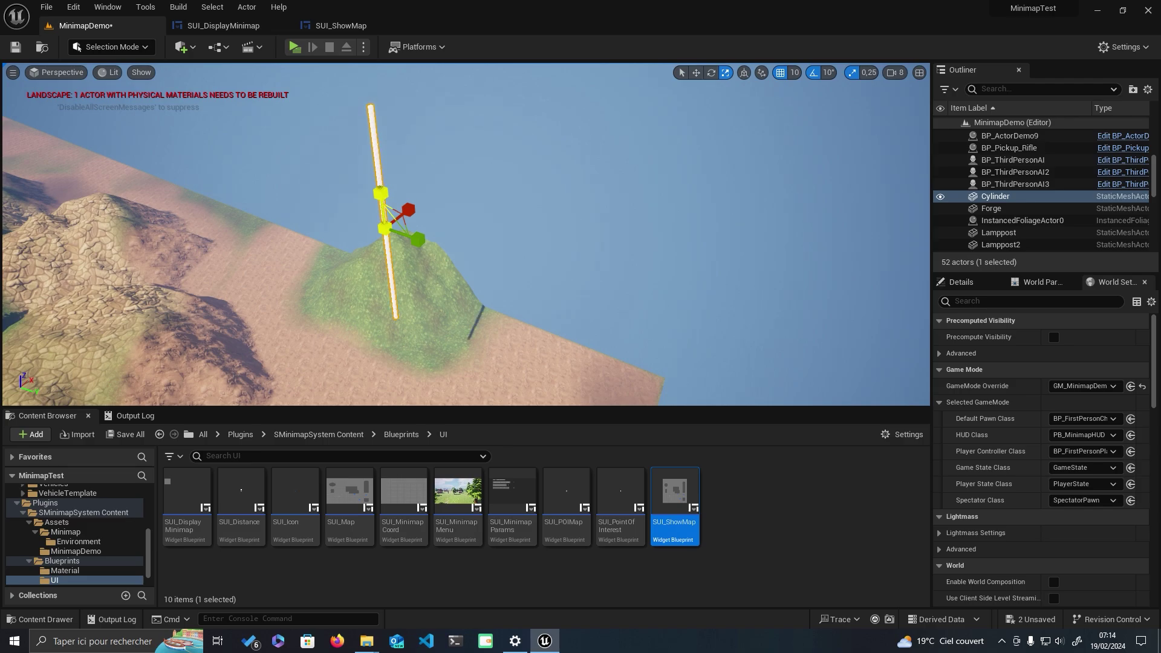
{"action": "mouse_move", "coordinate": [413, 223]}
{"action": "left_mouse_down"}
{"action": "mouse_move", "coordinate": [379, 207]}
{"action": "mouse_move", "coordinate": [399, 227]}
{"action": "left_mouse_up"}
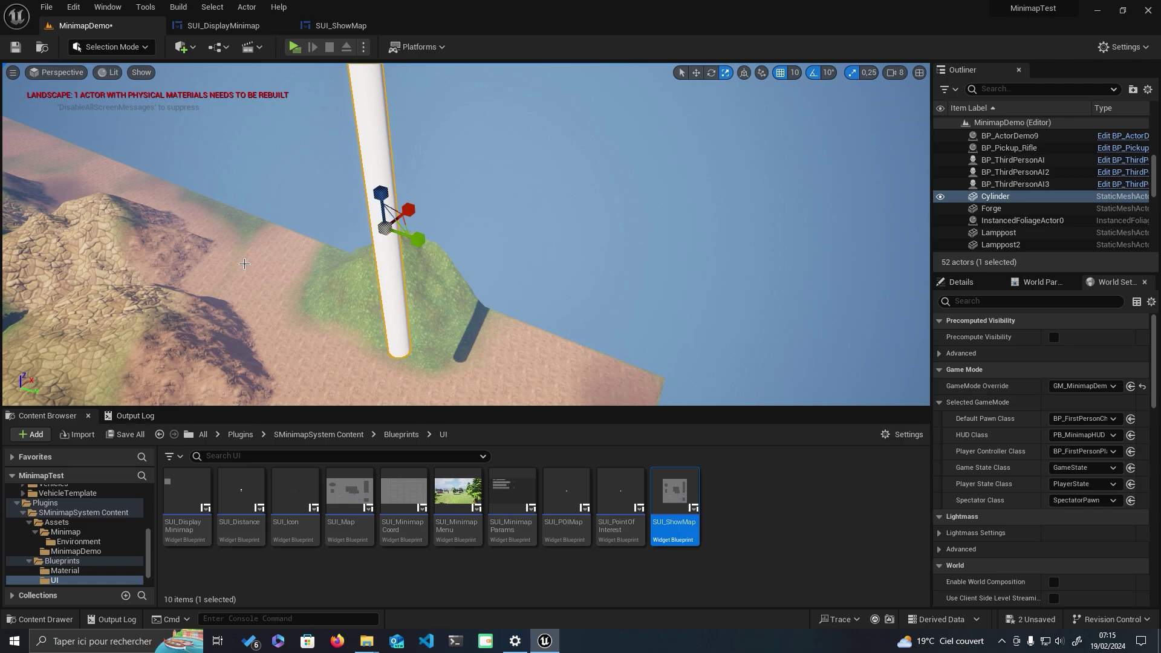
Focus on the cylinder, slide it along X toward the landscape edge, and set its height to 100.
{"action": "left_click", "coordinate": [961, 283]}
{"action": "key", "text": "f"}
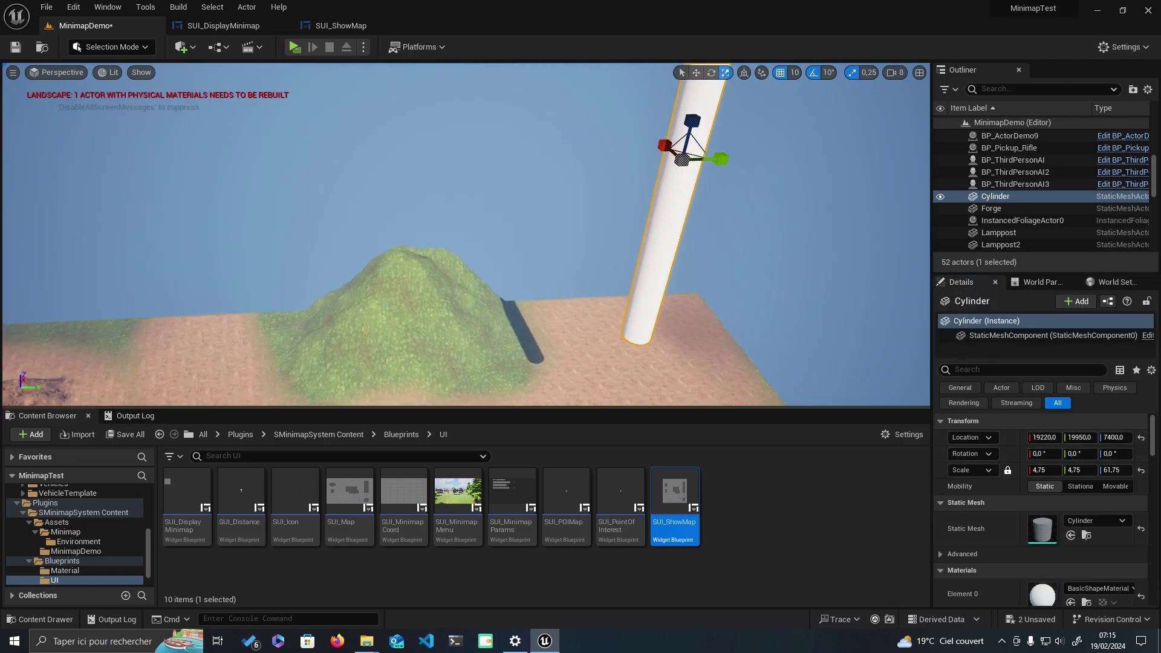
{"action": "left_click", "coordinate": [696, 72]}
{"action": "left_click_drag", "start_coordinate": [545, 226], "coordinate": [581, 272], "text": "alt"}
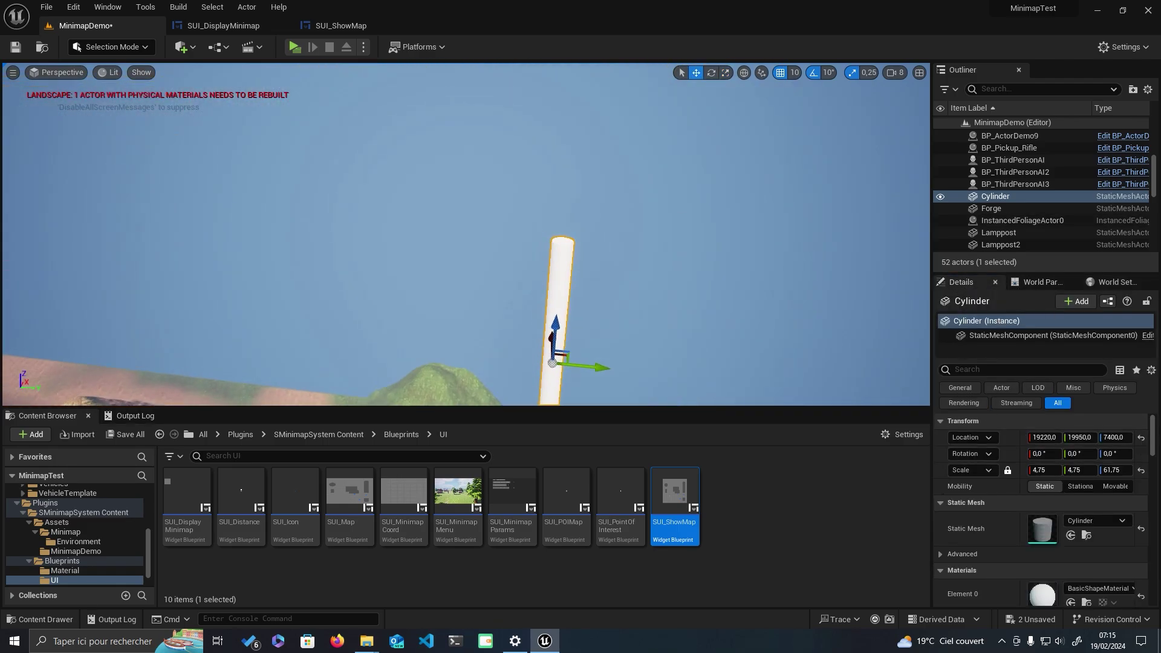
{"action": "scroll", "coordinate": [715, 284], "scroll_direction": "down", "scroll_amount": 5}
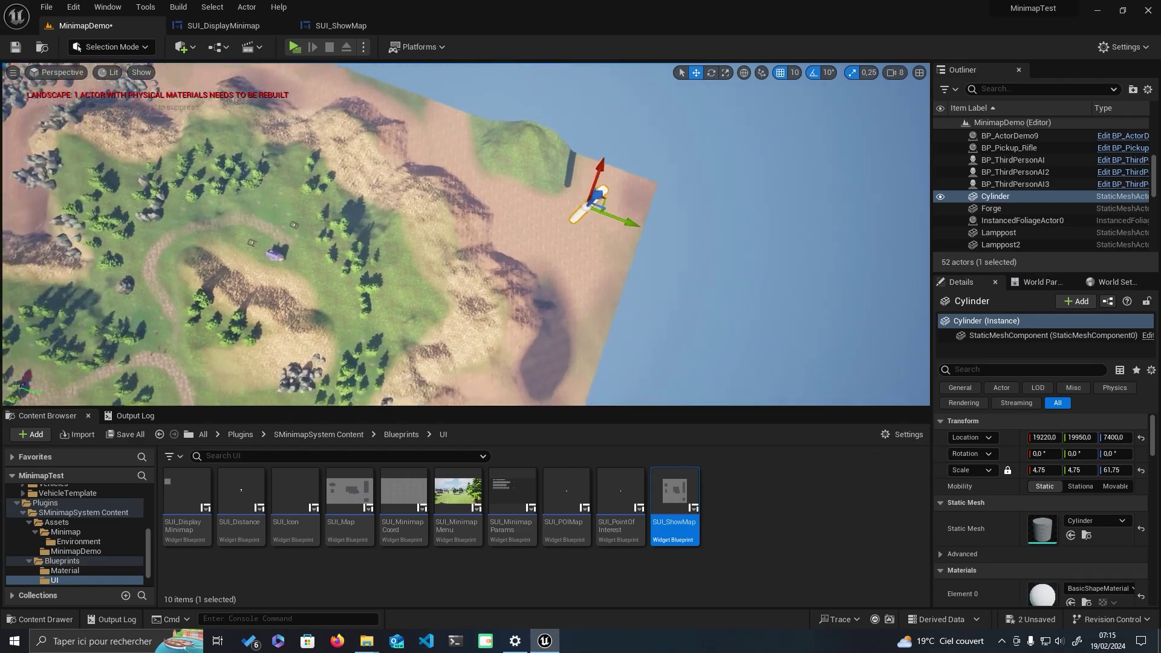
{"action": "mouse_move", "coordinate": [511, 198]}
{"action": "left_mouse_down"}
{"action": "mouse_move", "coordinate": [528, 141]}
{"action": "mouse_move", "coordinate": [682, 259]}
{"action": "left_mouse_up"}
{"action": "left_click", "coordinate": [509, 217]}
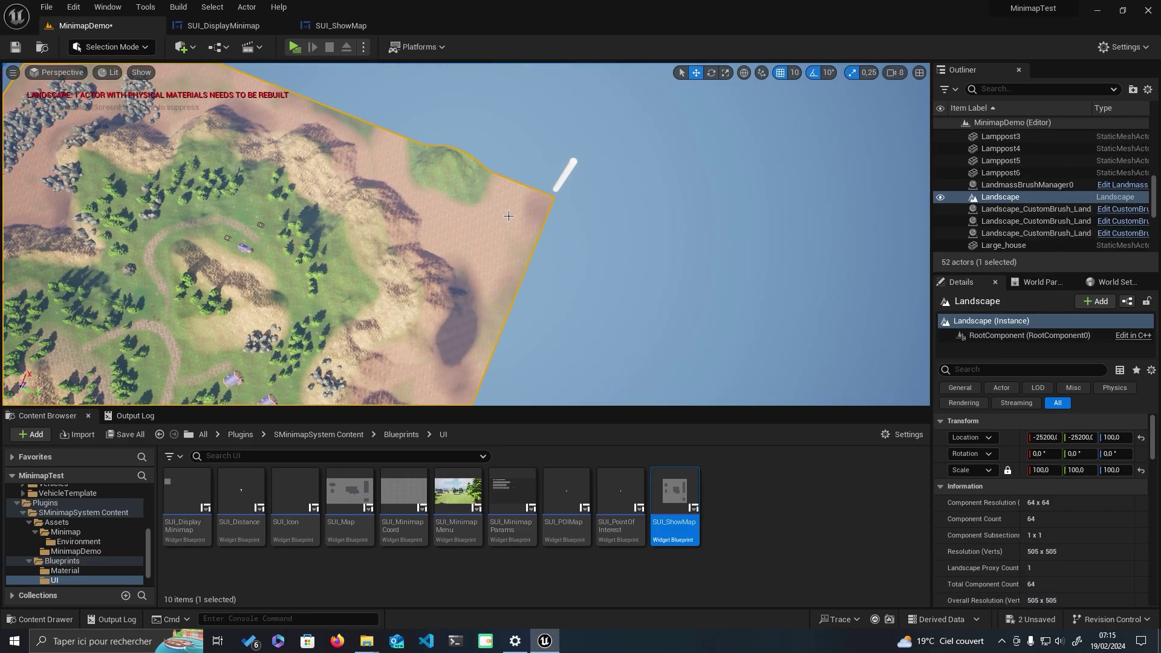
{"action": "left_click", "coordinate": [568, 162]}
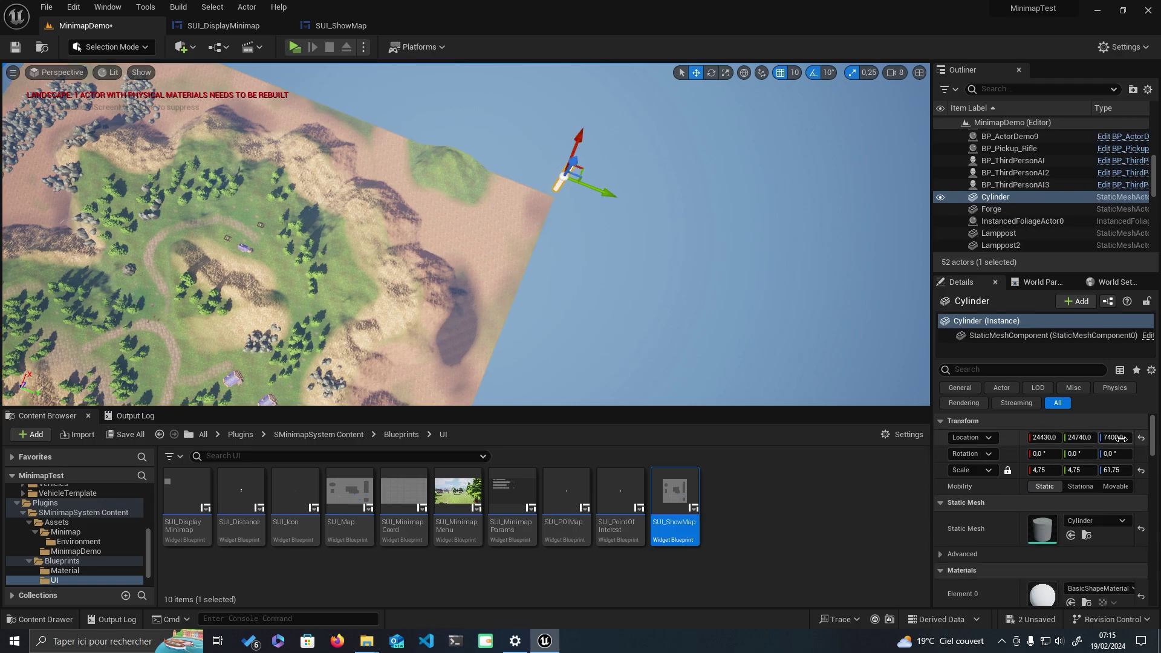
{"action": "type", "text": "00"}
{"action": "key", "text": "Return"}
Move the cylinder onto the landscape corner and raise it to height 2900.
{"action": "right_click_drag", "start_coordinate": [661, 262], "coordinate": [662, 262]}
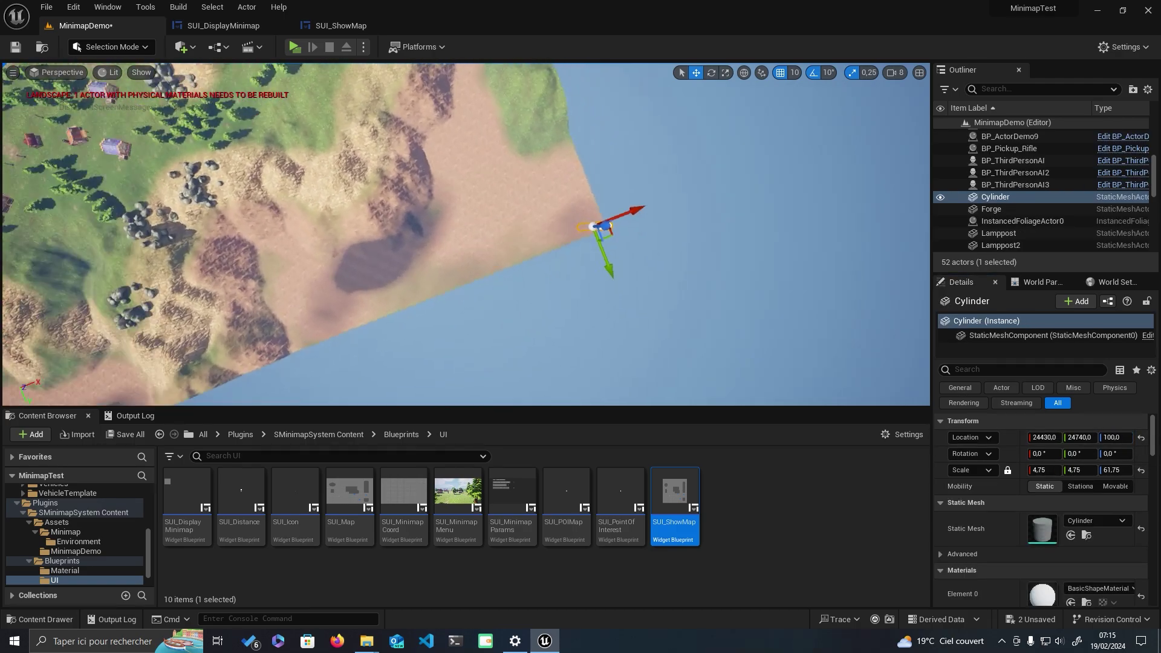
{"action": "right_click_drag", "start_coordinate": [449, 237], "coordinate": [448, 237]}
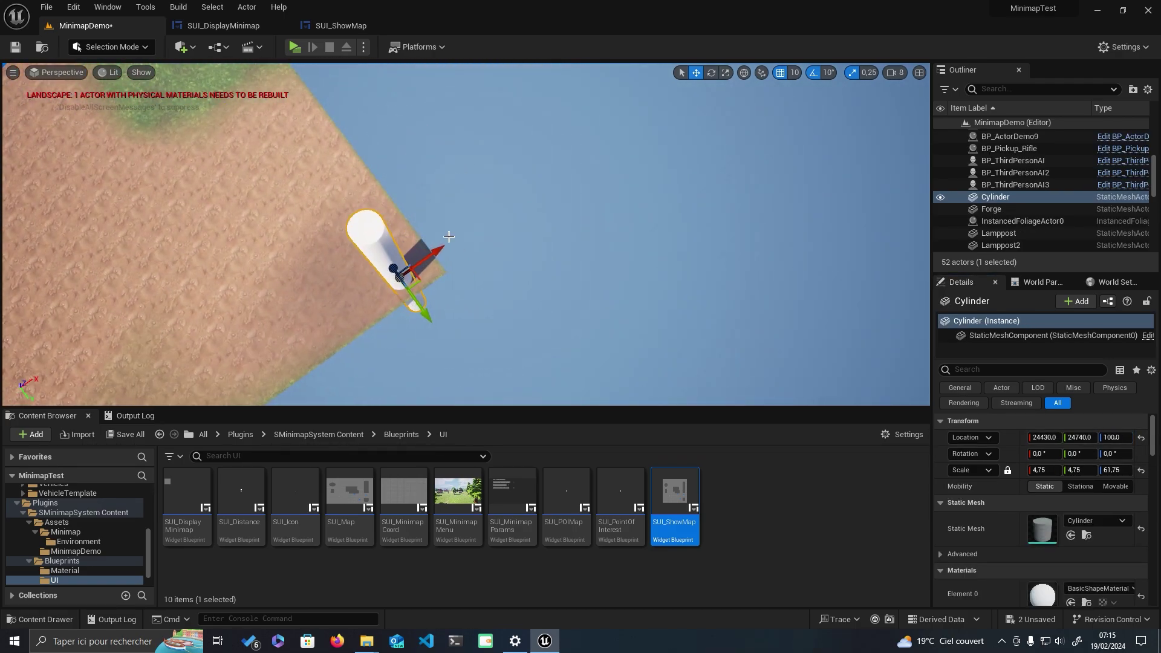
{"action": "left_click_drag", "start_coordinate": [441, 252], "coordinate": [447, 293]}
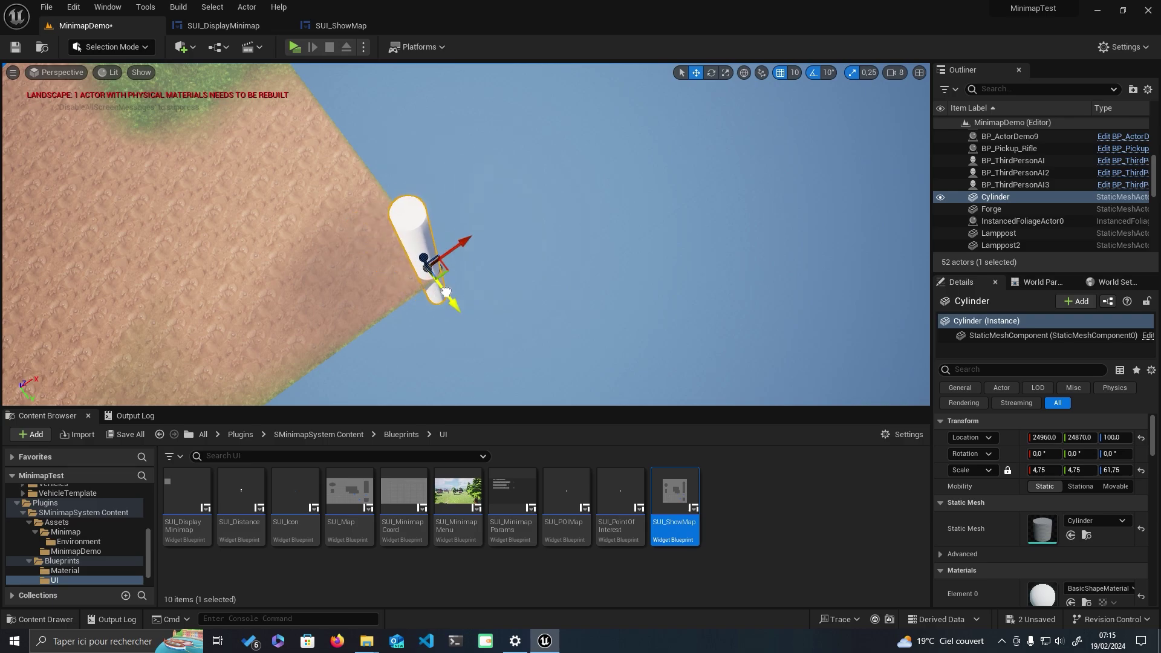
{"action": "left_click_drag", "start_coordinate": [425, 262], "coordinate": [853, 382]}
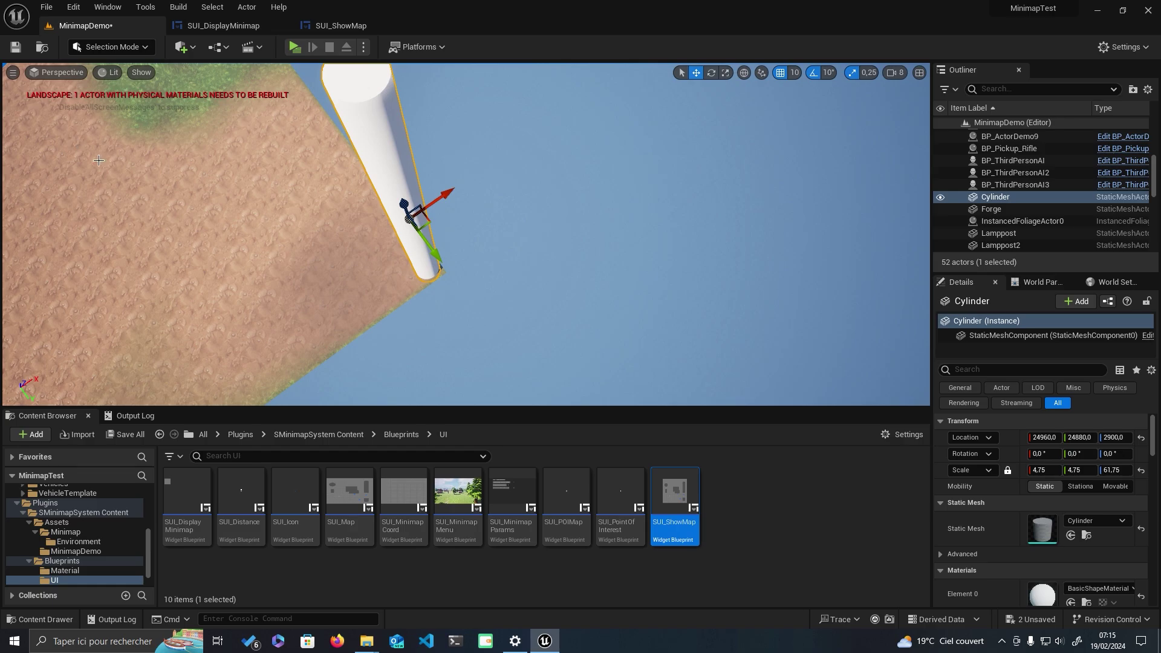
{"action": "right_click_drag", "start_coordinate": [448, 237], "coordinate": [449, 237]}
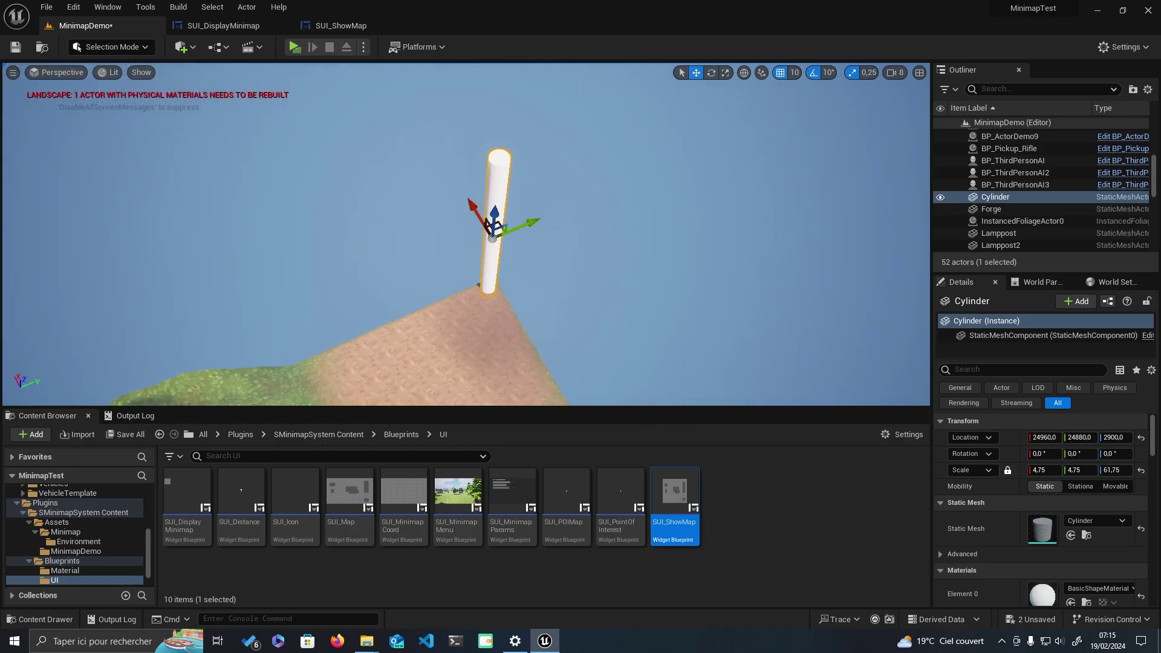
{"action": "left_click", "coordinate": [223, 25]}
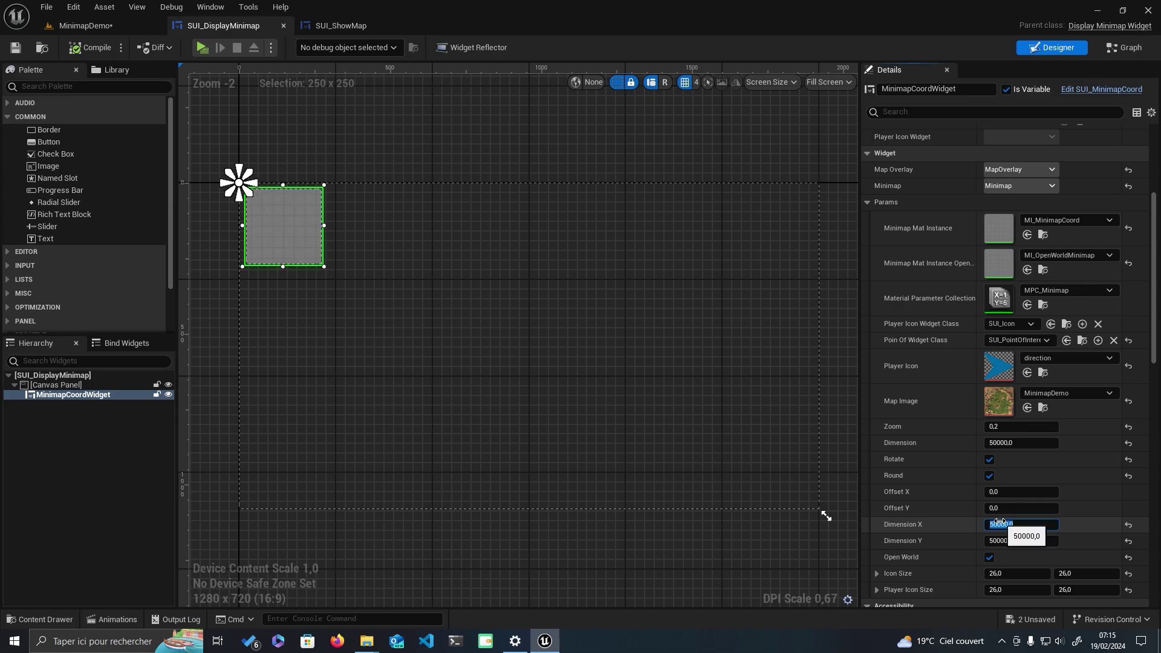
{"action": "left_click", "coordinate": [85, 26]}
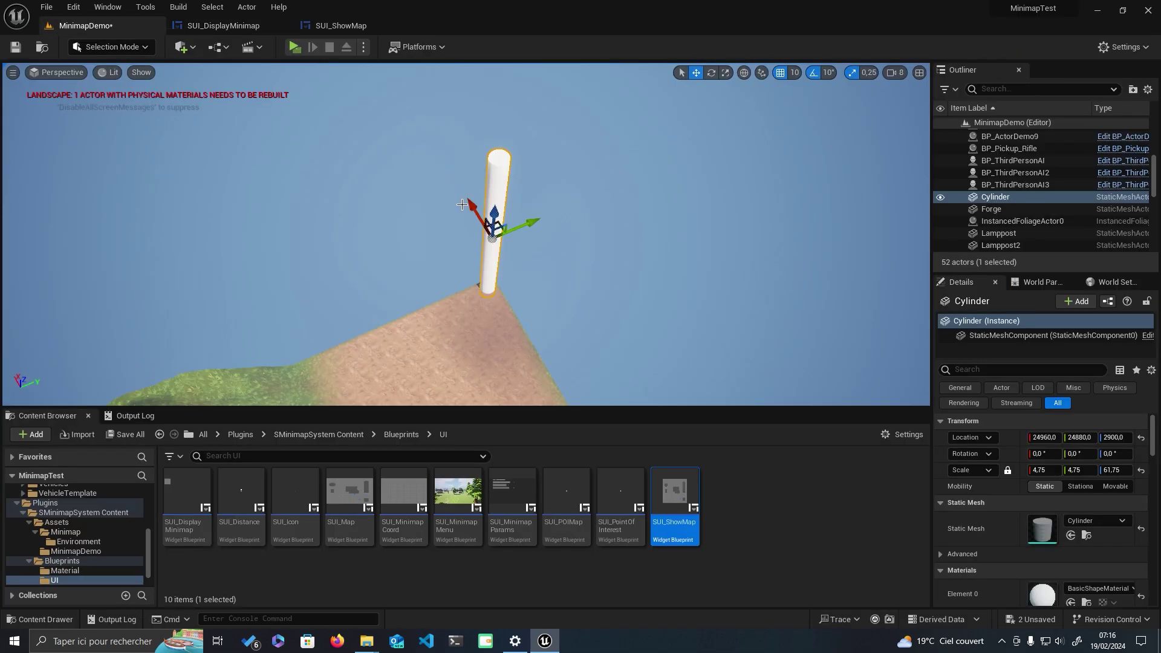
Set the cylinder's X location to 0, raise it higher above the map, and open SUI_DisplayMinimap.
{"action": "left_click", "coordinate": [1045, 437]}
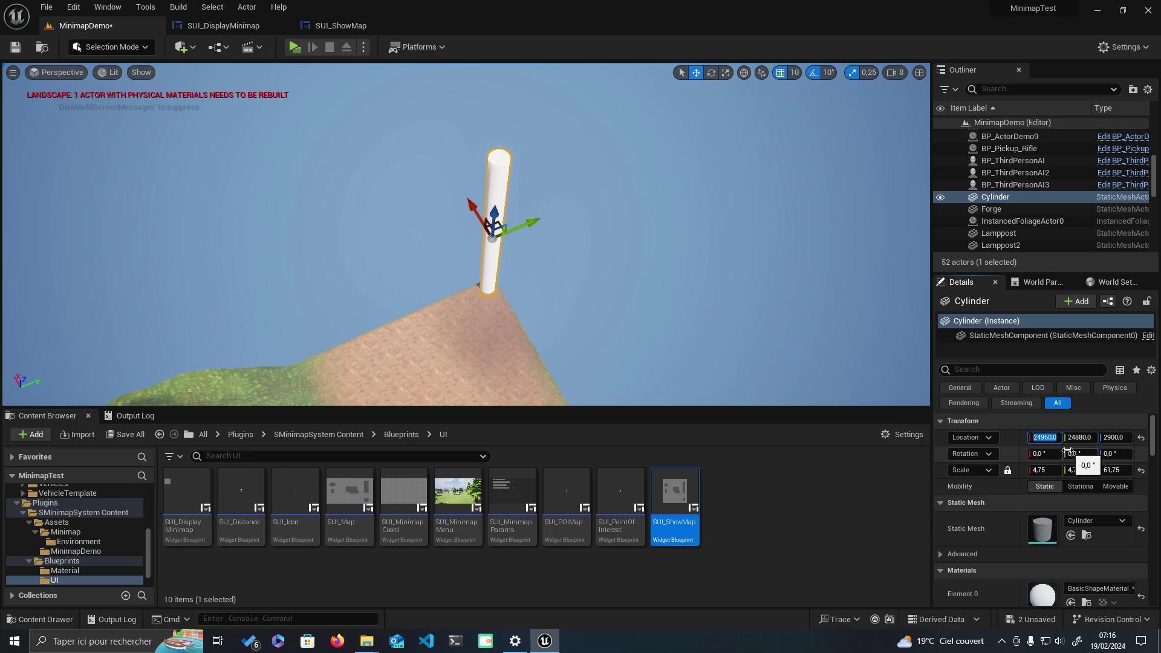
{"action": "key", "text": "Tab"}
{"action": "type", "text": "0"}
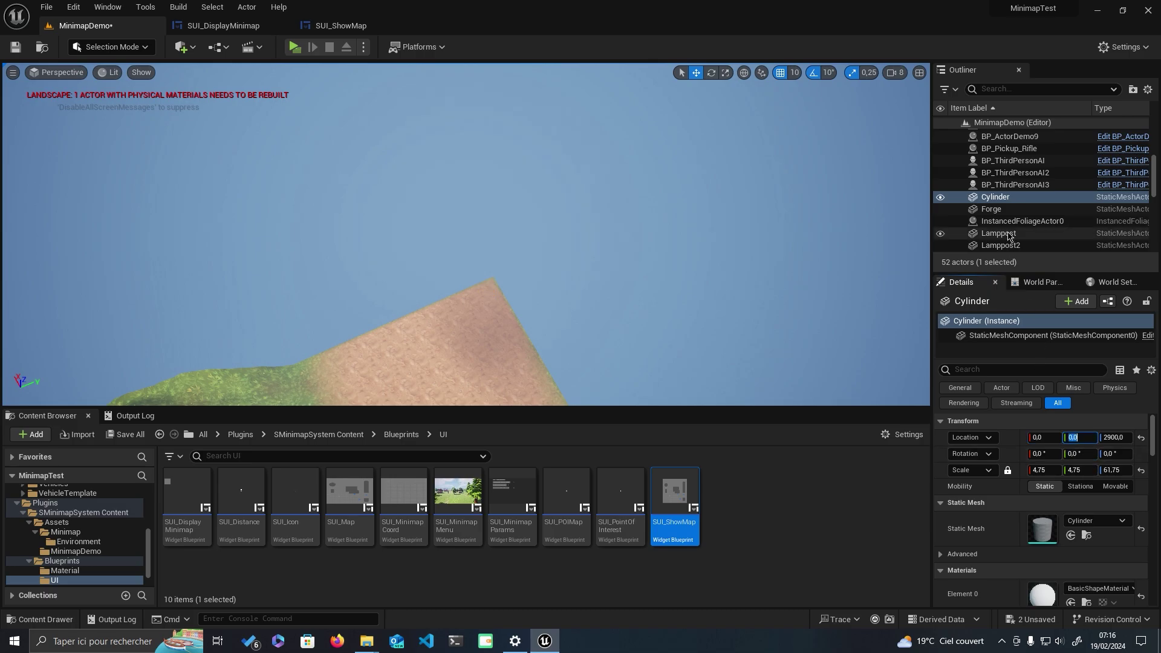
{"action": "double_click", "coordinate": [997, 197]}
{"action": "scroll", "coordinate": [627, 223], "scroll_direction": "down", "scroll_amount": 2}
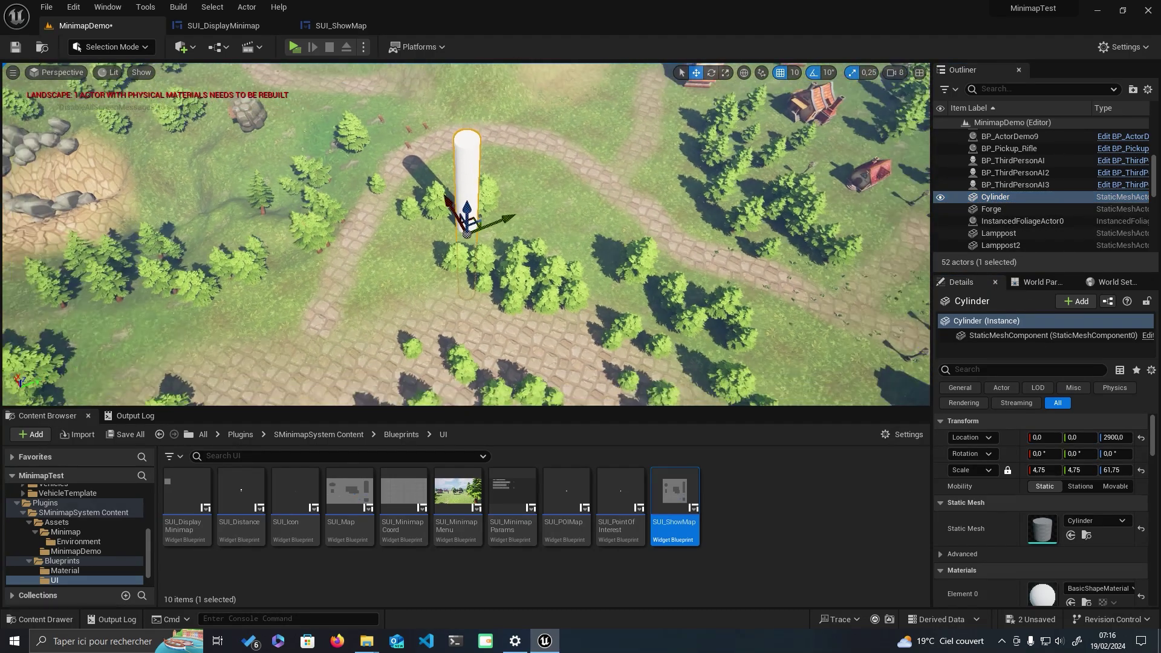
{"action": "scroll", "coordinate": [627, 223], "scroll_direction": "down", "scroll_amount": 3}
{"action": "scroll", "coordinate": [627, 224], "scroll_direction": "down", "scroll_amount": 3}
{"action": "scroll", "coordinate": [627, 223], "scroll_direction": "down", "scroll_amount": 3}
{"action": "mouse_move", "coordinate": [627, 223]}
{"action": "right_mouse_down"}
{"action": "mouse_move", "coordinate": [627, 272]}
{"action": "mouse_move", "coordinate": [589, 149]}
{"action": "right_mouse_up"}
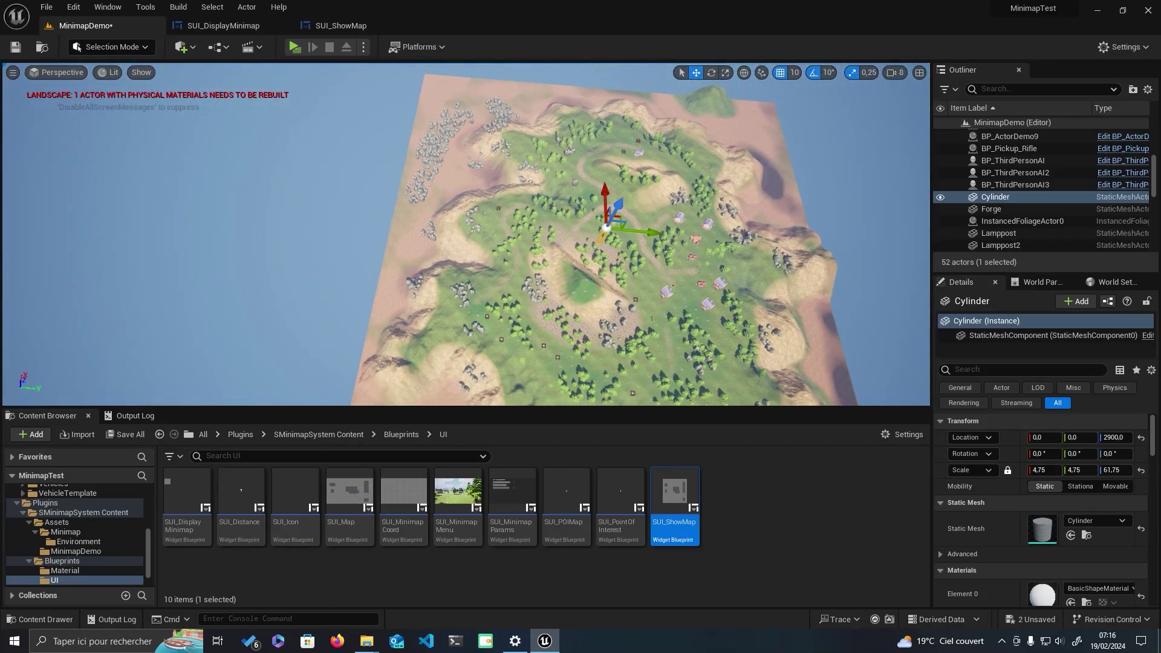
{"action": "left_click_drag", "start_coordinate": [604, 176], "coordinate": [608, 144]}
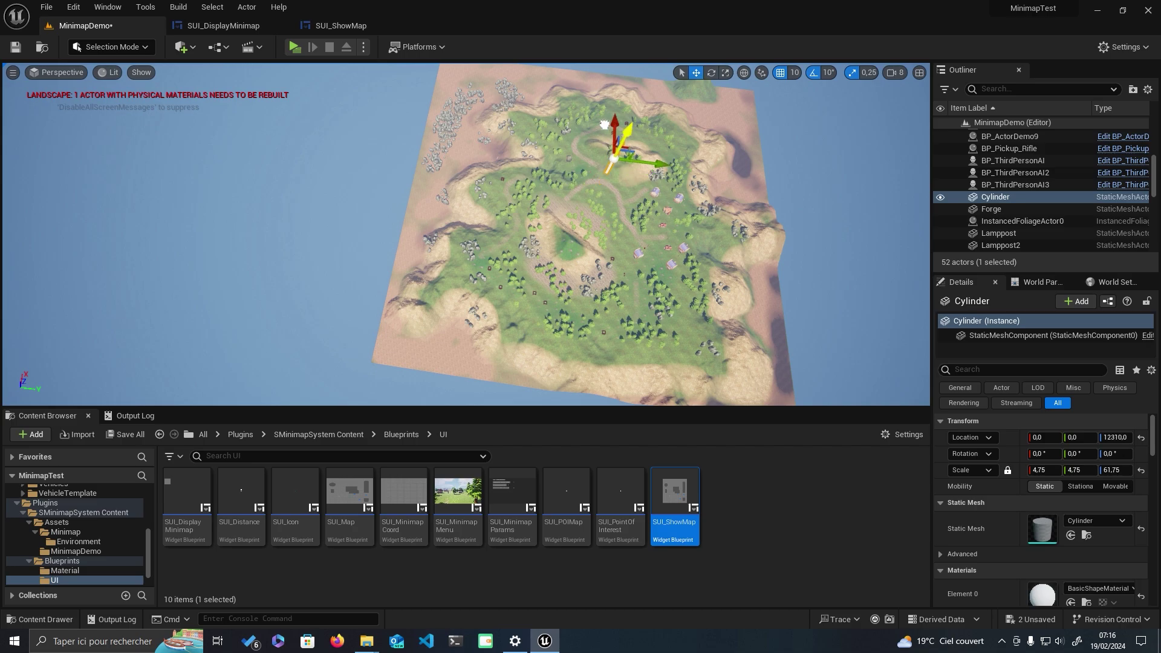
{"action": "right_click_drag", "start_coordinate": [622, 236], "coordinate": [622, 236]}
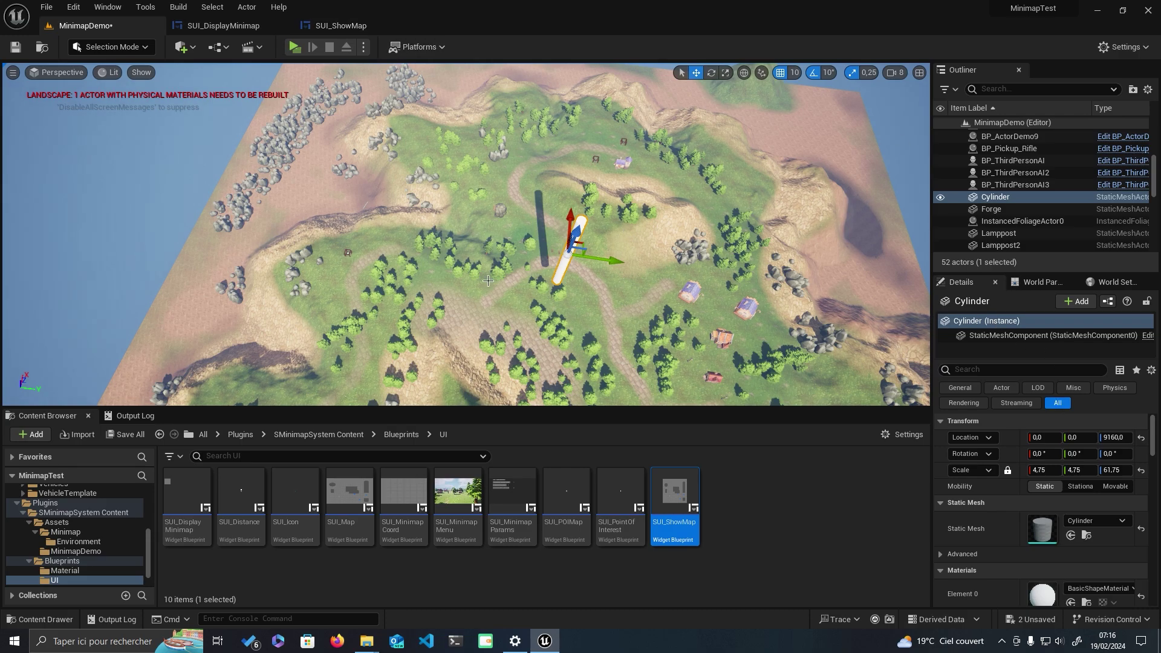
{"action": "right_click_drag", "start_coordinate": [489, 281], "coordinate": [508, 237]}
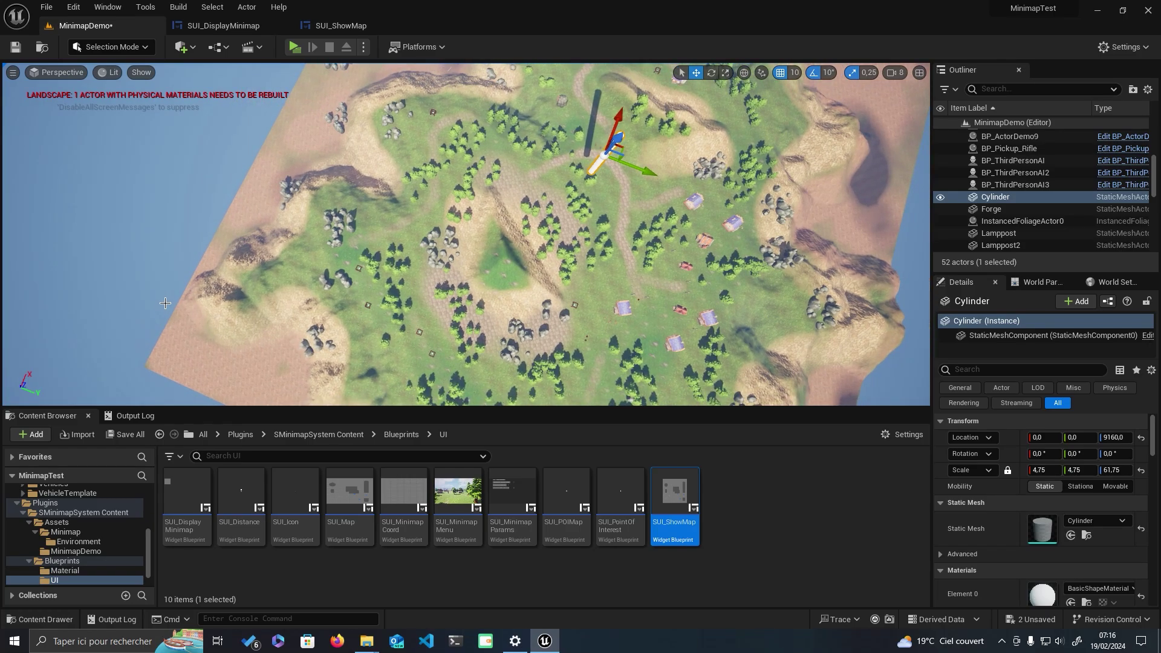
{"action": "left_click", "coordinate": [223, 26]}
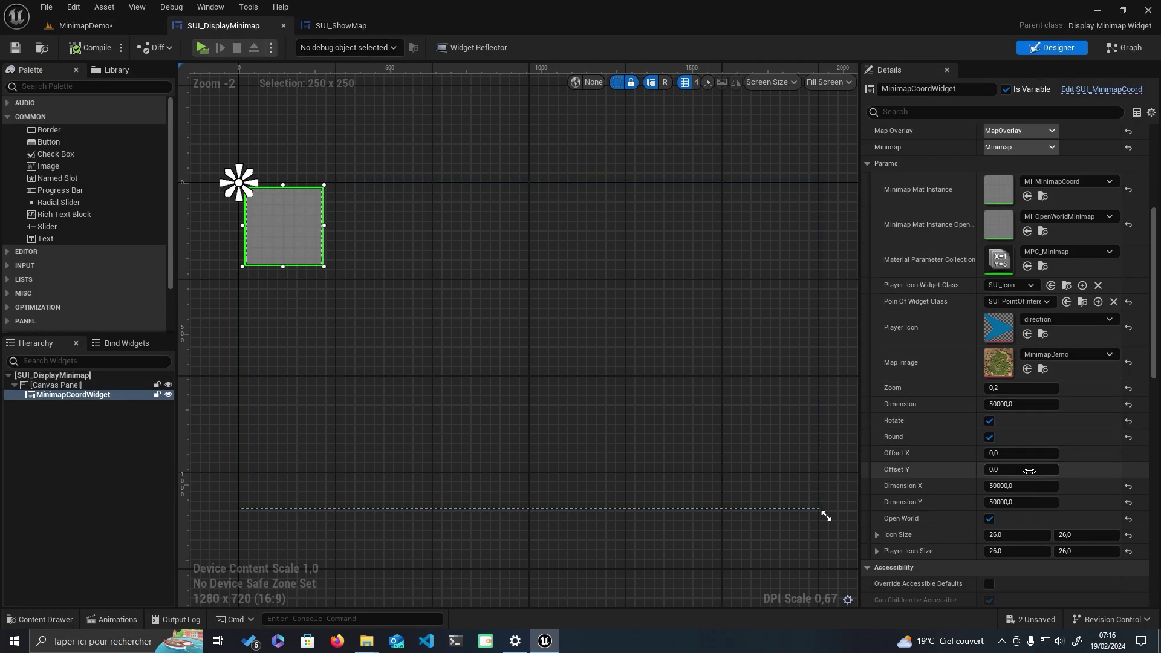
{"action": "scroll", "coordinate": [1016, 442], "scroll_direction": "down", "scroll_amount": 3}
{"action": "left_click", "coordinate": [1021, 447]}
{"action": "key", "text": "Tab"}
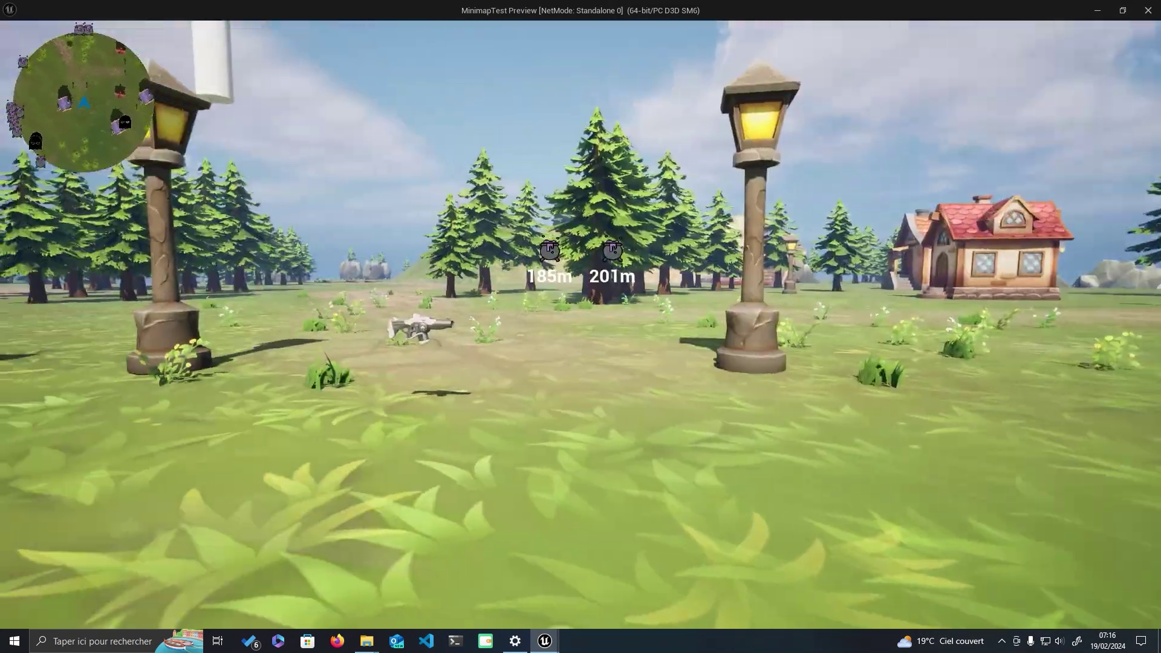
Walk through the village past the lamp post and white pillar toward the distance markers.
{"action": "key", "text": "w"}
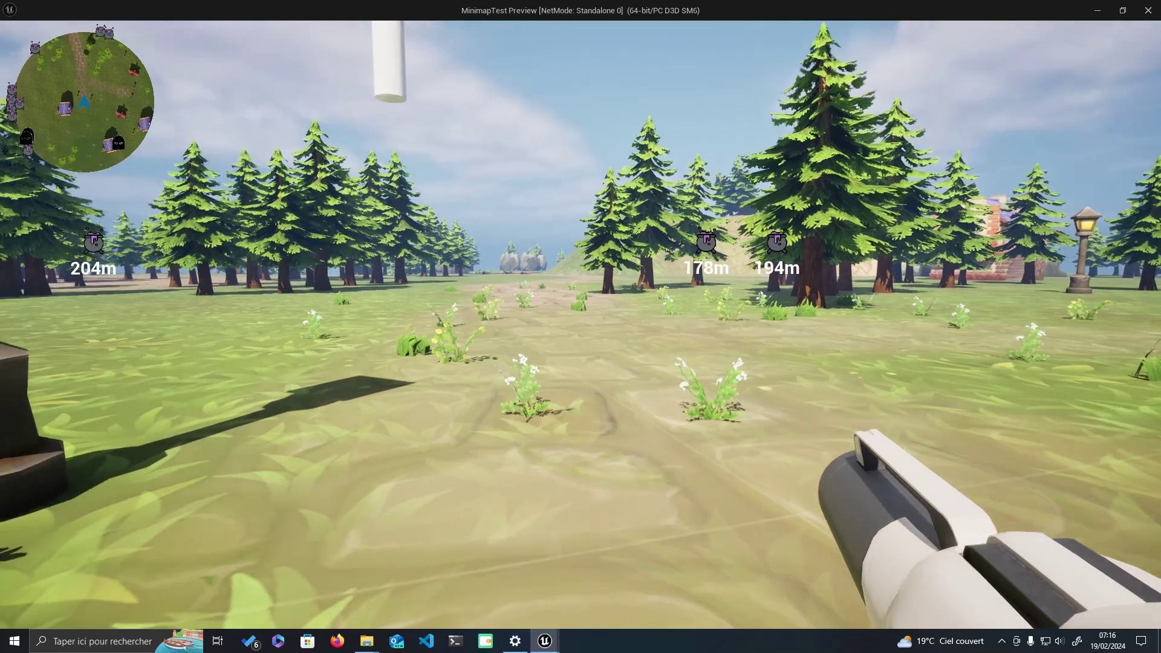
{"action": "key", "text": "w"}
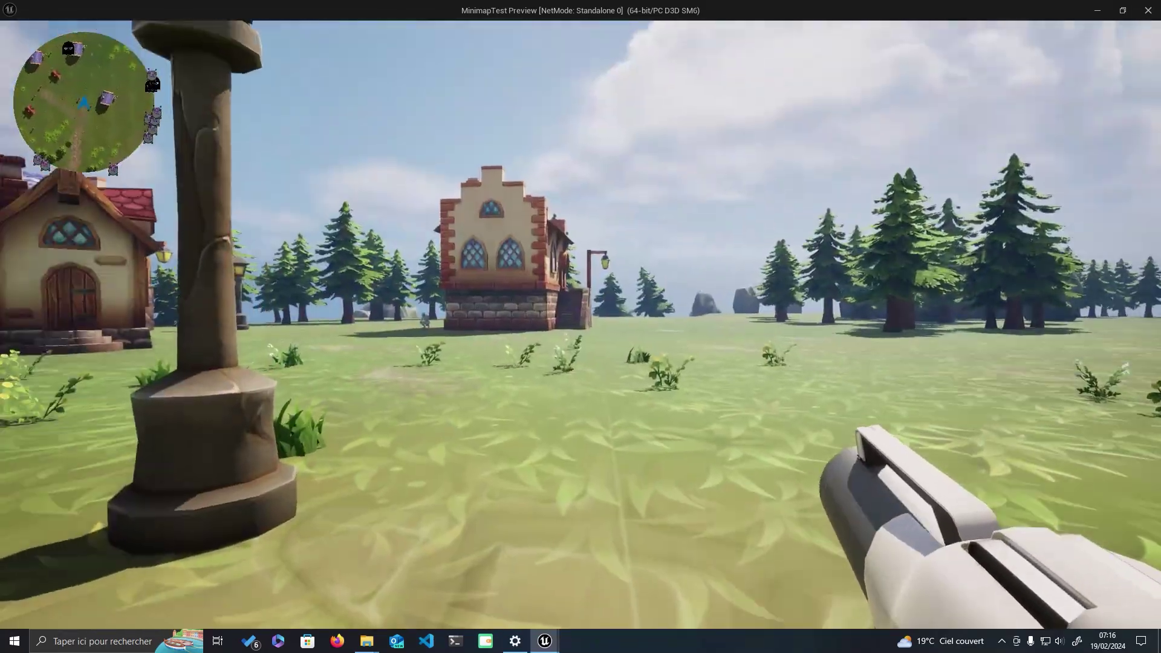
{"action": "key", "text": "w"}
{"action": "key", "text": "w"}
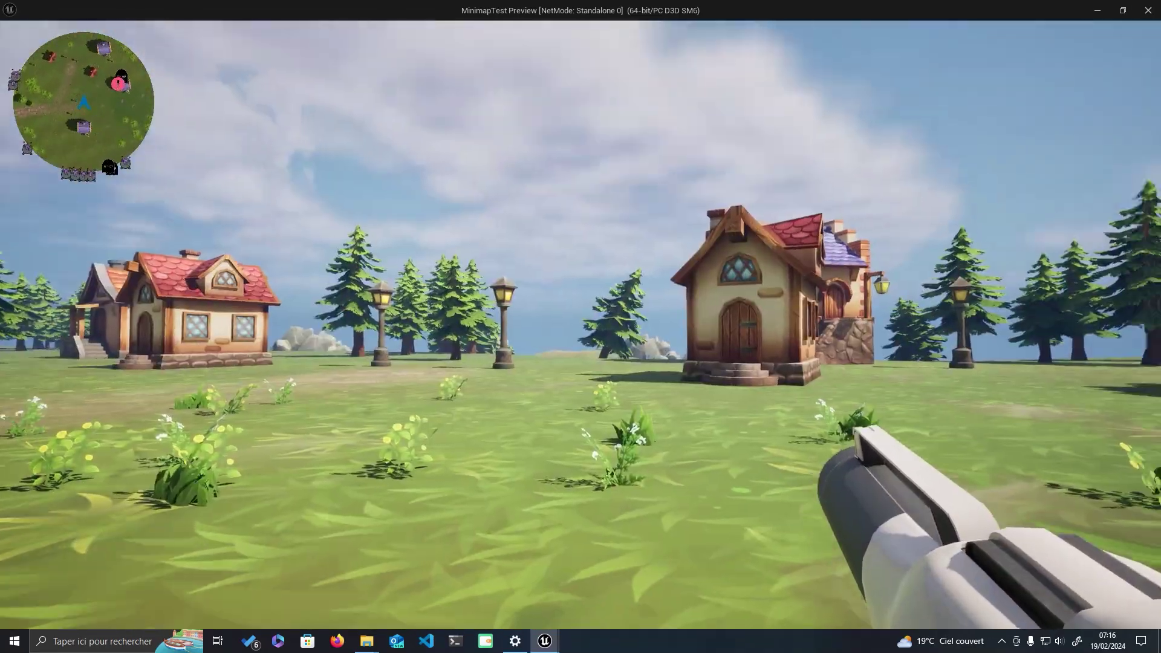
{"action": "key", "text": "w"}
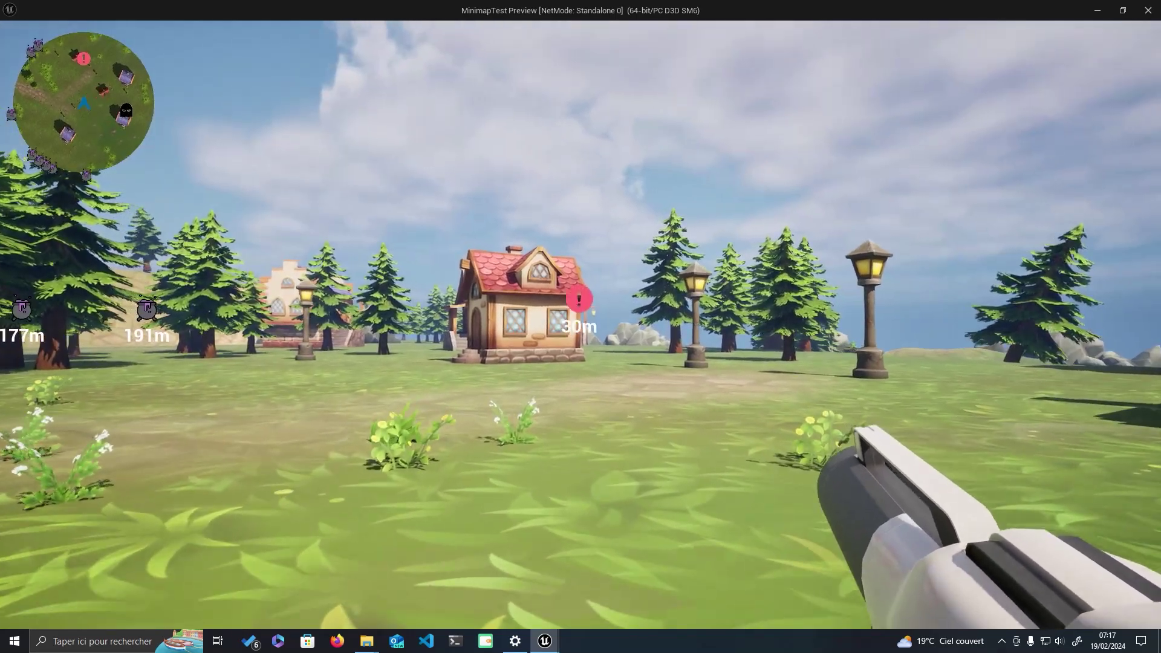
{"action": "key", "text": "w"}
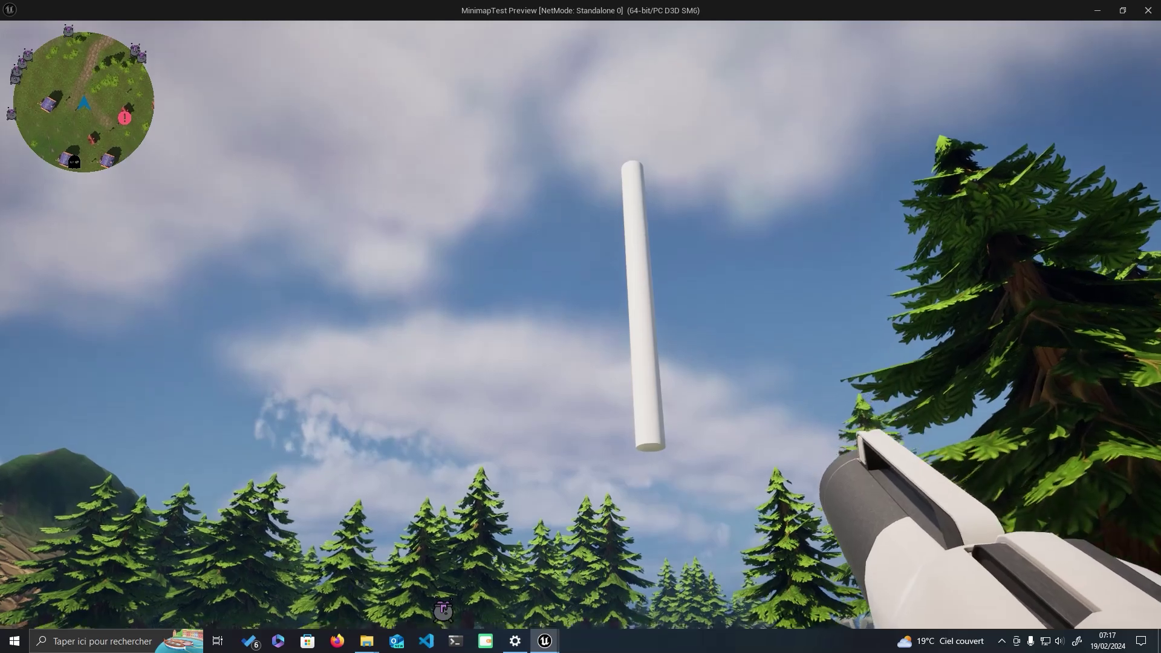
{"action": "left_click_drag", "start_coordinate": [581, 327], "coordinate": [581, 272]}
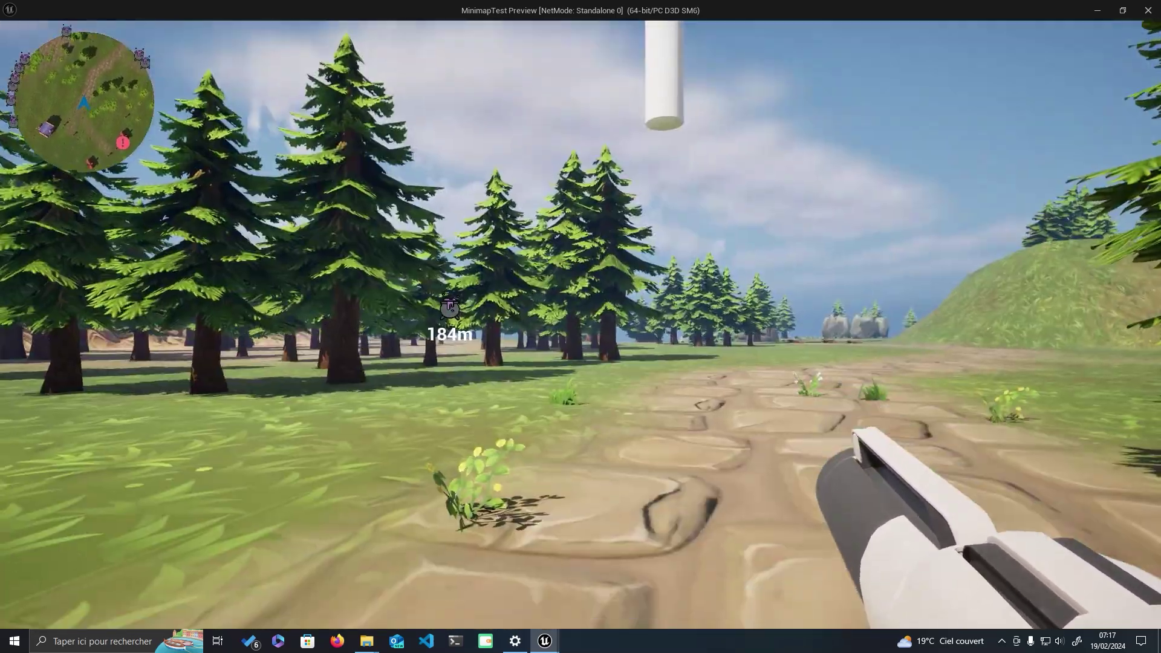
{"action": "key", "text": "w"}
{"action": "key", "text": "w"}
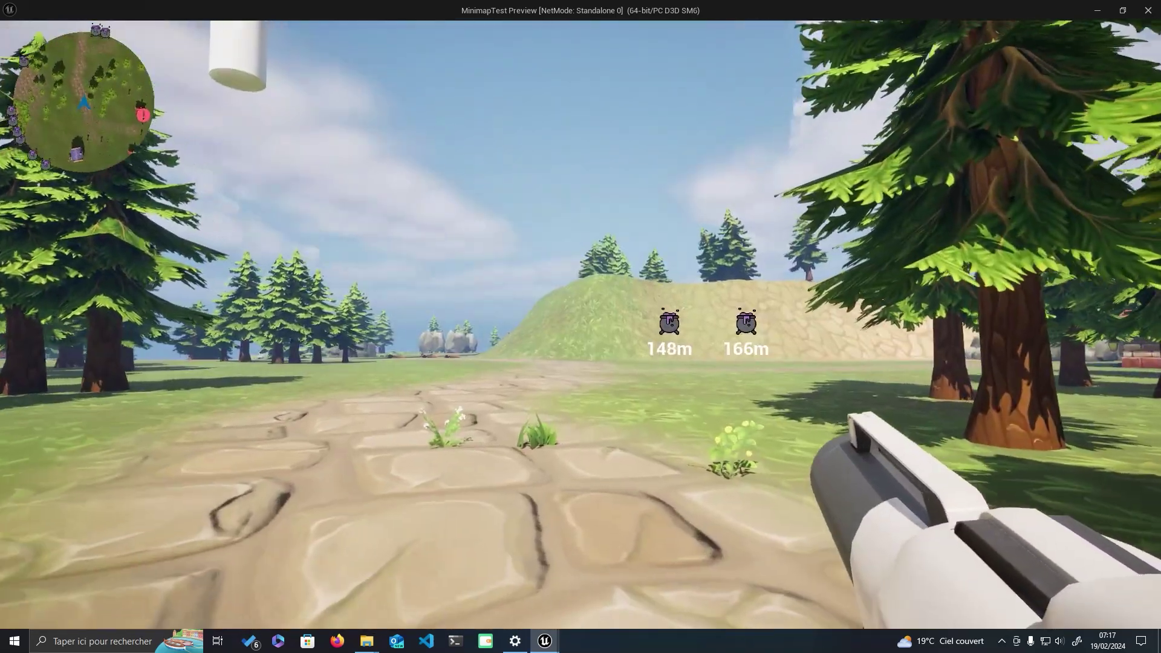
{"action": "key", "text": "w"}
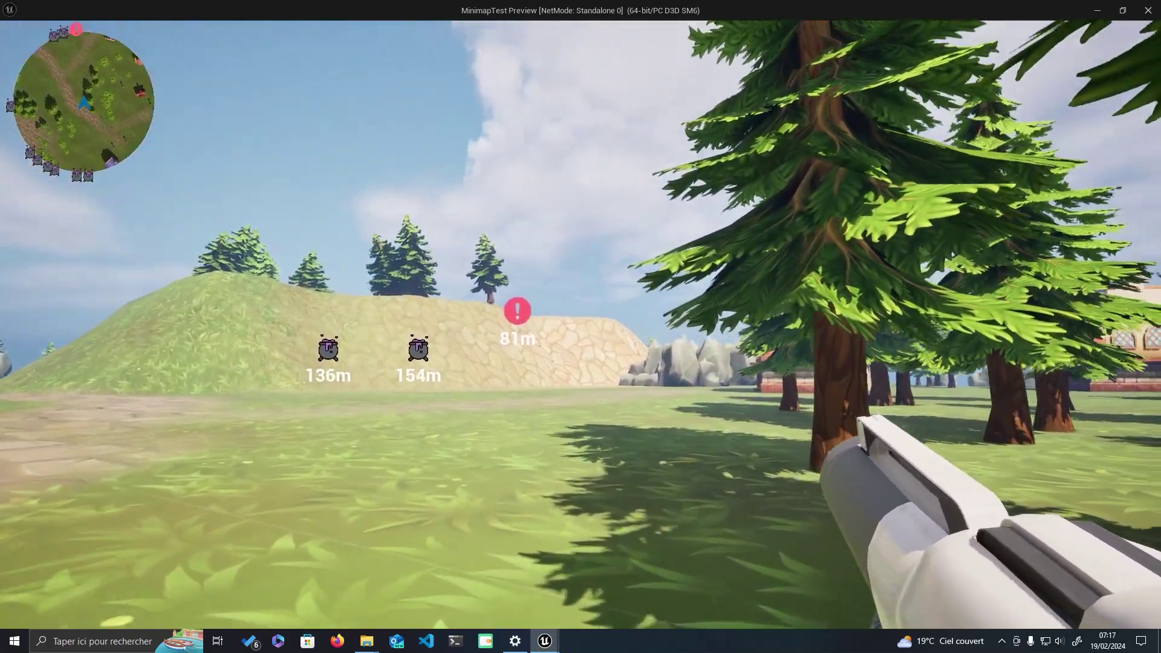
{"action": "key", "text": "w"}
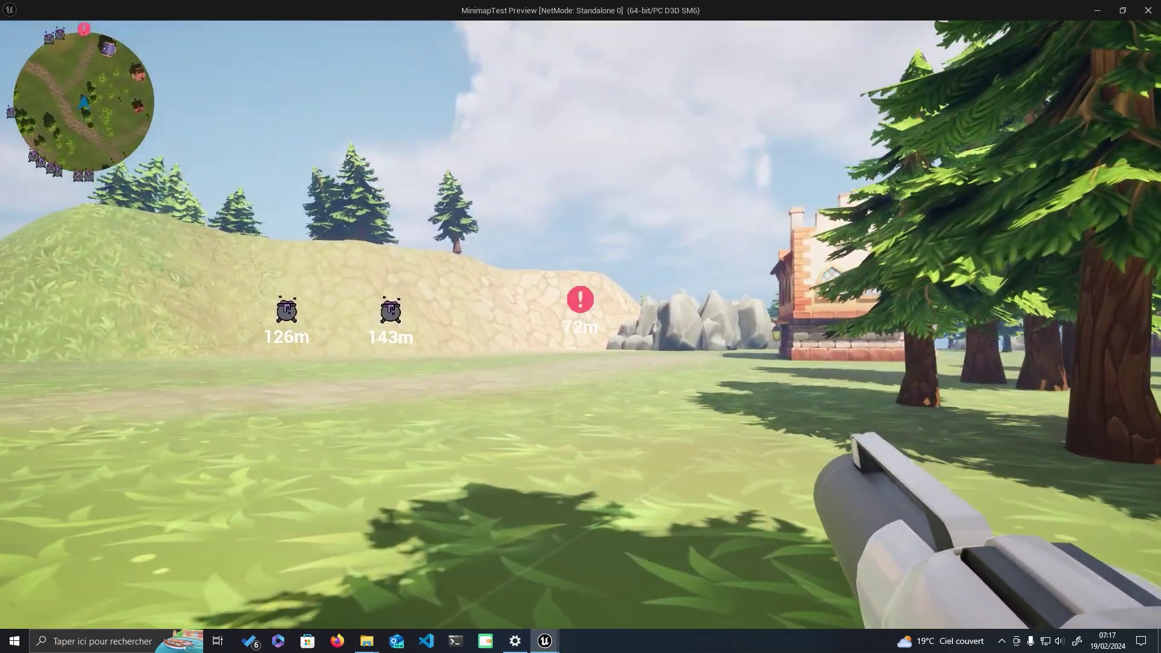
{"action": "key", "text": "w"}
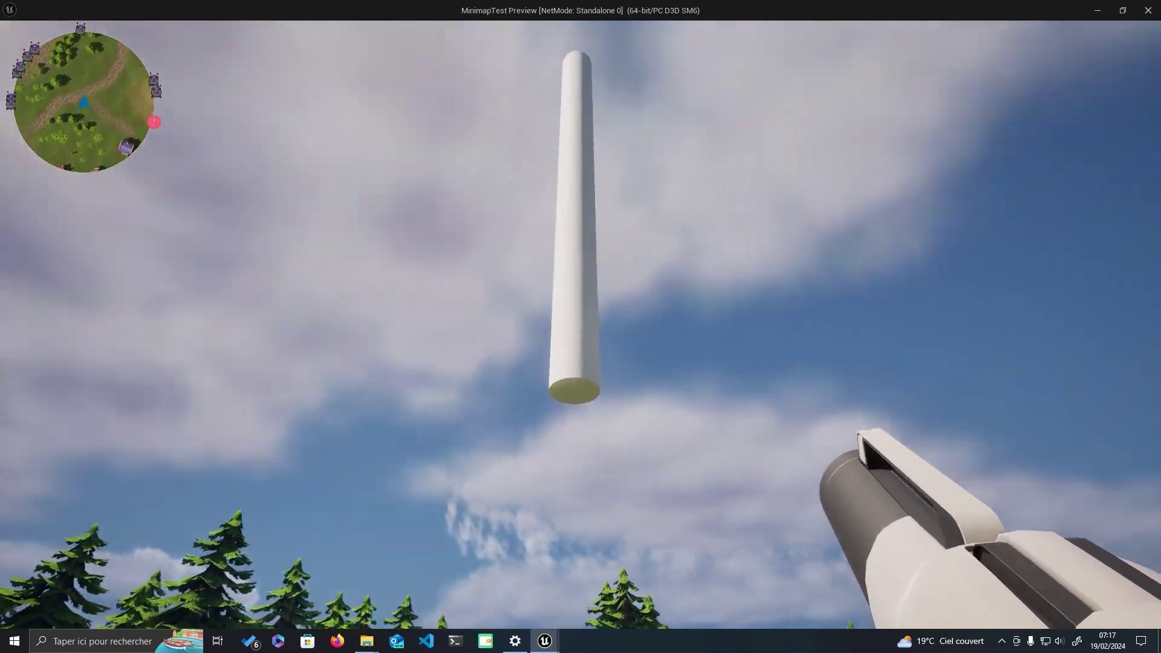
{"action": "key", "text": "w"}
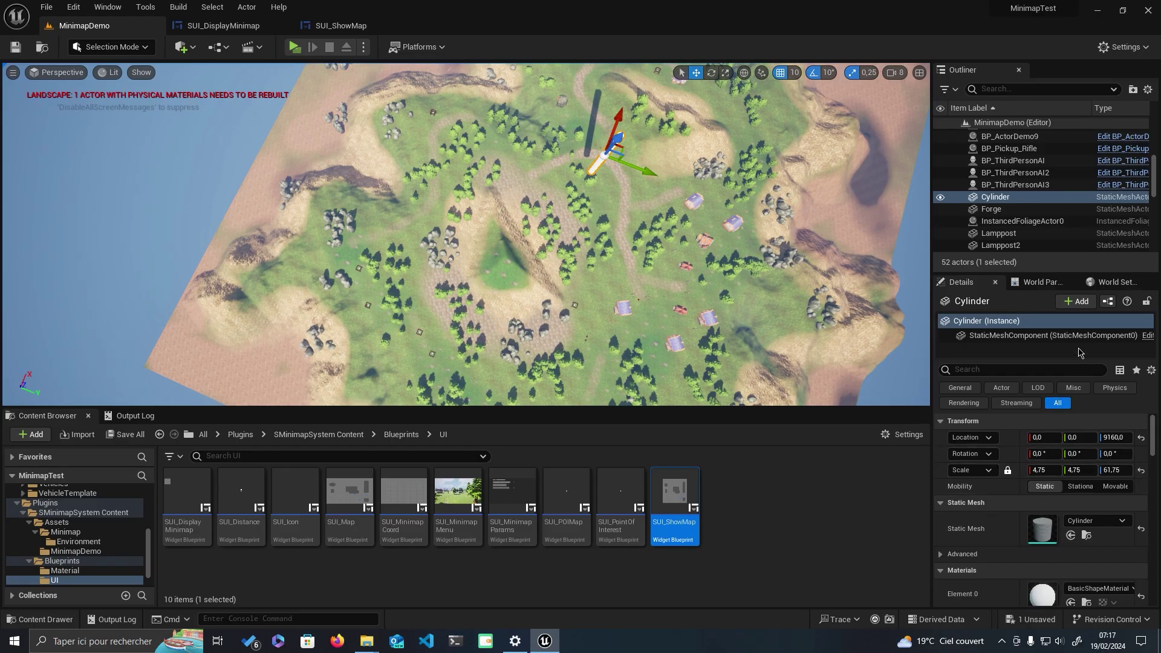
In World Settings, set pawn to BP_ThirdPersonCharacter and controller to PlayerController, then save the level.
{"action": "left_click", "coordinate": [1108, 286]}
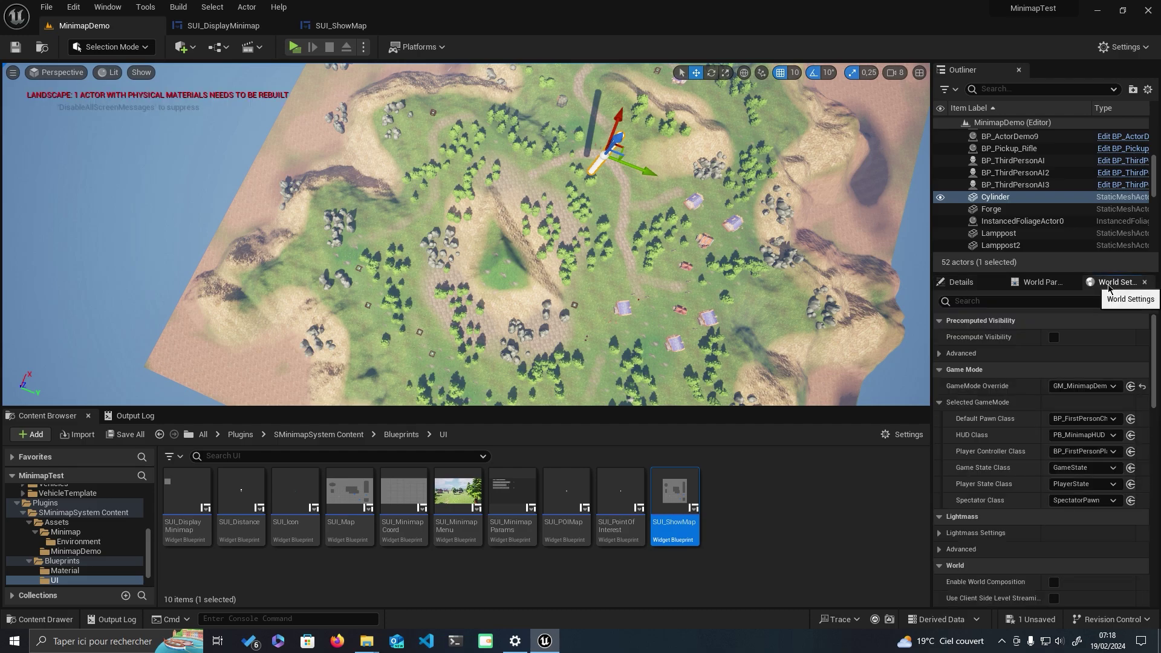
{"action": "left_click", "coordinate": [1093, 420]}
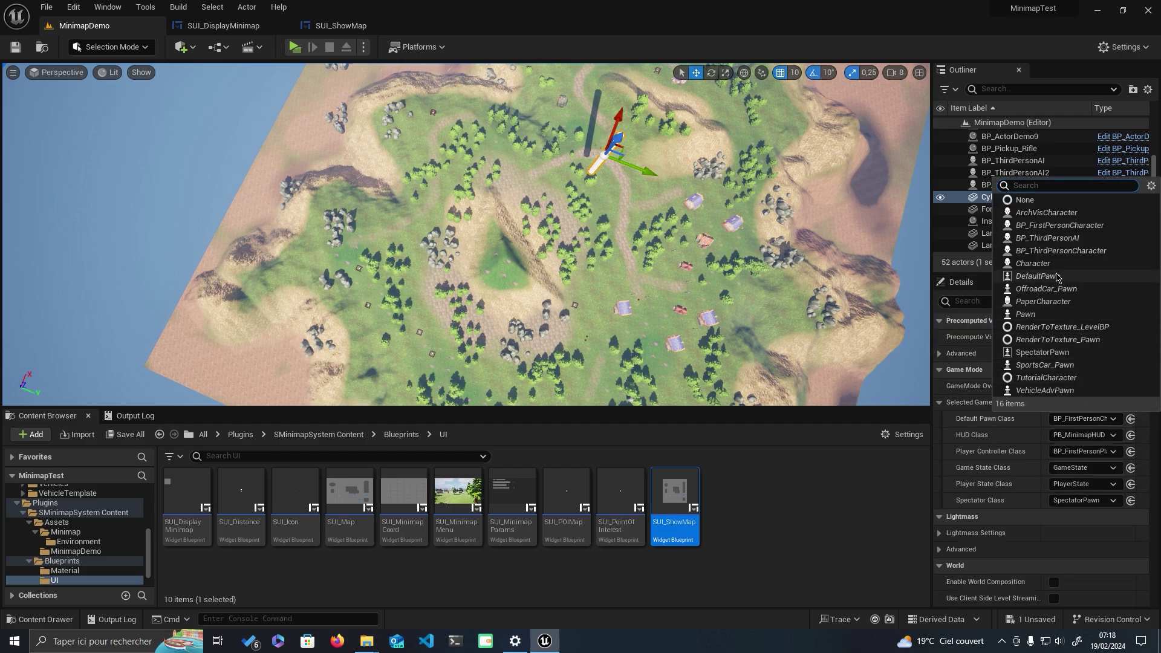
{"action": "left_click", "coordinate": [1062, 251]}
{"action": "left_click", "coordinate": [1084, 452]}
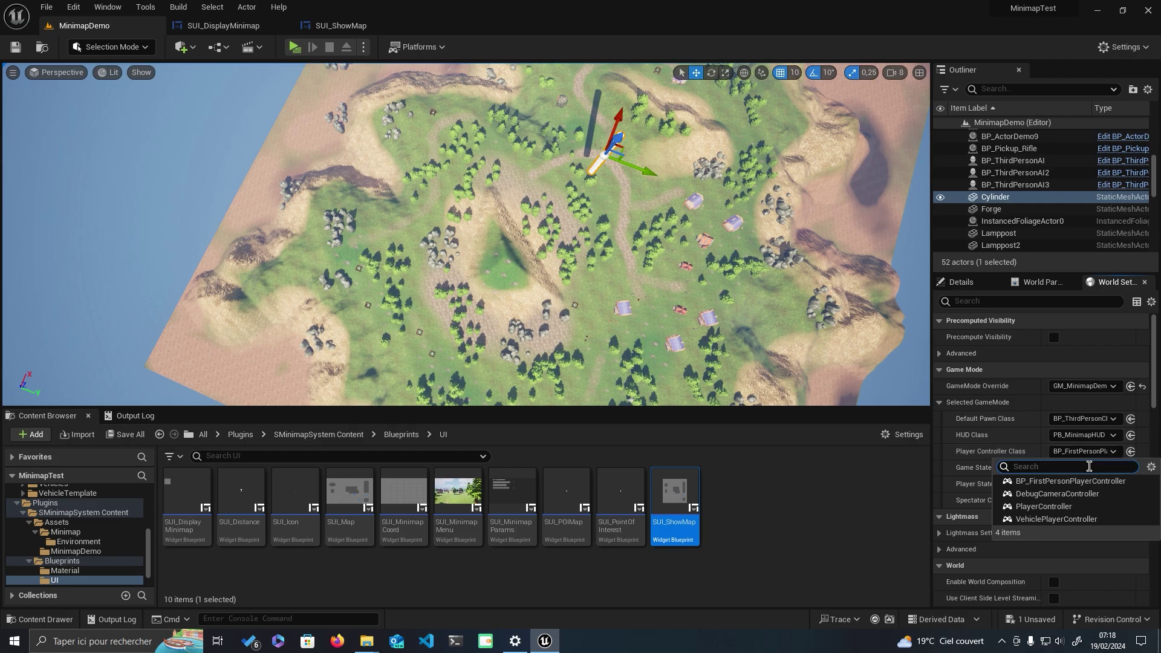
{"action": "left_click", "coordinate": [1063, 506]}
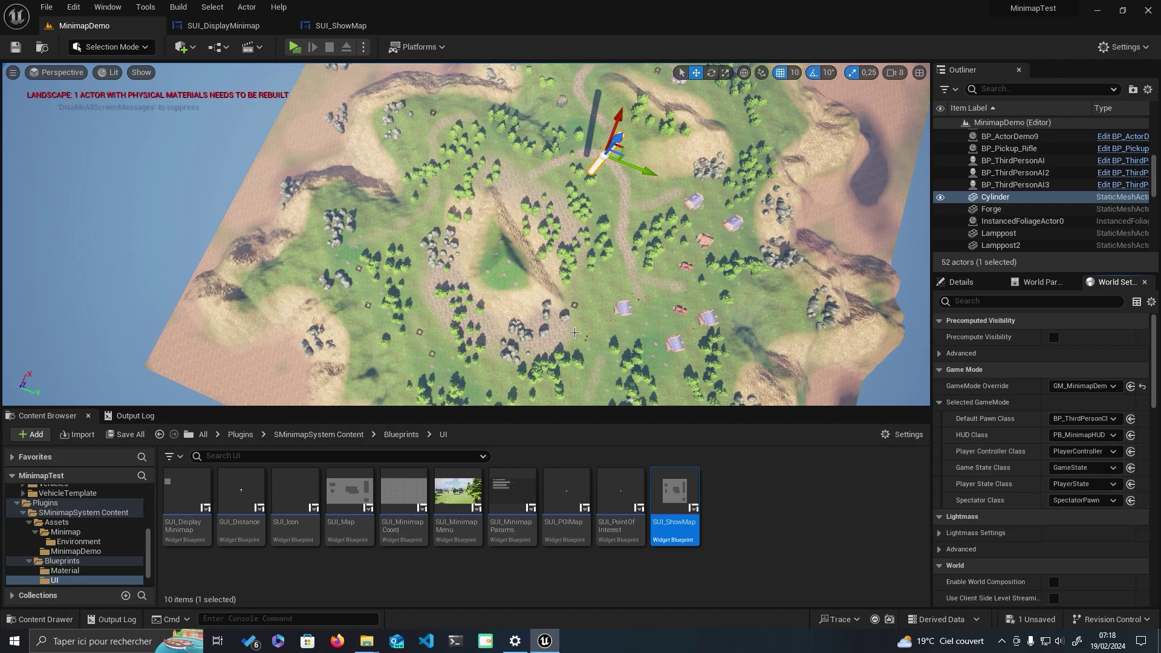
{"action": "left_click", "coordinate": [20, 48]}
Play the level, walk the third-person character forward, and open the full world map with M.
{"action": "left_click", "coordinate": [293, 48]}
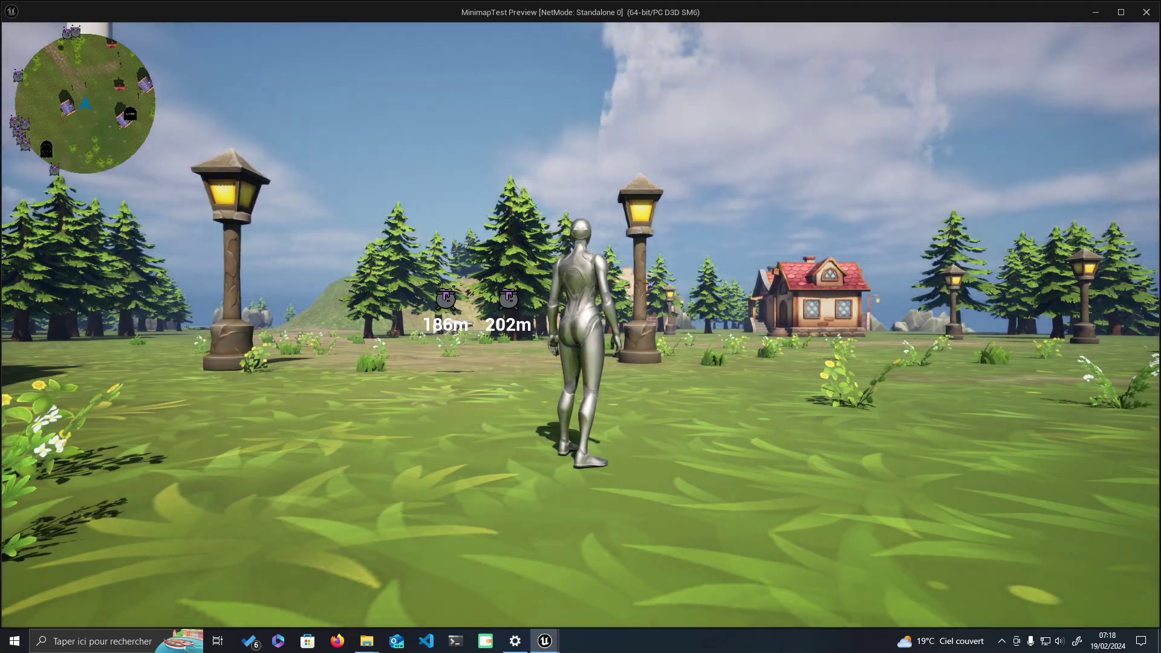
{"action": "key", "text": "w"}
{"action": "key", "text": "m"}
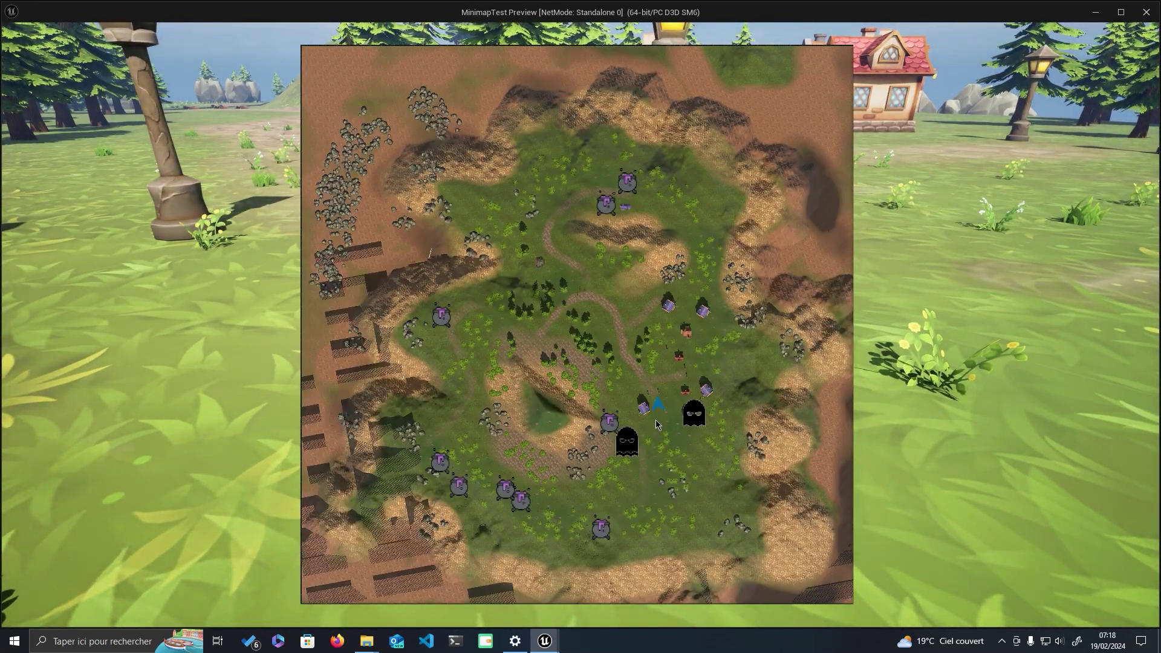
{"action": "mouse_move", "coordinate": [657, 424]}
{"action": "left_mouse_down"}
{"action": "mouse_move", "coordinate": [704, 416]}
{"action": "mouse_move", "coordinate": [534, 419]}
{"action": "left_mouse_up"}
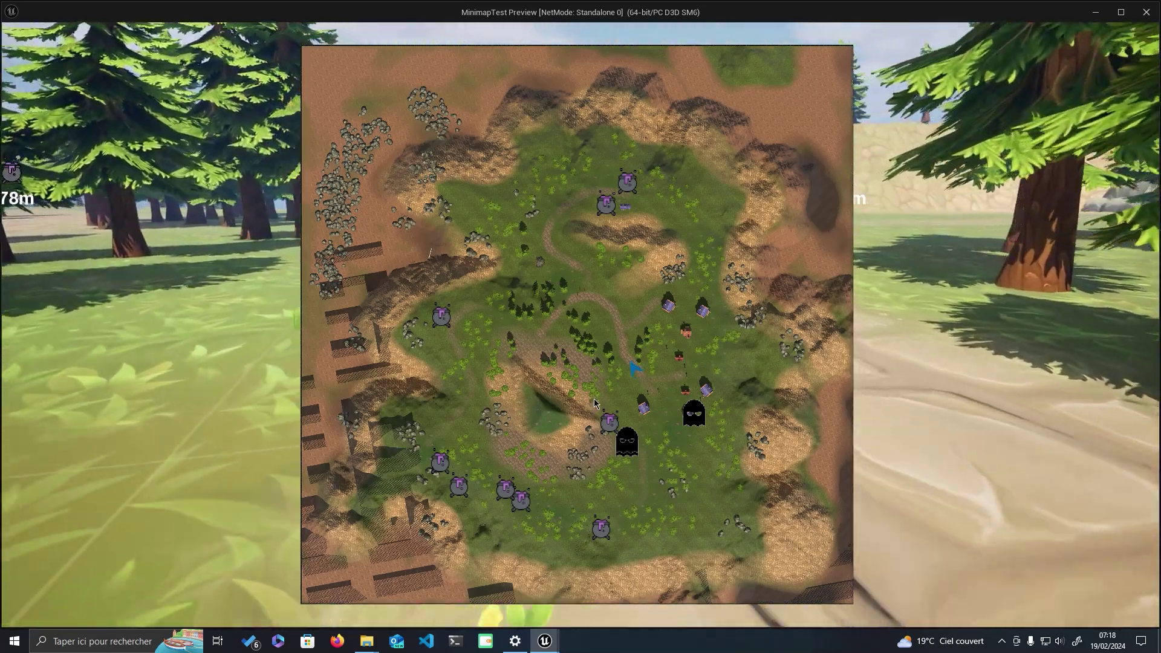
Close the map with M and run past the house and rocks toward the red pin markers.
{"action": "key", "text": "m"}
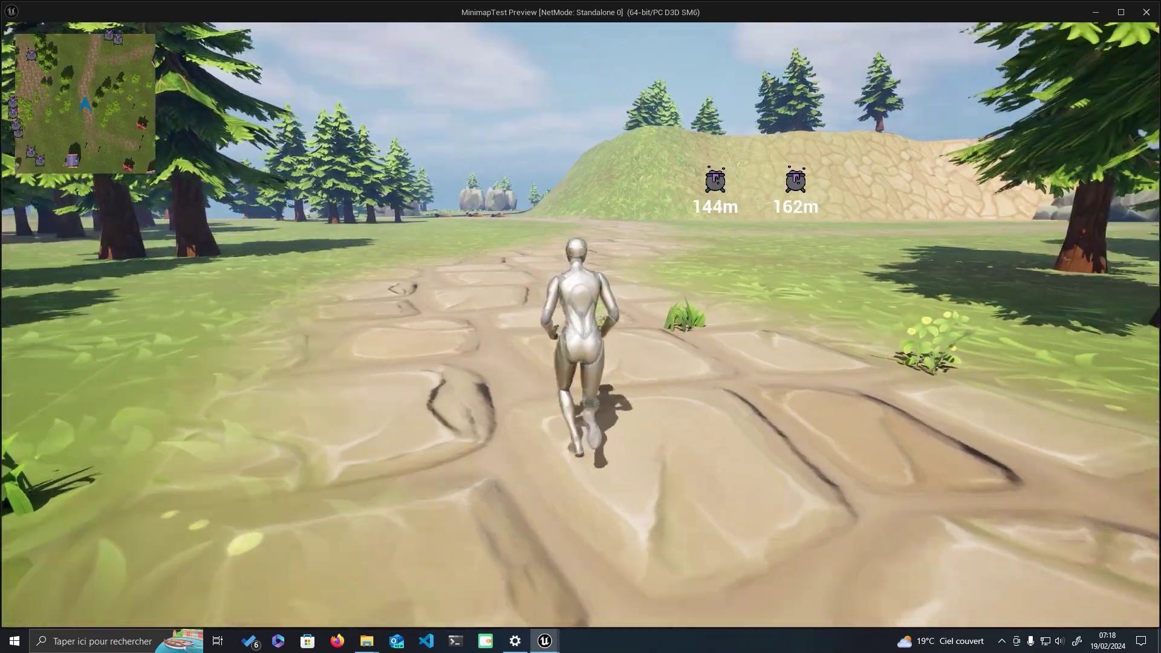
{"action": "key", "text": "w"}
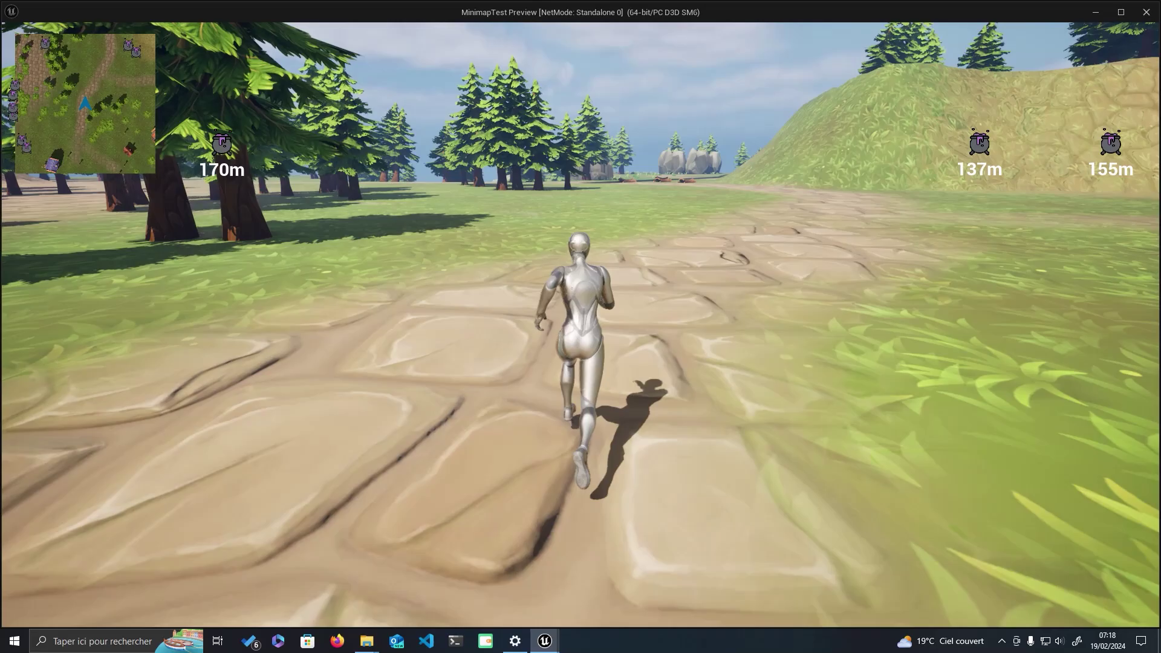
{"action": "key", "text": "w"}
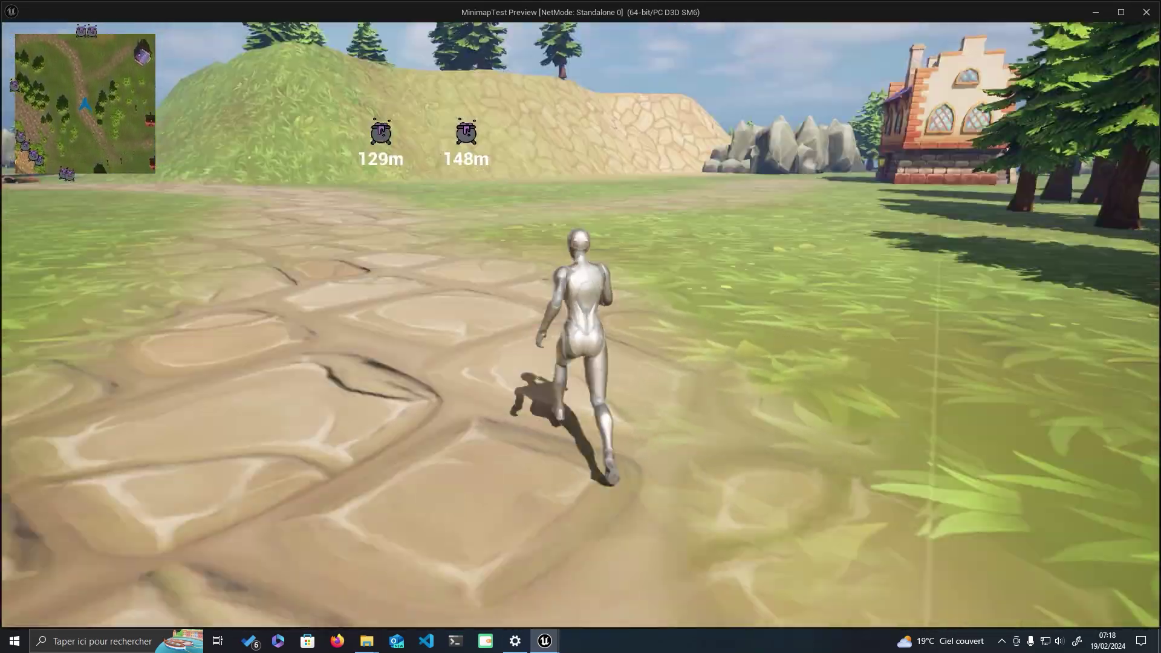
{"action": "key", "text": "w"}
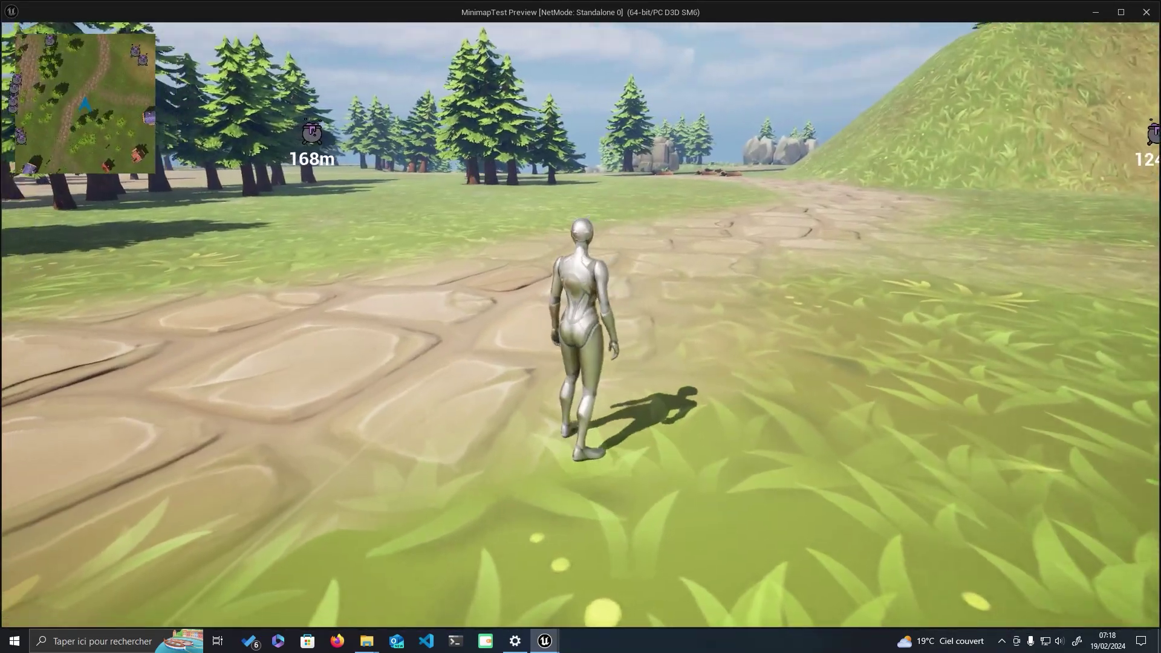
{"action": "key", "text": "w"}
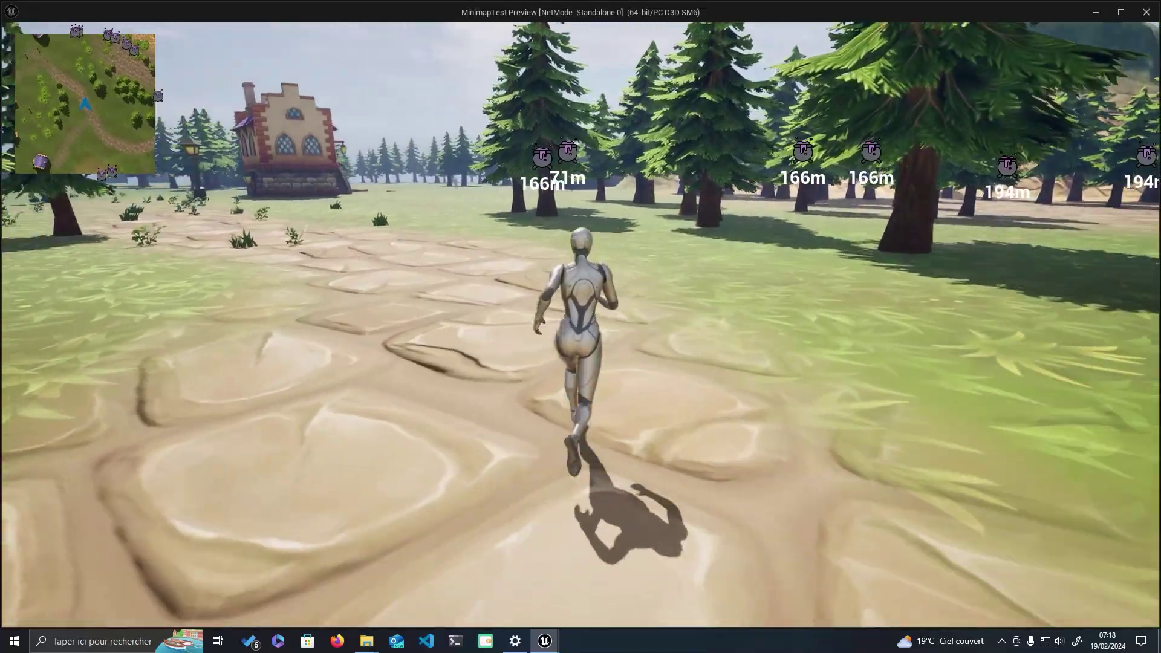
{"action": "key", "text": "w"}
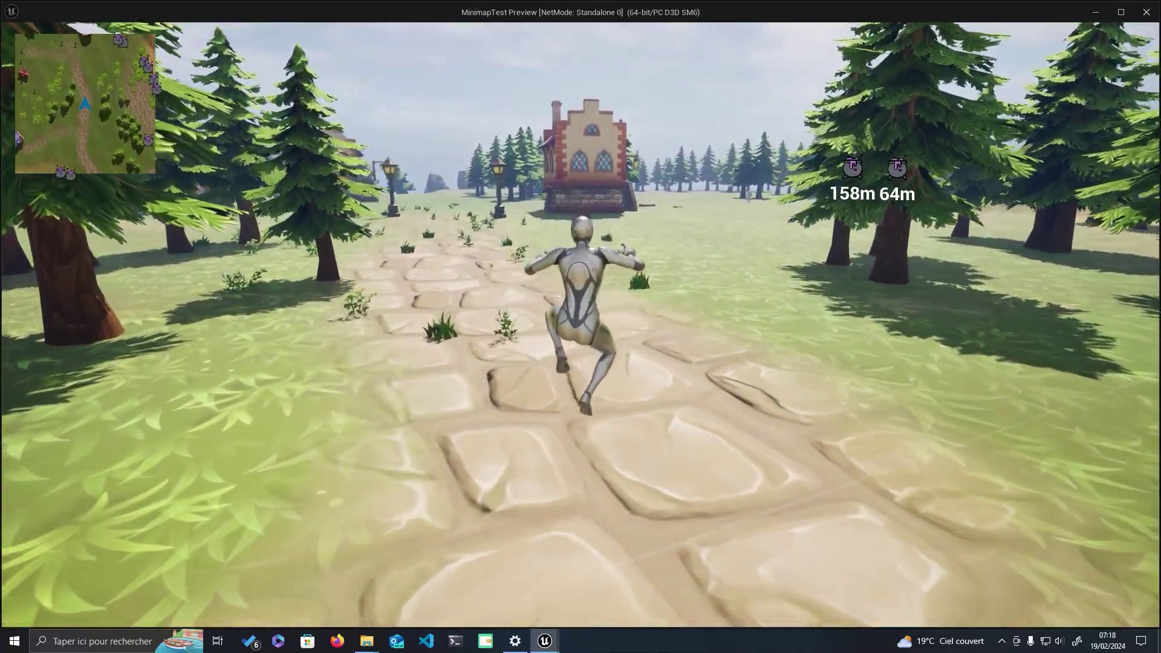
{"action": "key", "text": "w"}
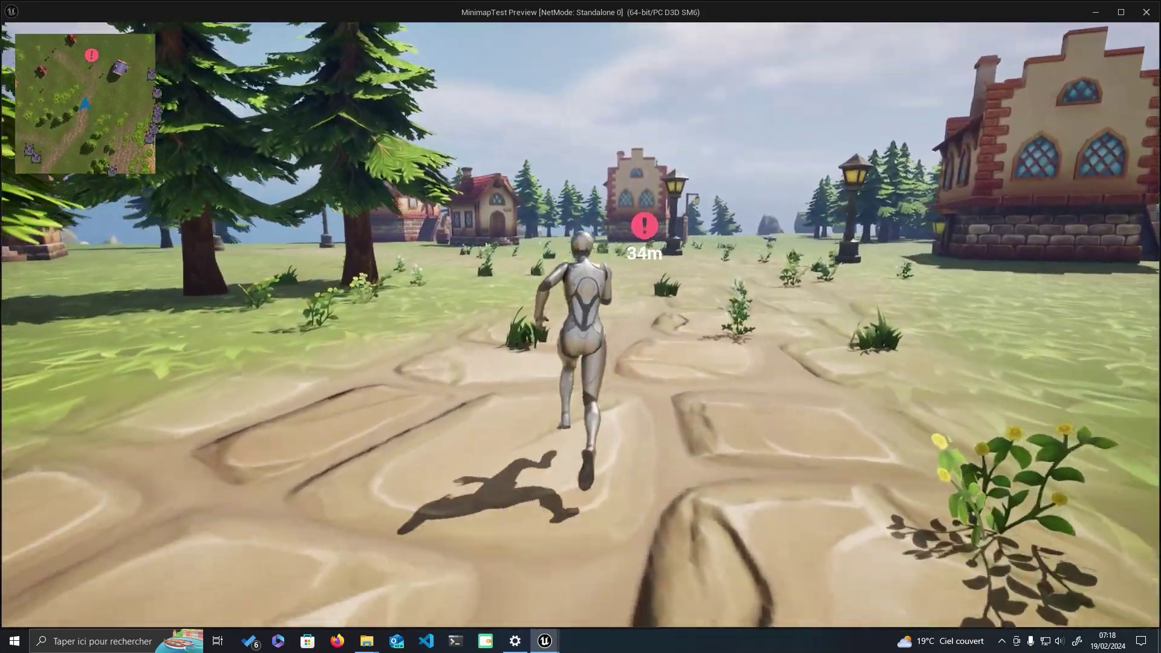
{"action": "key", "text": "w"}
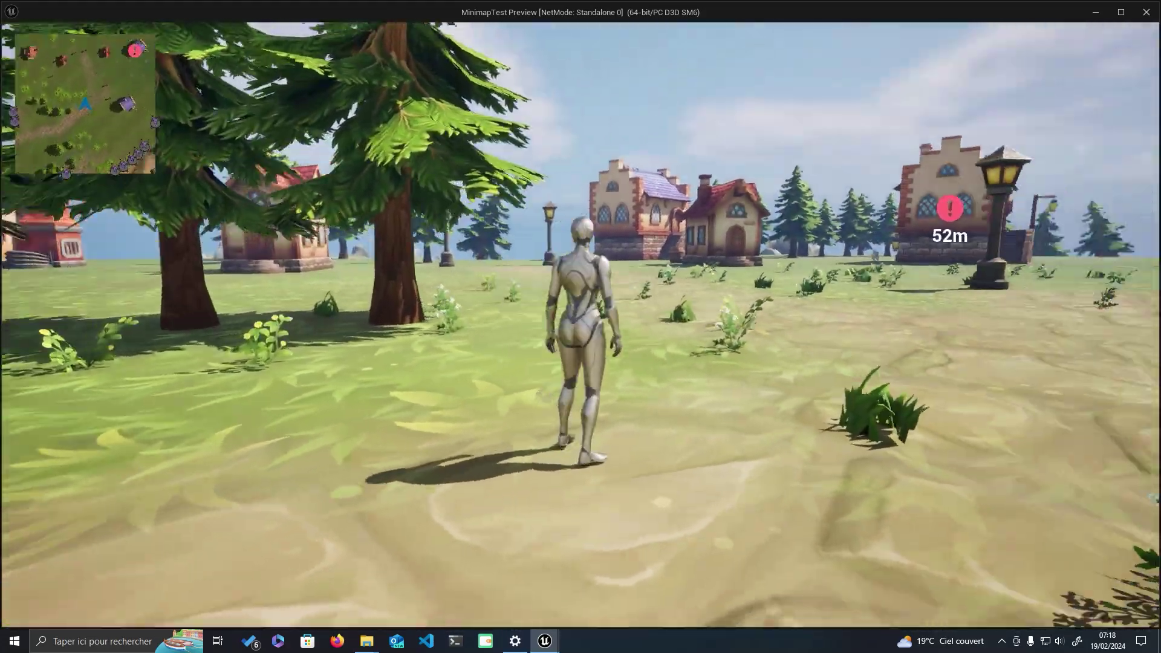
{"action": "key", "text": "w"}
{"action": "key", "text": "w"}
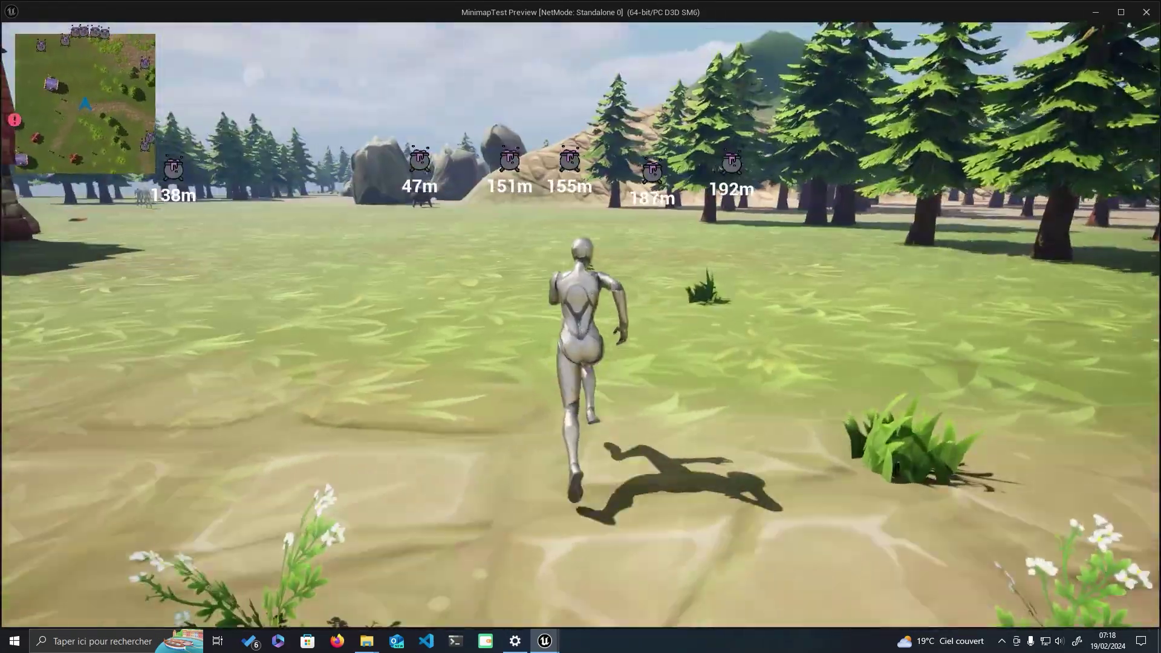
{"action": "key", "text": "w"}
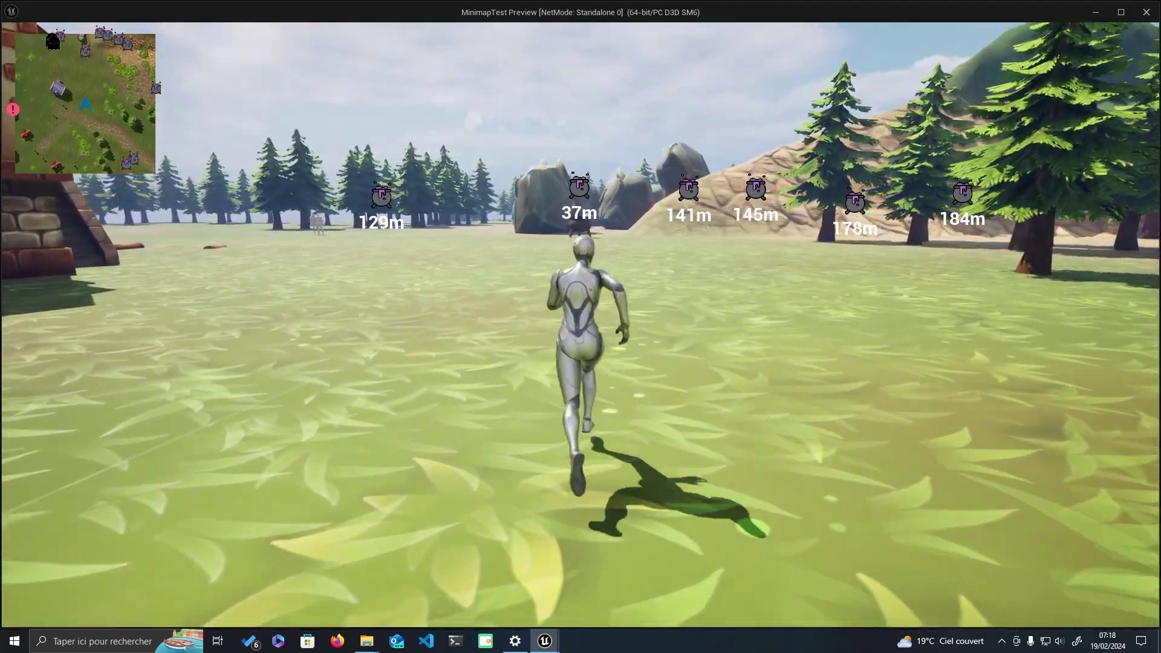
{"action": "key", "text": "w"}
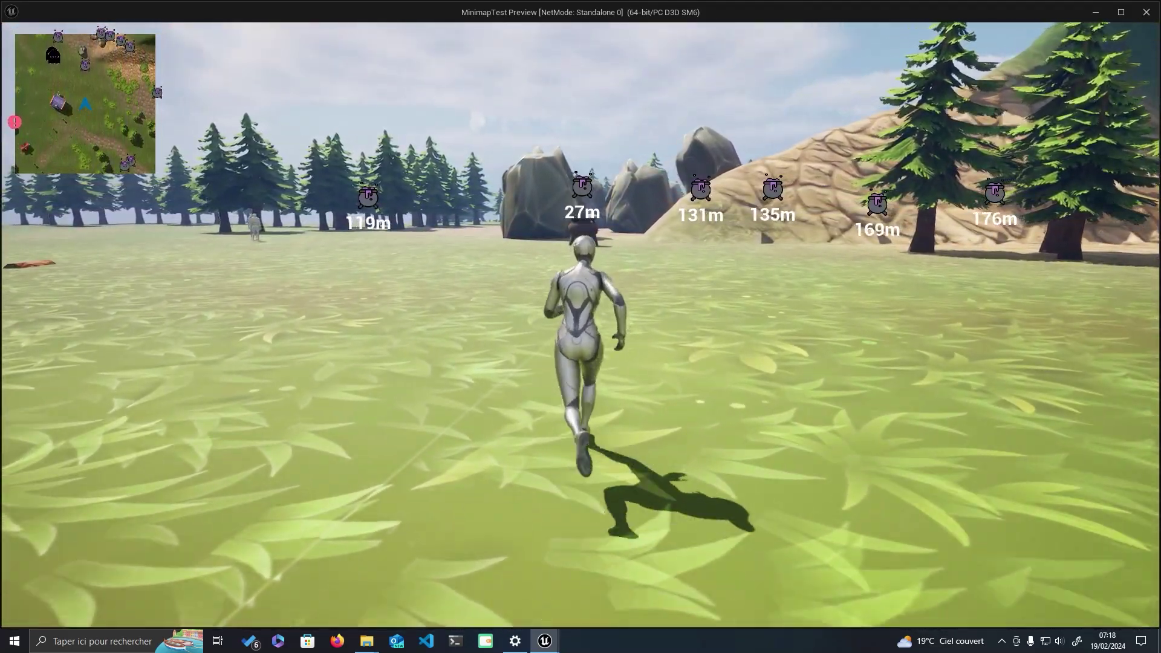
{"action": "key", "text": "w"}
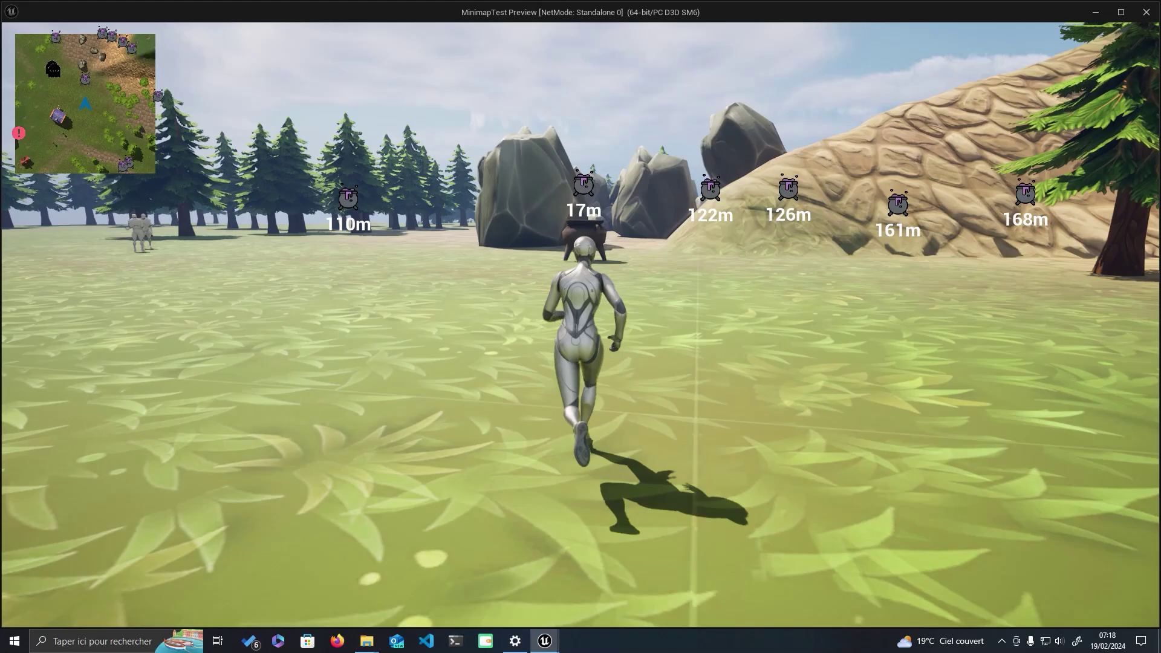
{"action": "key", "text": "w"}
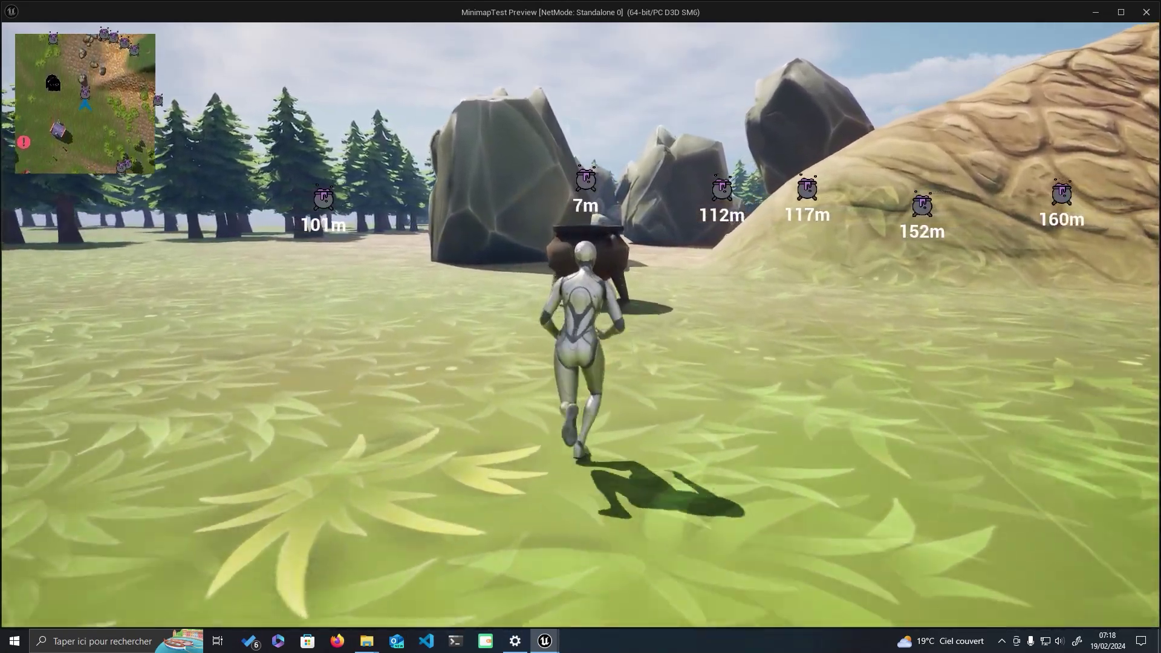
{"action": "key", "text": "w"}
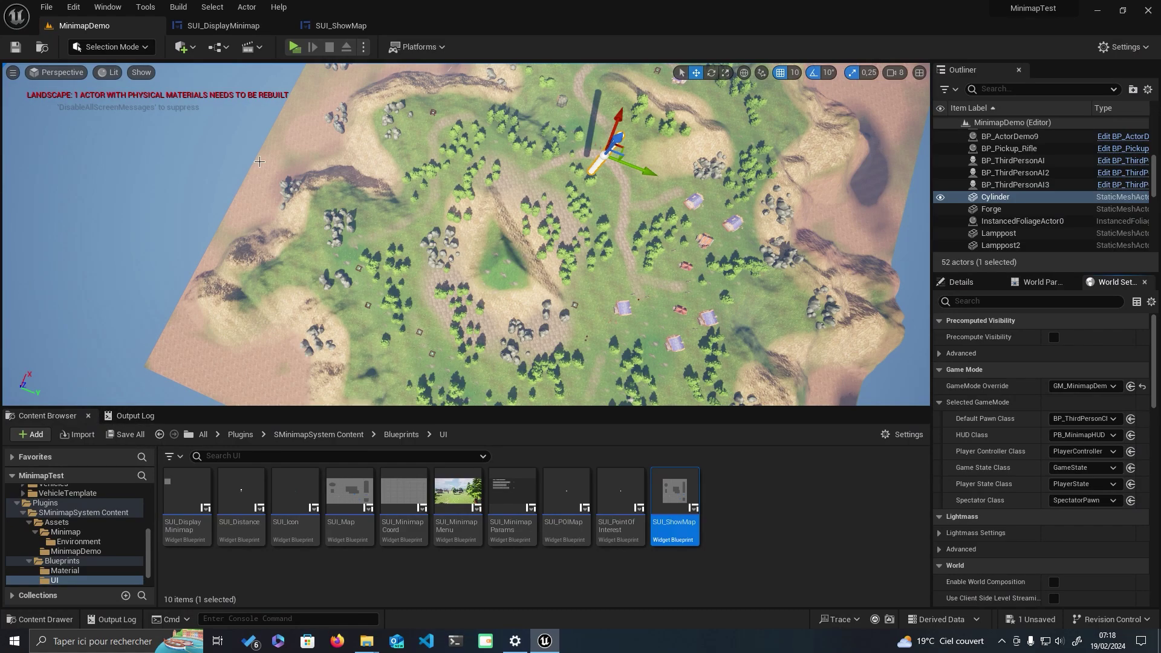
Open the MinimapDemo Level Blueprint from the Blueprints dropdown and zoom out over its Event Graph.
{"action": "left_click", "coordinate": [219, 47]}
{"action": "left_click", "coordinate": [272, 130]}
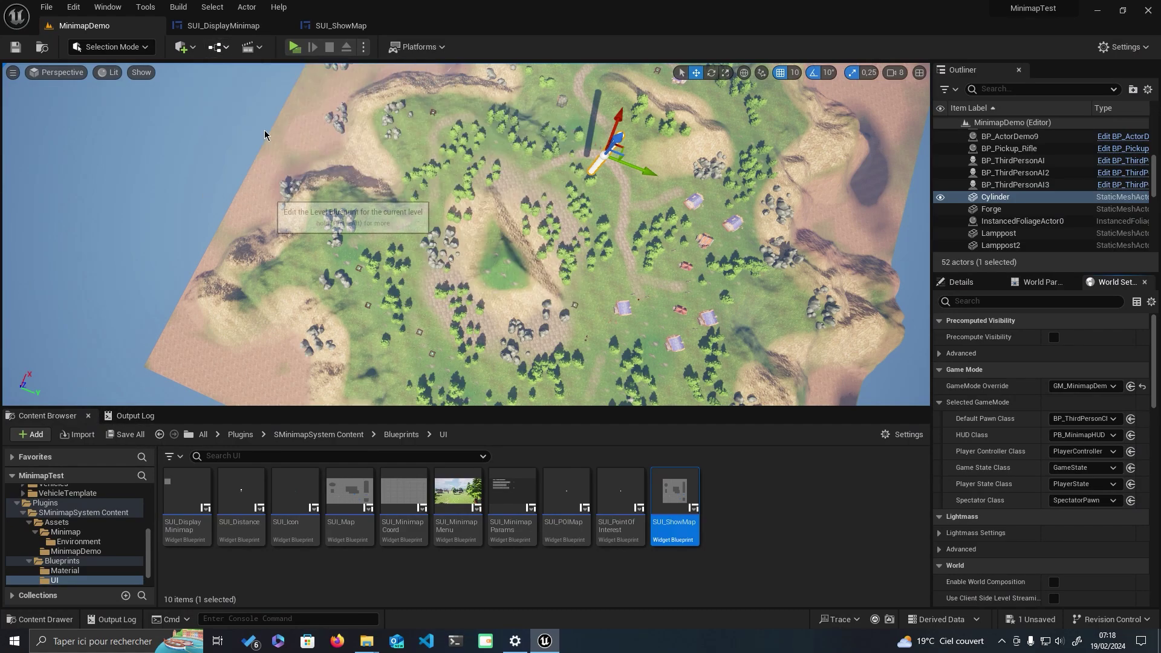
{"action": "mouse_move", "coordinate": [278, 145]}
{"action": "right_mouse_down"}
{"action": "mouse_move", "coordinate": [306, 256]}
{"action": "mouse_move", "coordinate": [284, 257]}
{"action": "mouse_move", "coordinate": [405, 392]}
{"action": "right_mouse_up"}
{"action": "scroll", "coordinate": [308, 256], "scroll_direction": "down", "scroll_amount": 2}
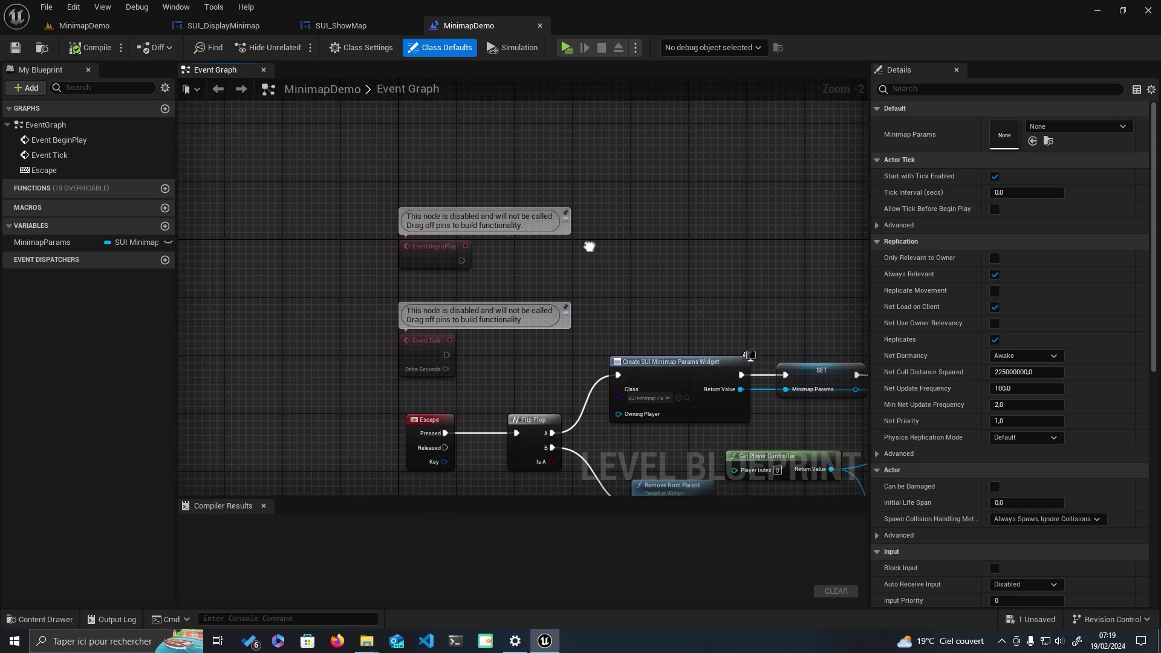
Delete the disabled Event Tick node and add a Get Player Controller node.
{"action": "left_click", "coordinate": [435, 344]}
{"action": "key", "text": "Delete"}
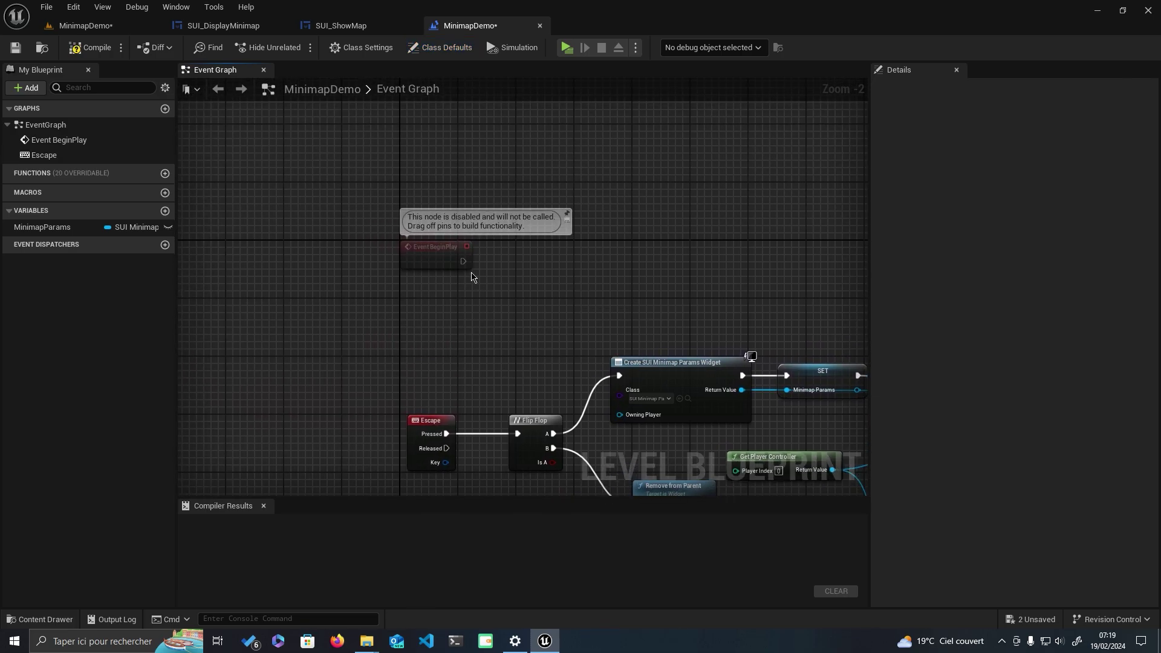
{"action": "left_click", "coordinate": [447, 251]}
{"action": "scroll", "coordinate": [487, 349], "scroll_direction": "up", "scroll_amount": 2}
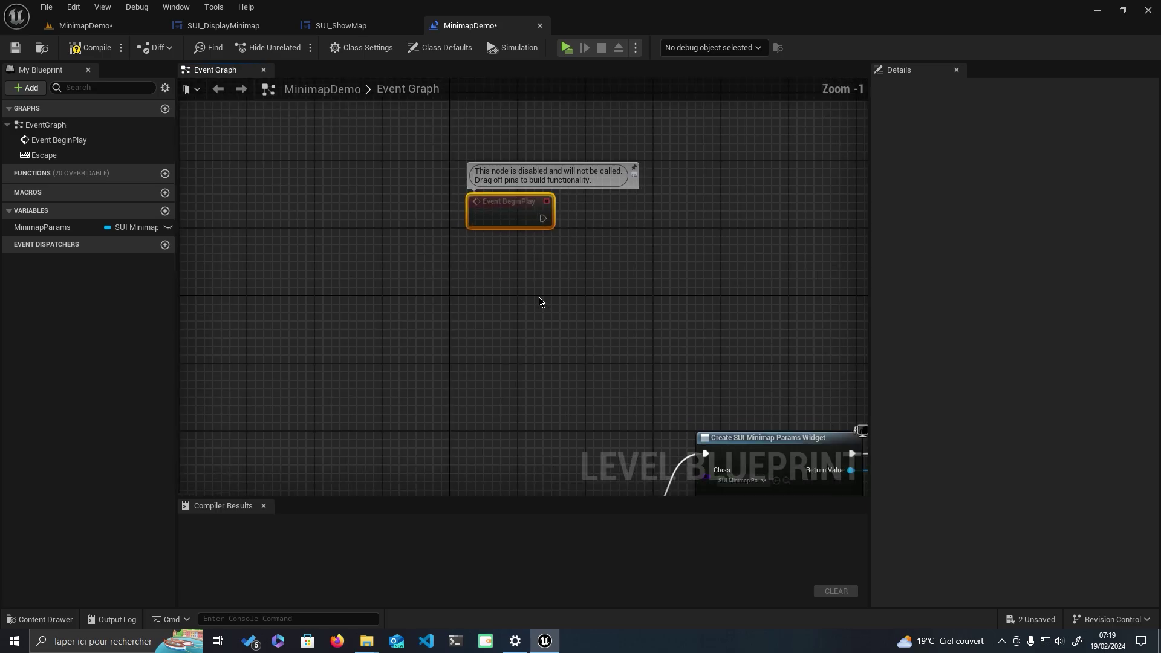
{"action": "right_click", "coordinate": [487, 313]}
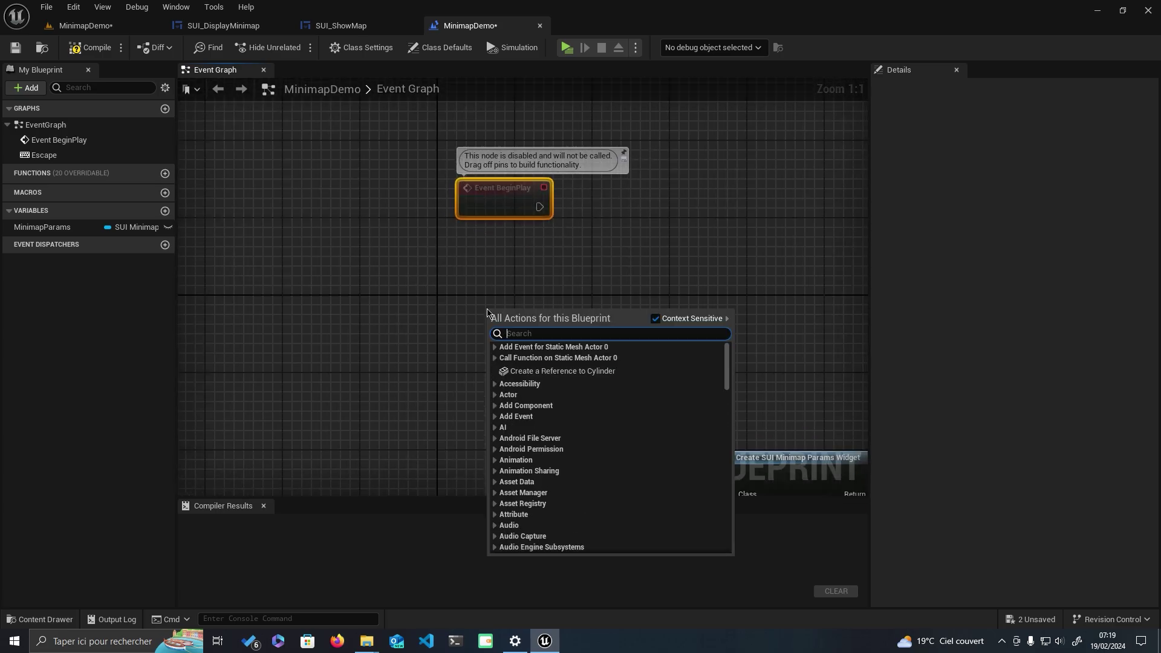
{"action": "type", "text": "get player con"}
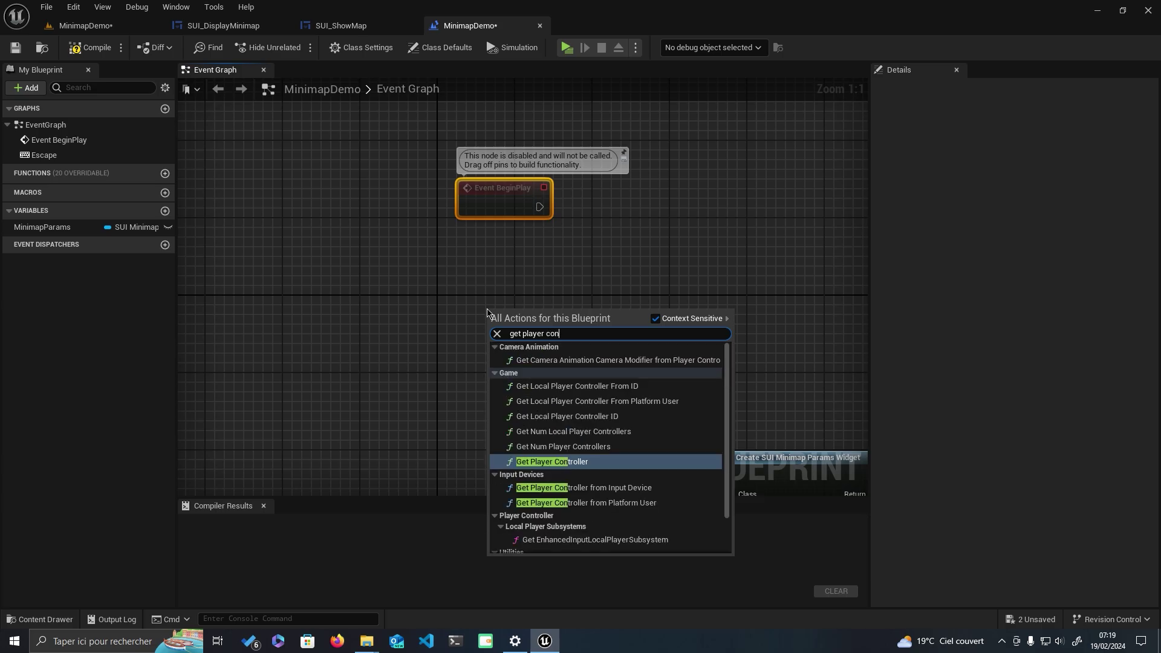
{"action": "key", "text": "Return"}
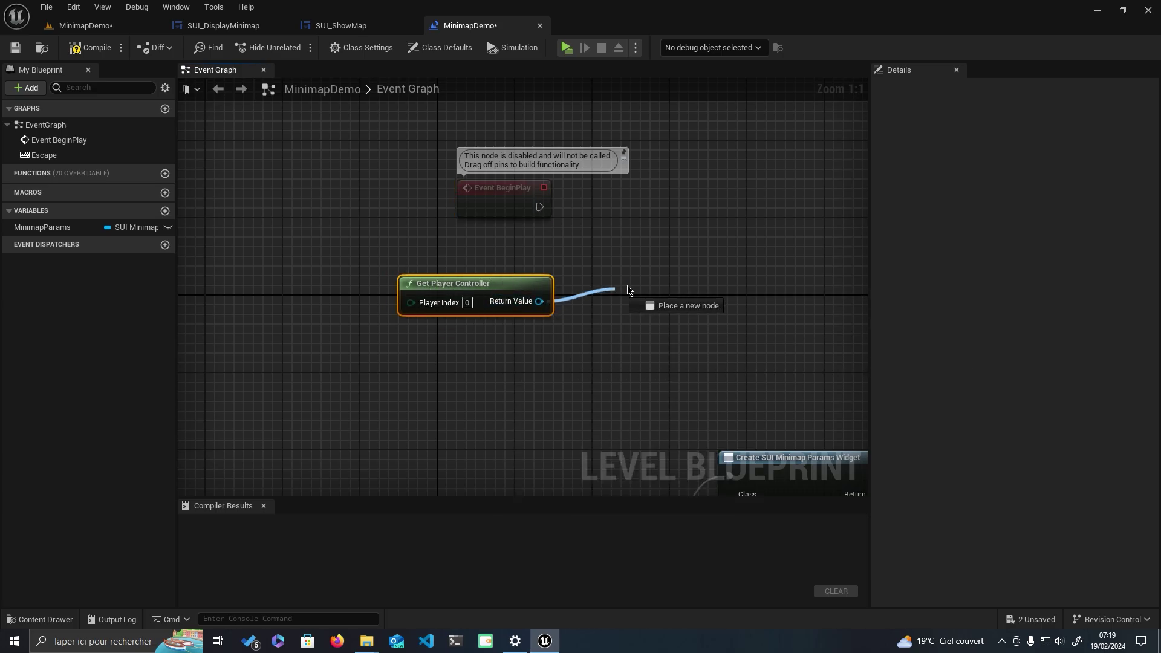
Wire a Get HUD node from the controller, then add Cast To PB_MinimapHUD from its output.
{"action": "left_click_drag", "start_coordinate": [540, 301], "coordinate": [630, 289]}
{"action": "type", "text": "get hu"}
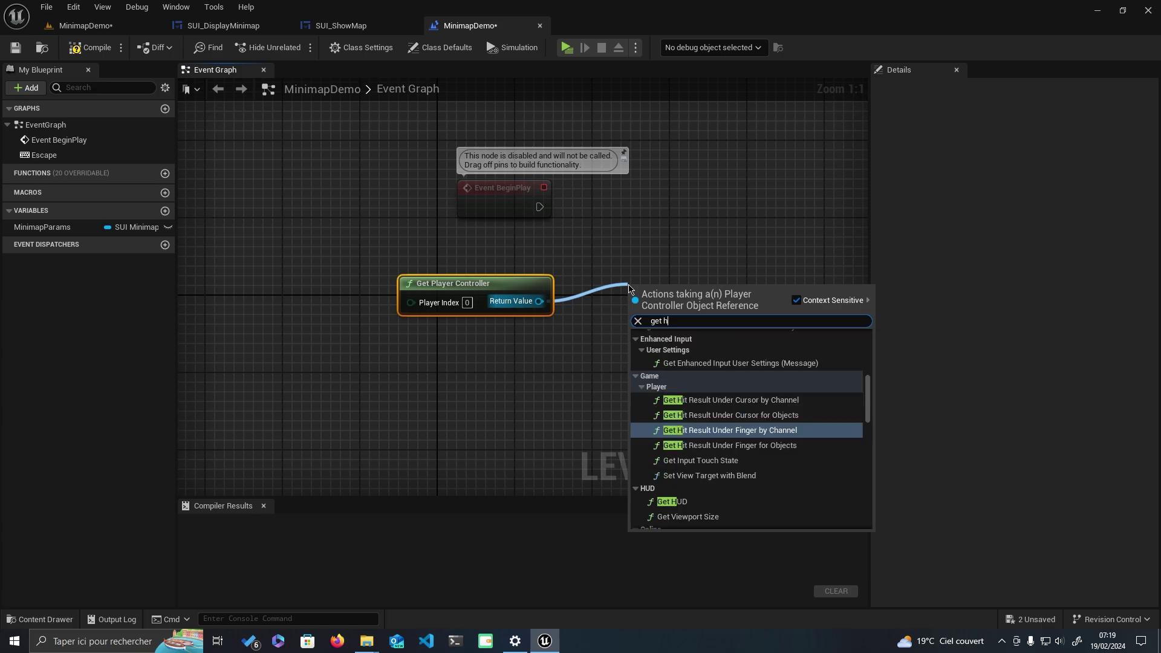
{"action": "type", "text": "d"}
{"action": "key", "text": "Return"}
{"action": "left_click_drag", "start_coordinate": [690, 284], "coordinate": [643, 274]}
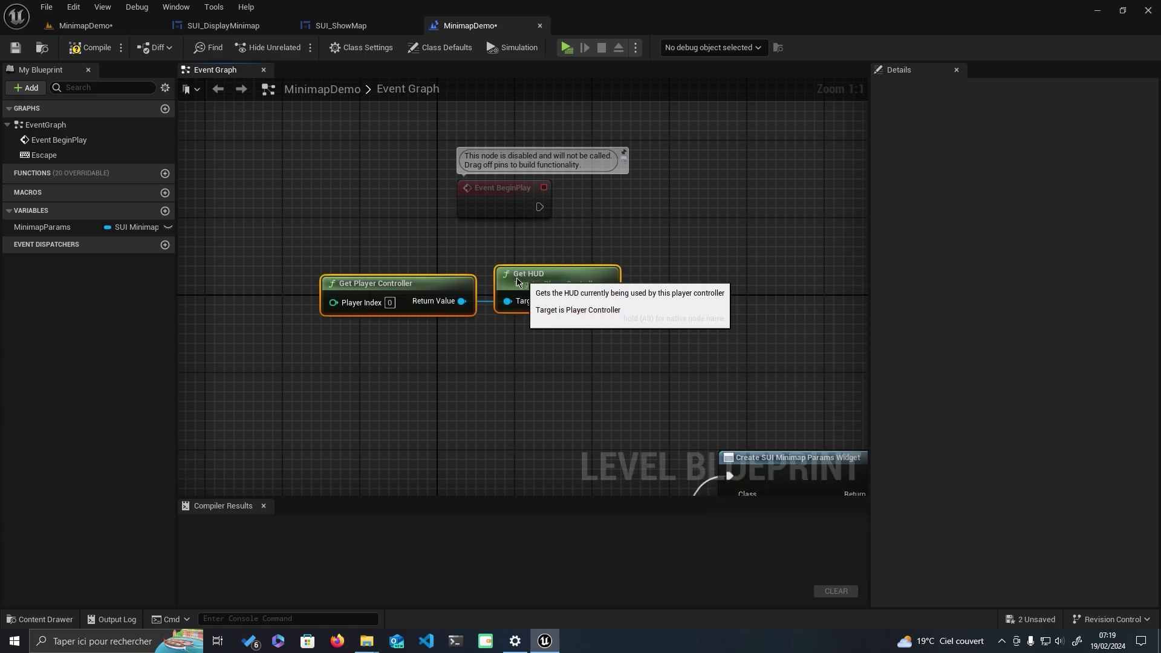
{"action": "left_click_drag", "start_coordinate": [597, 281], "coordinate": [516, 272]}
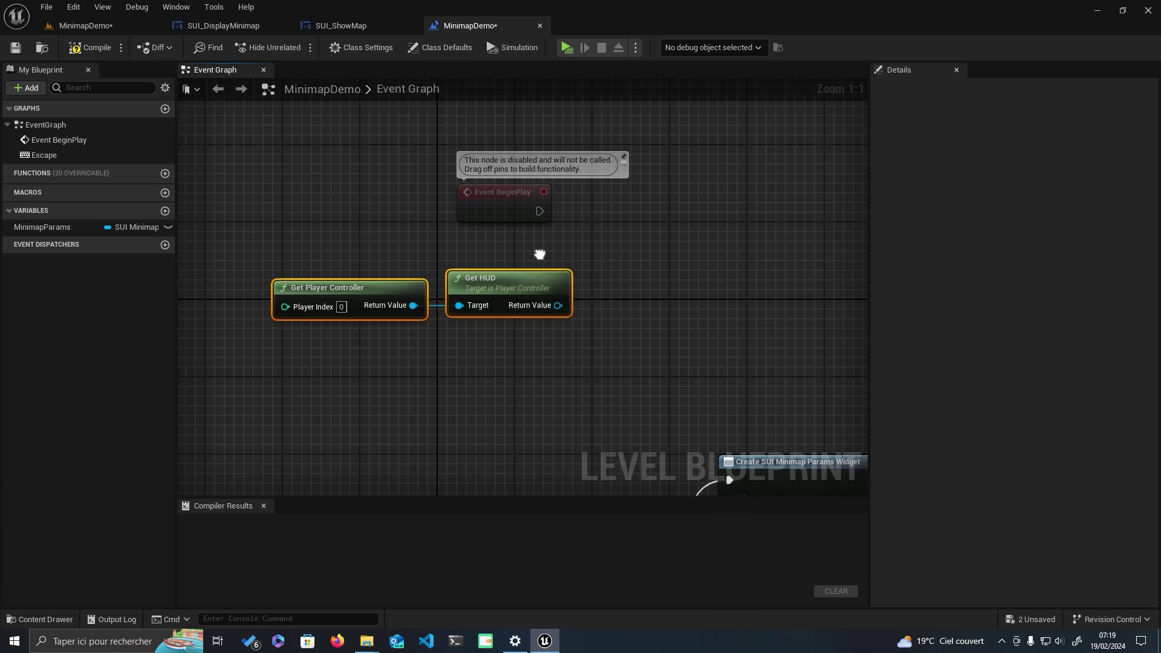
{"action": "right_click_drag", "start_coordinate": [540, 251], "coordinate": [514, 271]}
{"action": "mouse_move", "coordinate": [483, 351]}
{"action": "left_mouse_down"}
{"action": "mouse_move", "coordinate": [453, 311]}
{"action": "mouse_move", "coordinate": [619, 263]}
{"action": "left_mouse_up"}
{"action": "type", "text": "cas"}
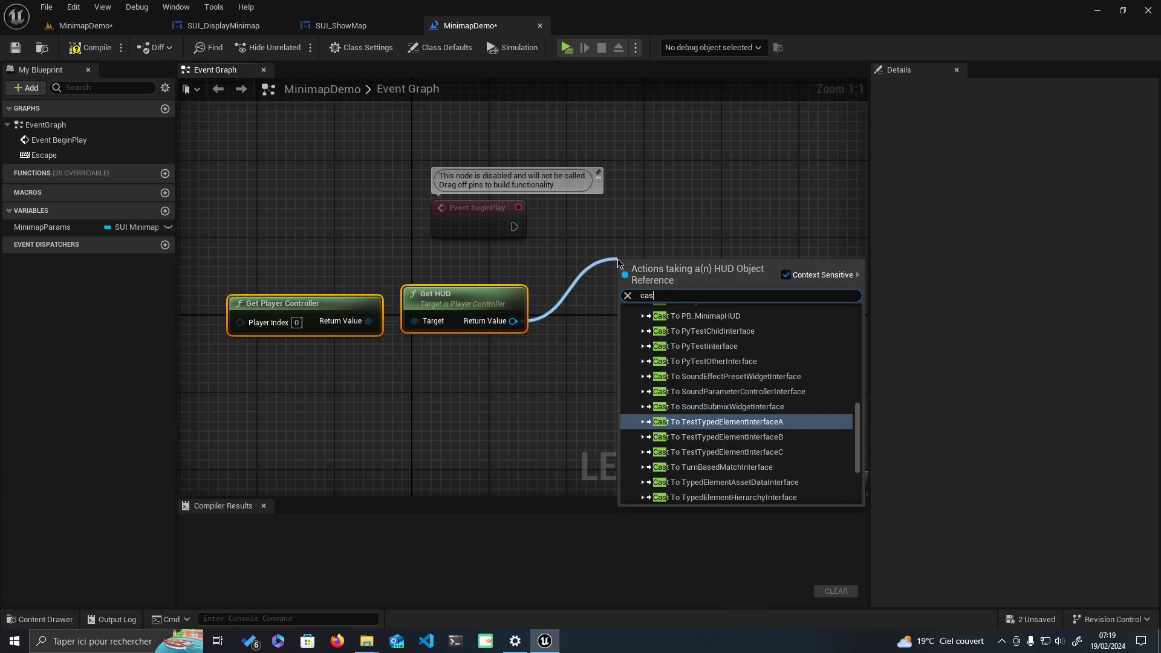
{"action": "type", "text": "t to bp"}
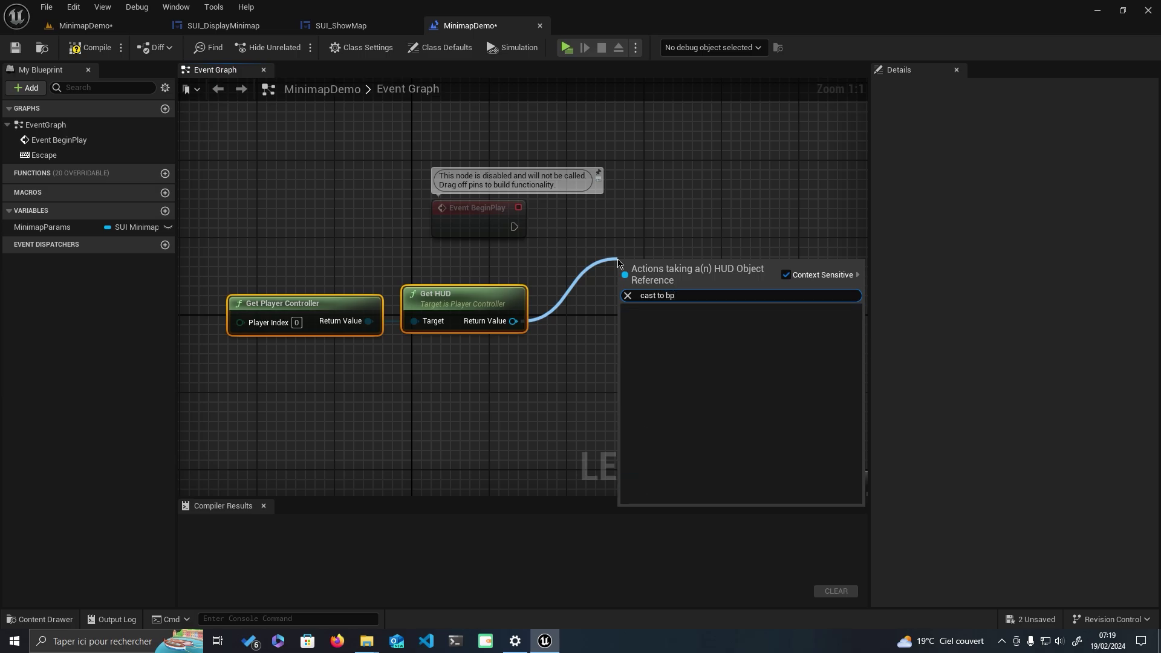
{"action": "key", "text": "BackSpace"}
{"action": "left_click", "coordinate": [694, 394]}
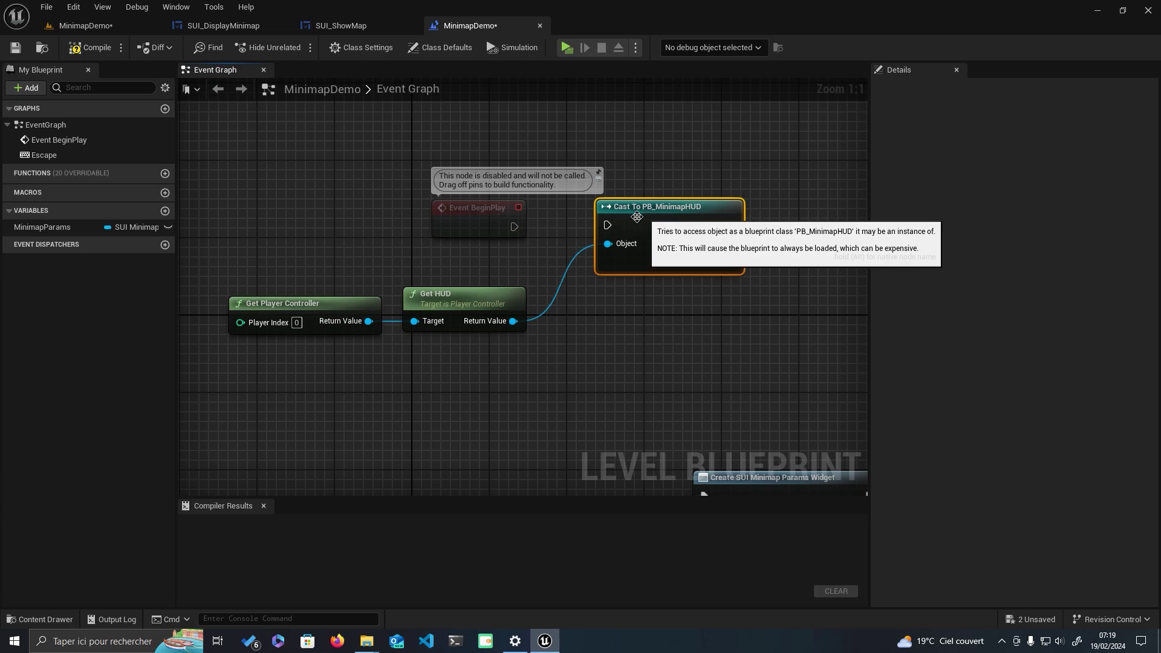
Connect BeginPlay to the cast and add Set Minimap and Map Image from As PB Minimap HUD.
{"action": "left_click_drag", "start_coordinate": [514, 227], "coordinate": [617, 232]}
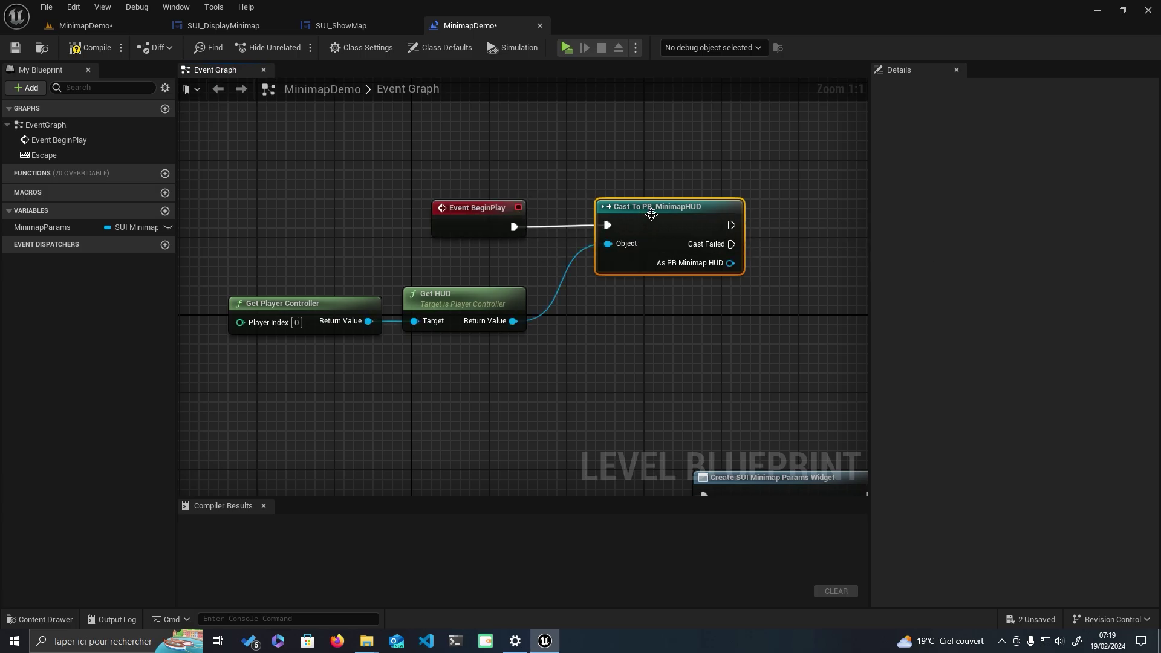
{"action": "right_click_drag", "start_coordinate": [683, 314], "coordinate": [578, 331]}
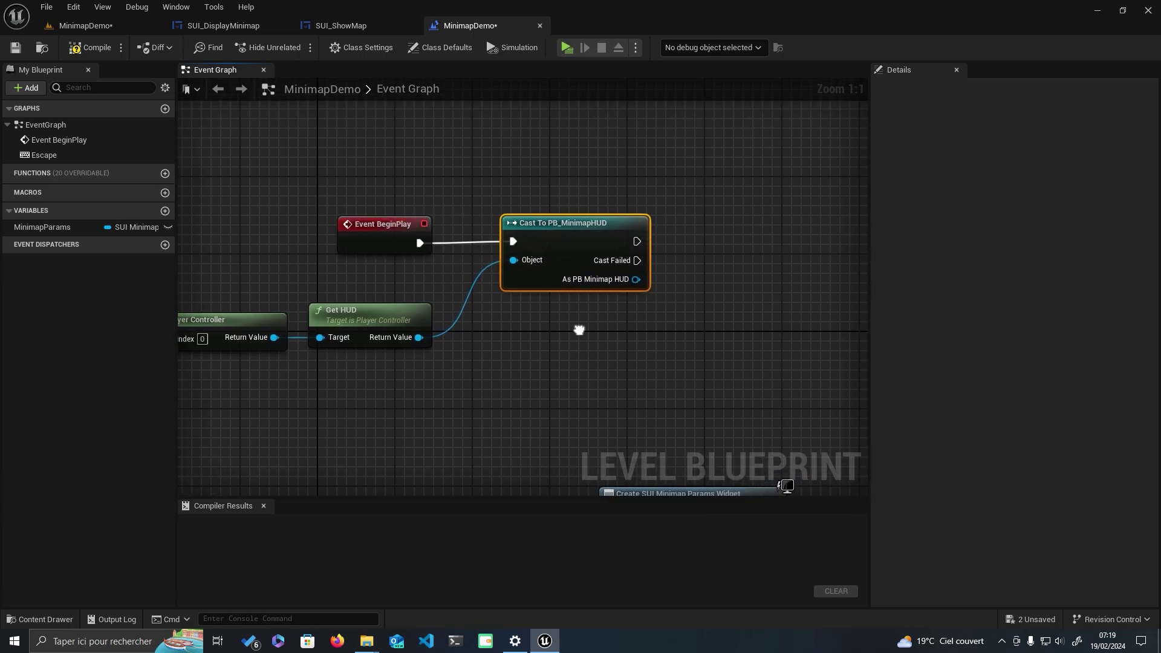
{"action": "left_click_drag", "start_coordinate": [335, 293], "coordinate": [395, 393]}
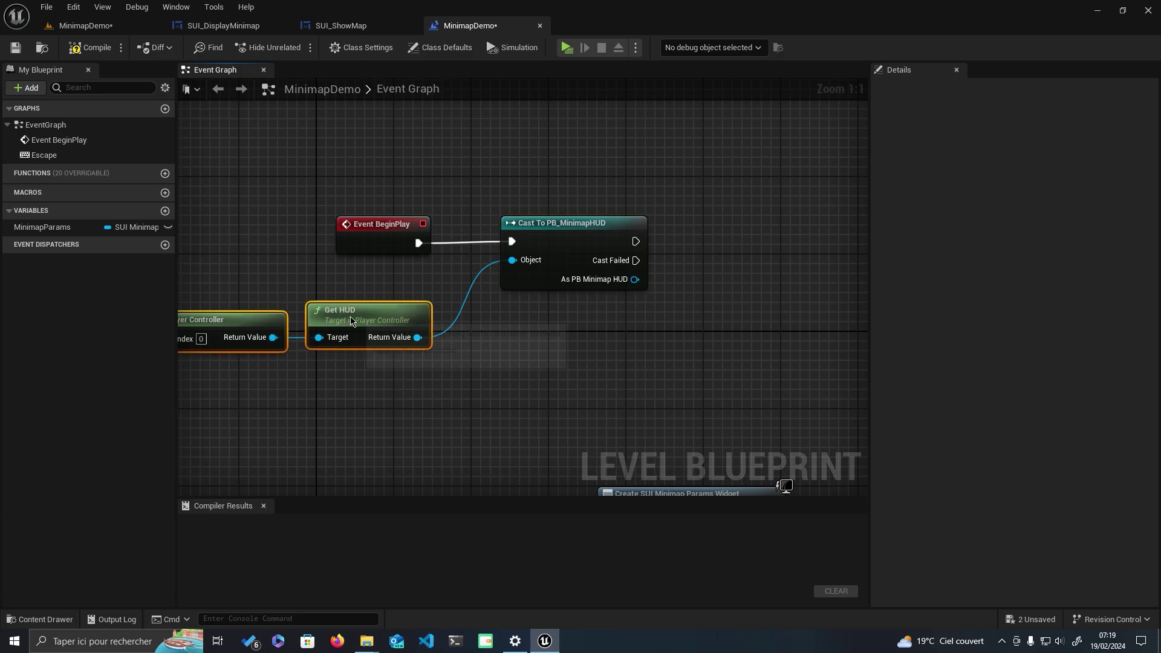
{"action": "right_click_drag", "start_coordinate": [562, 317], "coordinate": [491, 334]}
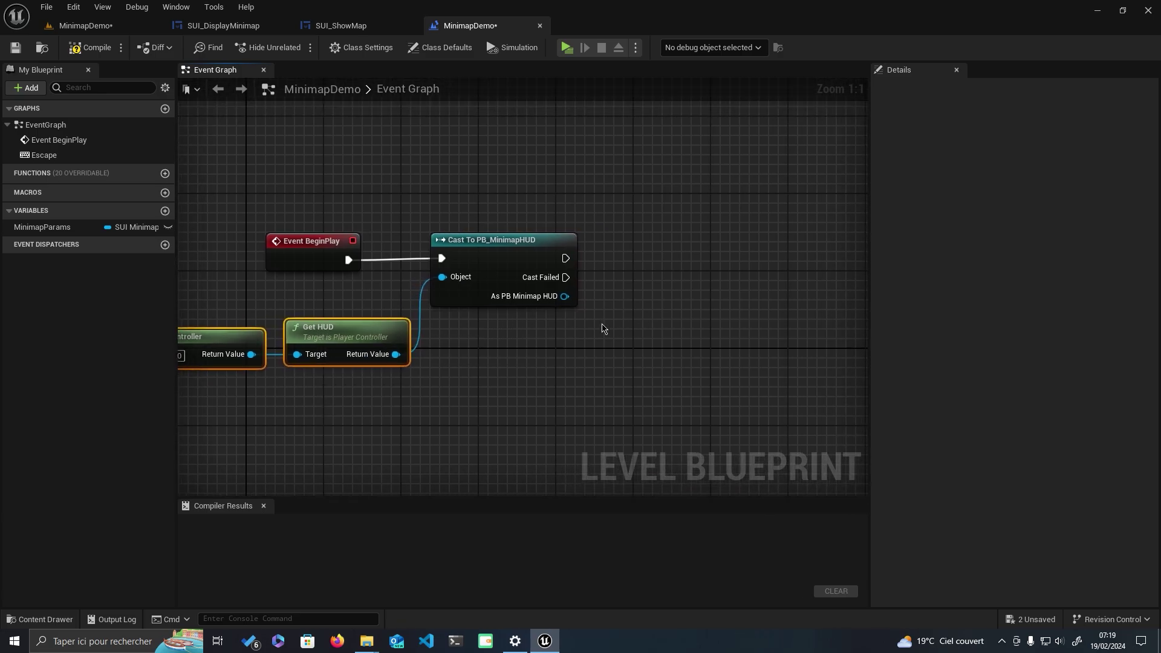
{"action": "left_click_drag", "start_coordinate": [643, 325], "coordinate": [644, 324]}
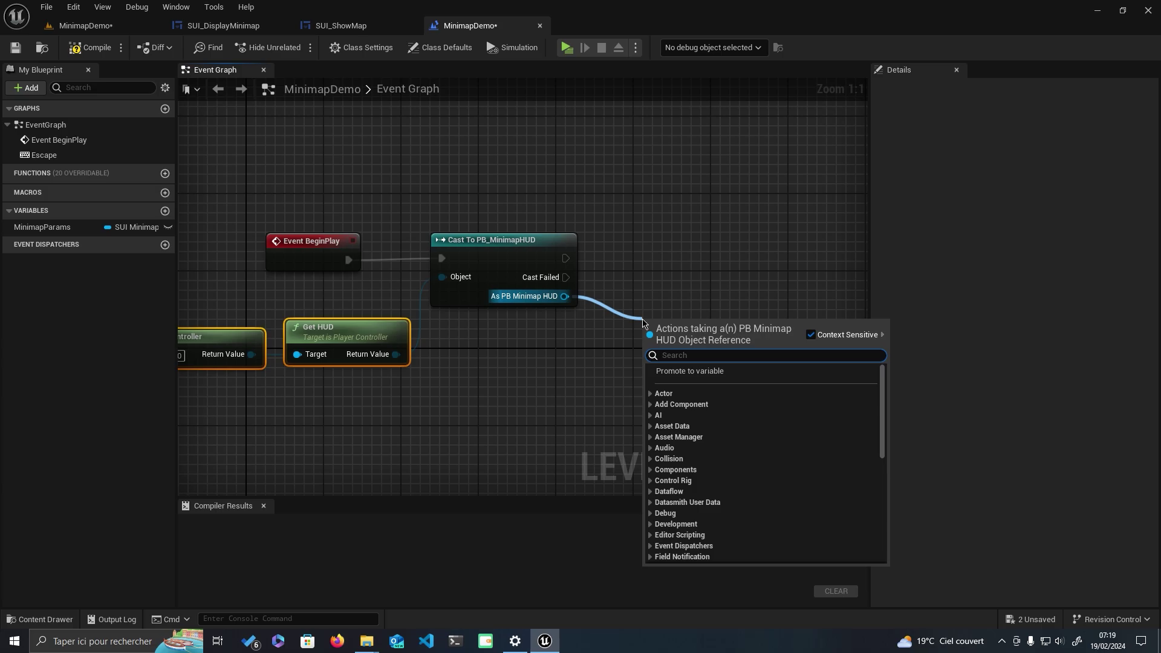
{"action": "type", "text": "set"}
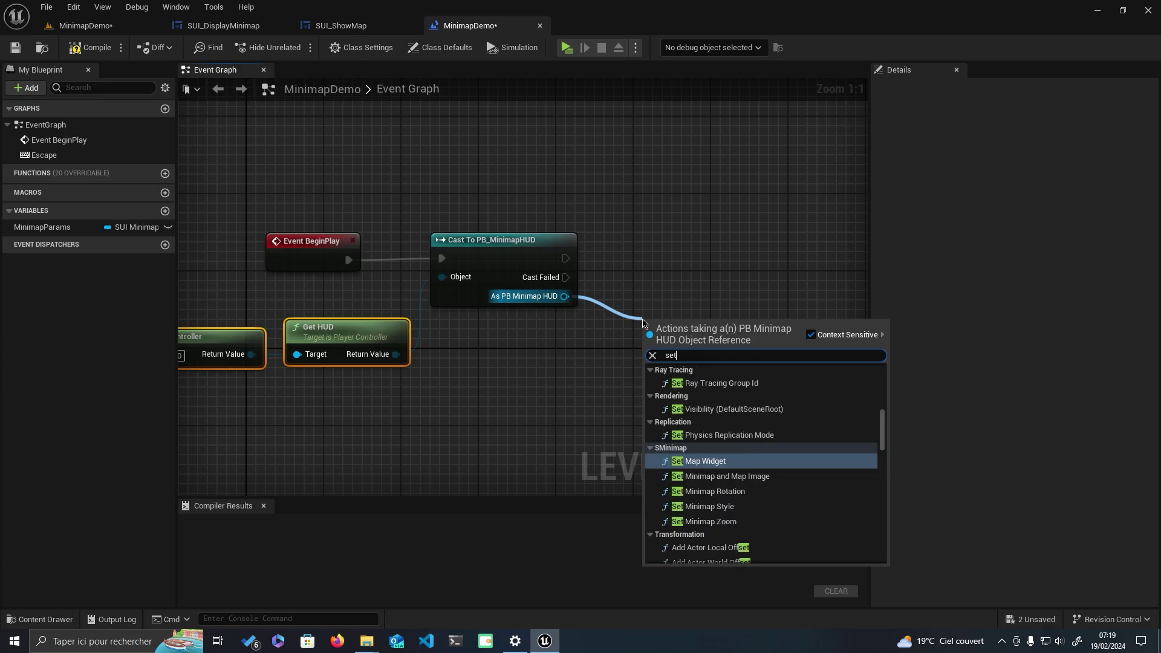
{"action": "type", "text": " mini"}
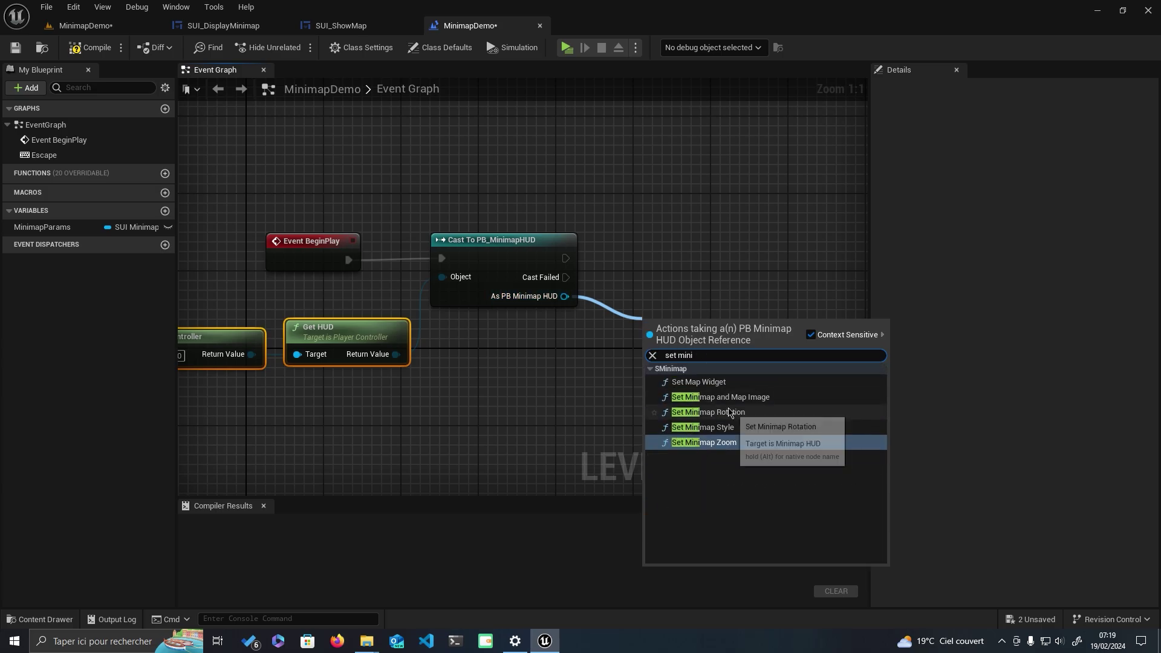
{"action": "left_click", "coordinate": [719, 396]}
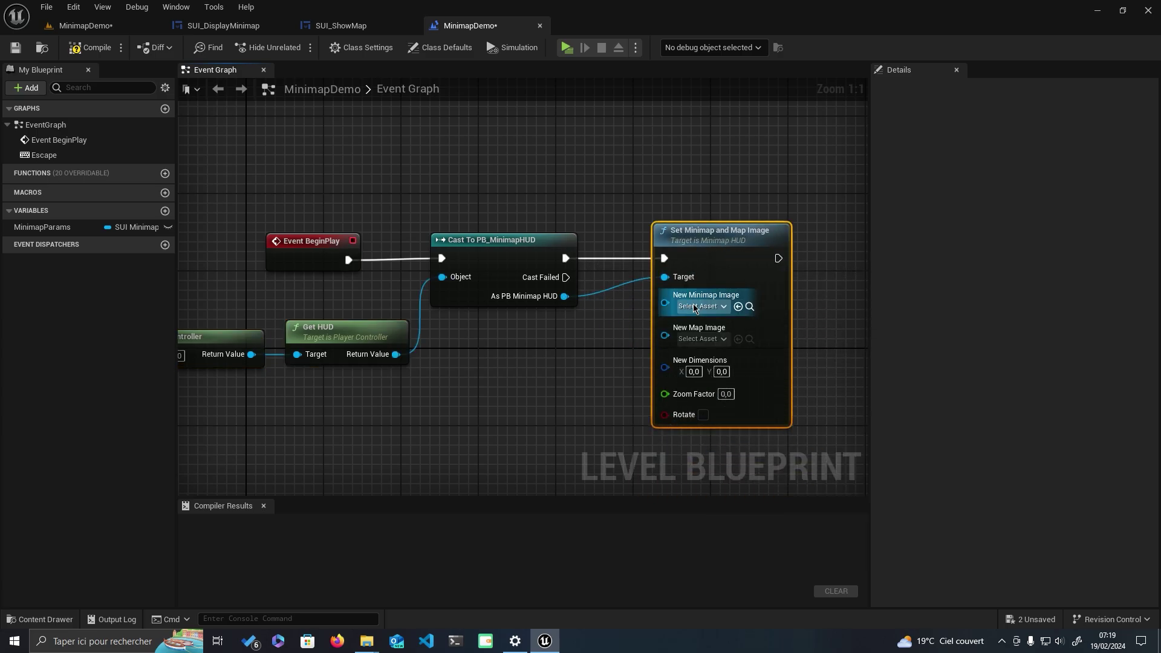
Set the minimap image to MapDemo2 and the map image to MinimapSquare, then compile and save.
{"action": "left_click", "coordinate": [695, 307]}
{"action": "type", "text": "map"}
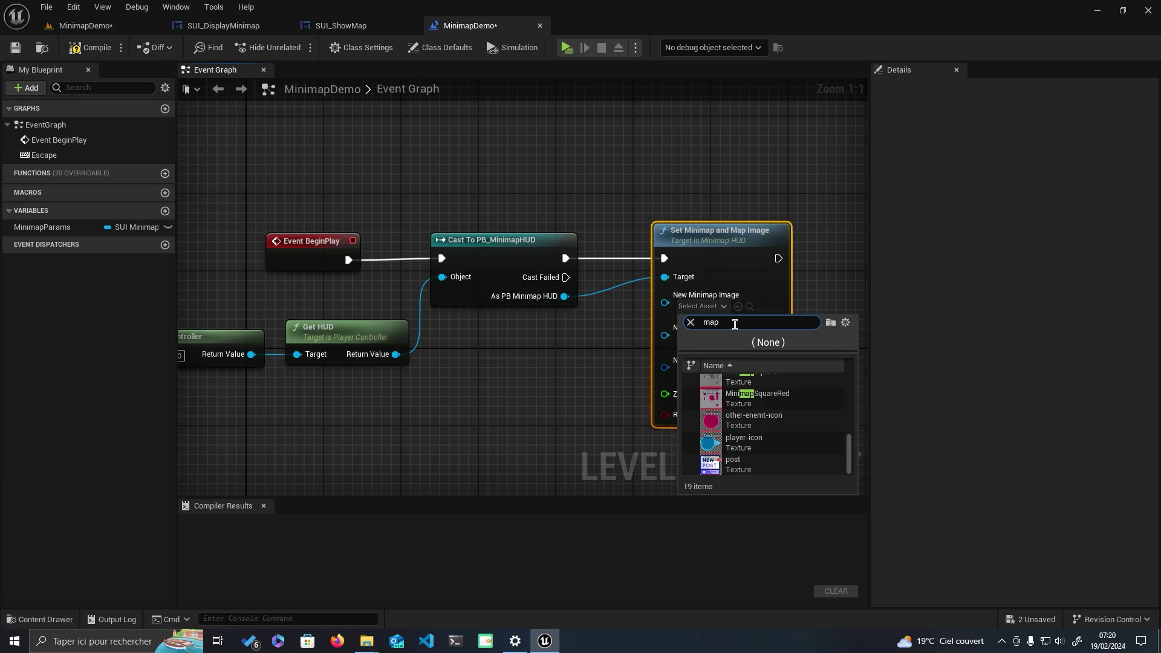
{"action": "scroll", "coordinate": [796, 431], "scroll_direction": "down", "scroll_amount": 3}
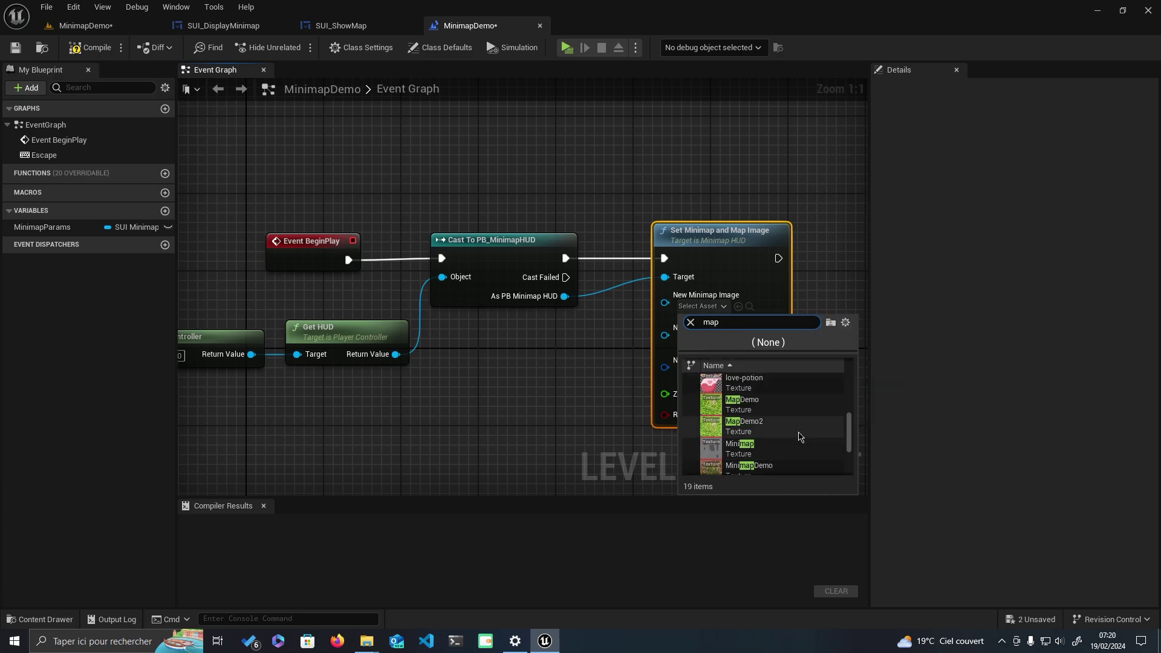
{"action": "scroll", "coordinate": [798, 434], "scroll_direction": "up", "scroll_amount": 2}
{"action": "left_click", "coordinate": [737, 436]}
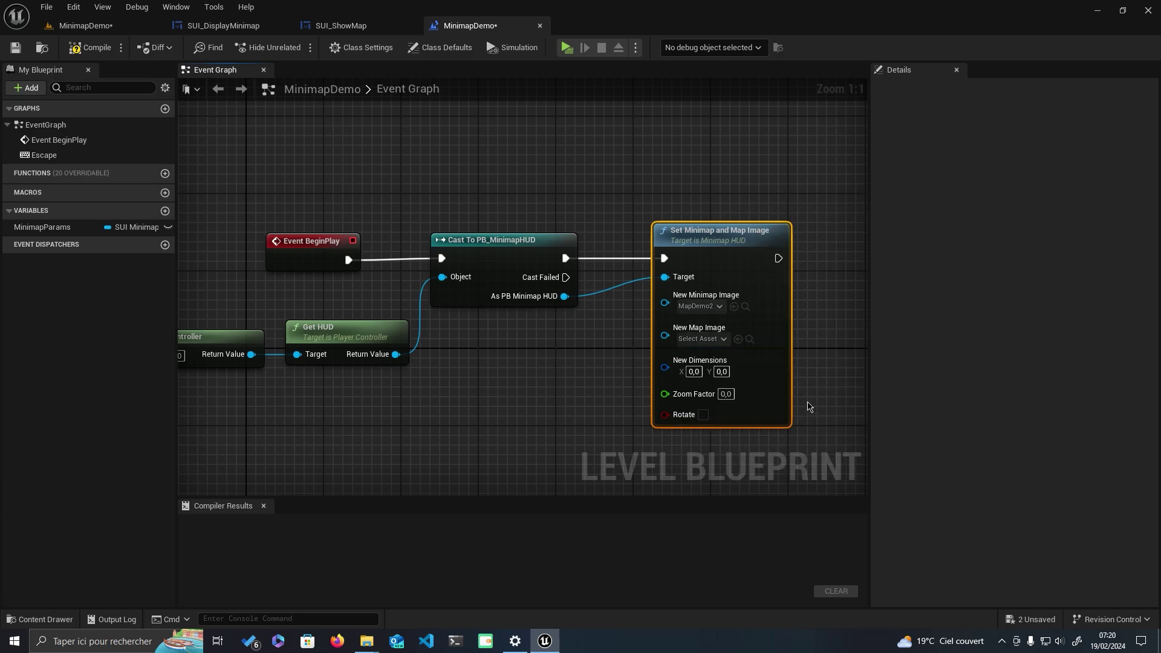
{"action": "left_click", "coordinate": [720, 341]}
{"action": "type", "text": "map"}
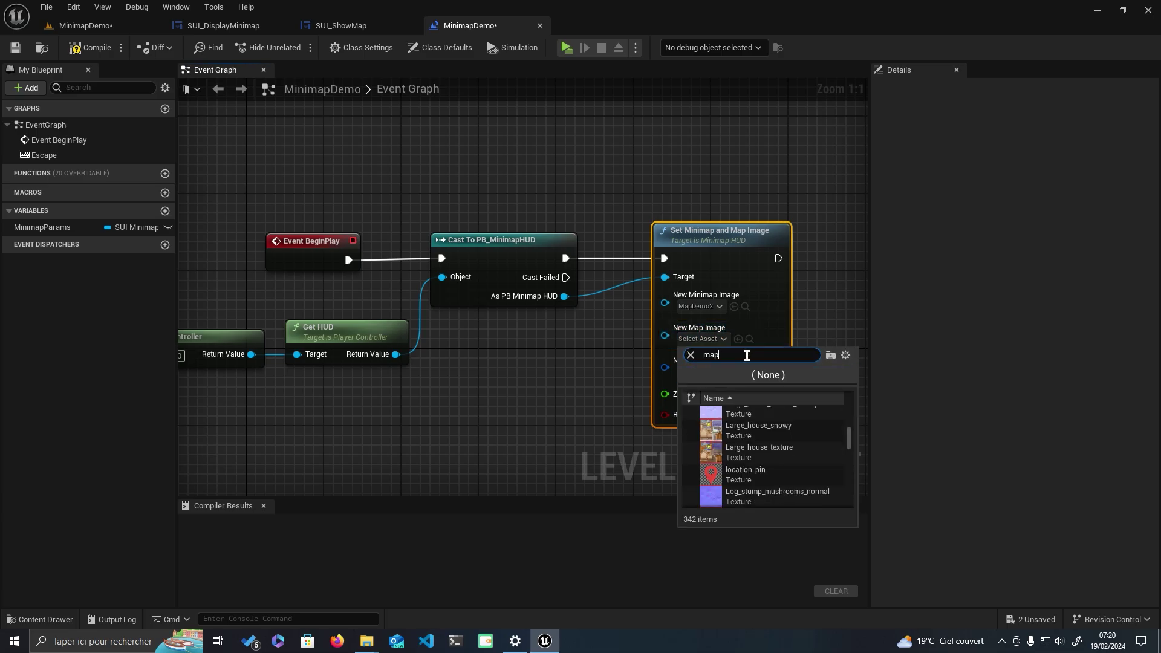
{"action": "left_click", "coordinate": [783, 437]}
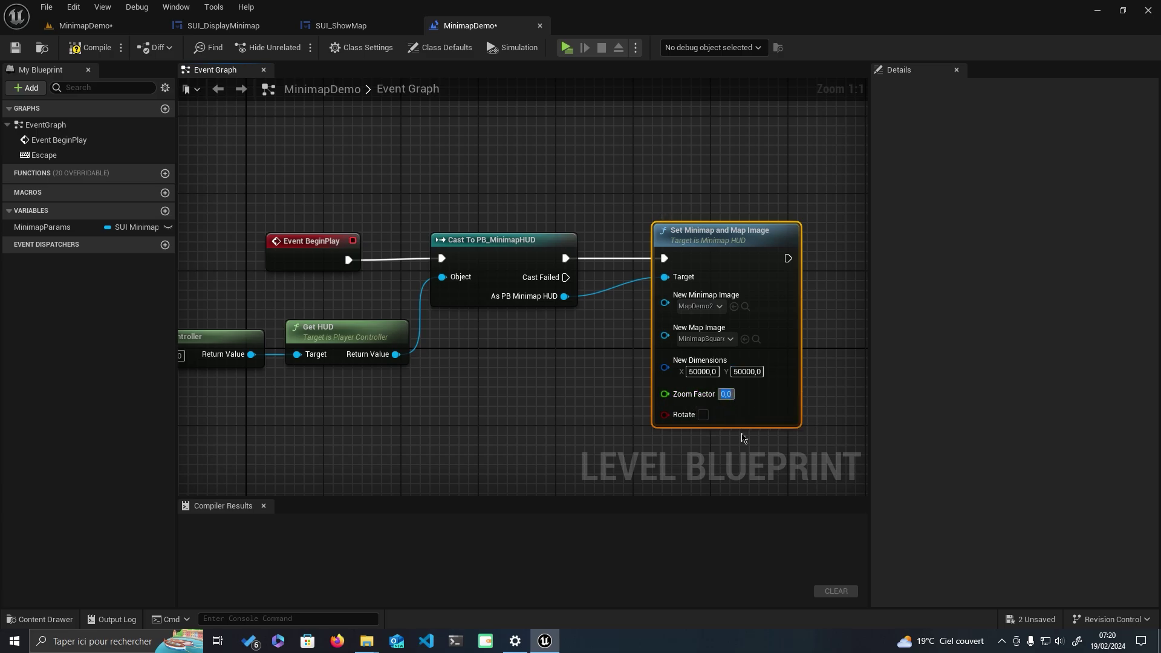
{"action": "left_click", "coordinate": [110, 55]}
{"action": "left_click", "coordinate": [20, 52]}
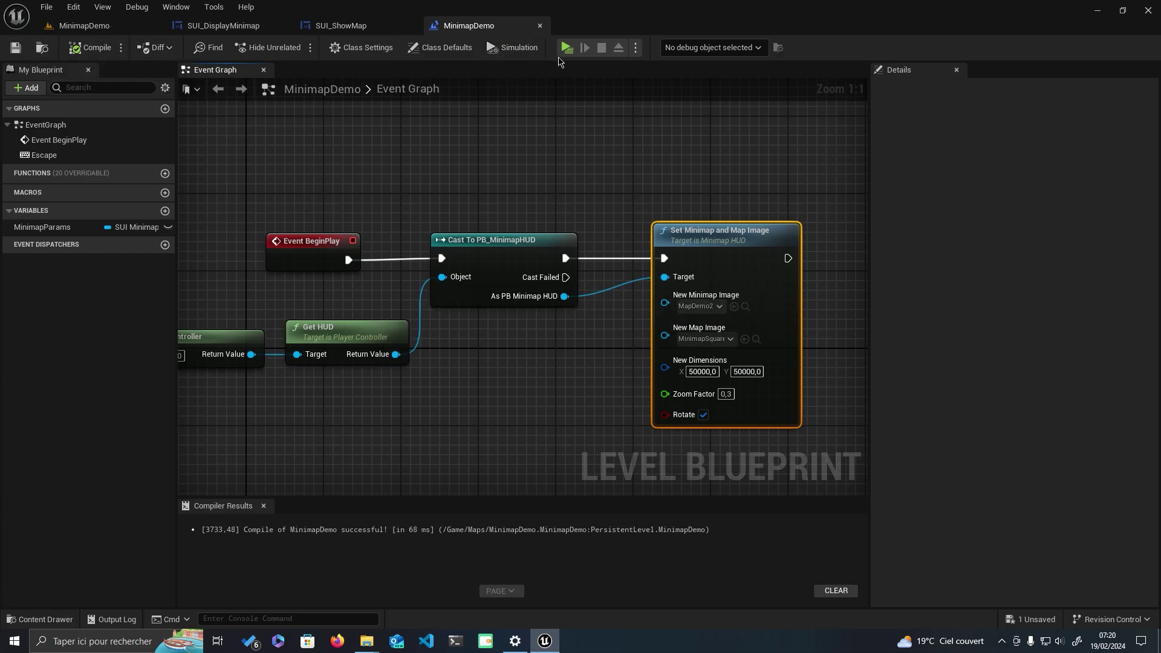
Test-play the level, walking forward and toggling the full map with M, then stop.
{"action": "left_click", "coordinate": [567, 48]}
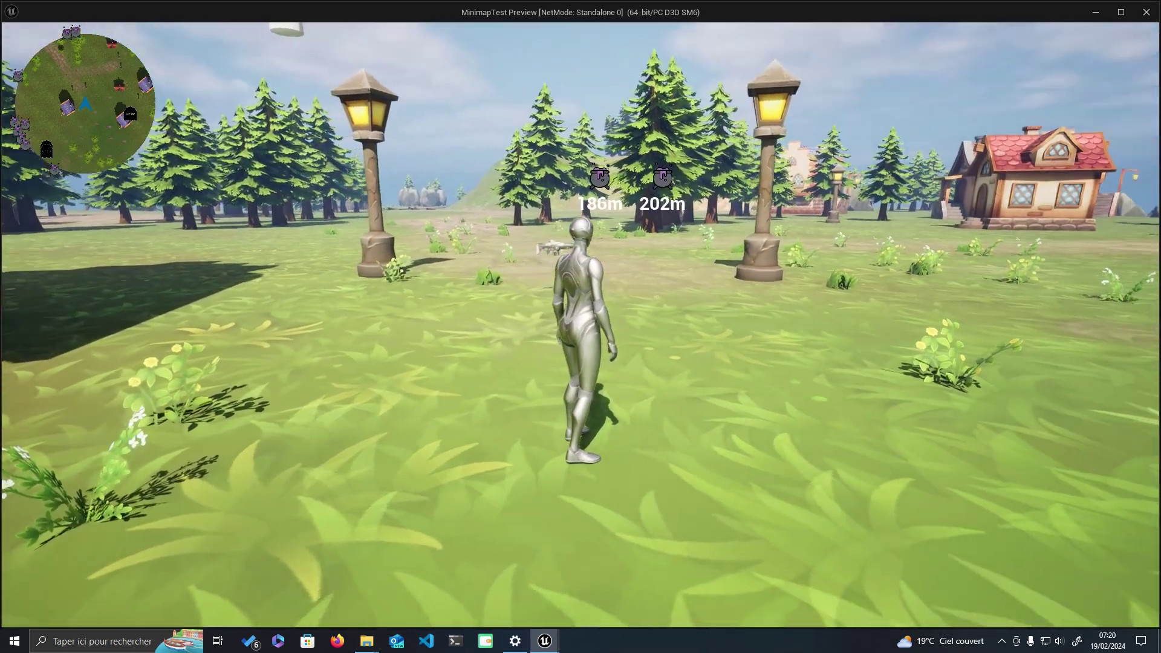
{"action": "key", "text": "w"}
{"action": "key", "text": "m"}
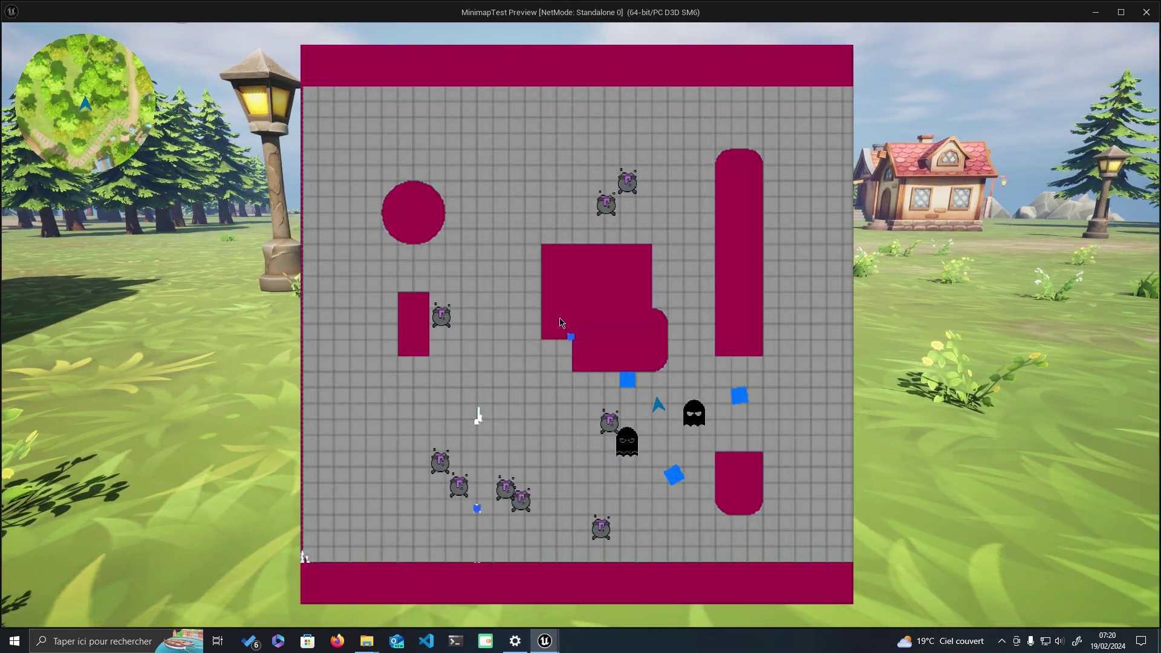
{"action": "key", "text": "m"}
{"action": "key", "text": "Escape"}
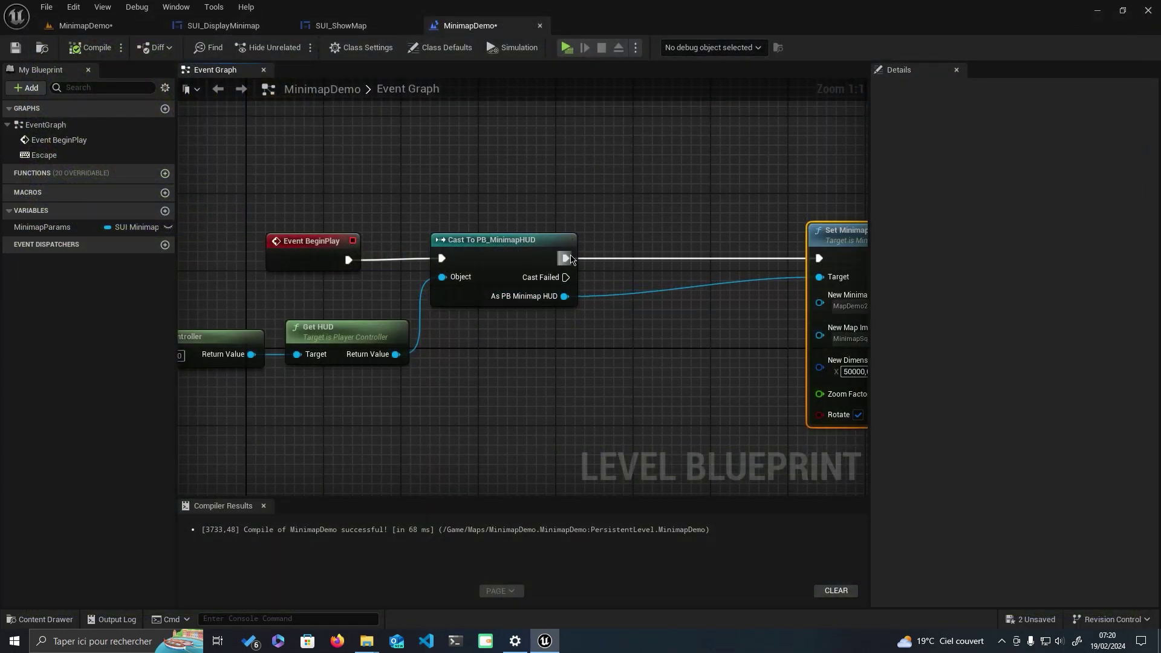
Add a 0.2-second Delay after the HUD cast node, then compile and save the blueprint.
{"action": "left_click_drag", "start_coordinate": [564, 259], "coordinate": [624, 263]}
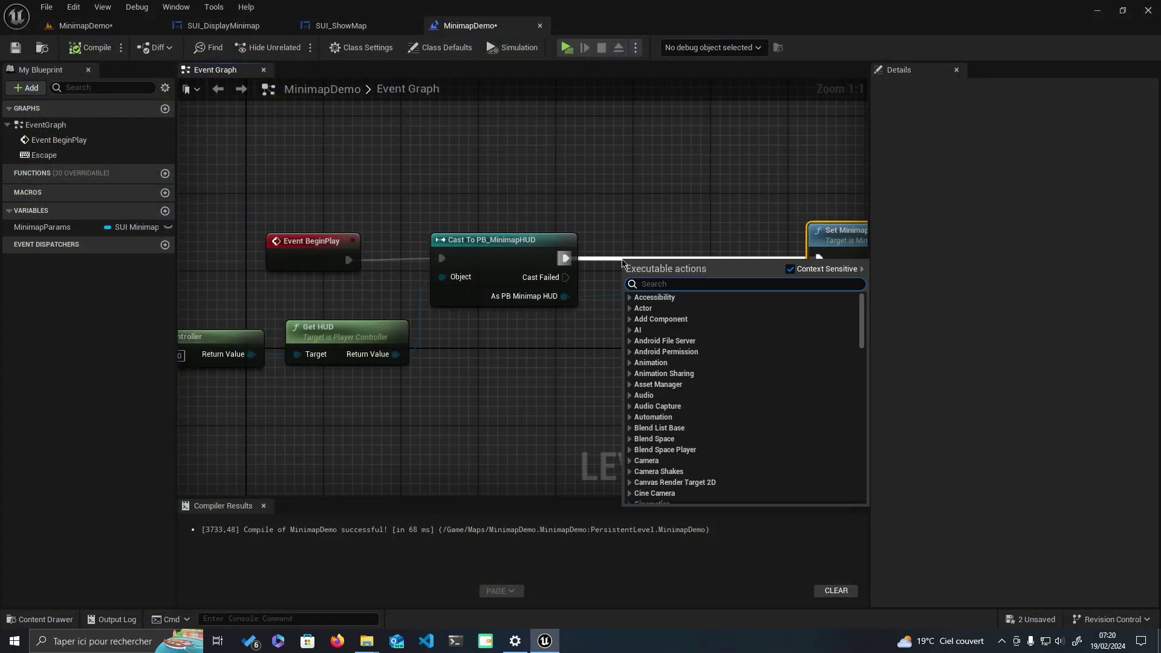
{"action": "type", "text": "delay"}
{"action": "key", "text": "Return"}
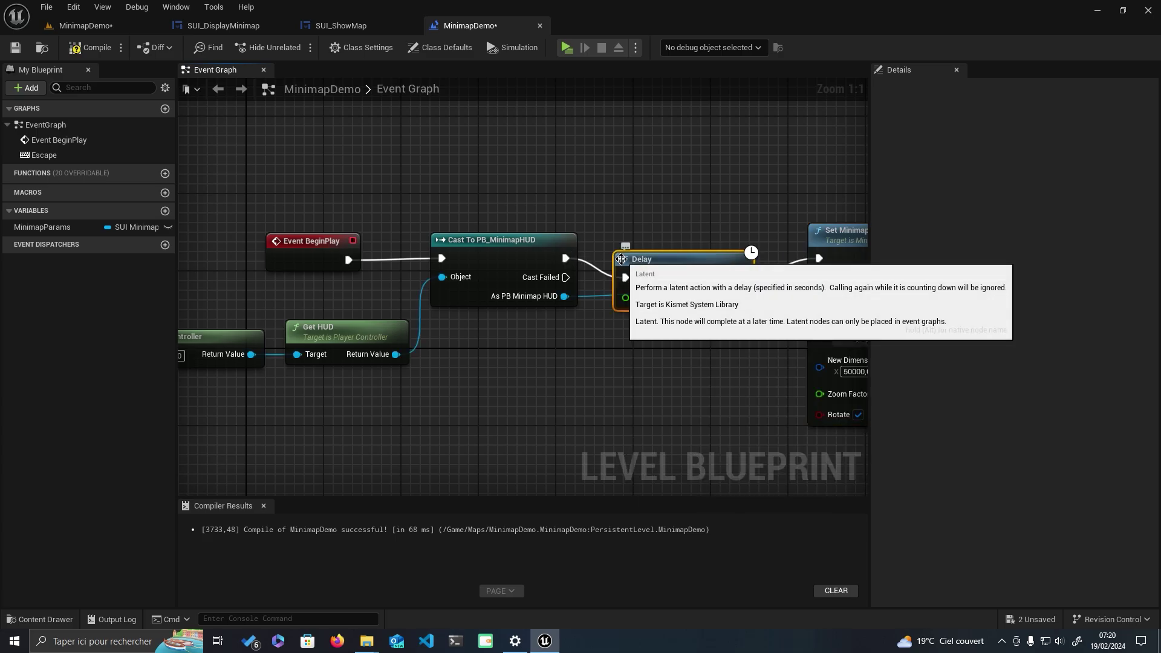
{"action": "left_click_drag", "start_coordinate": [622, 260], "coordinate": [629, 243]}
{"action": "right_click_drag", "start_coordinate": [718, 332], "coordinate": [613, 351]}
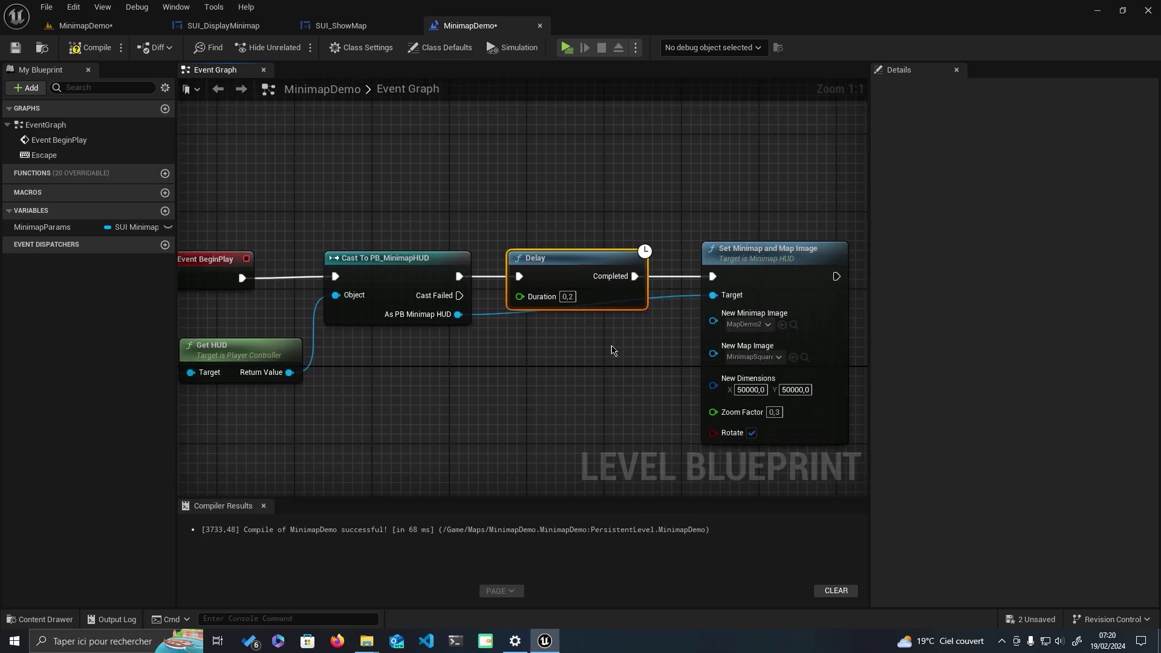
{"action": "left_click", "coordinate": [91, 47]}
{"action": "left_click", "coordinate": [15, 47]}
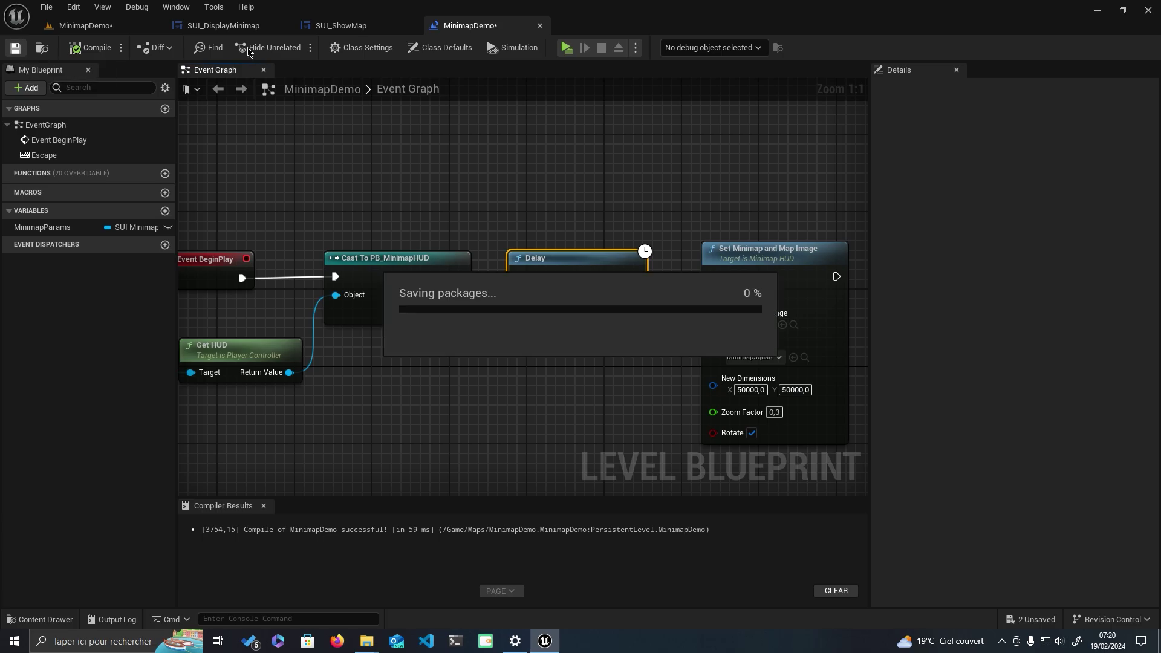
Start the play preview, walk forward and open the full map.
{"action": "left_click", "coordinate": [565, 48]}
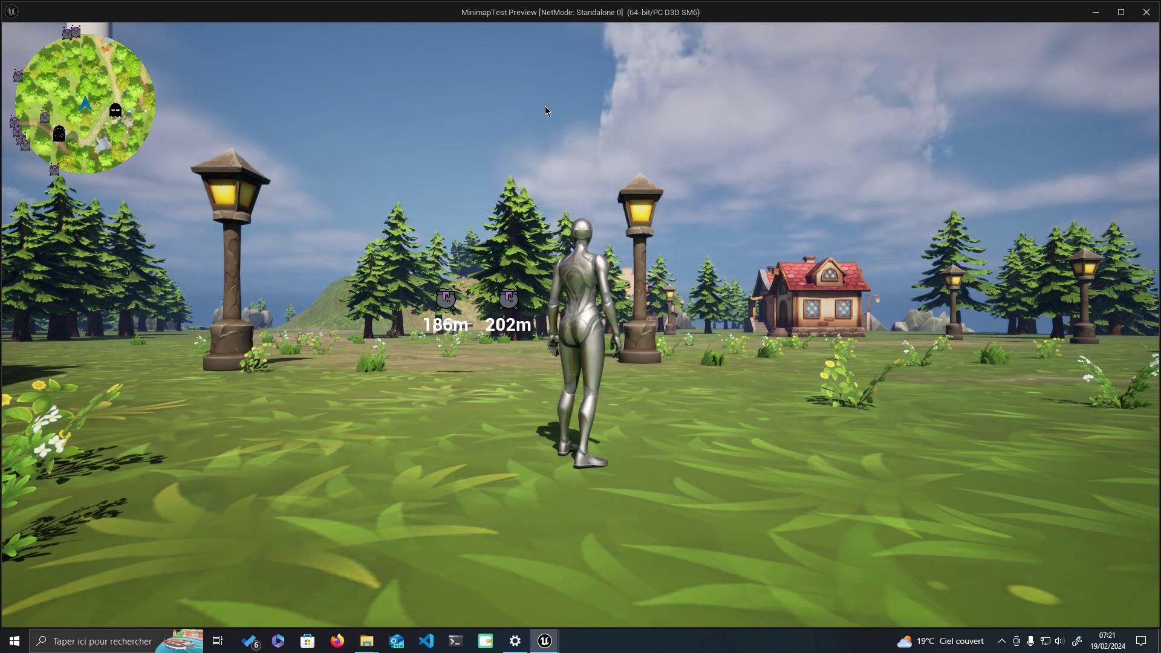
{"action": "key", "text": "w"}
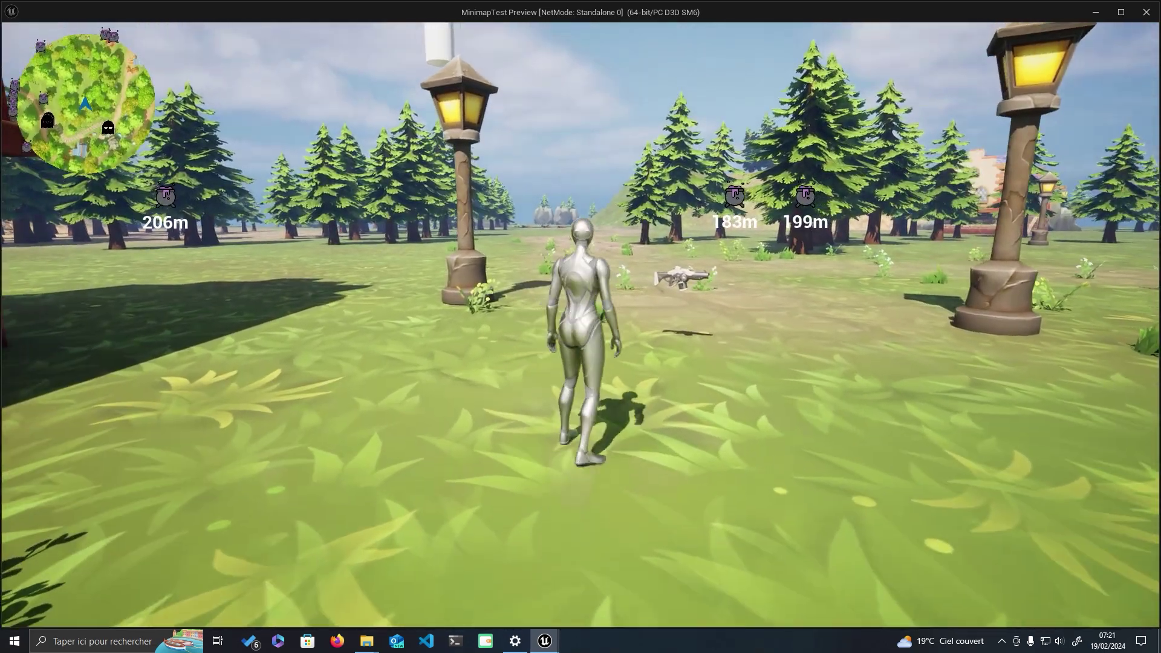
{"action": "key", "text": "m"}
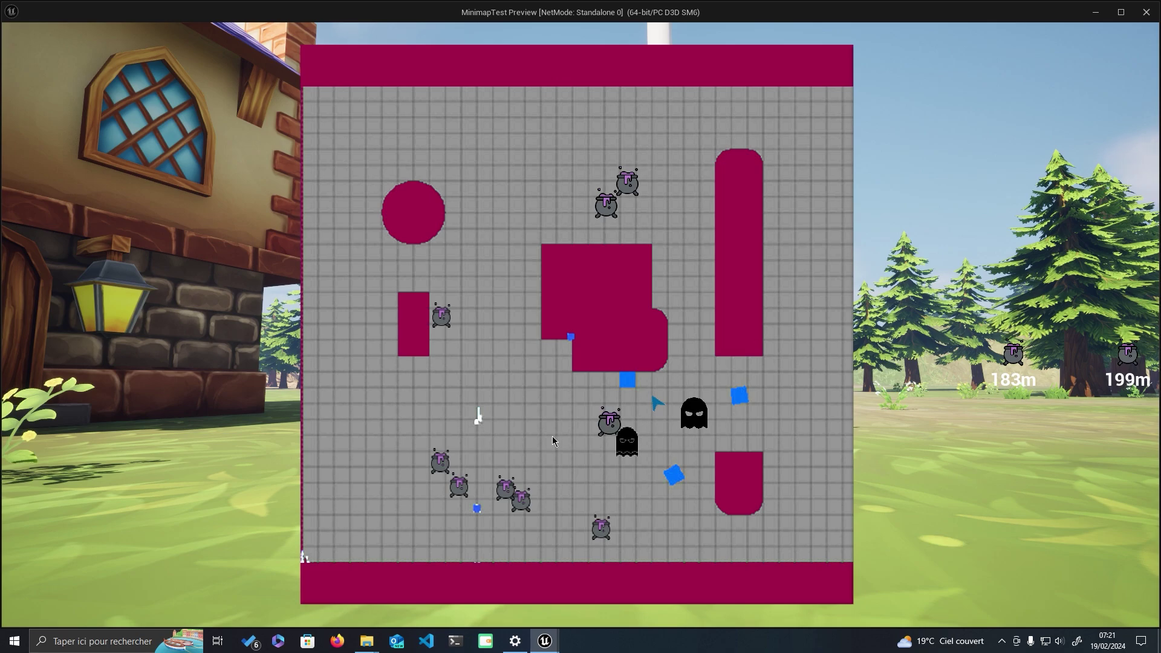
Place a pin on the full map, close it, walk toward the pin, then reopen the map.
{"action": "left_click", "coordinate": [504, 281]}
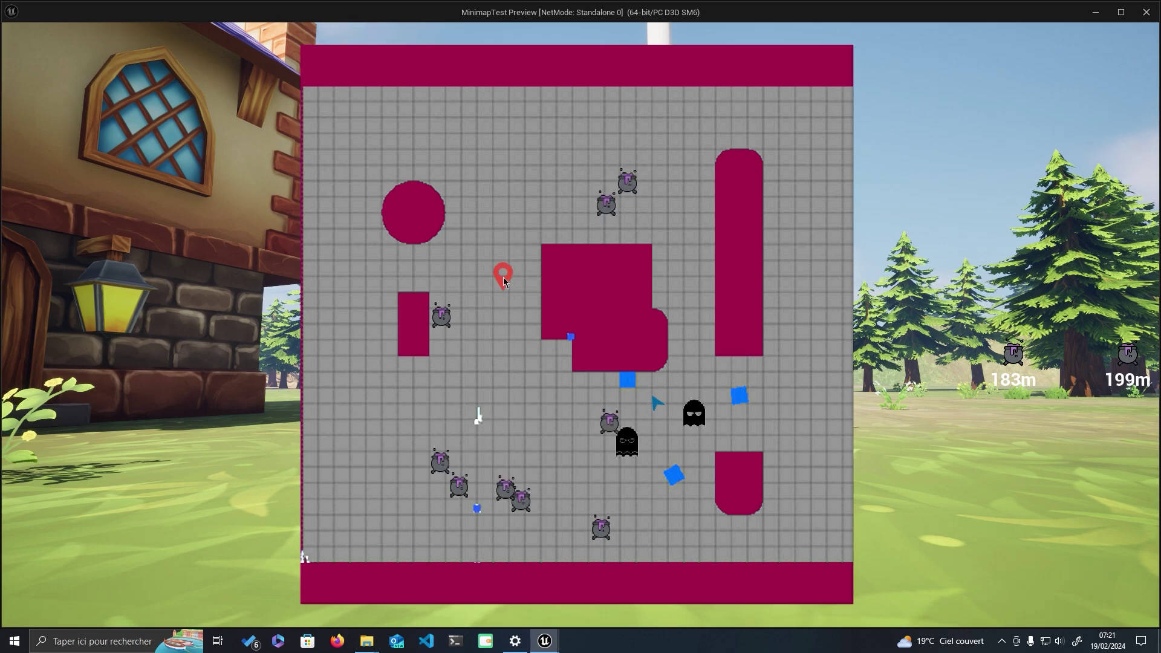
{"action": "left_click", "coordinate": [499, 208]}
{"action": "key", "text": "m"}
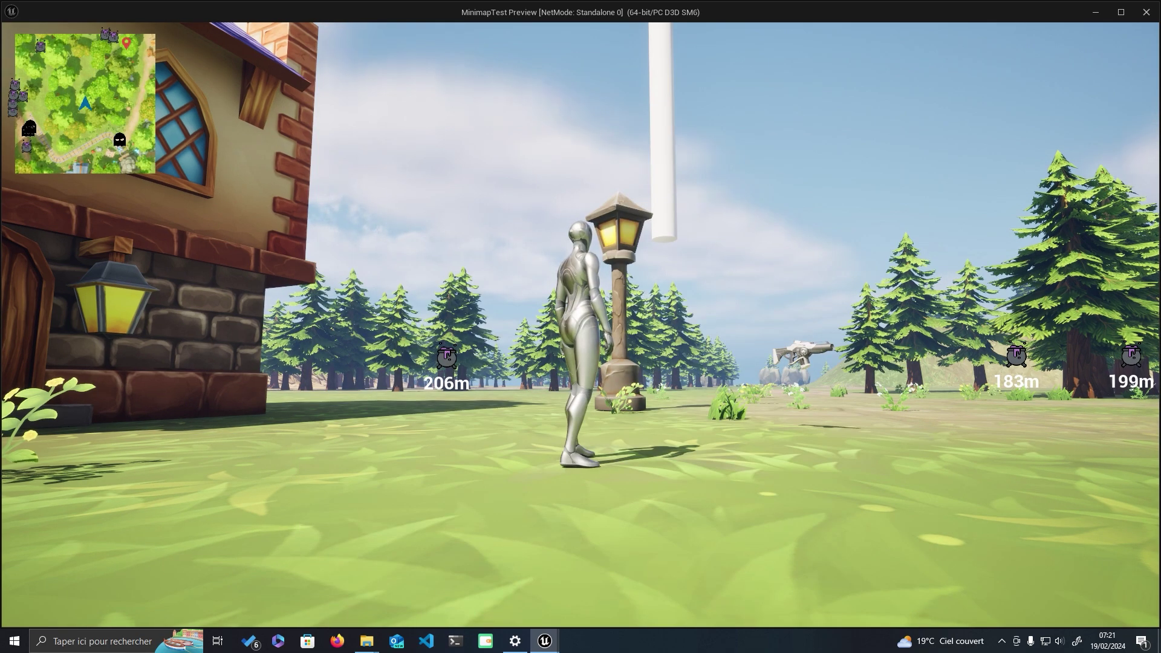
{"action": "key", "text": "w"}
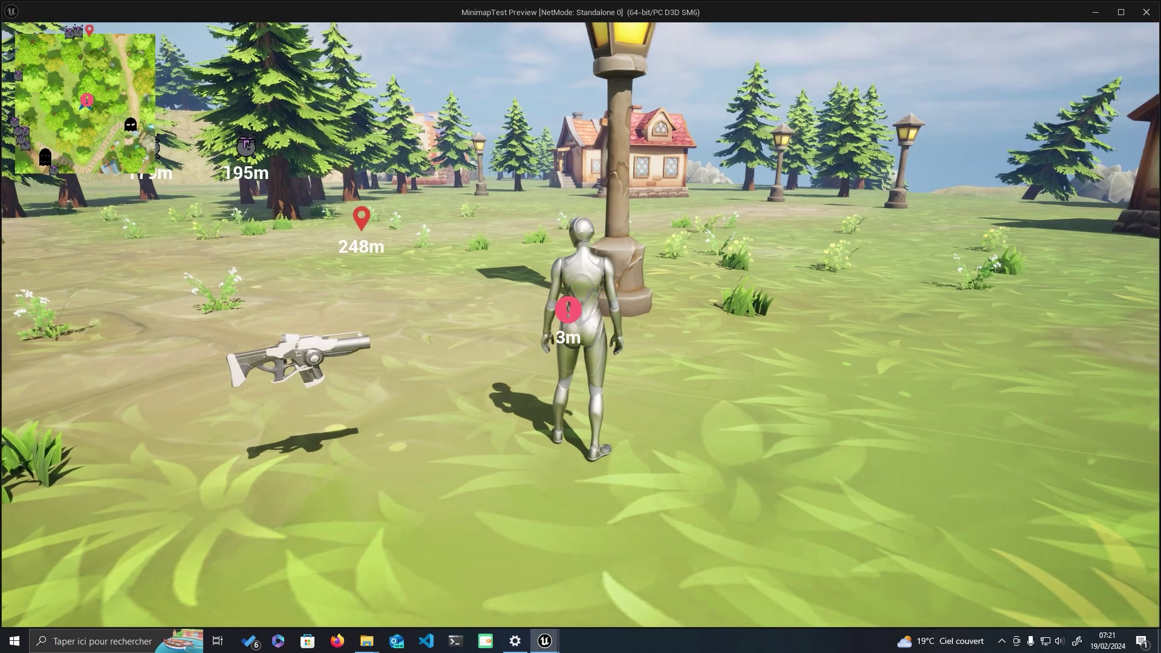
{"action": "key", "text": "Escape"}
{"action": "key", "text": "Escape"}
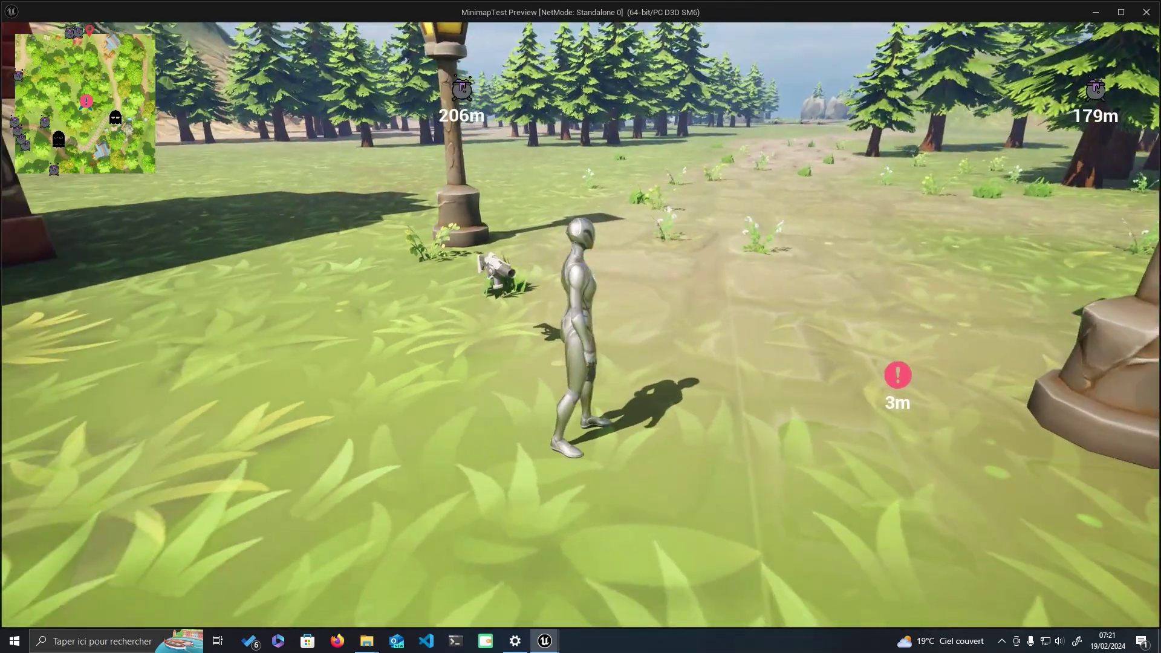
{"action": "key", "text": "m"}
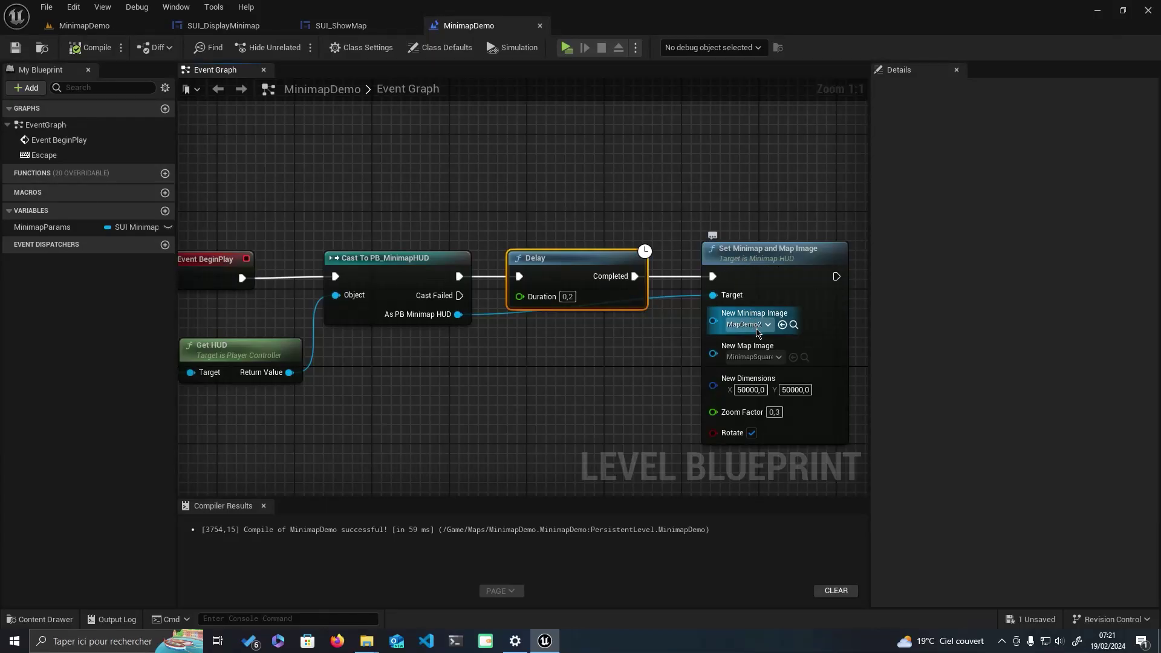
Set New Minimap Image on the Set Minimap and Map Image node to MinimapDemo.
{"action": "right_click_drag", "start_coordinate": [752, 323], "coordinate": [692, 265]}
{"action": "left_click", "coordinate": [692, 266]}
{"action": "type", "text": "minim"}
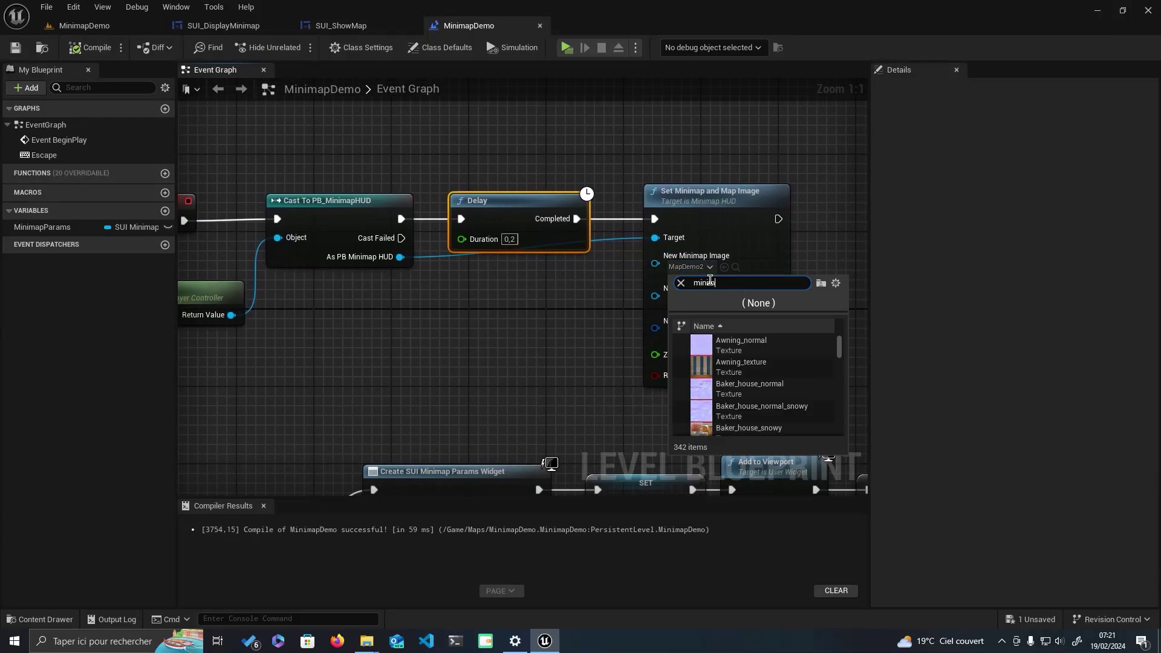
{"action": "type", "text": "a"}
{"action": "scroll", "coordinate": [769, 368], "scroll_direction": "down", "scroll_amount": 1}
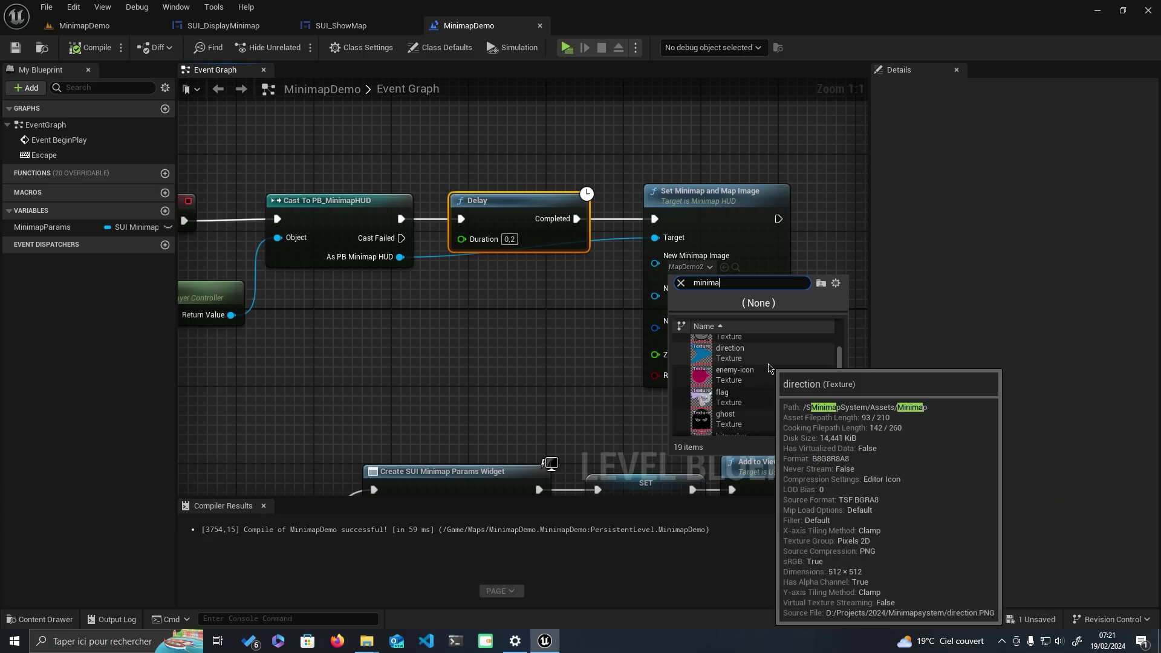
{"action": "scroll", "coordinate": [768, 369], "scroll_direction": "up", "scroll_amount": 2}
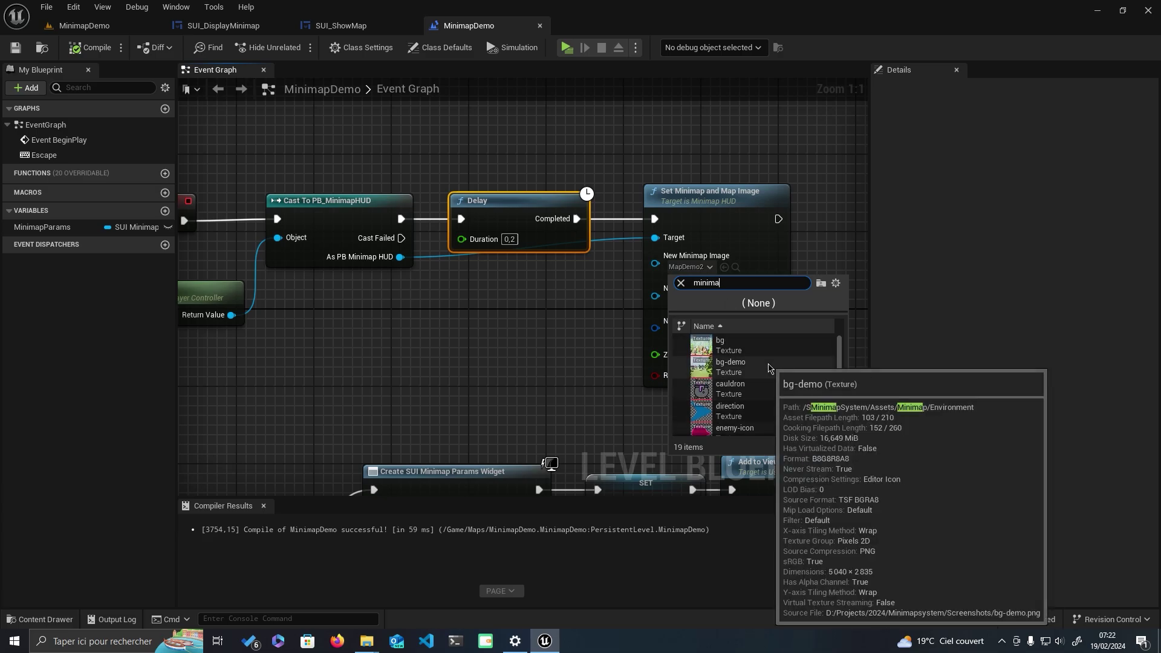
{"action": "scroll", "coordinate": [769, 369], "scroll_direction": "down", "scroll_amount": 2}
{"action": "scroll", "coordinate": [777, 364], "scroll_direction": "down", "scroll_amount": 2}
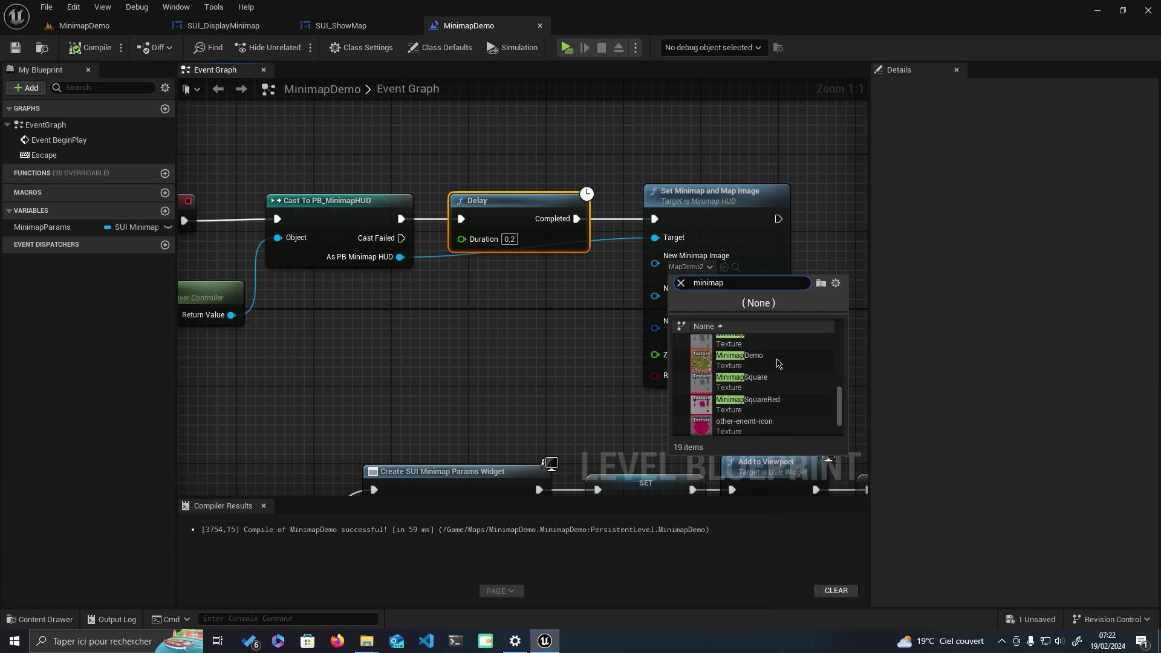
{"action": "left_click", "coordinate": [777, 364]}
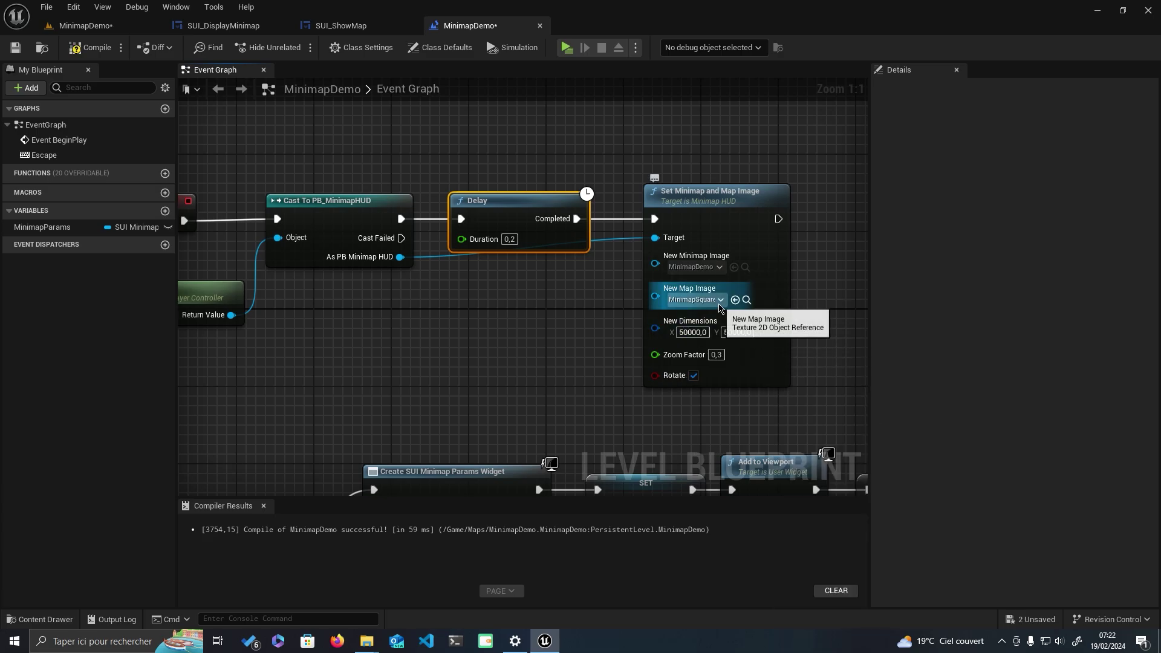
Set New Map Image to MinimapDemo, then compile and save the level blueprint.
{"action": "left_click", "coordinate": [708, 299]}
{"action": "type", "text": "minm"}
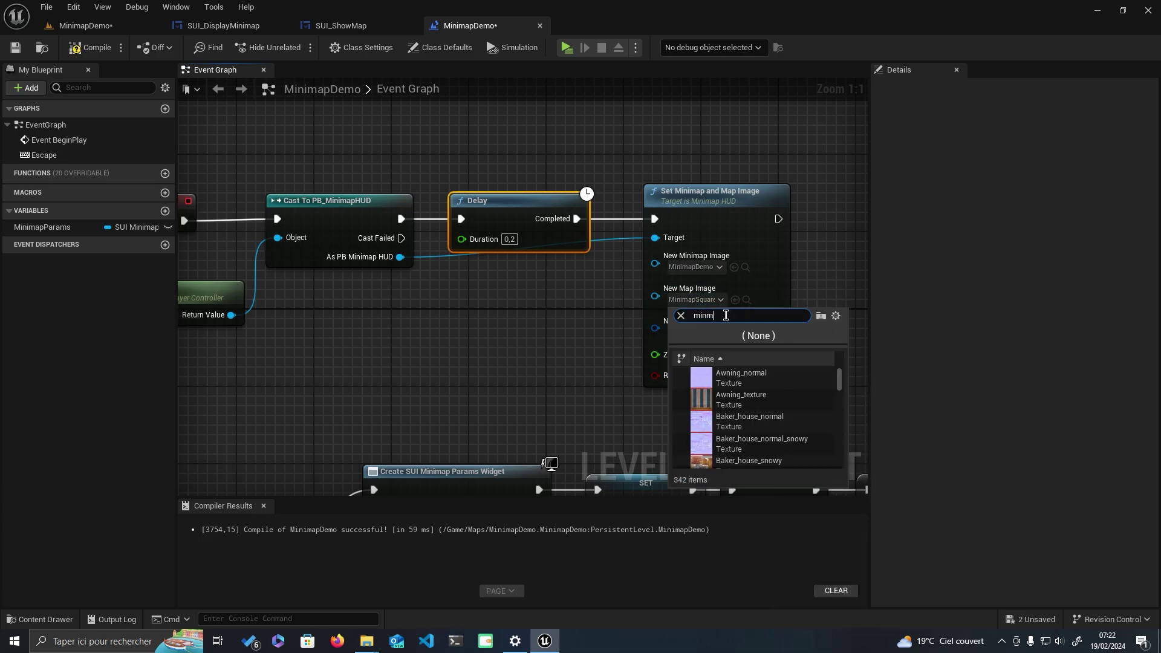
{"action": "type", "text": "ap"}
{"action": "type", "text": "impa"}
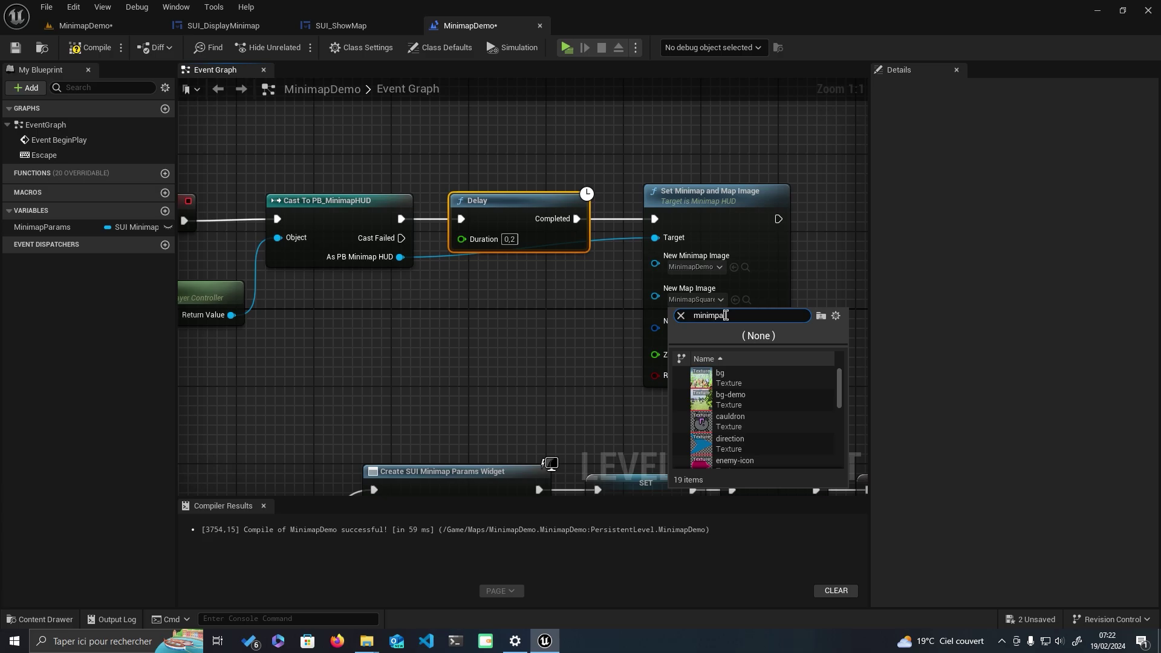
{"action": "key", "text": "BackSpace"}
{"action": "key", "text": "BackSpace"}
{"action": "type", "text": "p"}
{"action": "type", "text": "dem"}
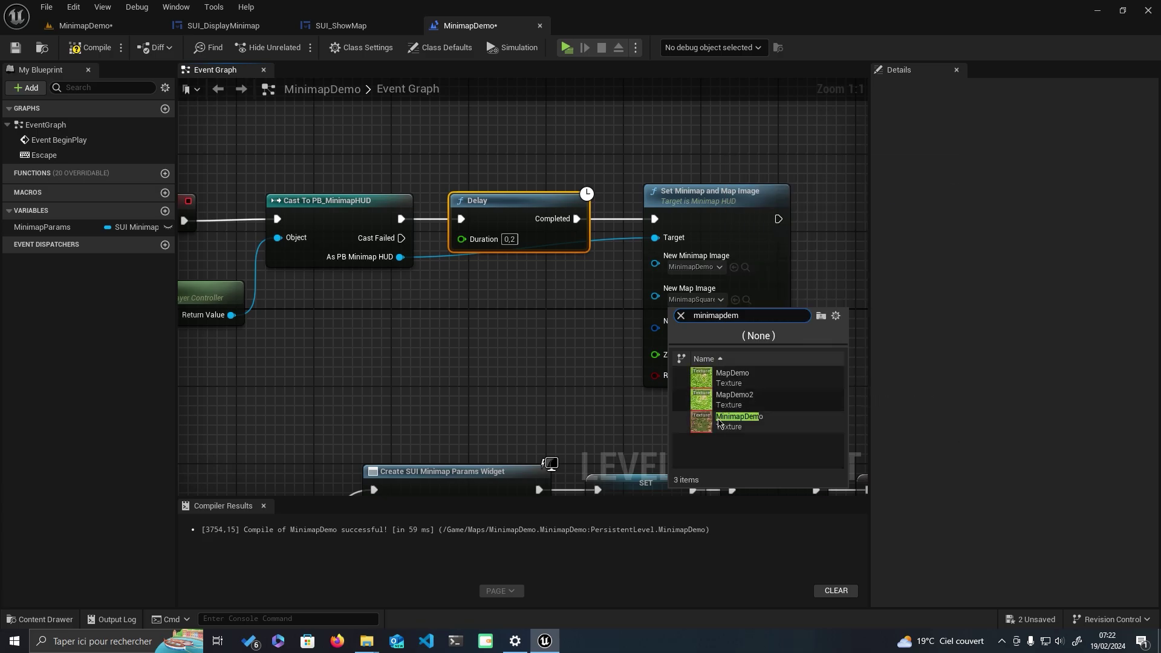
{"action": "left_click", "coordinate": [720, 422]}
{"action": "left_click", "coordinate": [90, 47]}
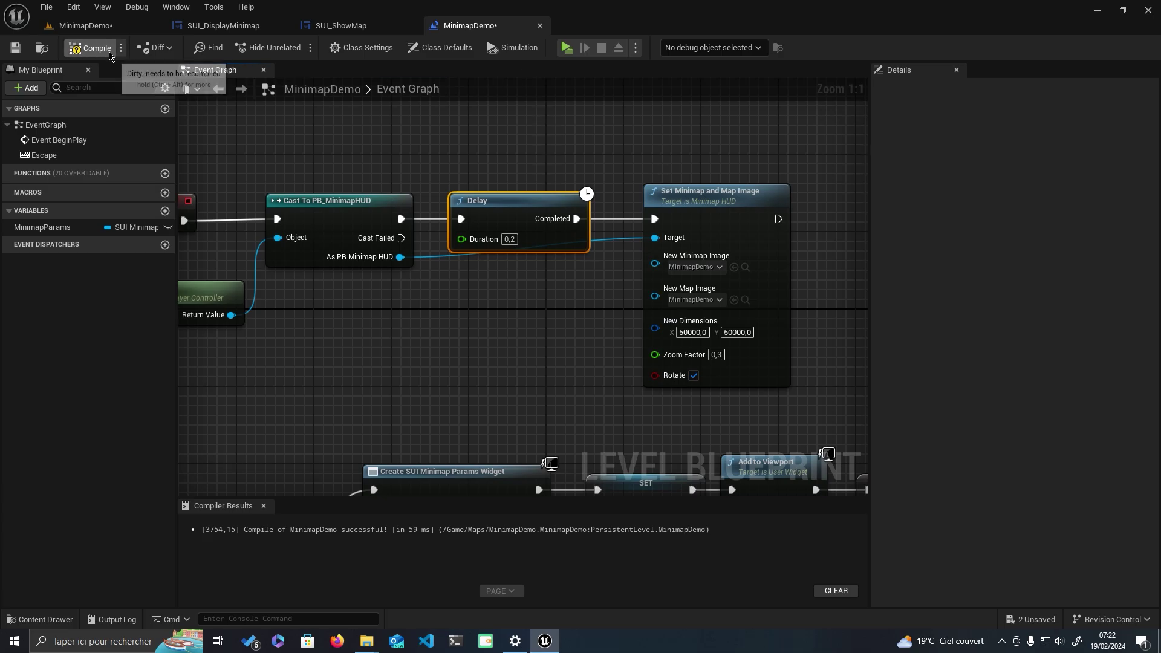
{"action": "left_click", "coordinate": [16, 47]}
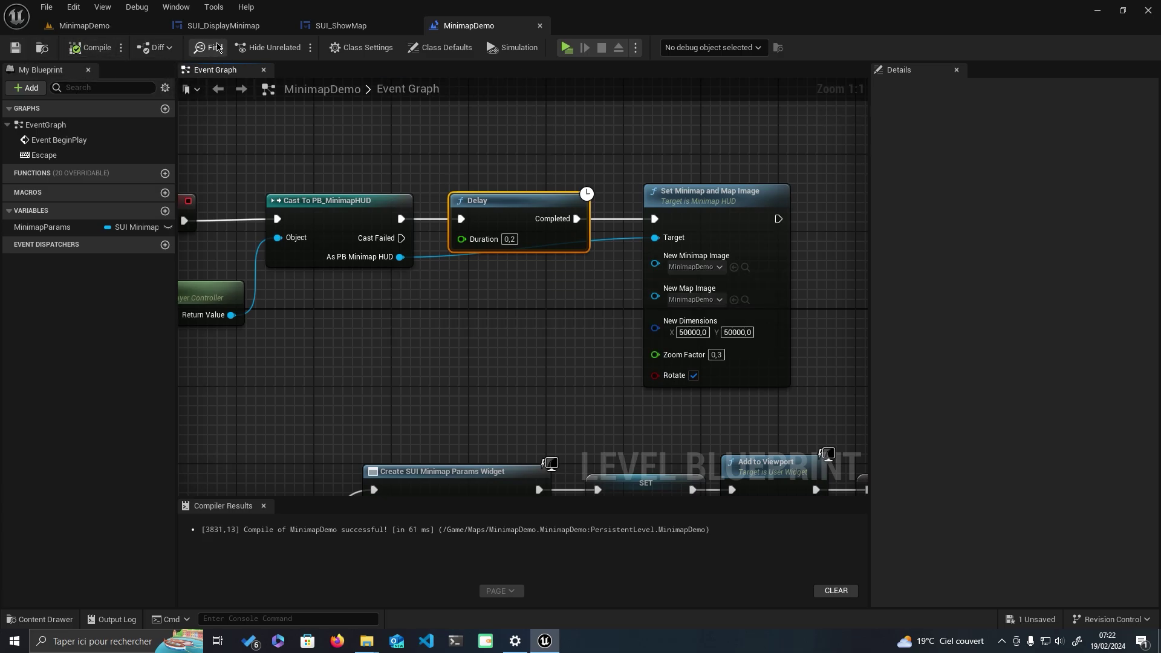
Play the level, run toward the houses, and toggle the full map and minimap settings.
{"action": "left_click", "coordinate": [564, 47]}
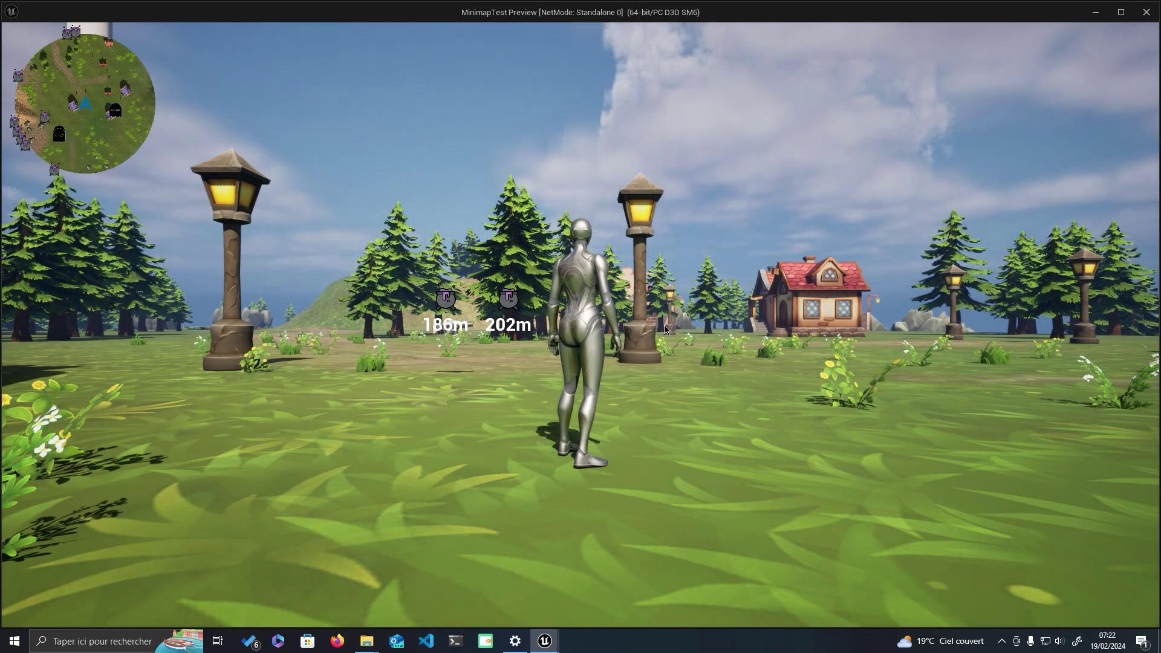
{"action": "key", "text": "w"}
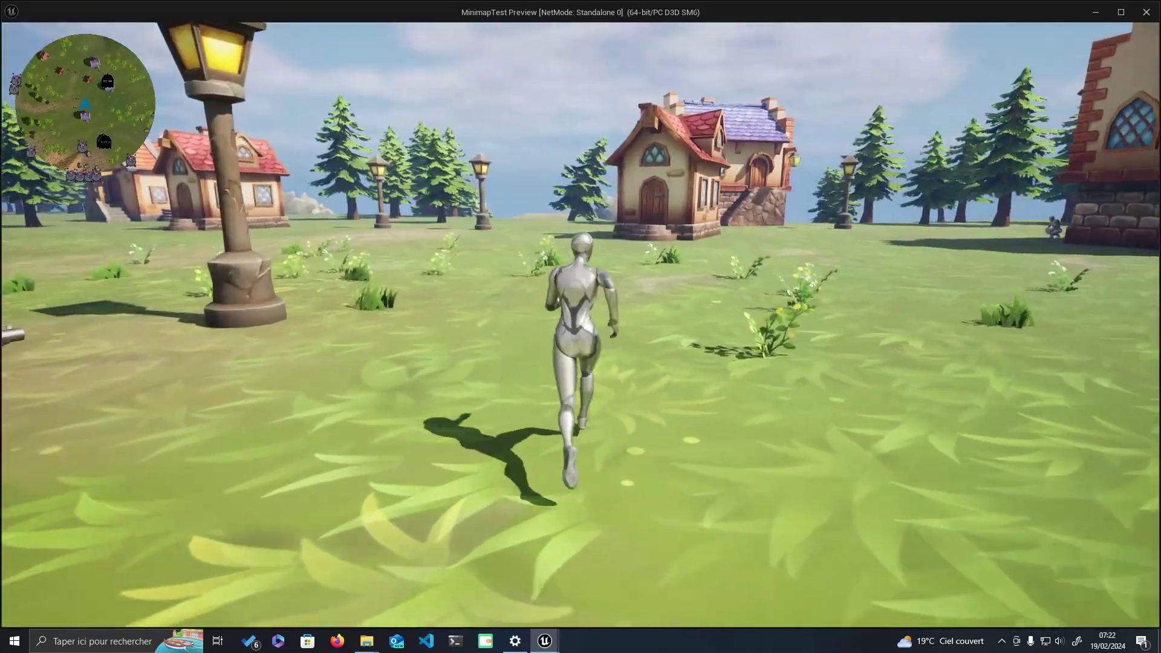
{"action": "key", "text": "m"}
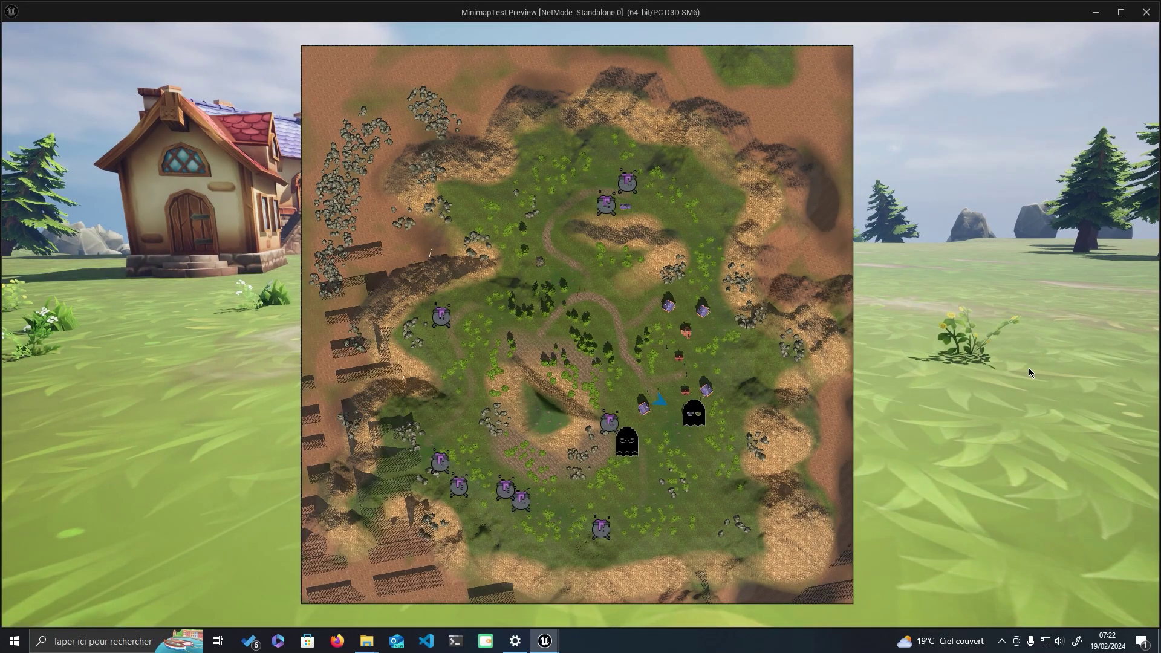
{"action": "key", "text": "m"}
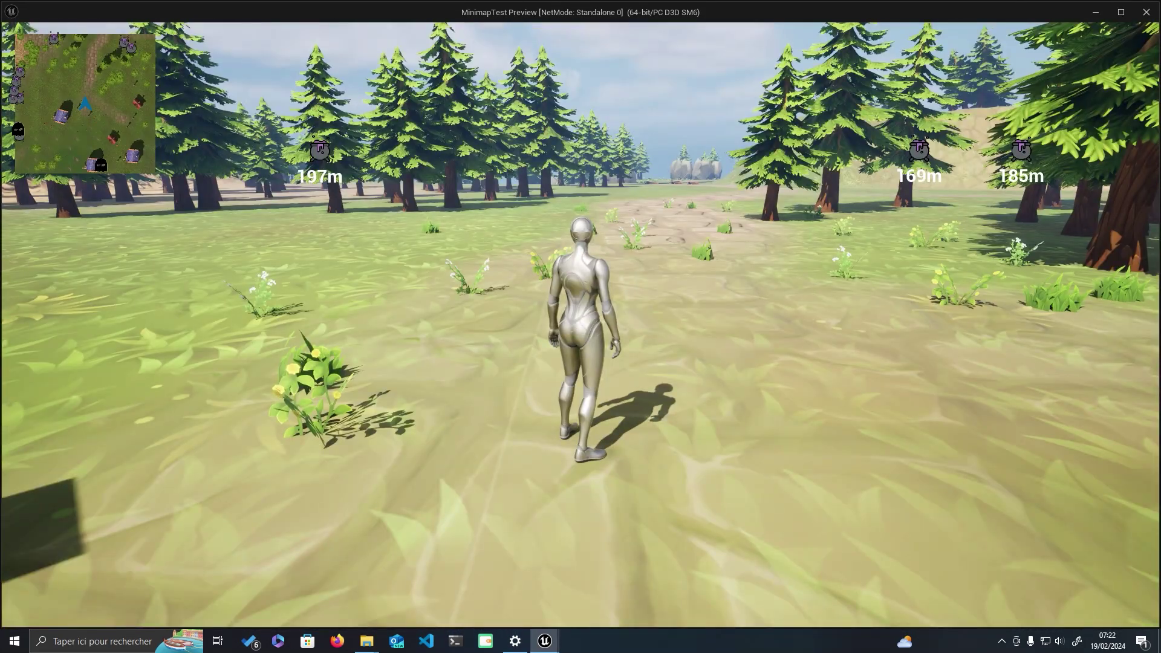
{"action": "key", "text": "Tab"}
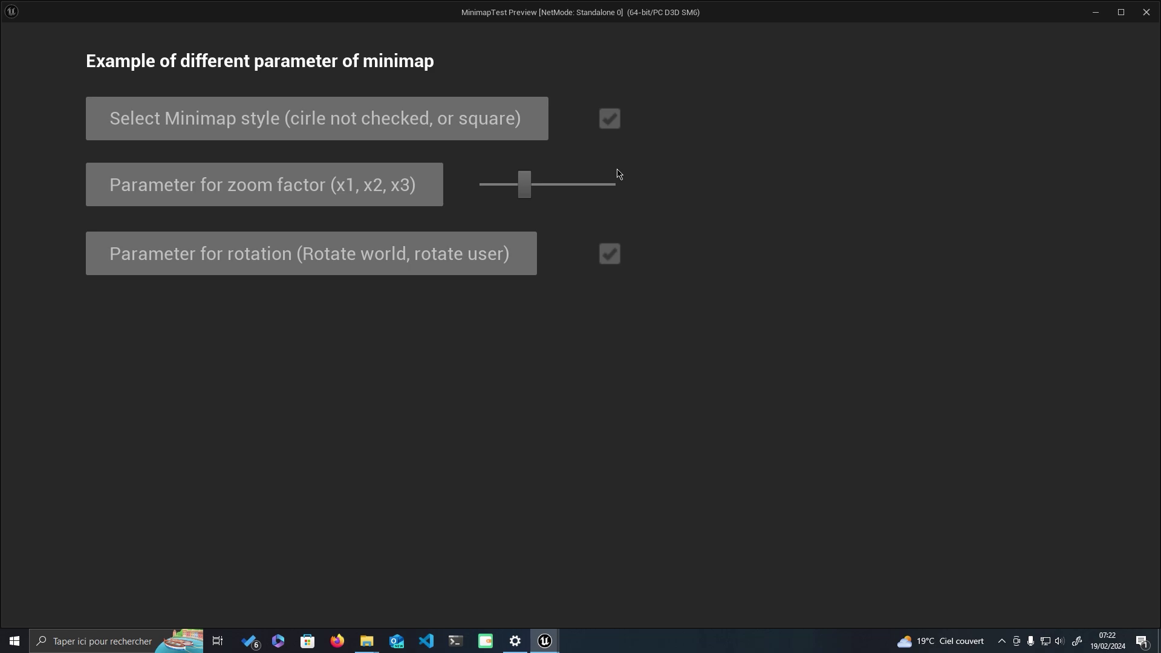
{"action": "key", "text": "Tab"}
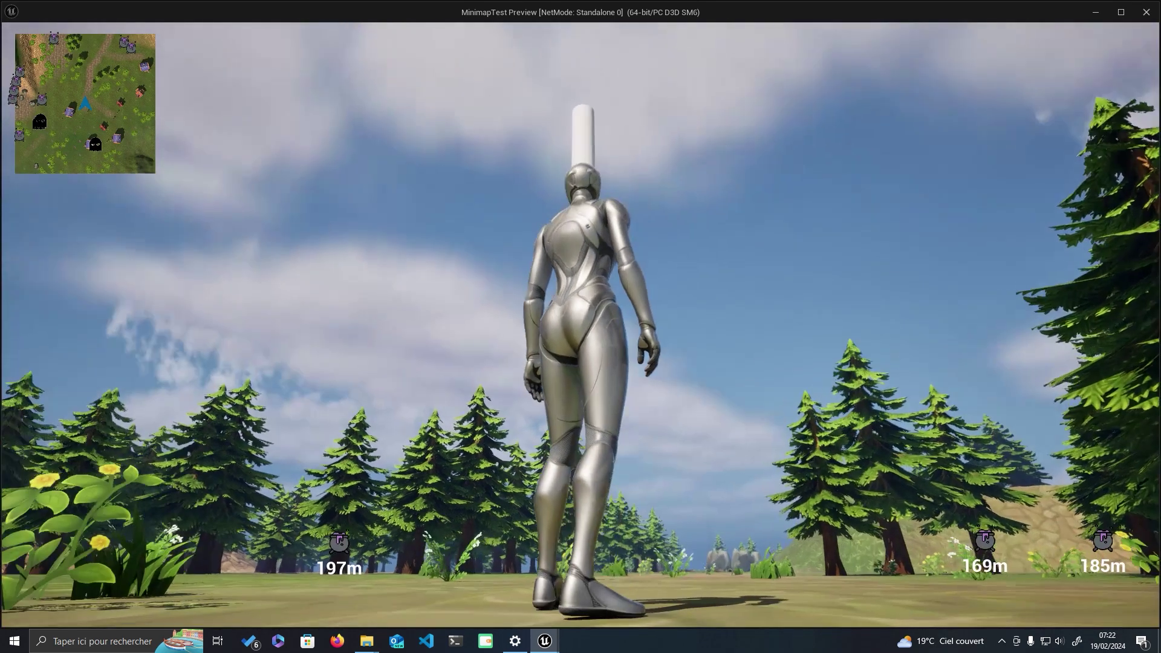
{"action": "key", "text": "Tab"}
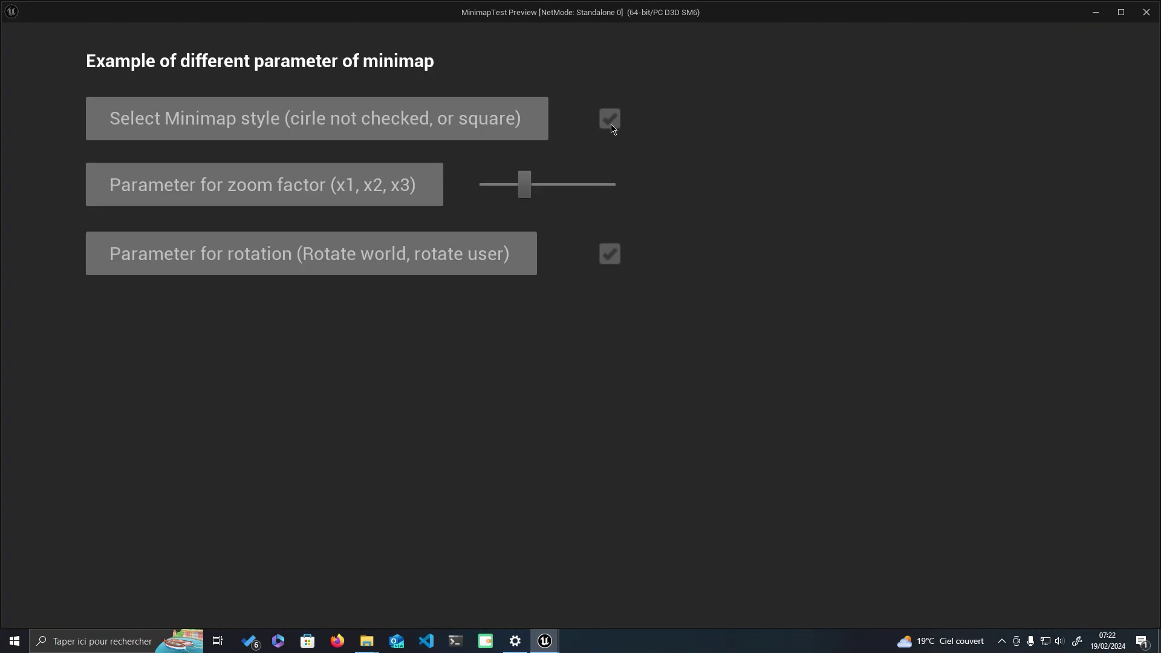
{"action": "key", "text": "Tab"}
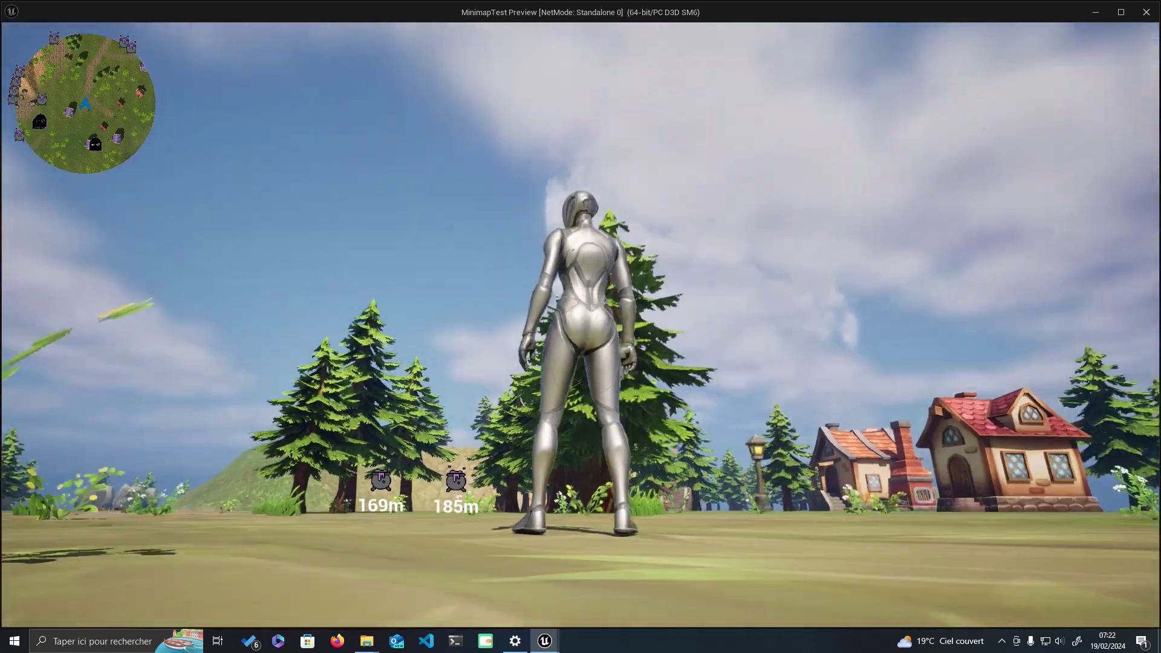
Switch the minimap style to square in the settings menu and run through the level.
{"action": "key", "text": "w"}
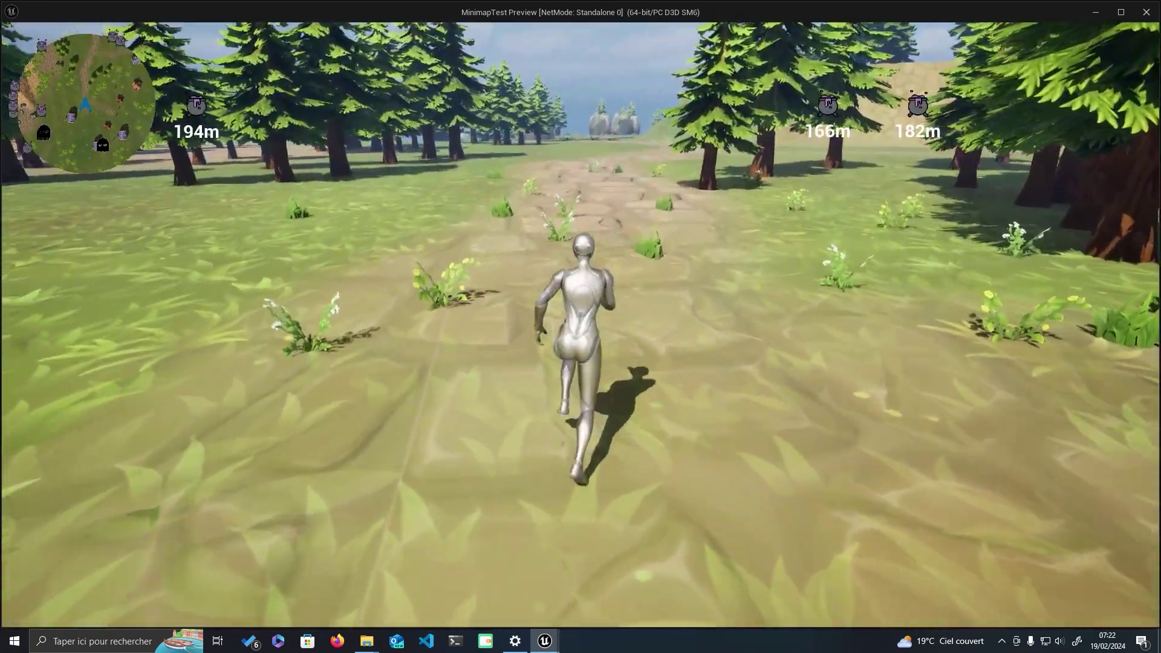
{"action": "key", "text": "Tab"}
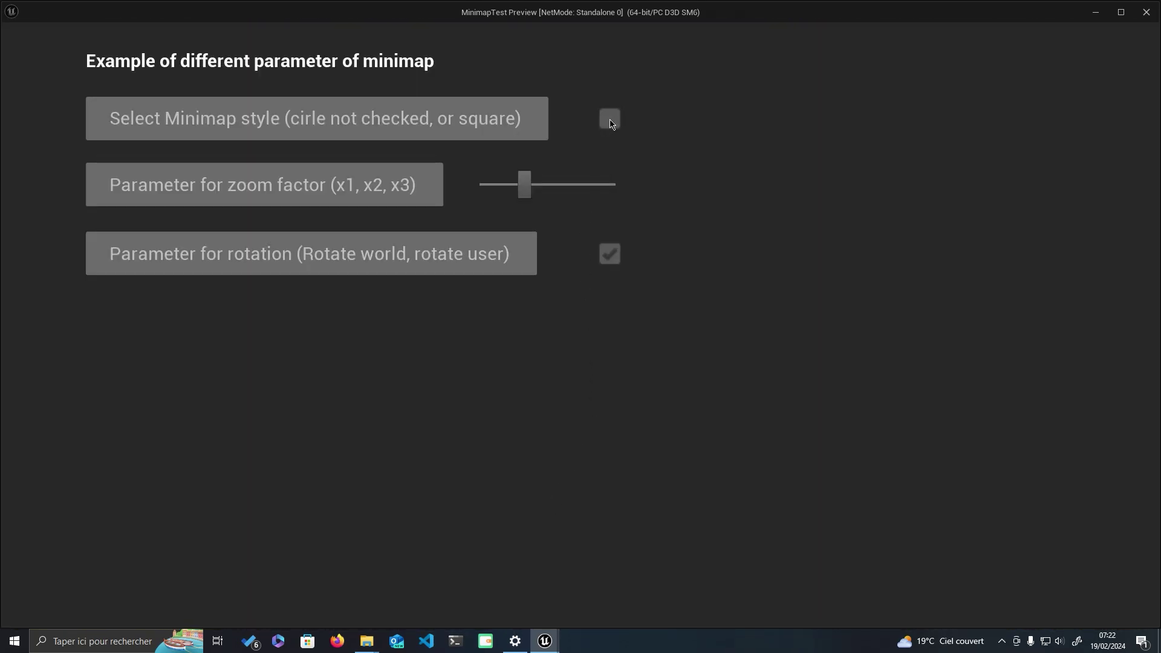
{"action": "left_click", "coordinate": [609, 120]}
{"action": "key", "text": "Tab"}
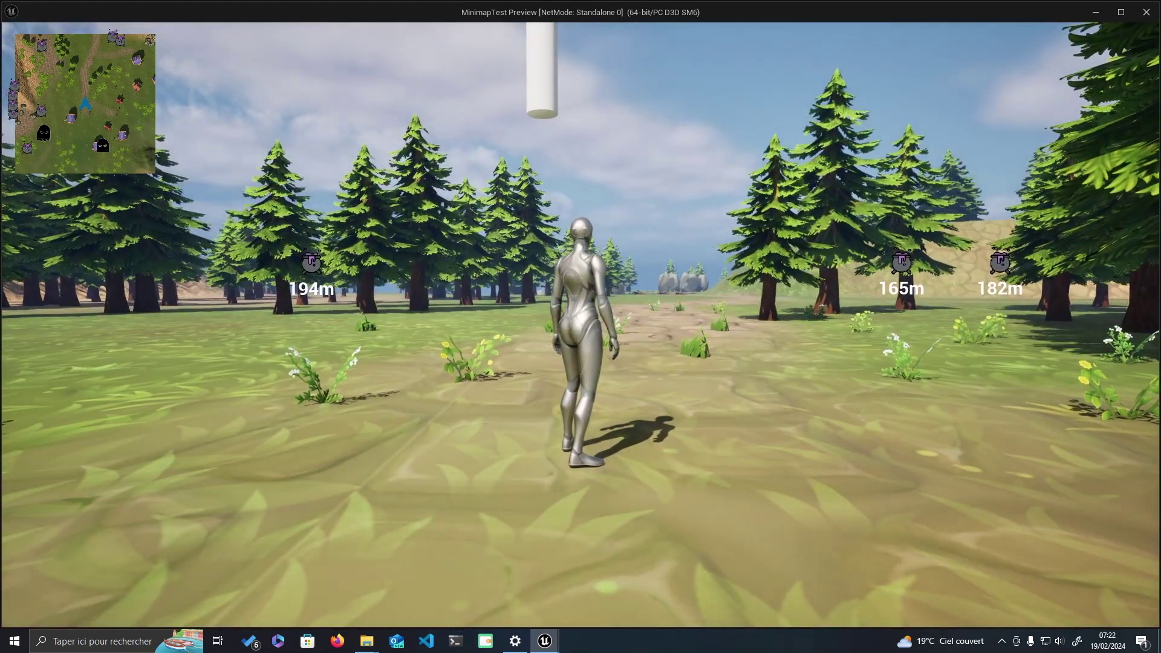
{"action": "key", "text": "Tab"}
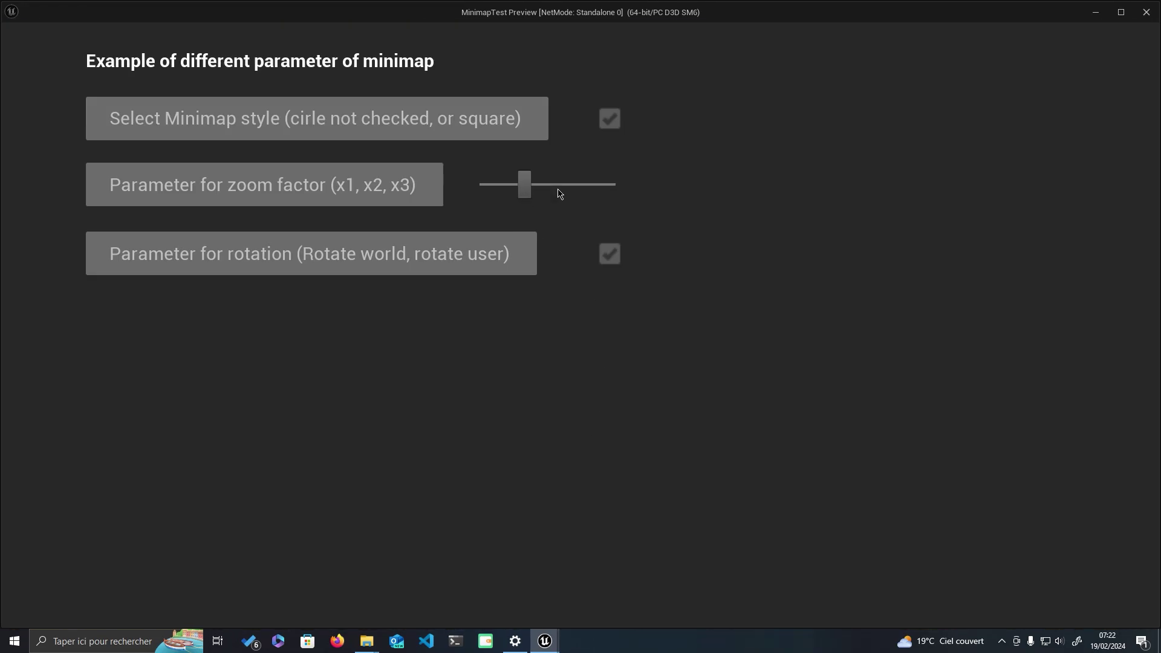
{"action": "key", "text": "Tab"}
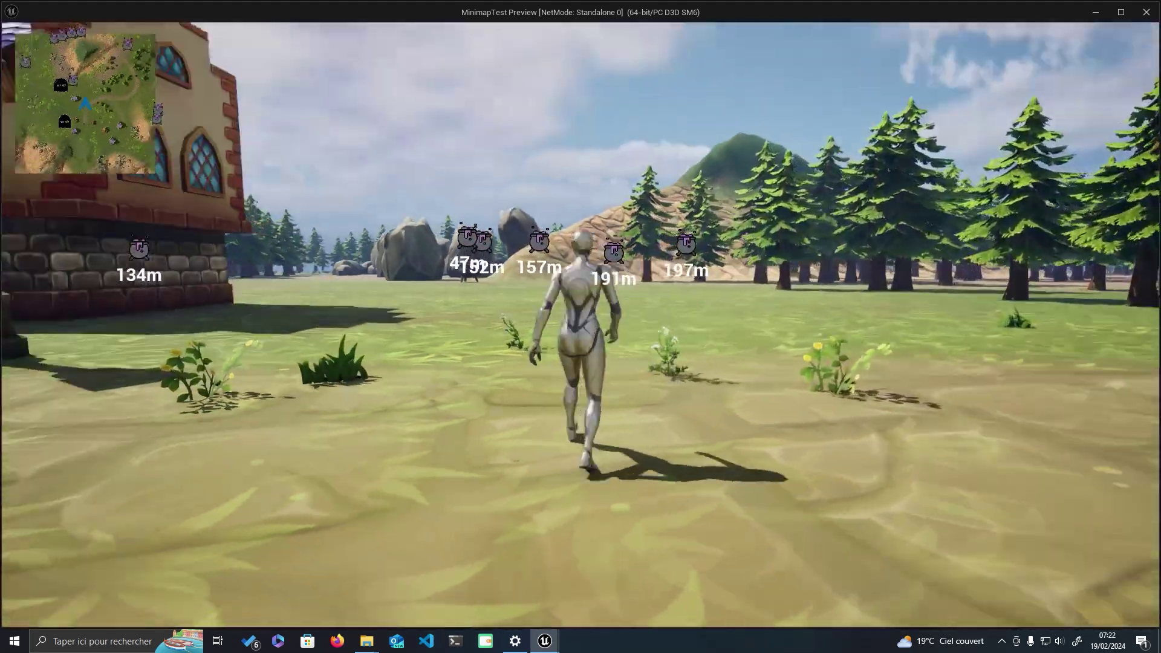
{"action": "key", "text": "w"}
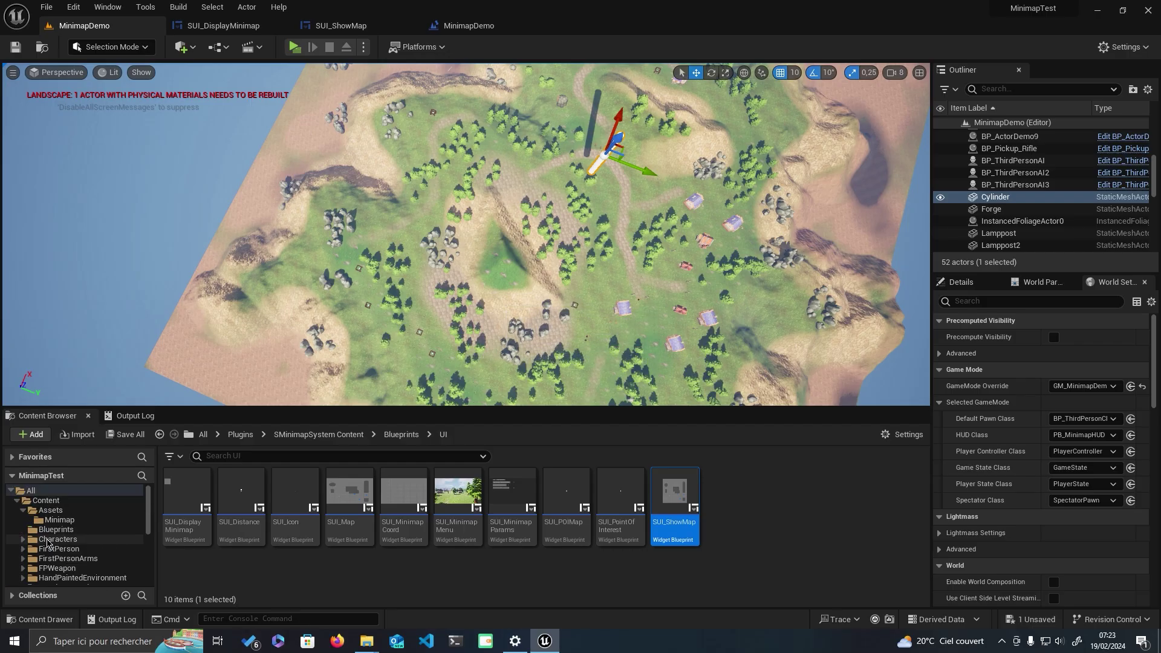
In the Blueprints content folder, create an Actor-based Blueprint class named BP_ActorOnMap.
{"action": "left_click", "coordinate": [59, 549]}
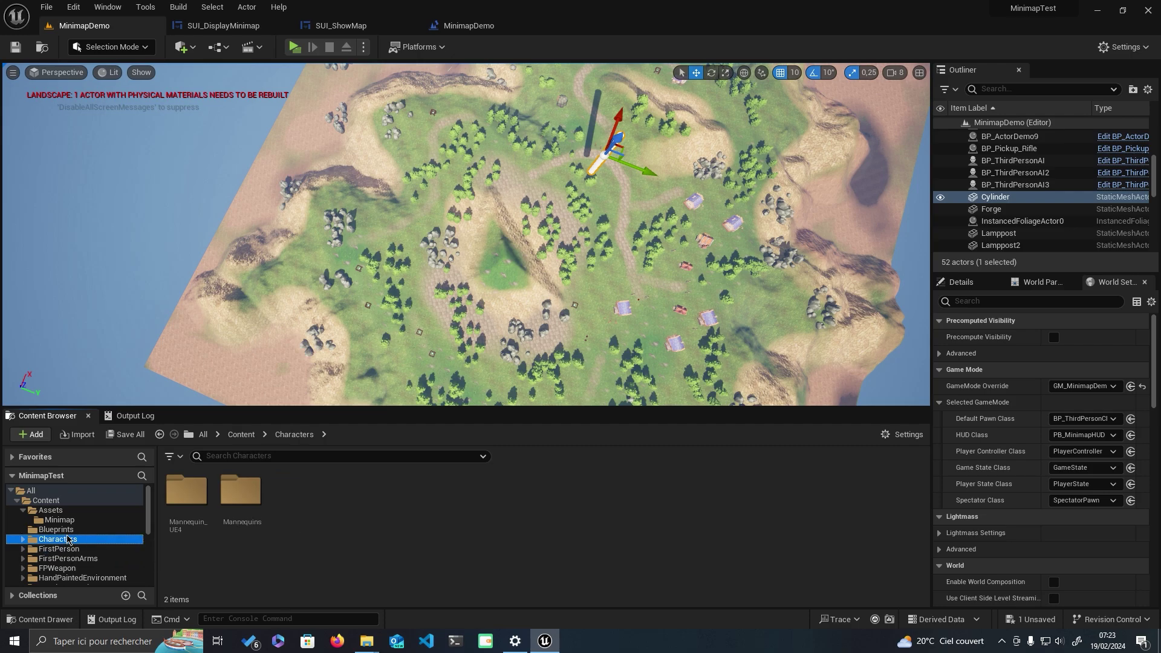
{"action": "left_click", "coordinate": [59, 530]}
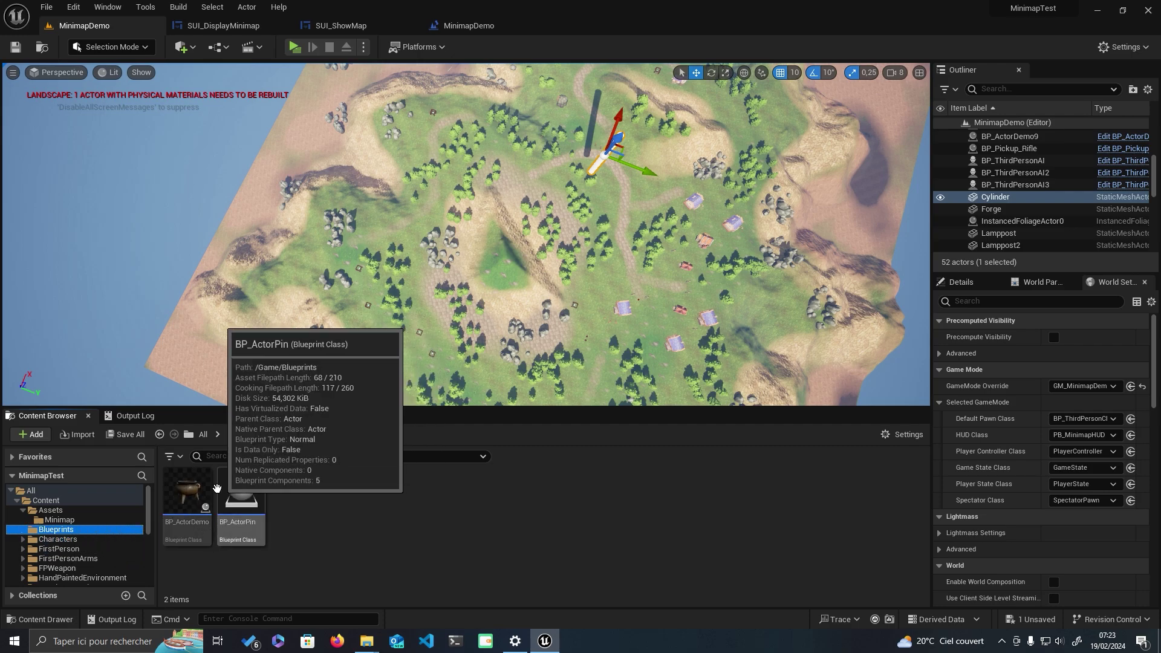
{"action": "left_click", "coordinate": [193, 495]}
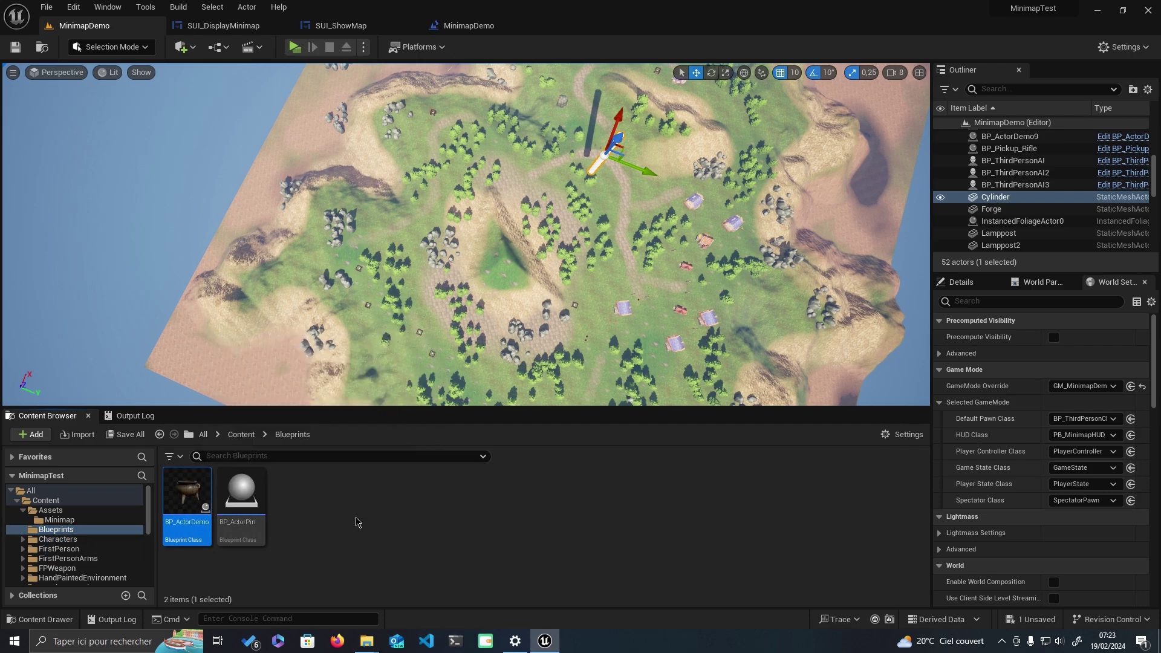
{"action": "right_click", "coordinate": [356, 523]}
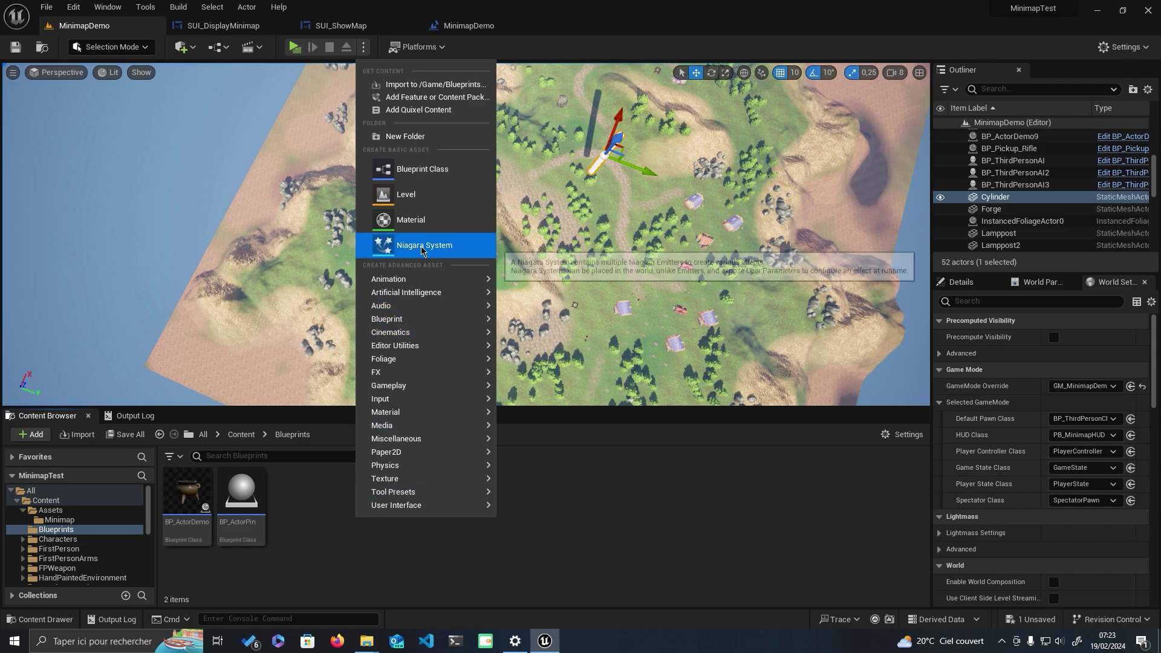
{"action": "left_click", "coordinate": [414, 169]}
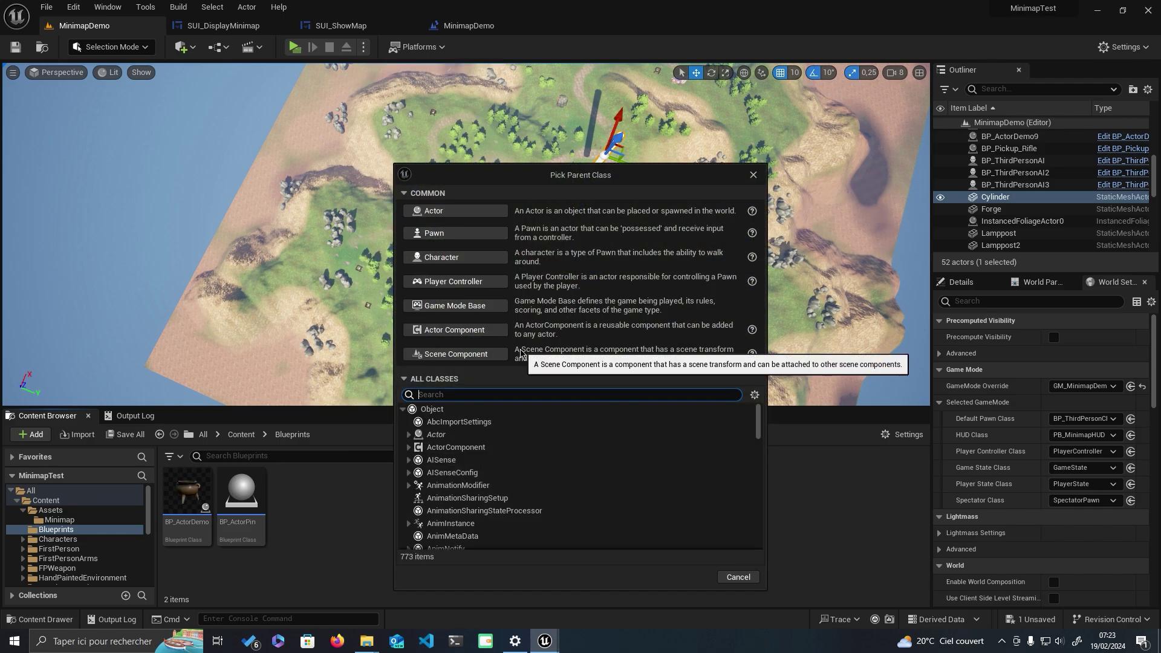
{"action": "left_click", "coordinate": [453, 210]}
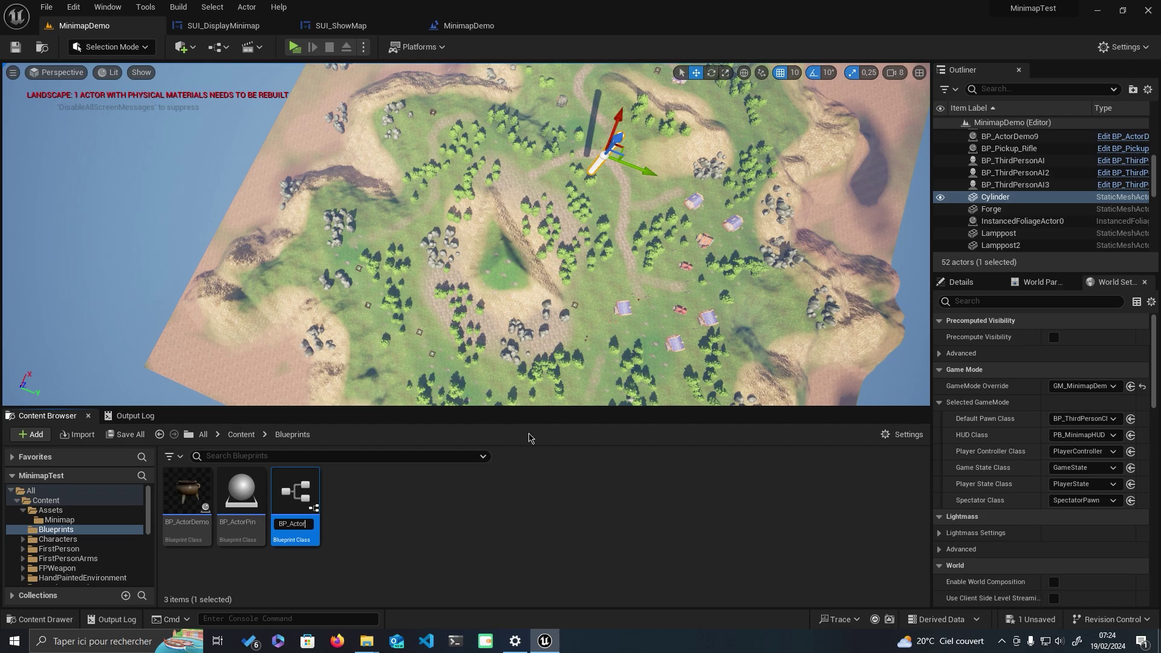
{"action": "key", "text": "Return"}
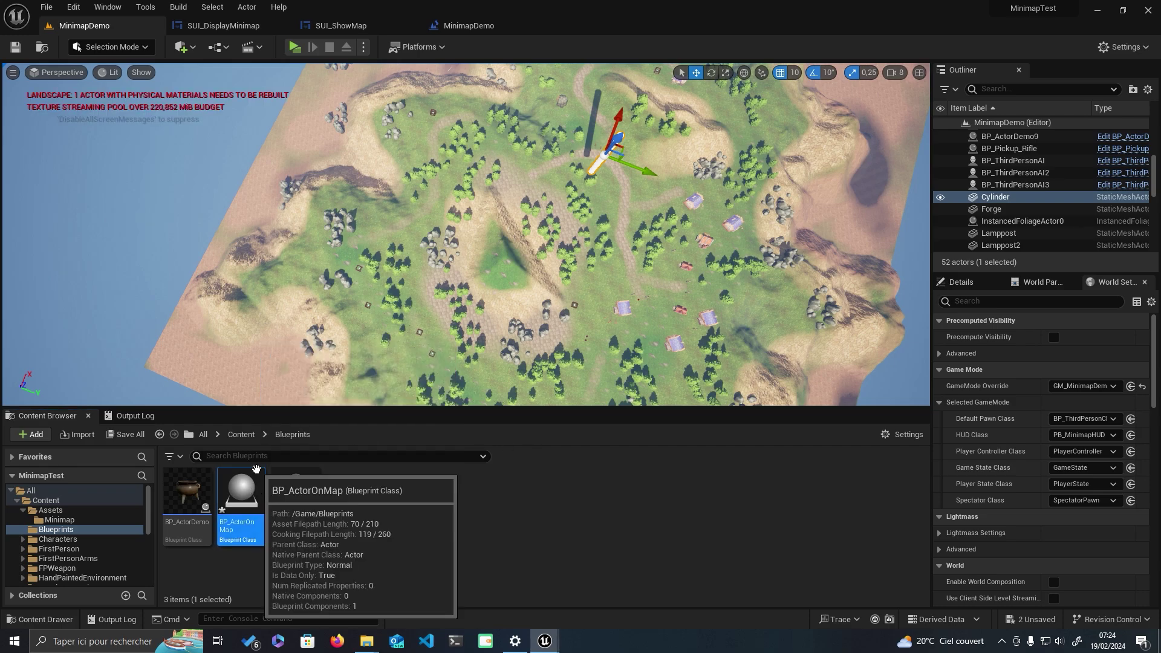
Open BP_ActorOnMap in a docked editor and add a StaticMesh component.
{"action": "double_click", "coordinate": [241, 497]}
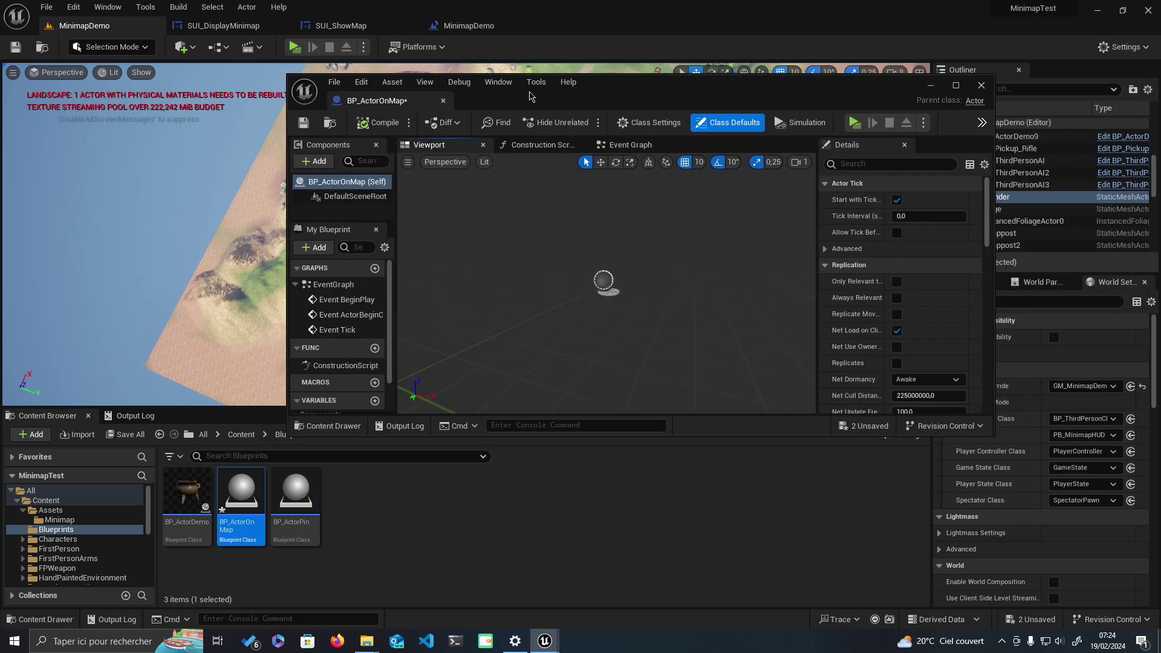
{"action": "left_click_drag", "start_coordinate": [354, 105], "coordinate": [472, 26]}
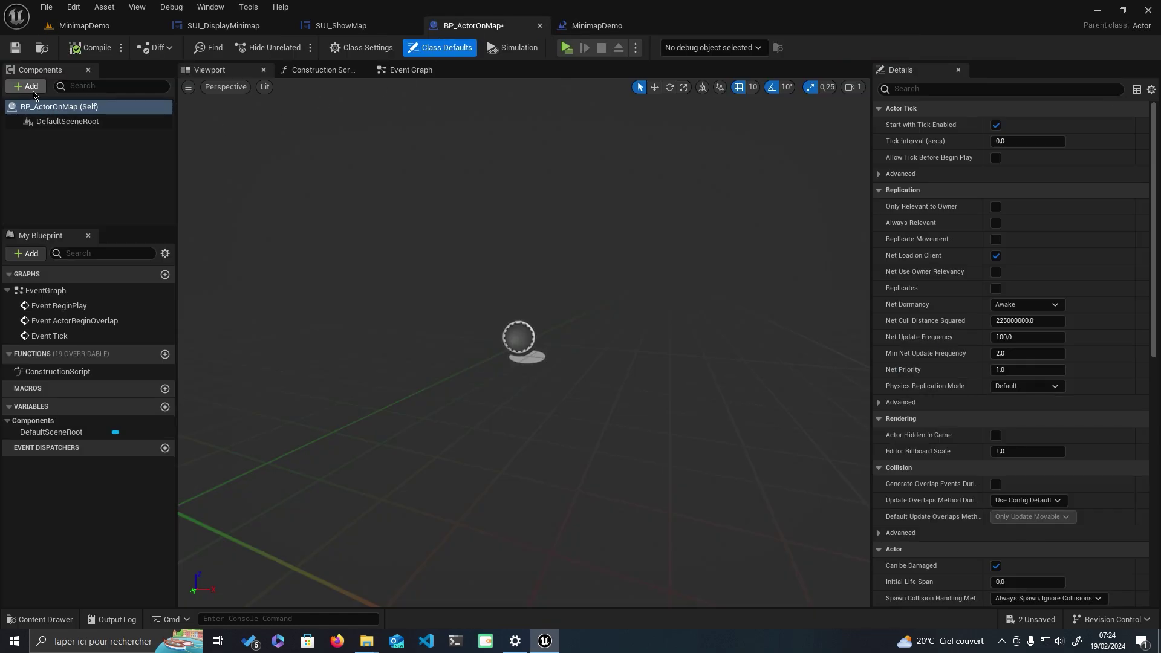
{"action": "left_click", "coordinate": [26, 85]}
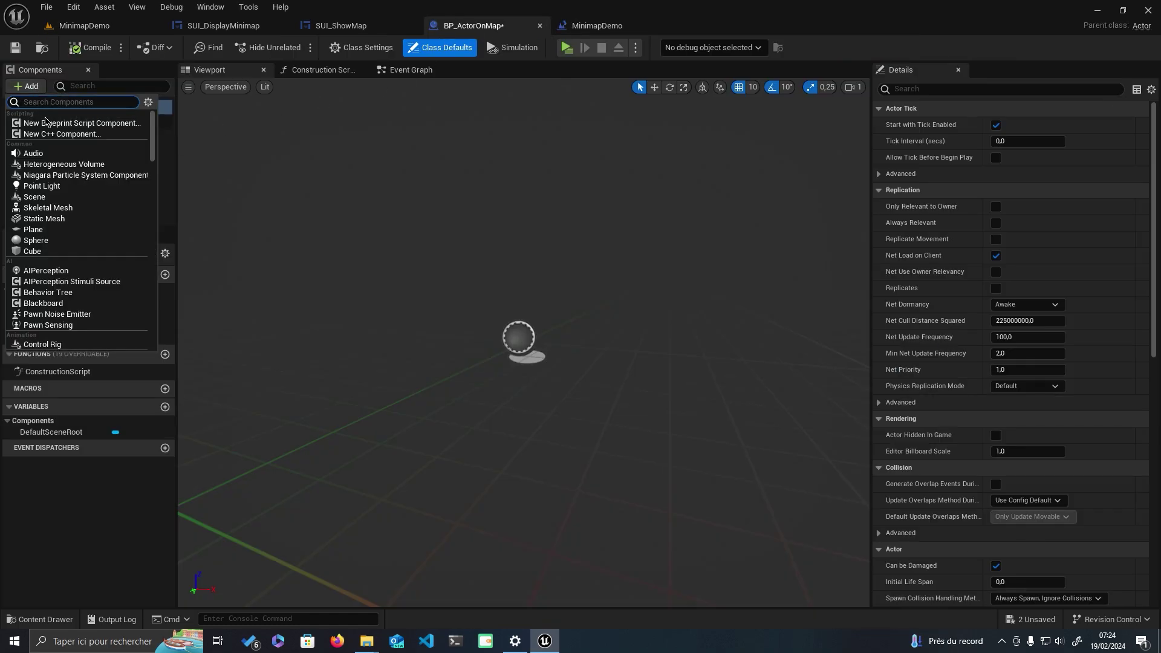
{"action": "left_click", "coordinate": [44, 218]}
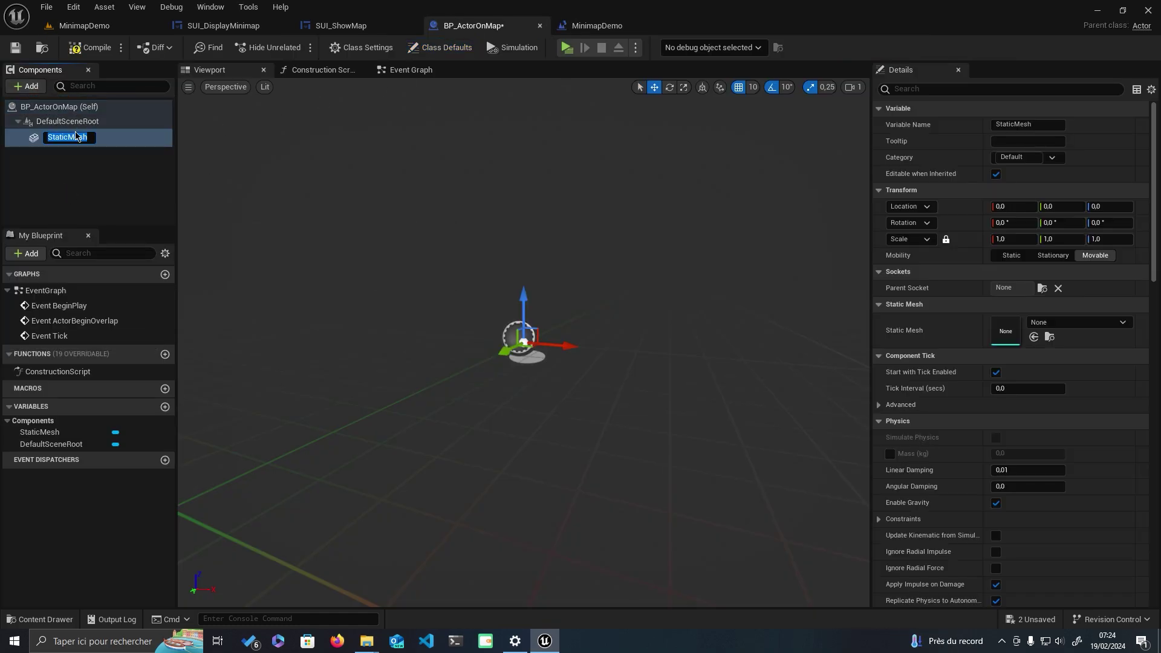
{"action": "key", "text": "Return"}
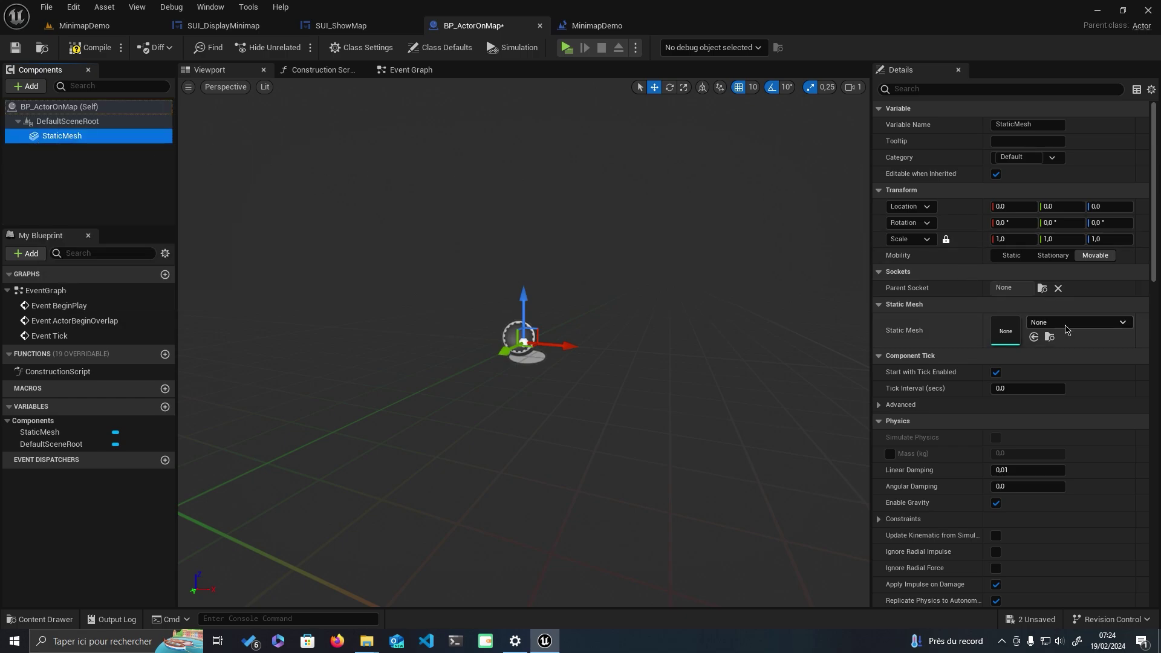
Set the StaticMesh component's mesh to Altar and frame it in the viewport.
{"action": "left_click", "coordinate": [1078, 322]}
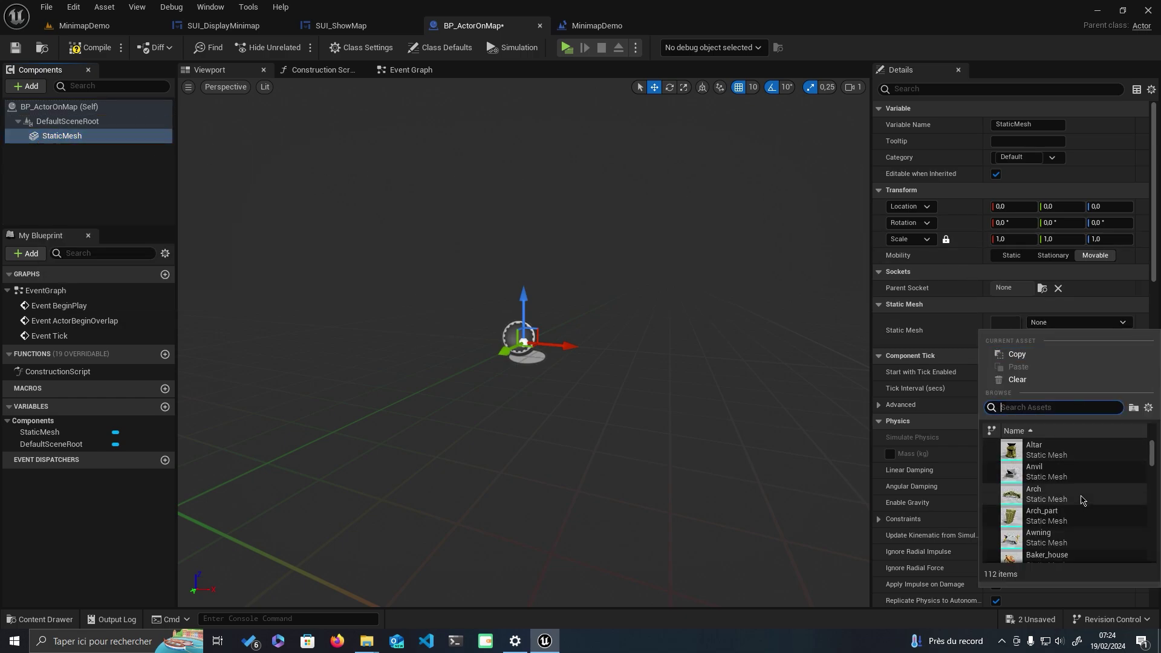
{"action": "mouse_move", "coordinate": [1035, 449]}
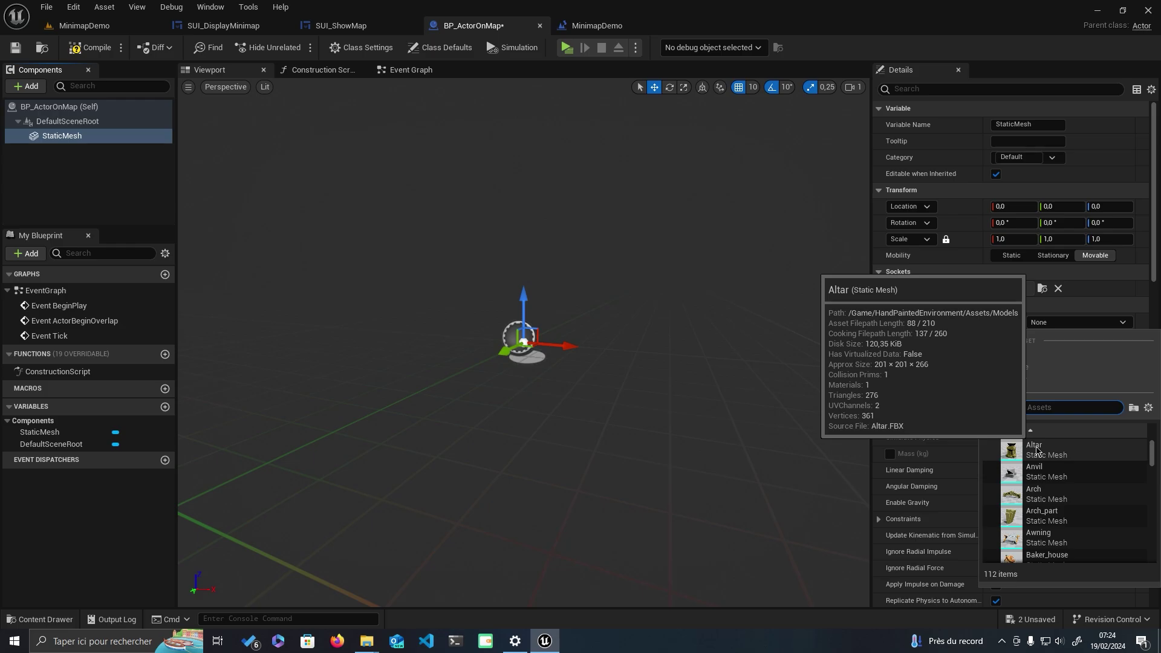
{"action": "left_click", "coordinate": [1037, 449]}
{"action": "key", "text": "f"}
{"action": "left_click_drag", "start_coordinate": [580, 346], "coordinate": [579, 346], "text": "alt"}
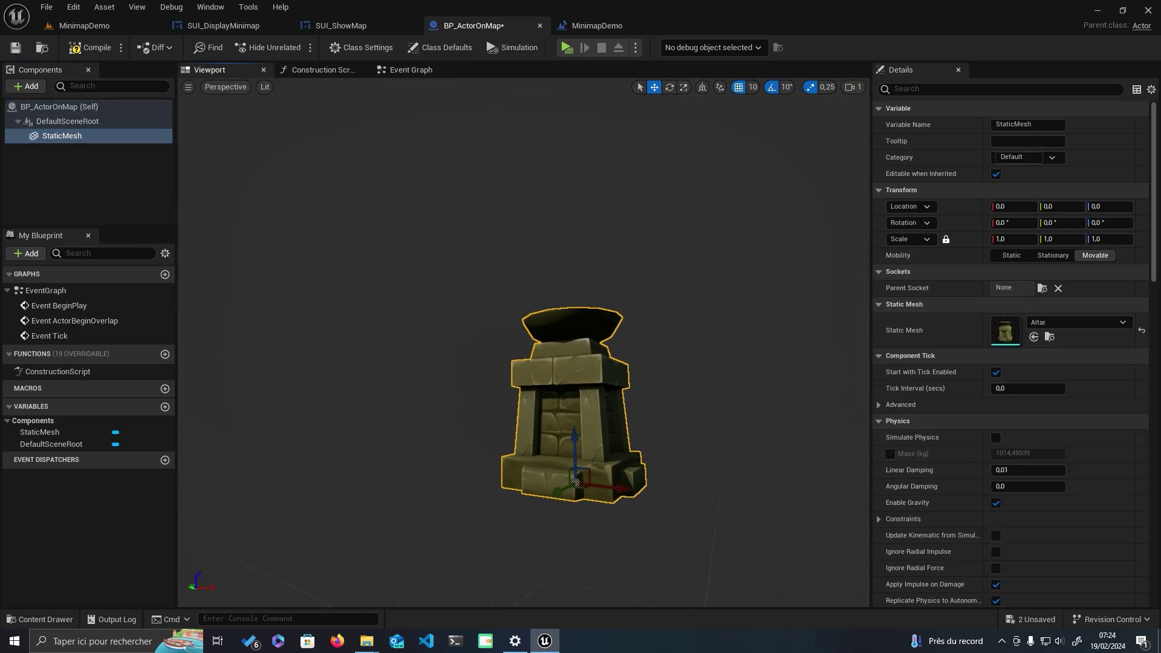
{"action": "right_click_drag", "start_coordinate": [580, 345], "coordinate": [579, 346], "text": "alt"}
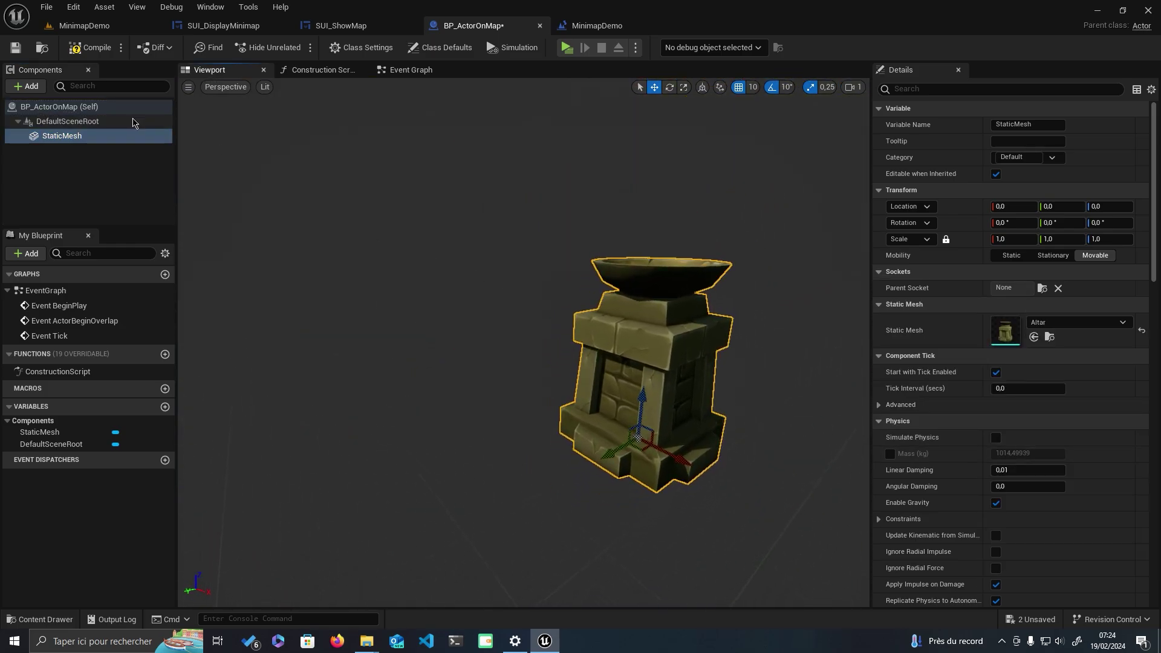
Add a PointOfInterest component to BP_ActorOnMap and mark it as static.
{"action": "left_click", "coordinate": [29, 87]}
{"action": "type", "text": "poi"}
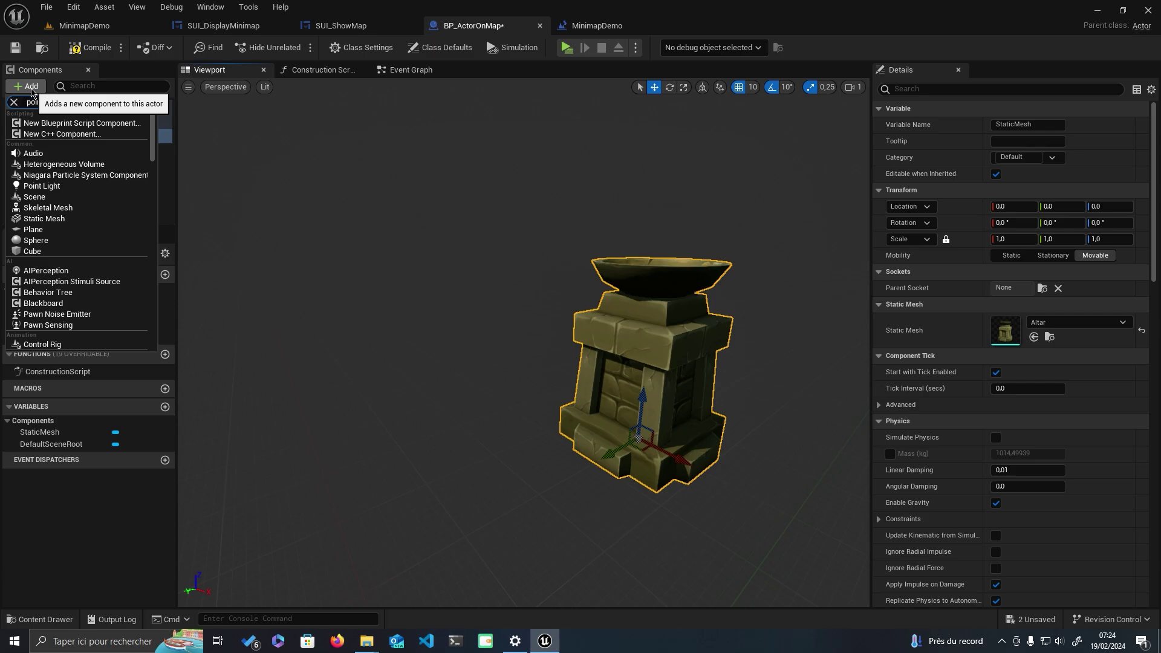
{"action": "type", "text": "n"}
{"action": "left_click", "coordinate": [55, 125]}
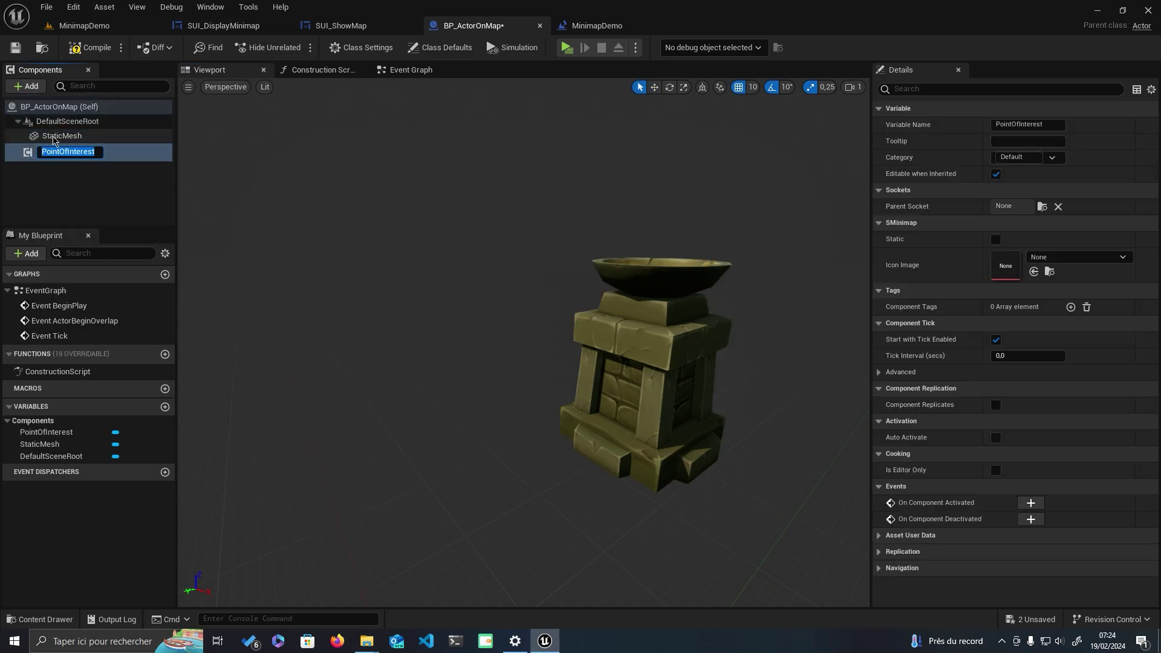
{"action": "key", "text": "Return"}
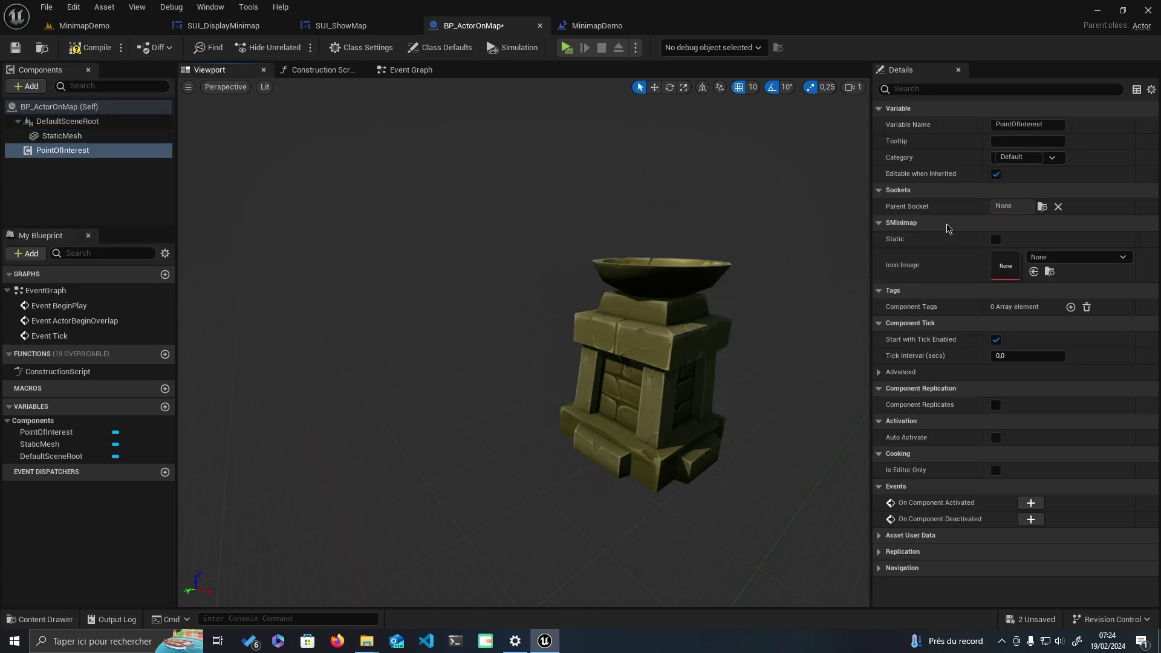
{"action": "left_click", "coordinate": [996, 240]}
Set the point-of-interest icon to the flag texture and save BP_ActorOnMap.
{"action": "left_click", "coordinate": [1081, 257]}
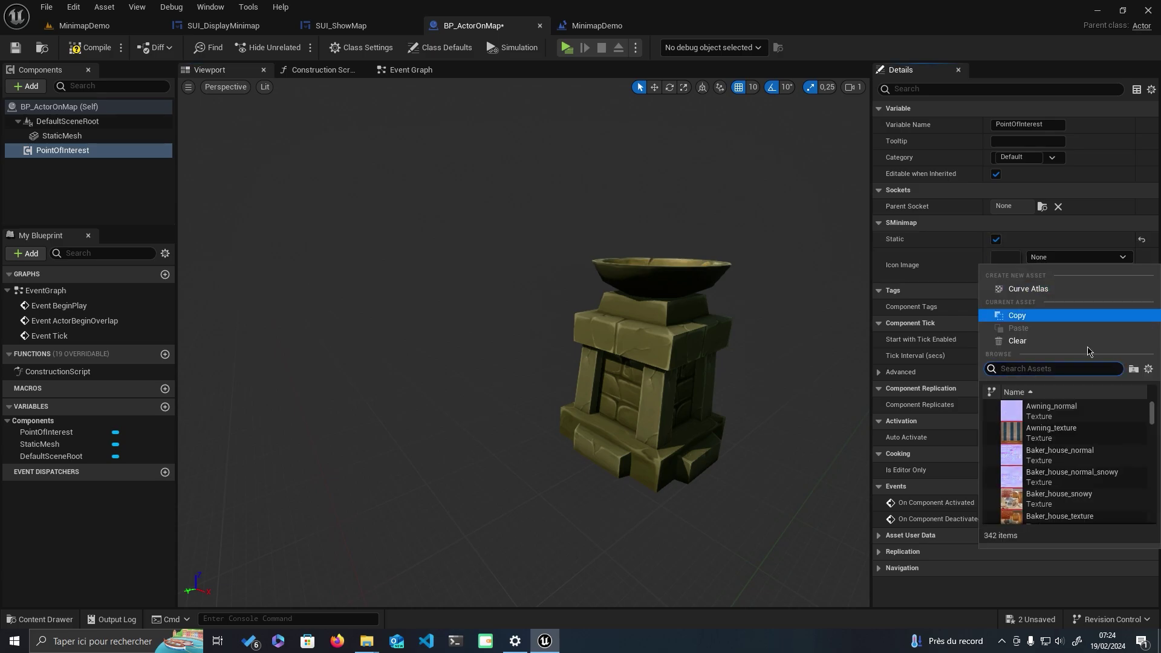
{"action": "scroll", "coordinate": [1109, 452], "scroll_direction": "down", "scroll_amount": 2}
{"action": "scroll", "coordinate": [1102, 445], "scroll_direction": "down", "scroll_amount": 2}
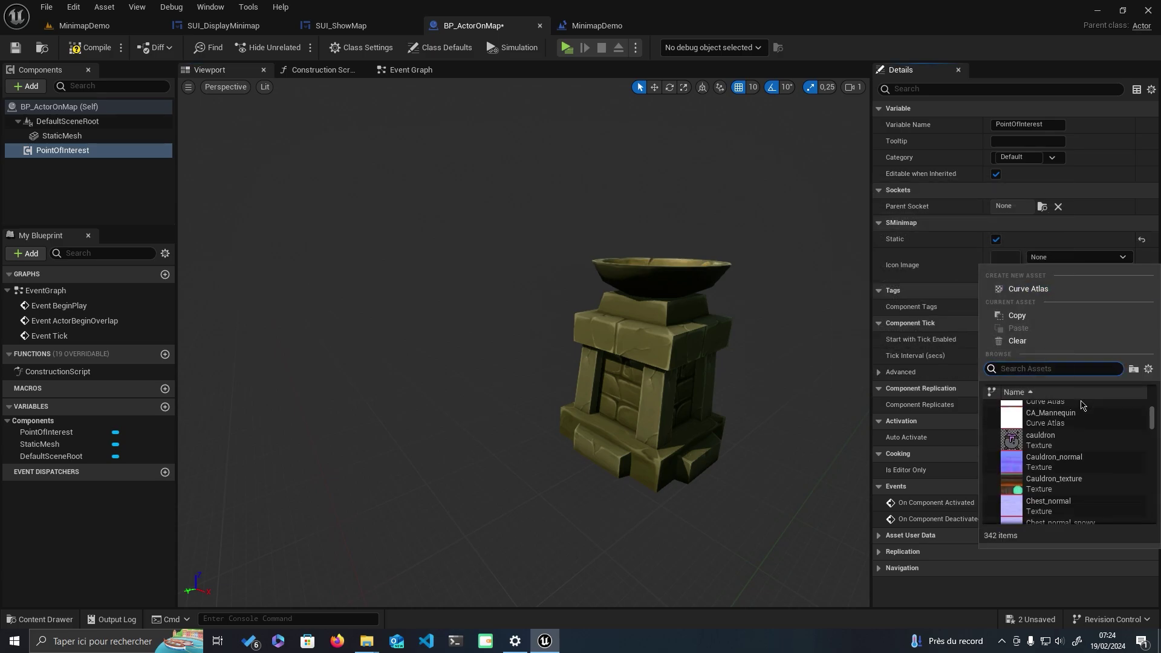
{"action": "scroll", "coordinate": [1093, 426], "scroll_direction": "down", "scroll_amount": 2}
{"action": "scroll", "coordinate": [1080, 404], "scroll_direction": "down", "scroll_amount": 2}
{"action": "scroll", "coordinate": [1080, 407], "scroll_direction": "down", "scroll_amount": 2}
{"action": "scroll", "coordinate": [1079, 409], "scroll_direction": "down", "scroll_amount": 2}
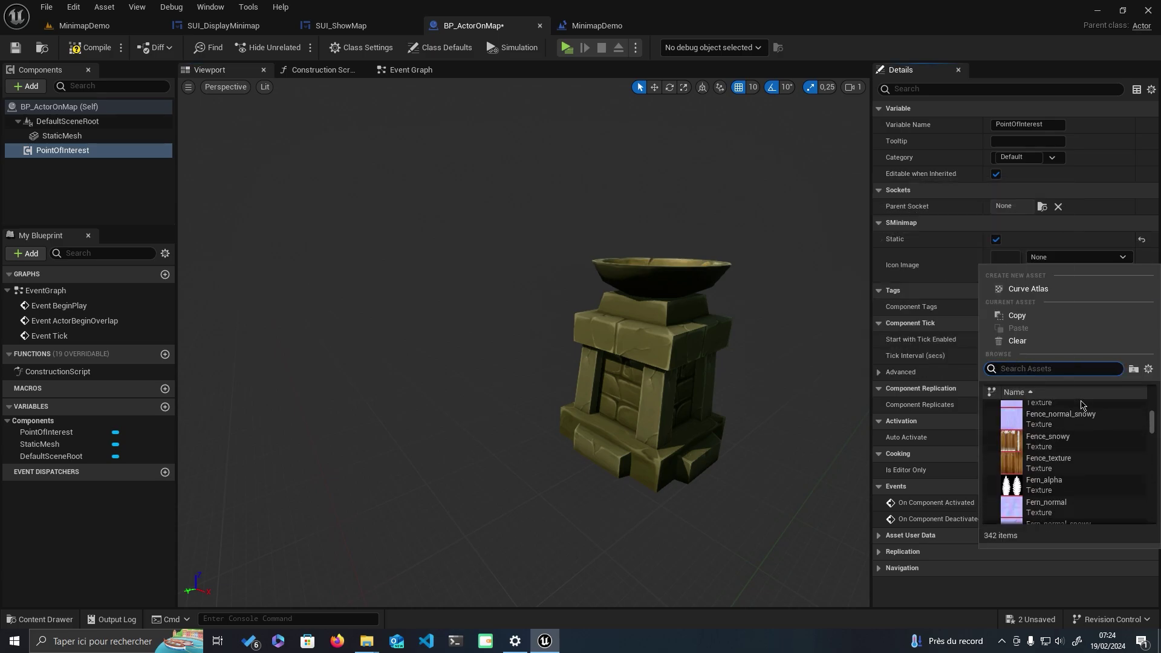
{"action": "scroll", "coordinate": [1076, 413], "scroll_direction": "down", "scroll_amount": 2}
{"action": "scroll", "coordinate": [1076, 416], "scroll_direction": "down", "scroll_amount": 1}
{"action": "scroll", "coordinate": [1075, 417], "scroll_direction": "down", "scroll_amount": 1}
{"action": "scroll", "coordinate": [1075, 416], "scroll_direction": "down", "scroll_amount": 1}
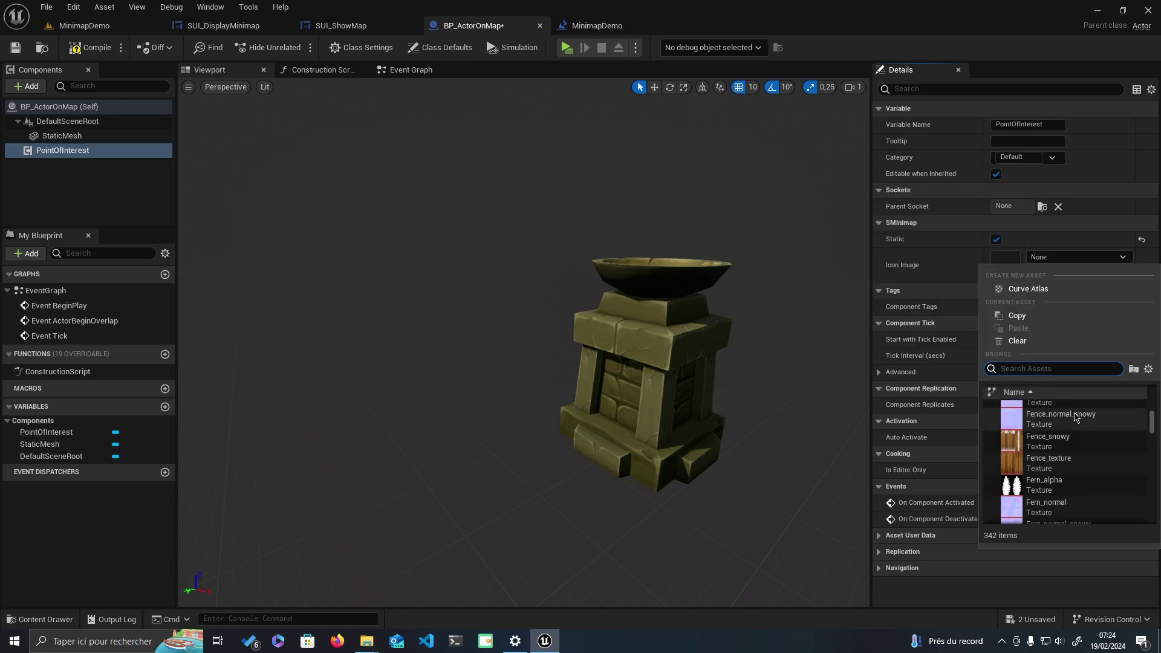
{"action": "scroll", "coordinate": [1074, 416], "scroll_direction": "down", "scroll_amount": 2}
{"action": "scroll", "coordinate": [1076, 417], "scroll_direction": "down", "scroll_amount": 2}
{"action": "scroll", "coordinate": [1074, 418], "scroll_direction": "down", "scroll_amount": 2}
{"action": "scroll", "coordinate": [1062, 422], "scroll_direction": "down", "scroll_amount": 2}
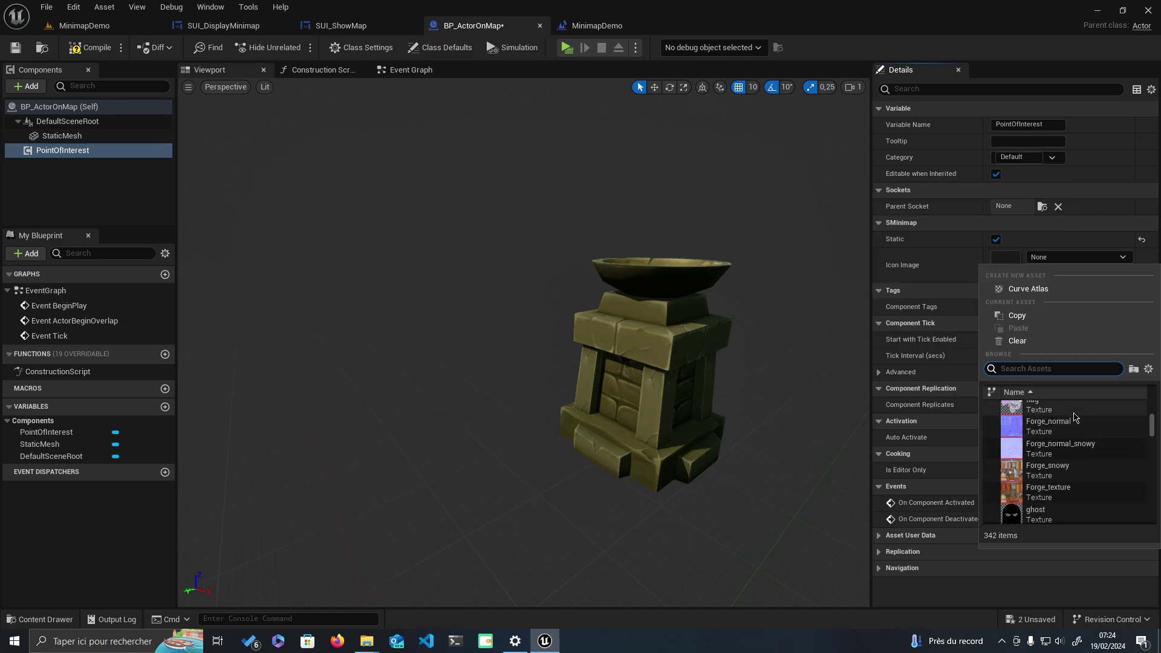
{"action": "scroll", "coordinate": [1048, 426], "scroll_direction": "down", "scroll_amount": 2}
{"action": "left_click", "coordinate": [1042, 427]}
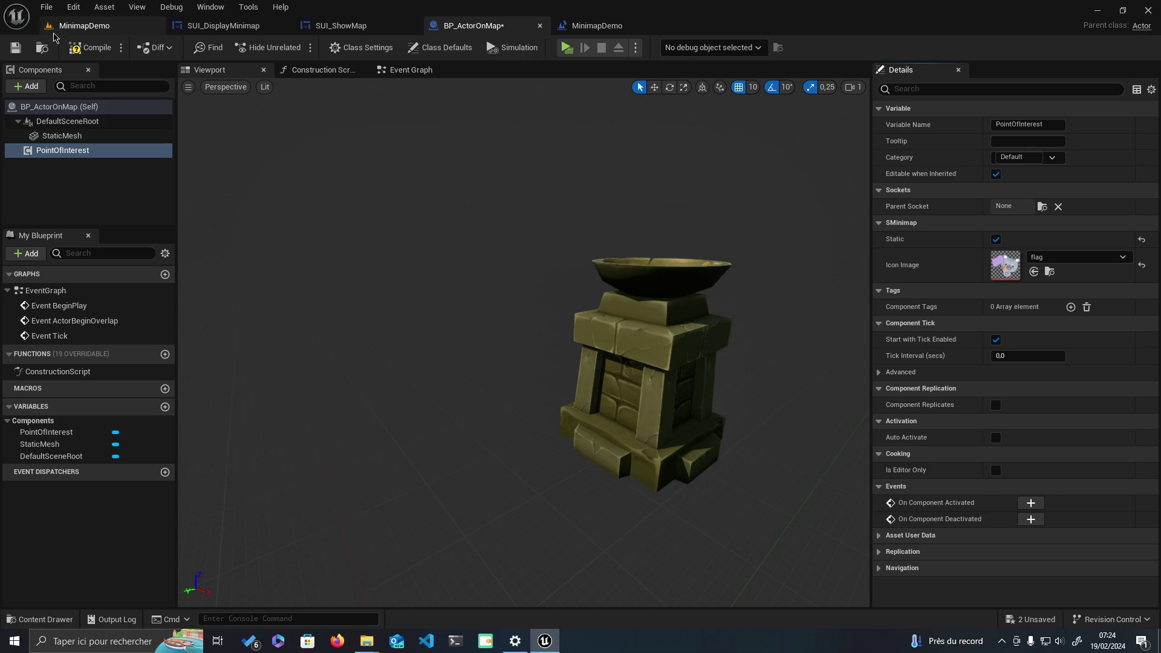
{"action": "left_click", "coordinate": [15, 49]}
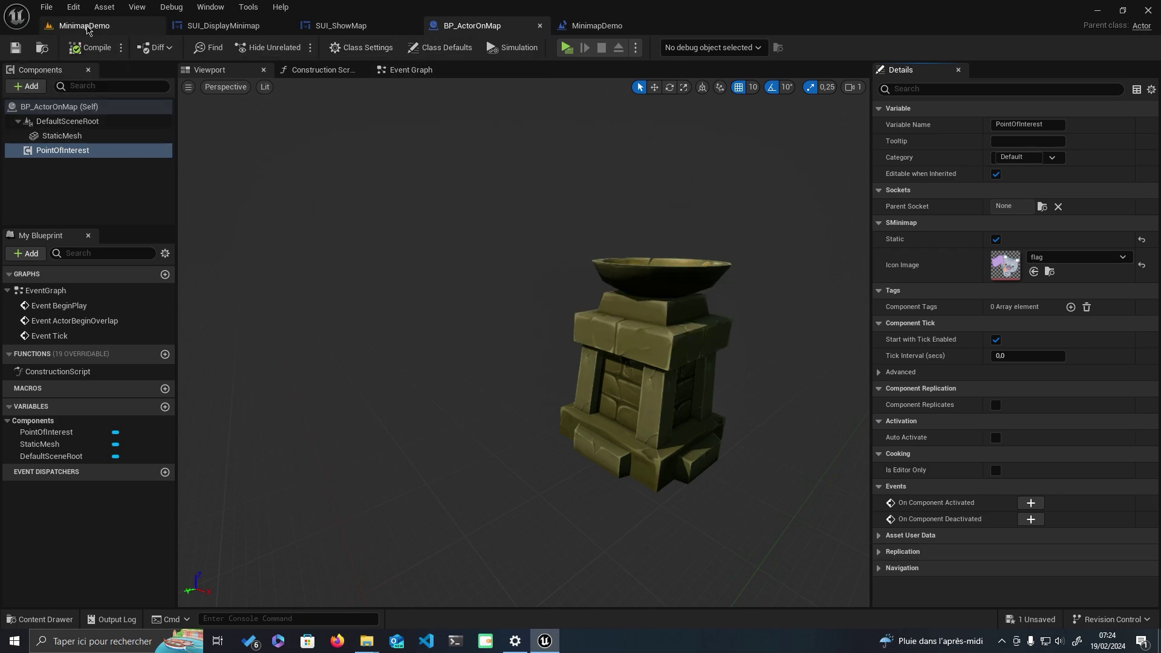
{"action": "left_click", "coordinate": [87, 25]}
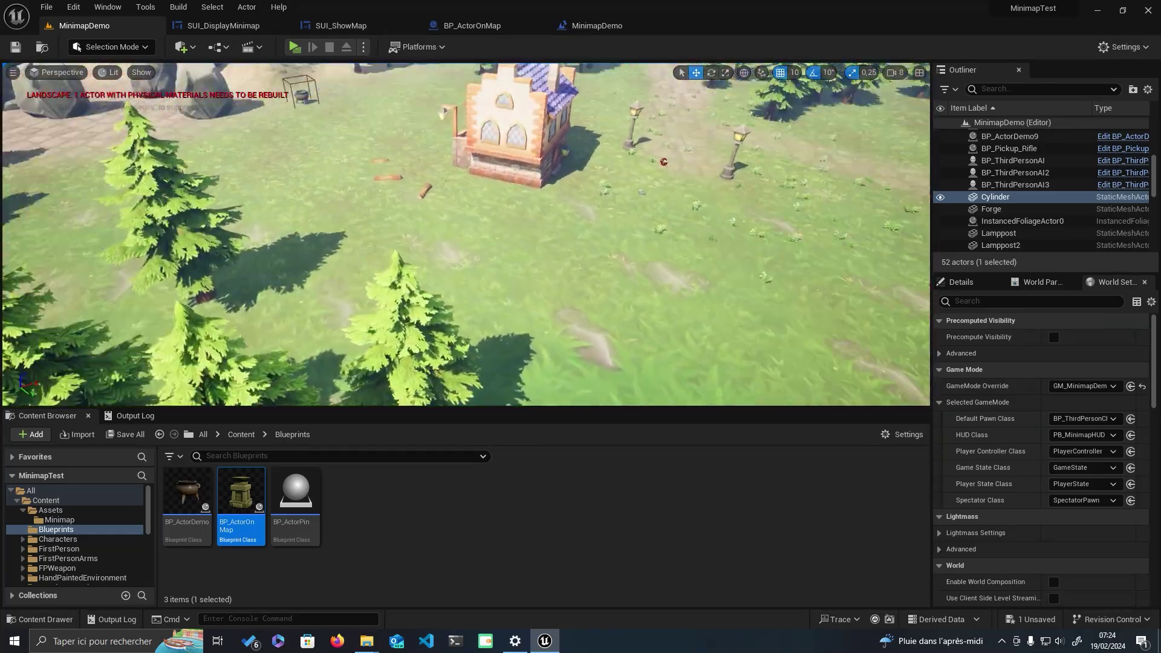
Place a BP_ActorOnMap pedestal near the village houses and run the character up to it.
{"action": "left_click_drag", "start_coordinate": [240, 503], "coordinate": [541, 196]}
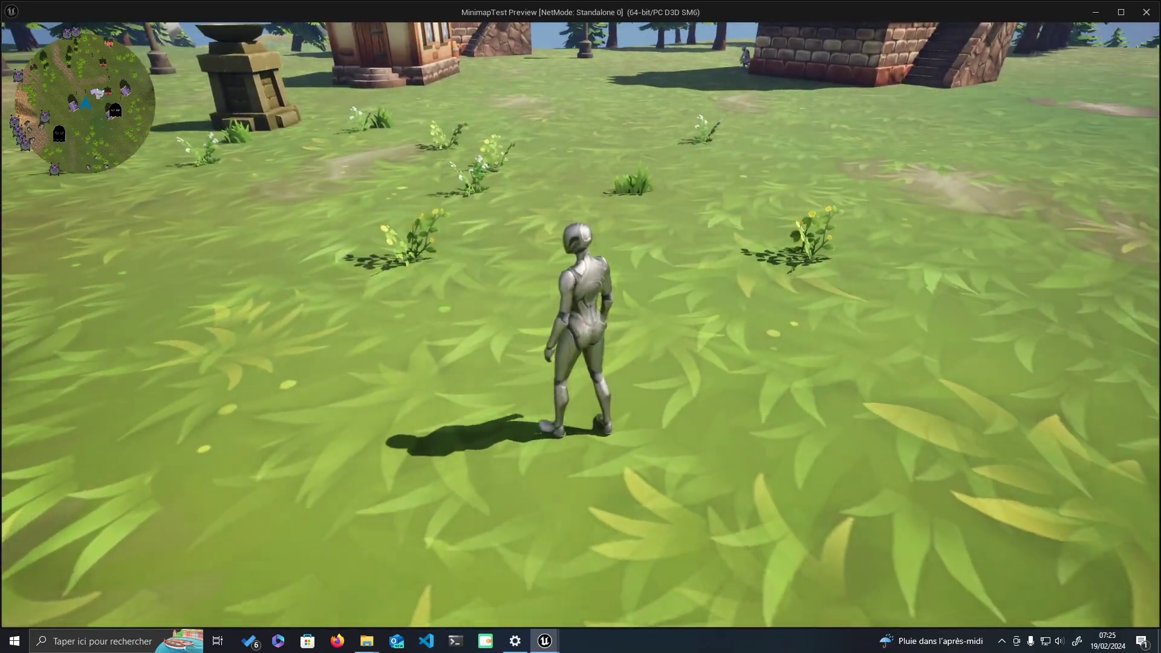
{"action": "key", "text": "w"}
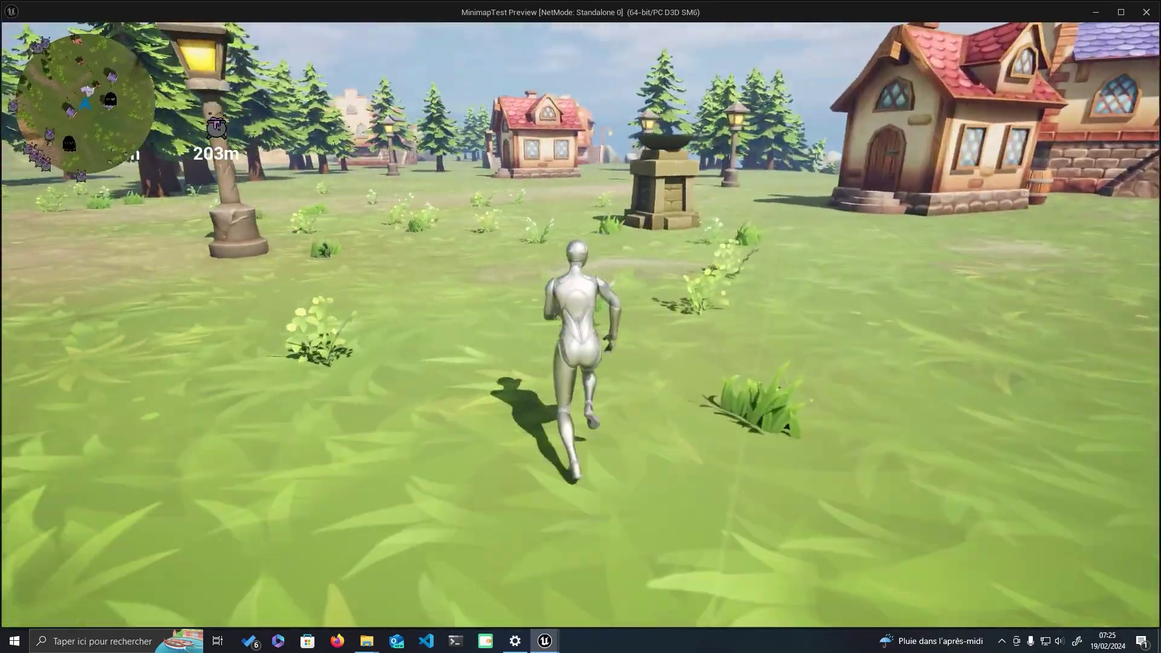
{"action": "key", "text": "w"}
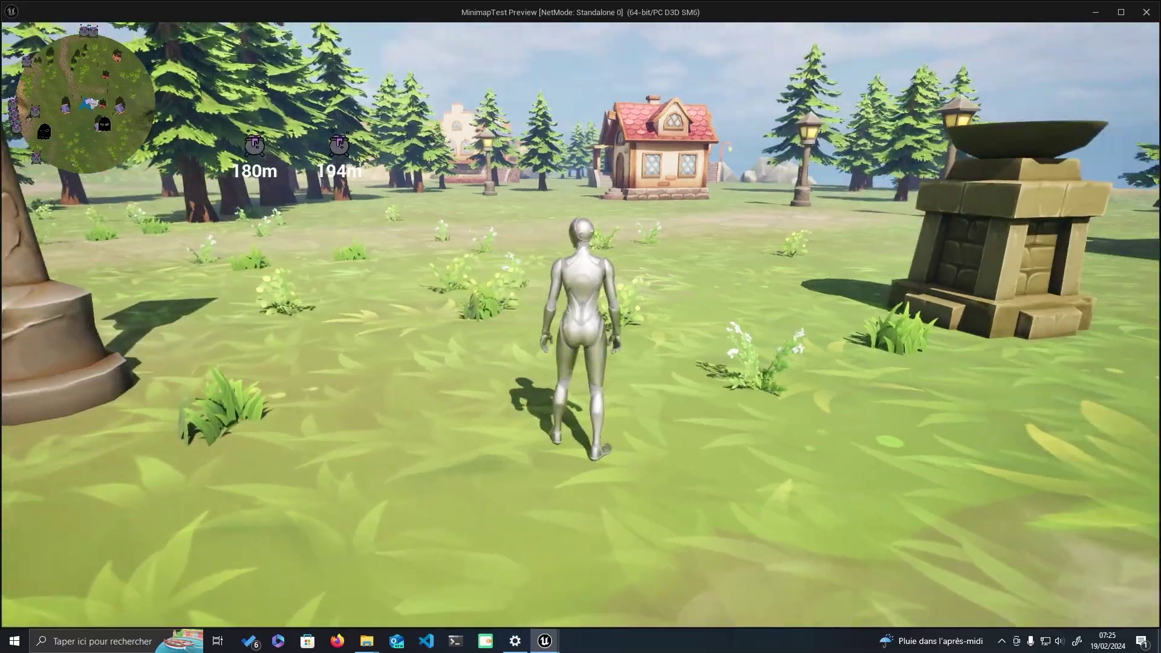
{"action": "key", "text": "w"}
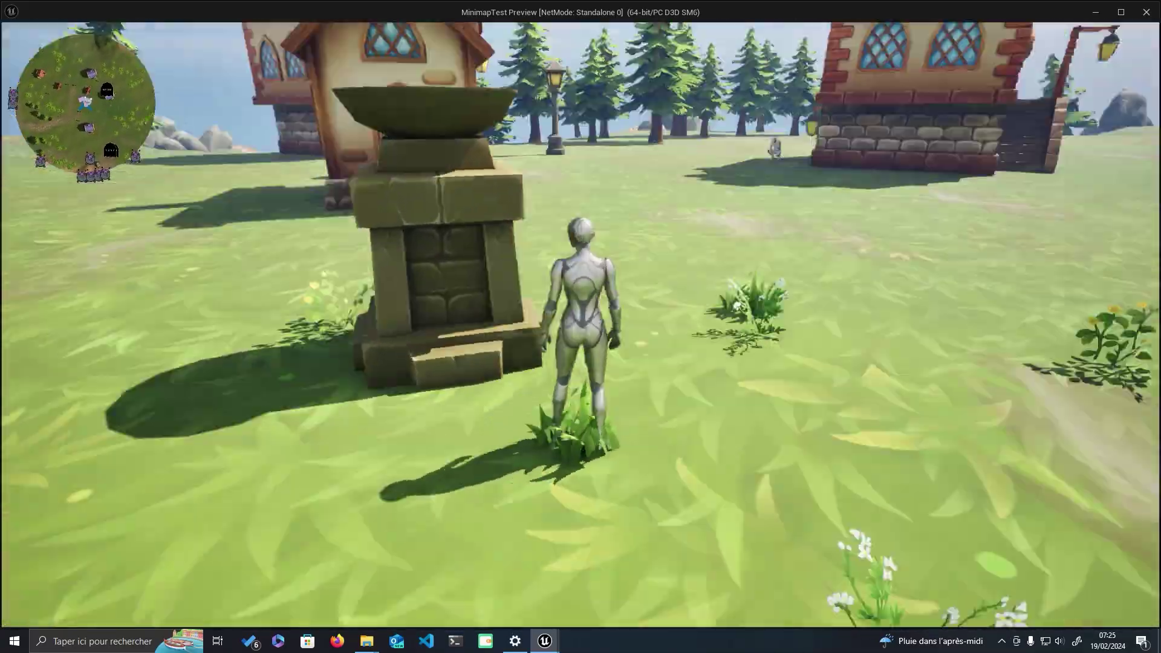
Walk into the open field, toggle the full world map, and stop playing.
{"action": "key", "text": "w"}
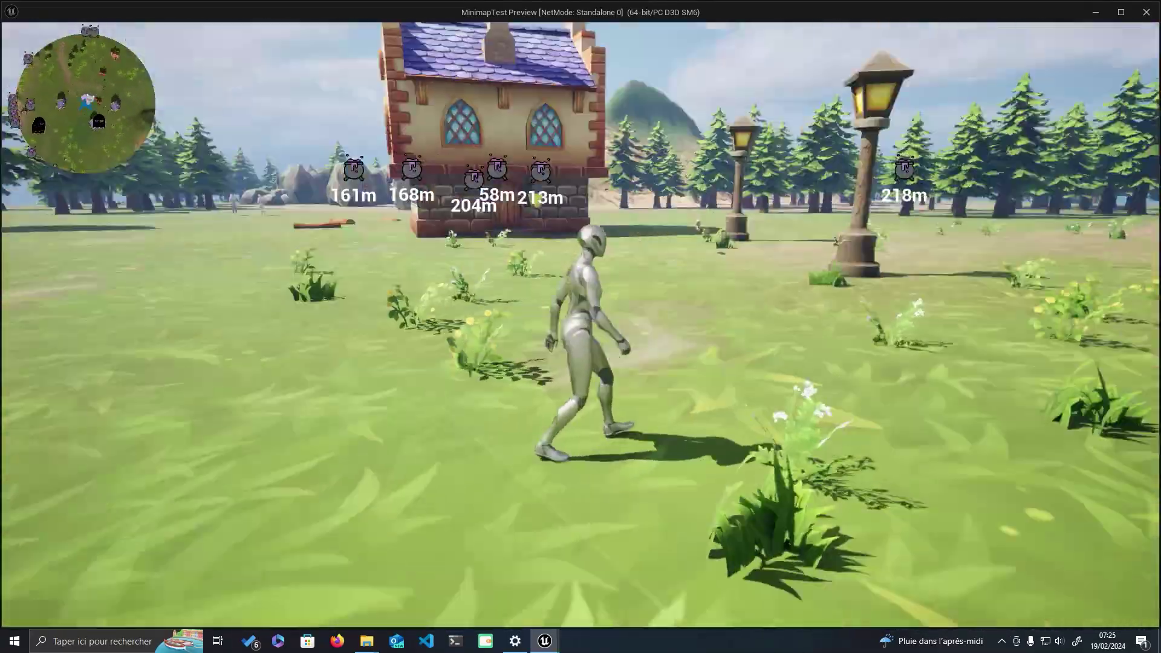
{"action": "key", "text": "w"}
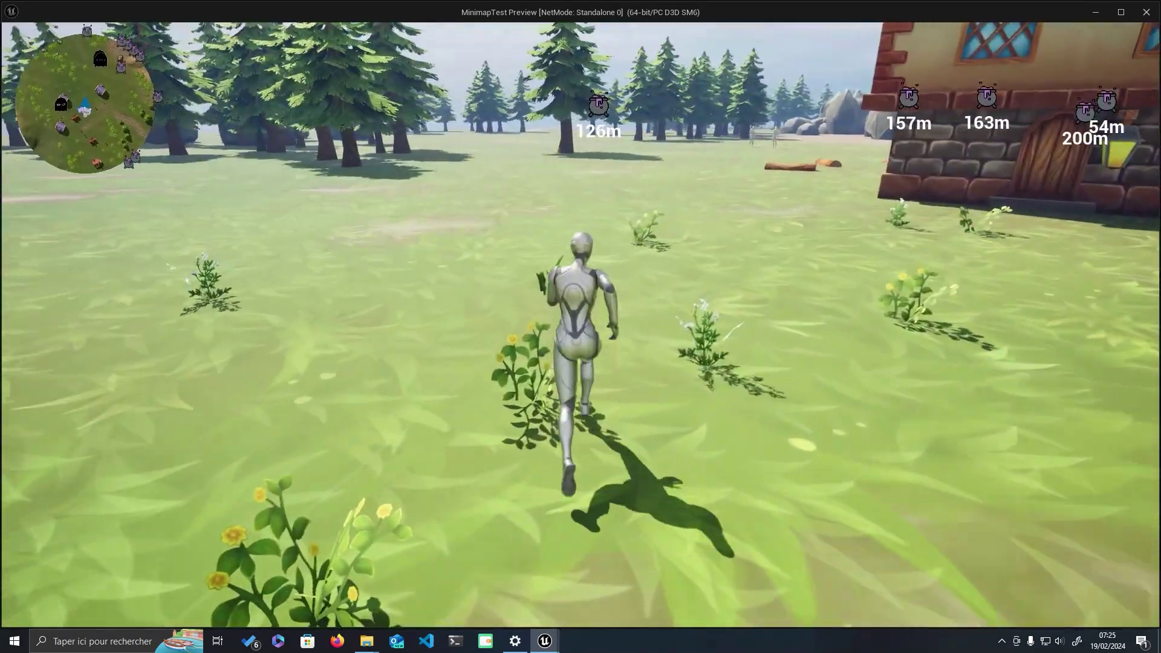
{"action": "key", "text": "m"}
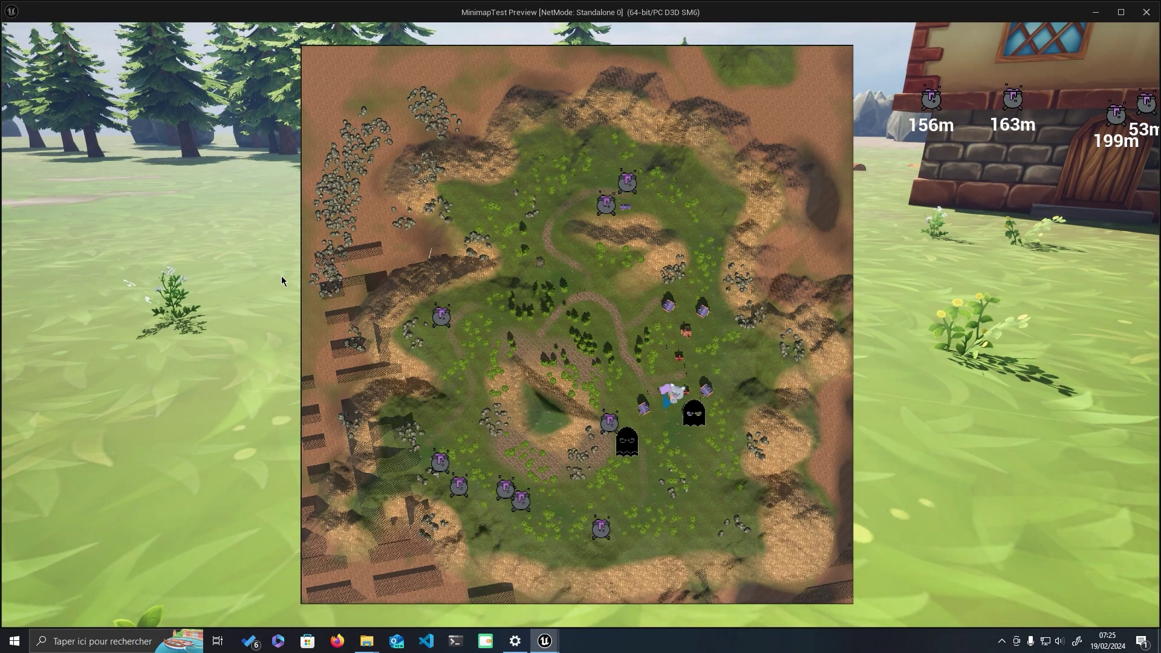
{"action": "key", "text": "m"}
{"action": "key", "text": "Escape"}
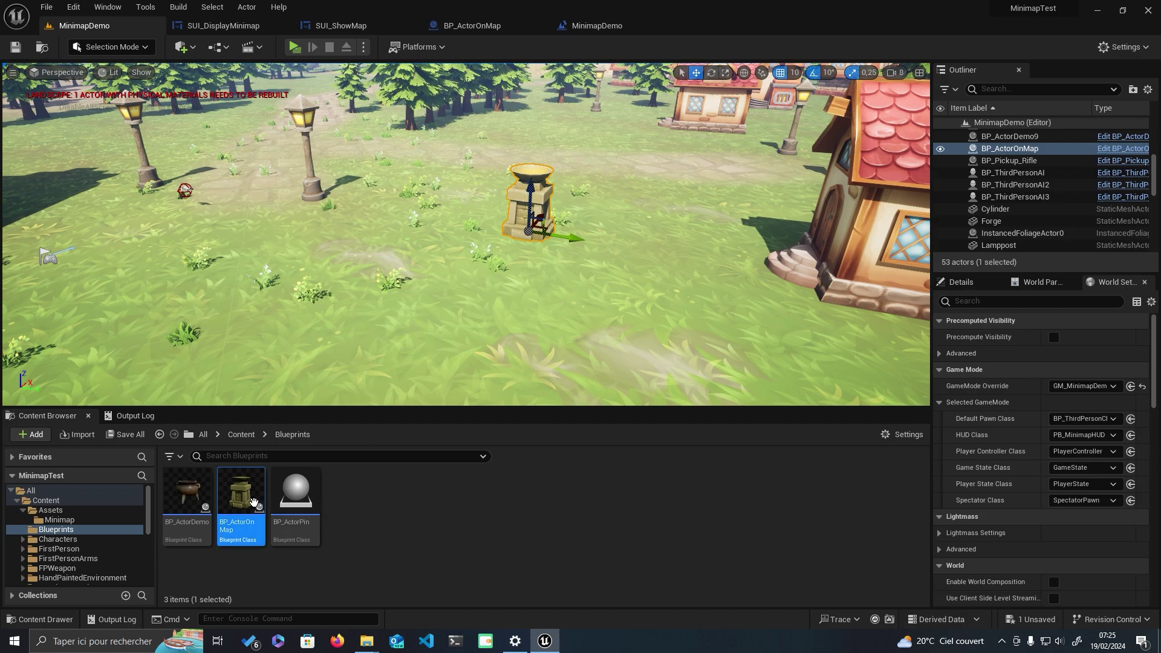
Add a BP Distance component to BP_ActorOnMap with its widget class set to SUI_Distance.
{"action": "double_click", "coordinate": [241, 504]}
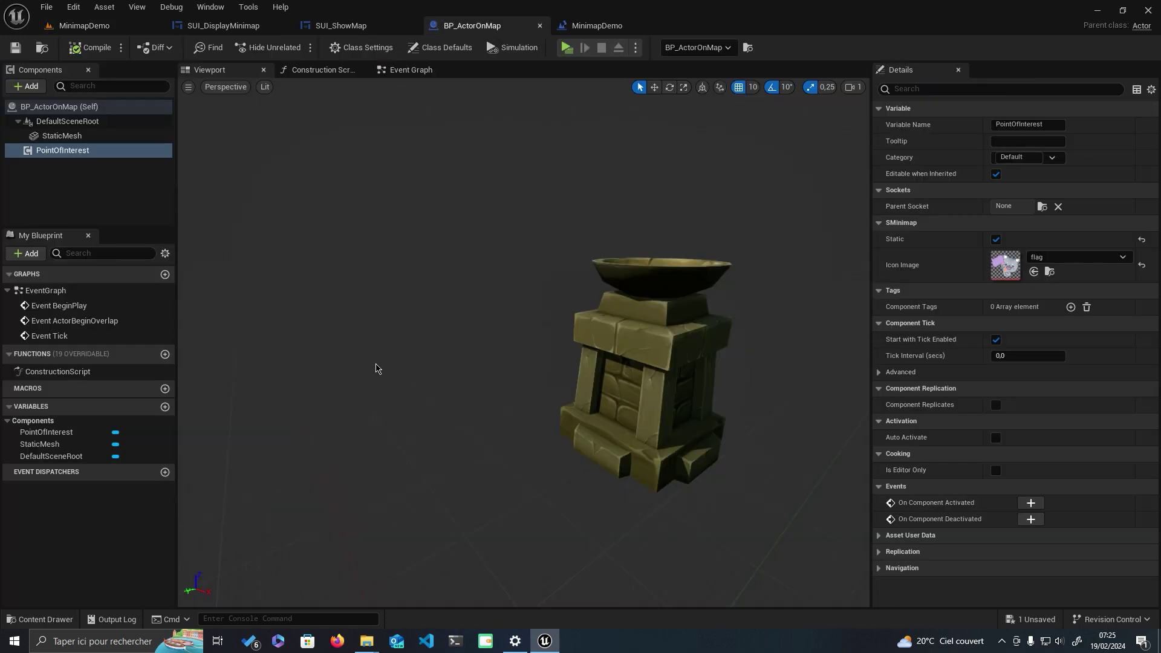
{"action": "left_click", "coordinate": [29, 87]}
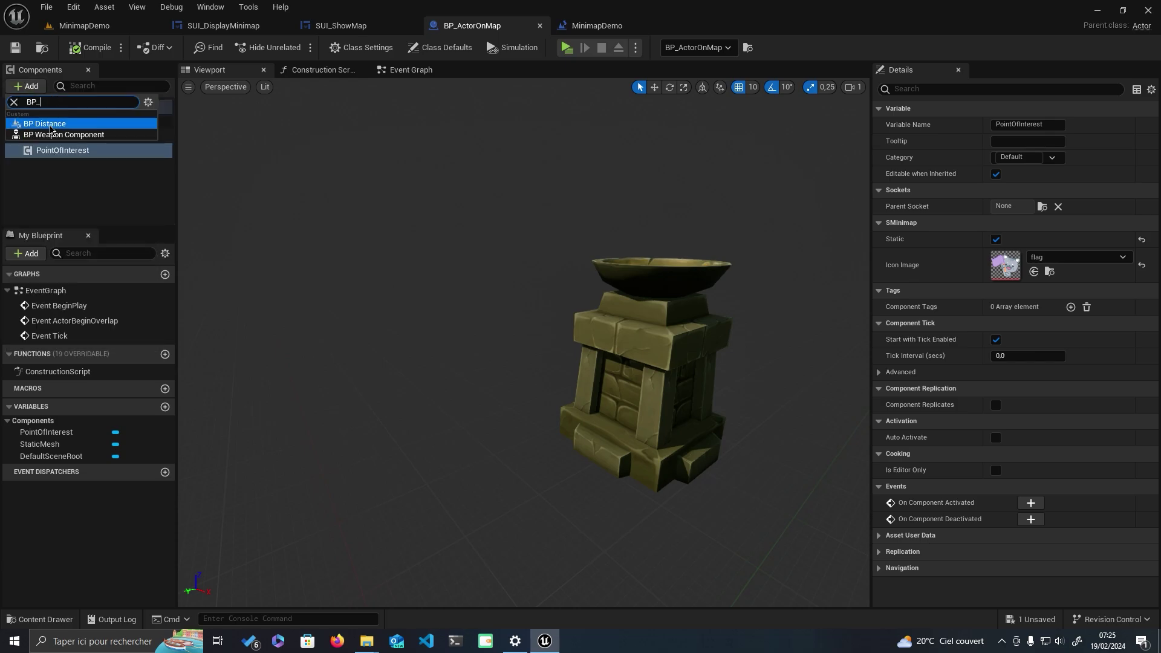
{"action": "left_click", "coordinate": [50, 127]}
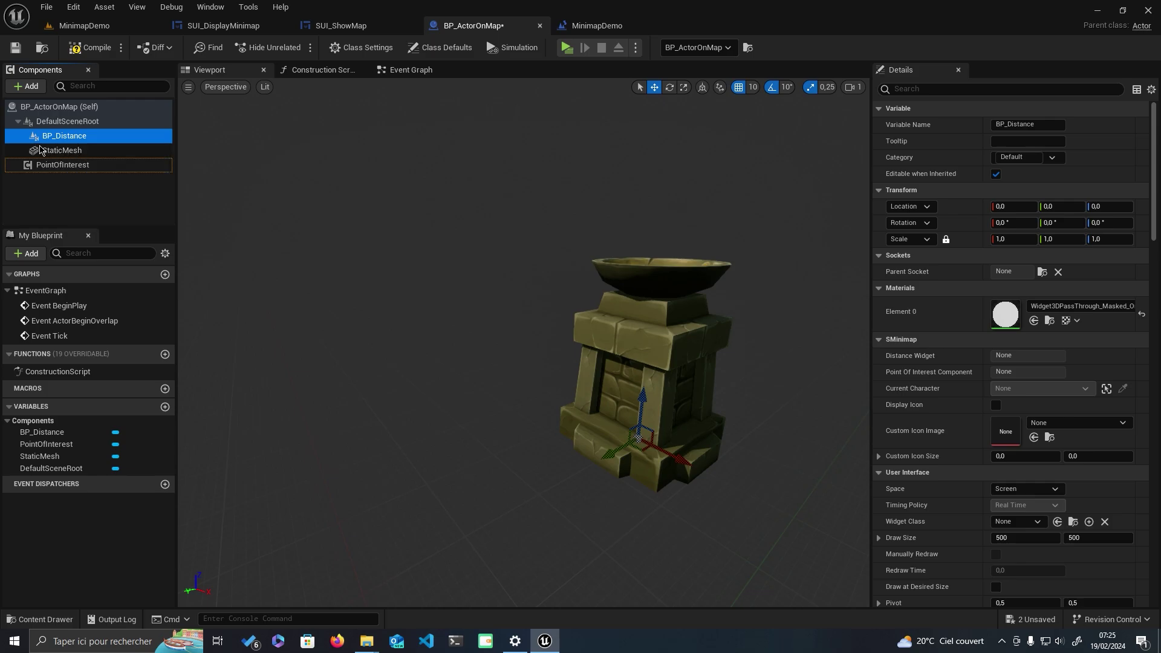
{"action": "scroll", "coordinate": [990, 430], "scroll_direction": "down", "scroll_amount": 1}
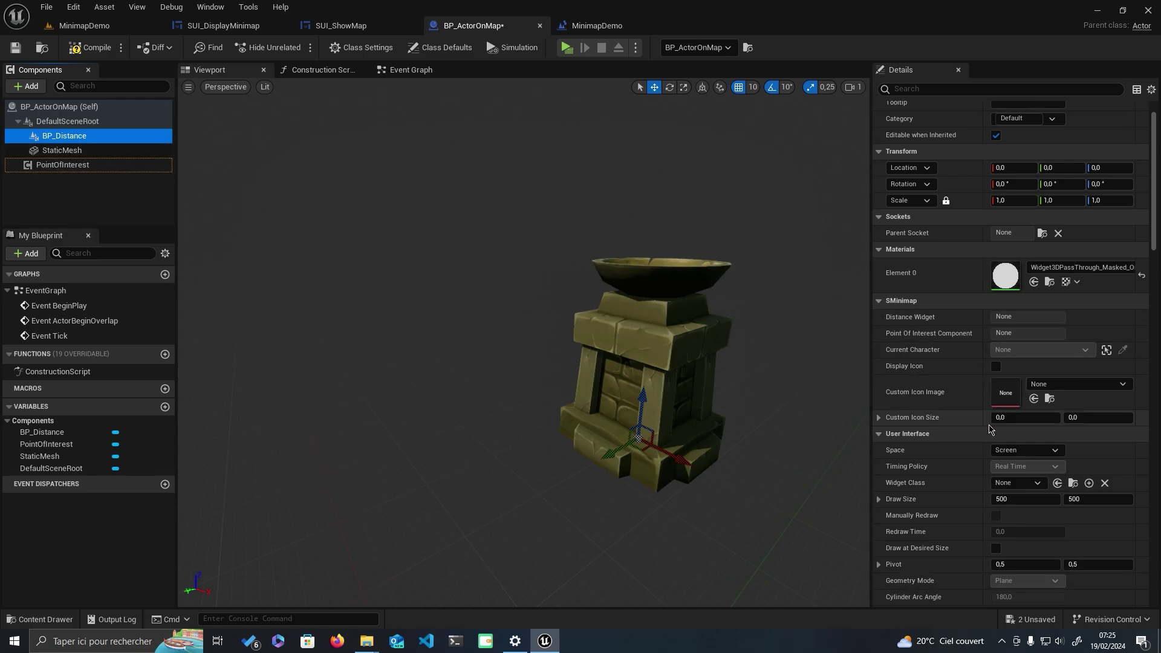
{"action": "left_click", "coordinate": [1028, 484]}
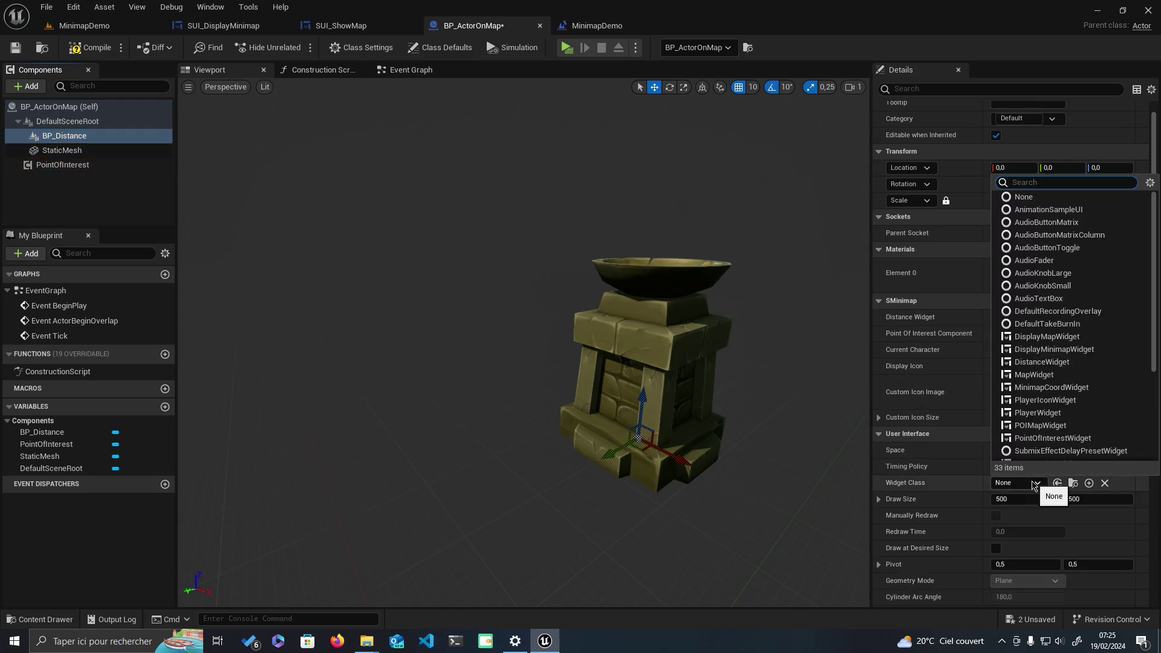
{"action": "type", "text": "sui_di"}
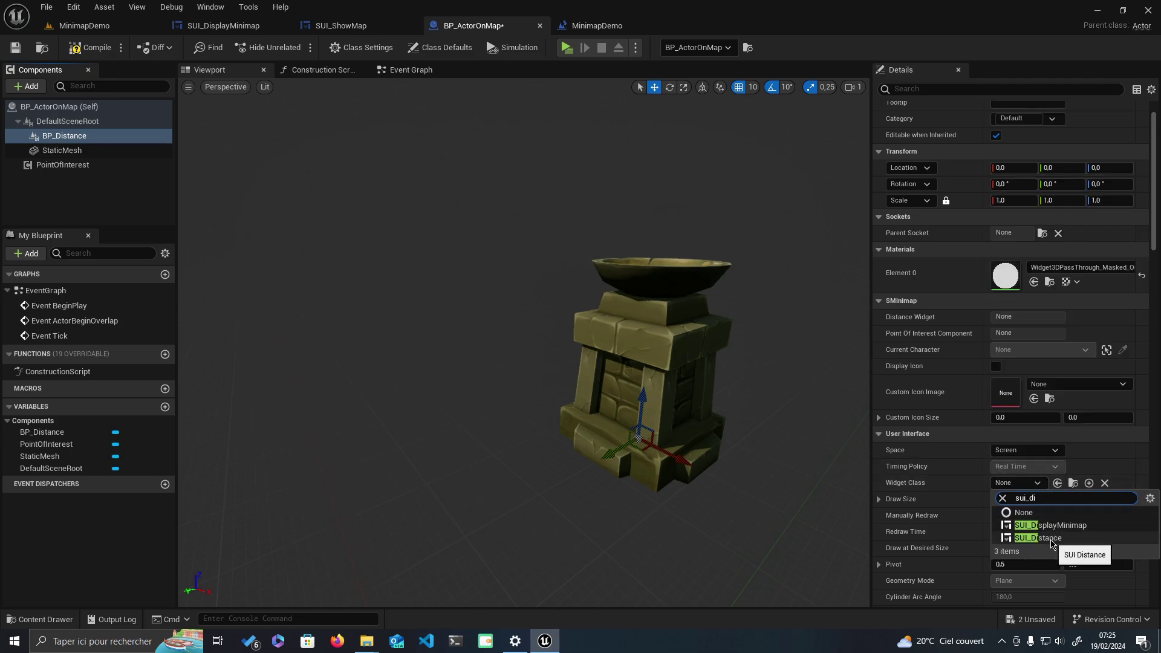
{"action": "left_click", "coordinate": [1052, 540]}
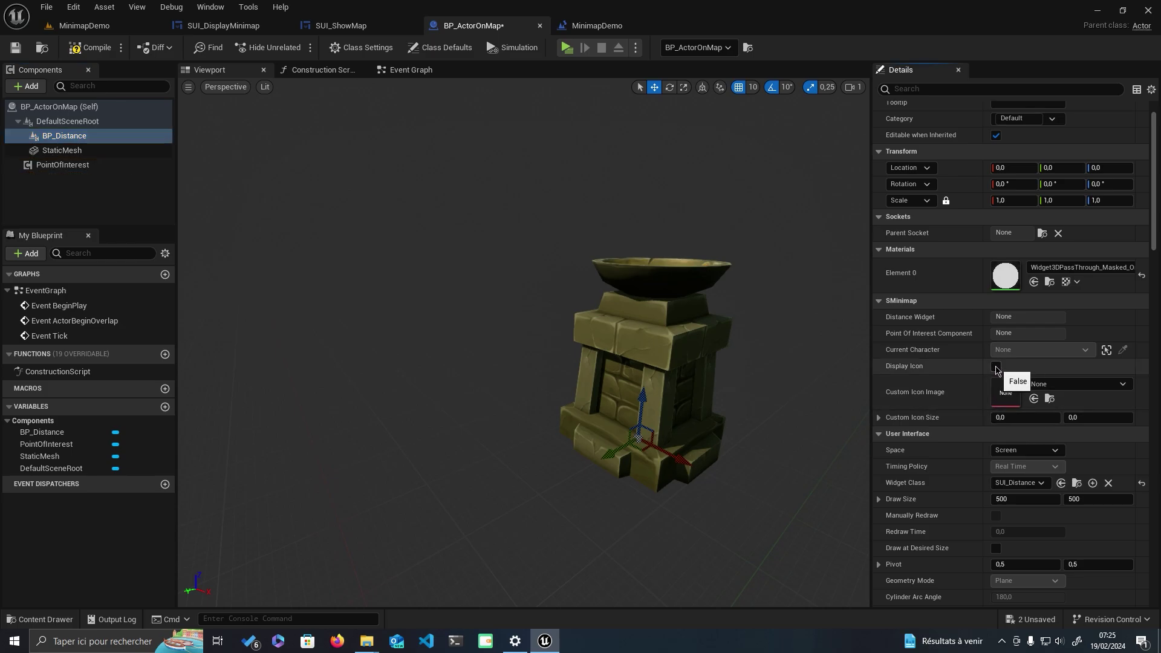
Enable Display Icon, compile and save, then test-play the level to see the marker.
{"action": "left_click", "coordinate": [995, 366]}
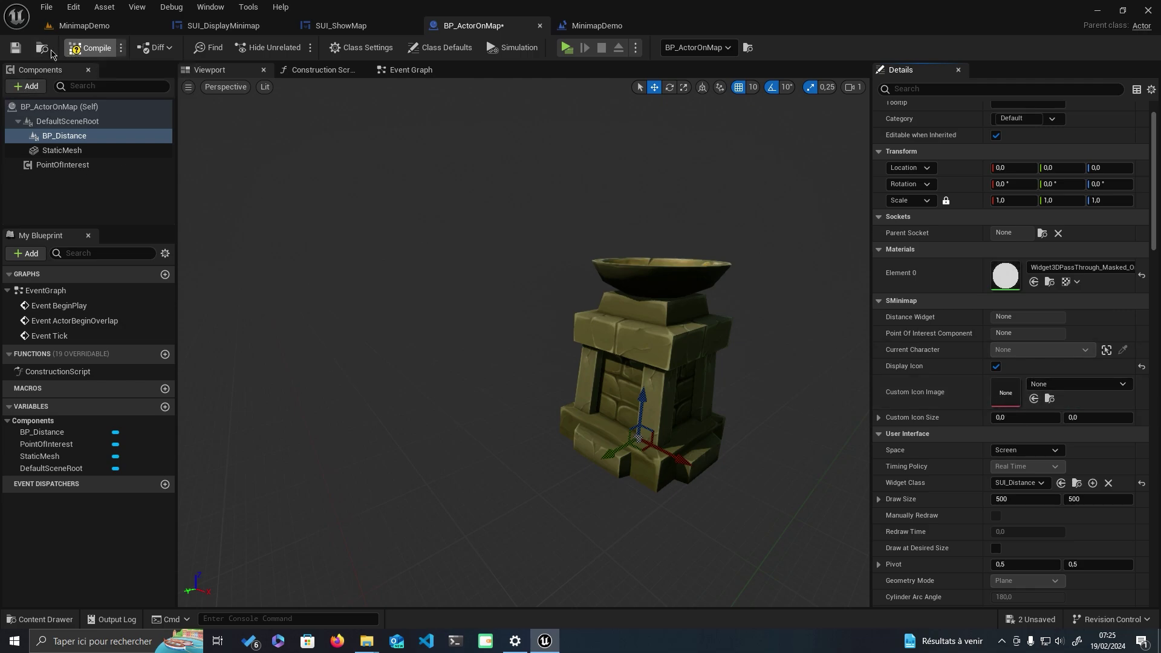
{"action": "left_click", "coordinate": [14, 48]}
{"action": "left_click", "coordinate": [100, 26]}
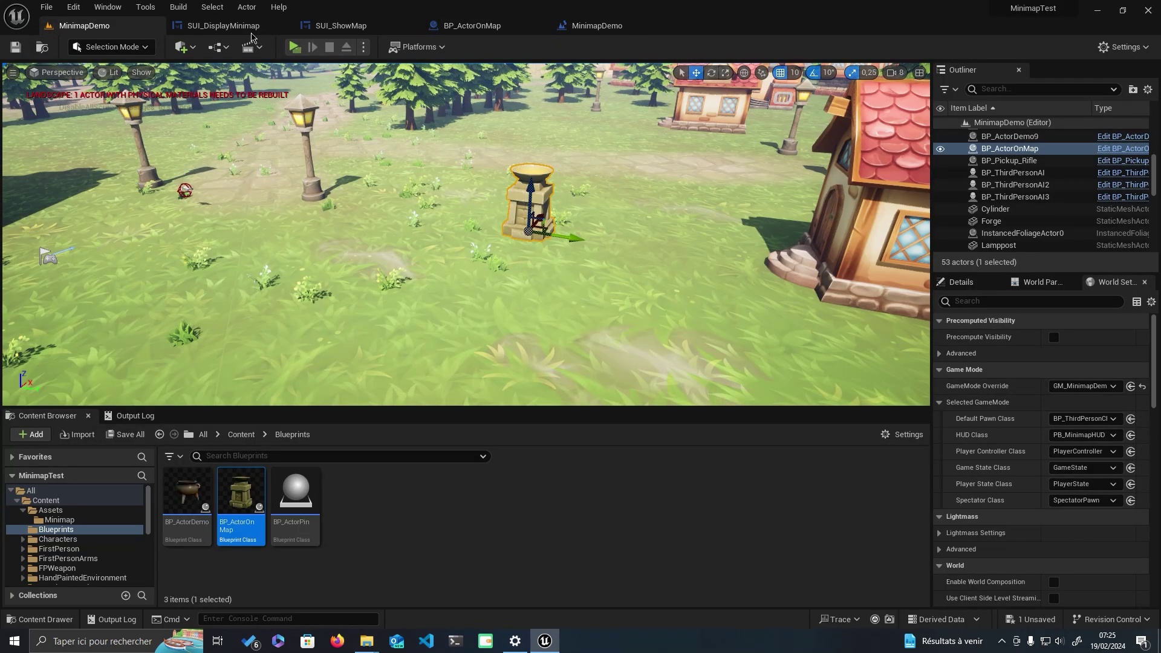
{"action": "left_click", "coordinate": [301, 48]}
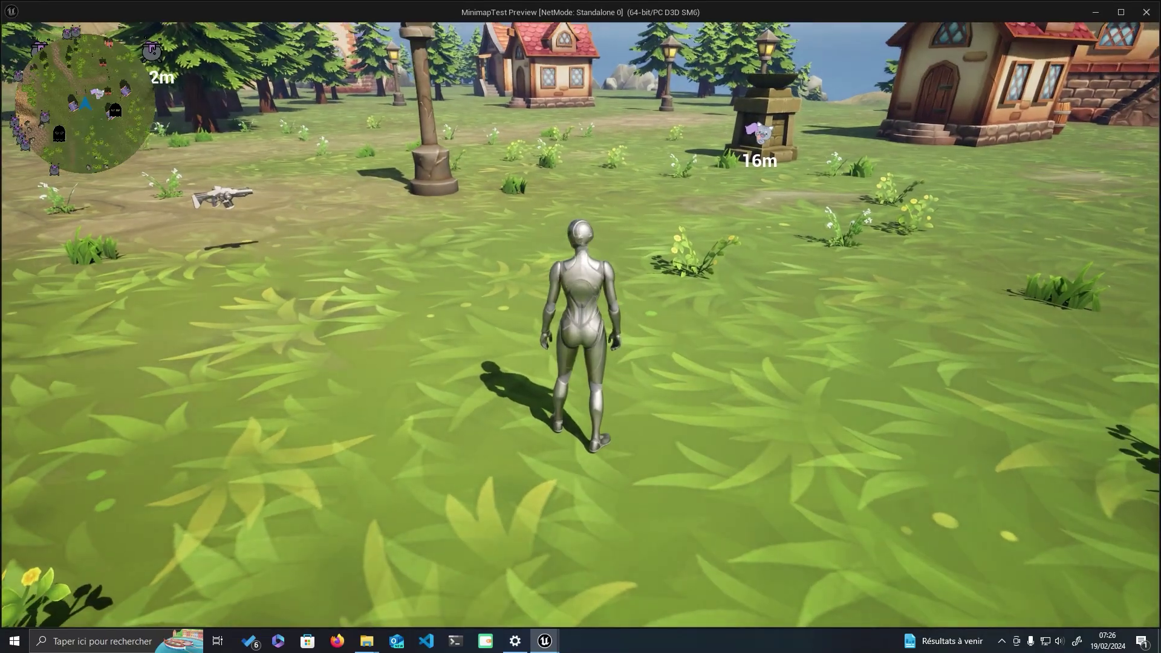
{"action": "key", "text": "w"}
{"action": "key", "text": "Escape"}
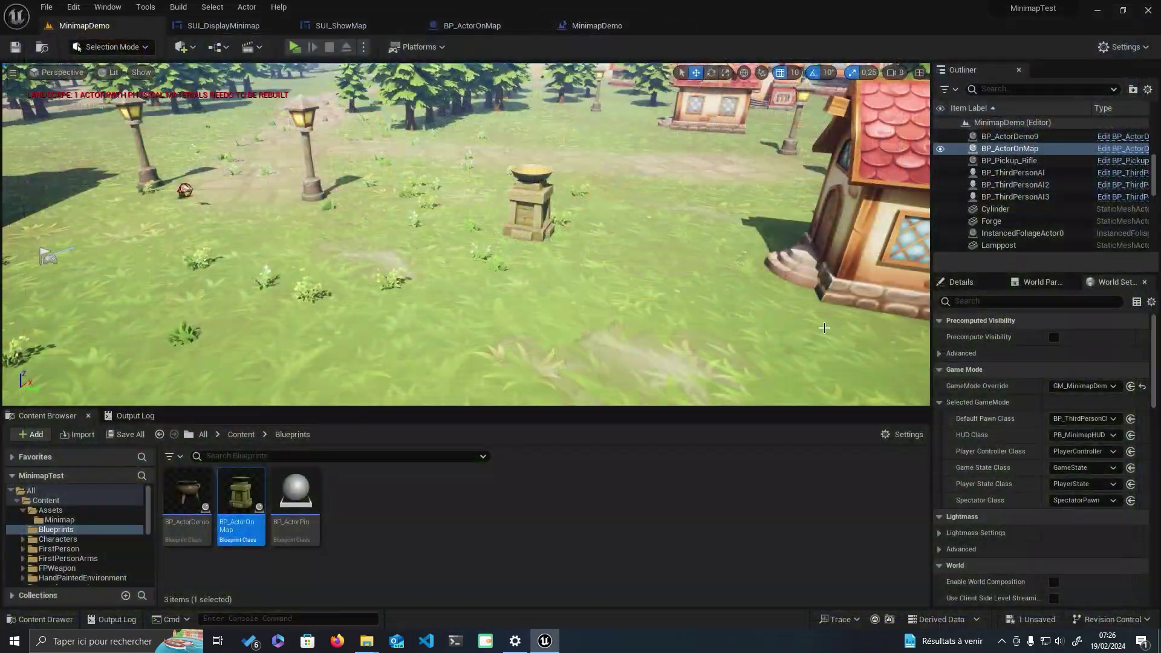
Set BP_Distance's Custom Icon Image to the love-potion texture, then go back to MinimapDemo.
{"action": "left_click", "coordinate": [472, 25]}
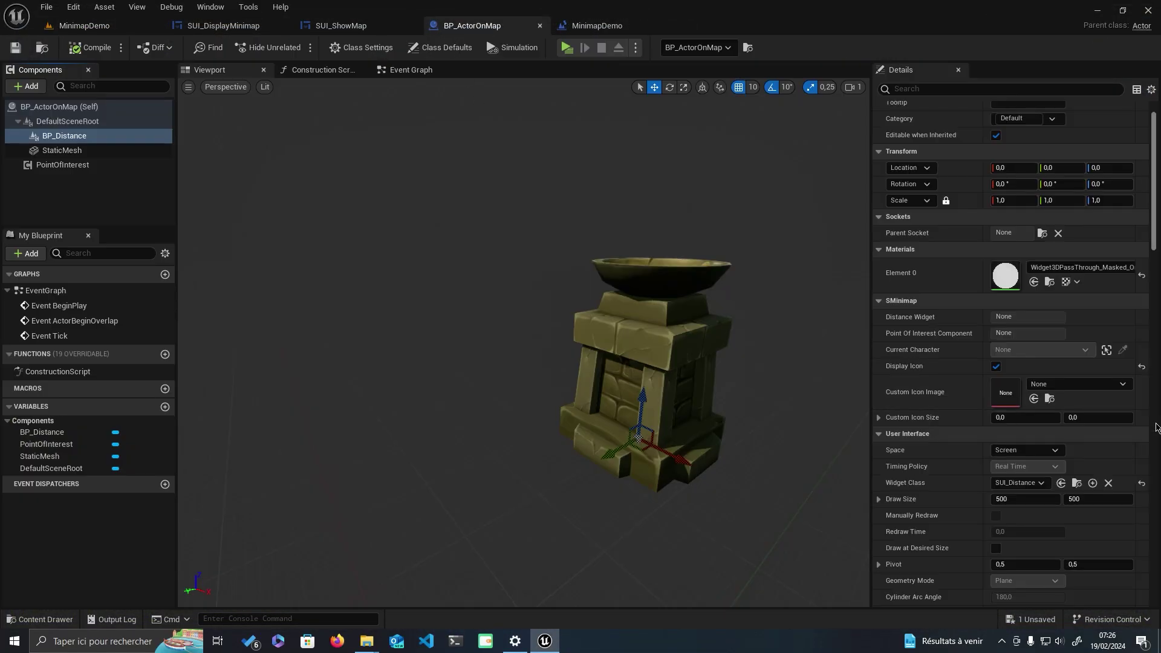
{"action": "left_click", "coordinate": [1086, 390]}
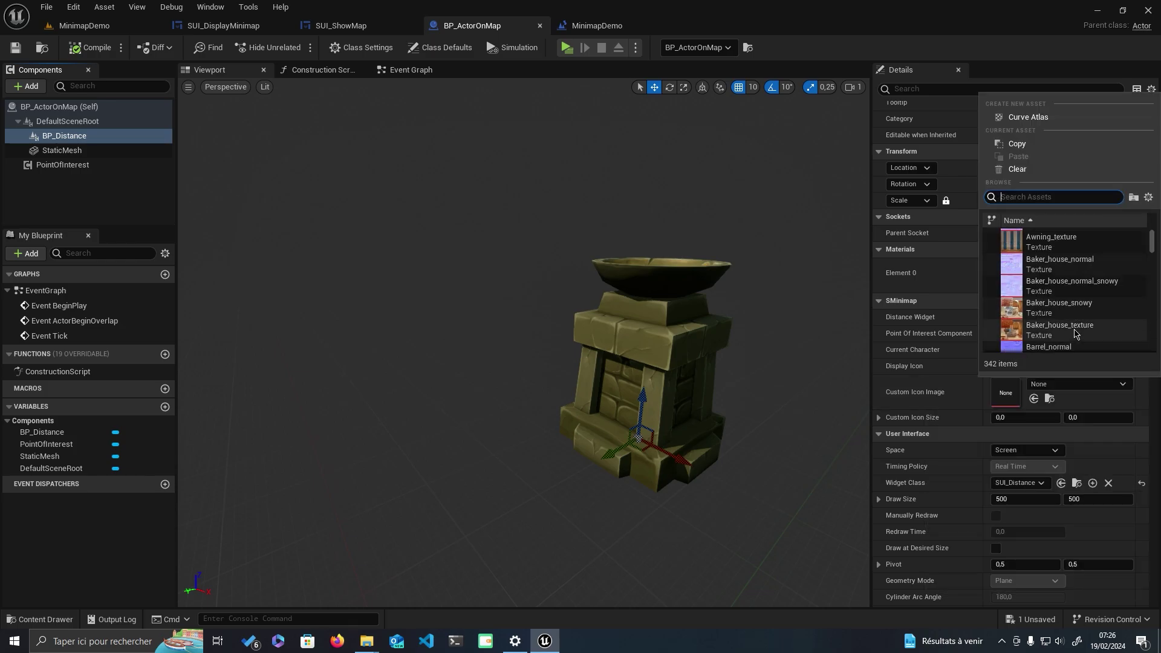
{"action": "scroll", "coordinate": [1073, 309], "scroll_direction": "down", "scroll_amount": 2}
{"action": "scroll", "coordinate": [1073, 334], "scroll_direction": "down", "scroll_amount": 2}
{"action": "scroll", "coordinate": [1074, 335], "scroll_direction": "down", "scroll_amount": 1}
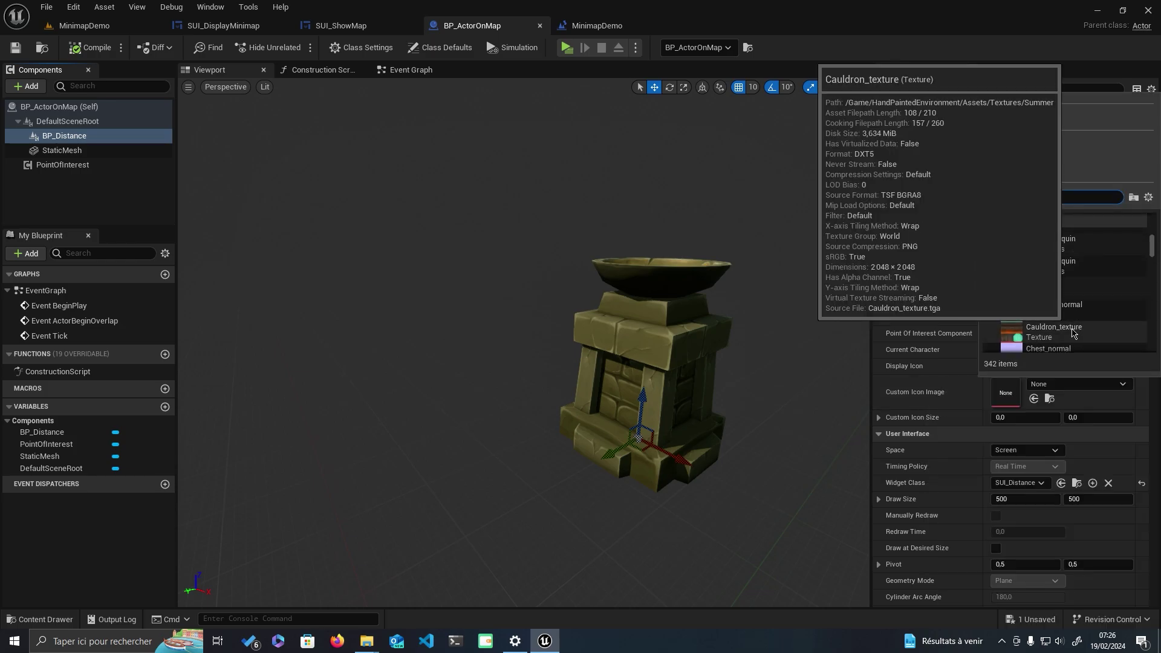
{"action": "scroll", "coordinate": [1074, 334], "scroll_direction": "down", "scroll_amount": 2}
{"action": "scroll", "coordinate": [1073, 334], "scroll_direction": "down", "scroll_amount": 2}
{"action": "scroll", "coordinate": [1073, 334], "scroll_direction": "down", "scroll_amount": 2}
{"action": "scroll", "coordinate": [1073, 334], "scroll_direction": "down", "scroll_amount": 2}
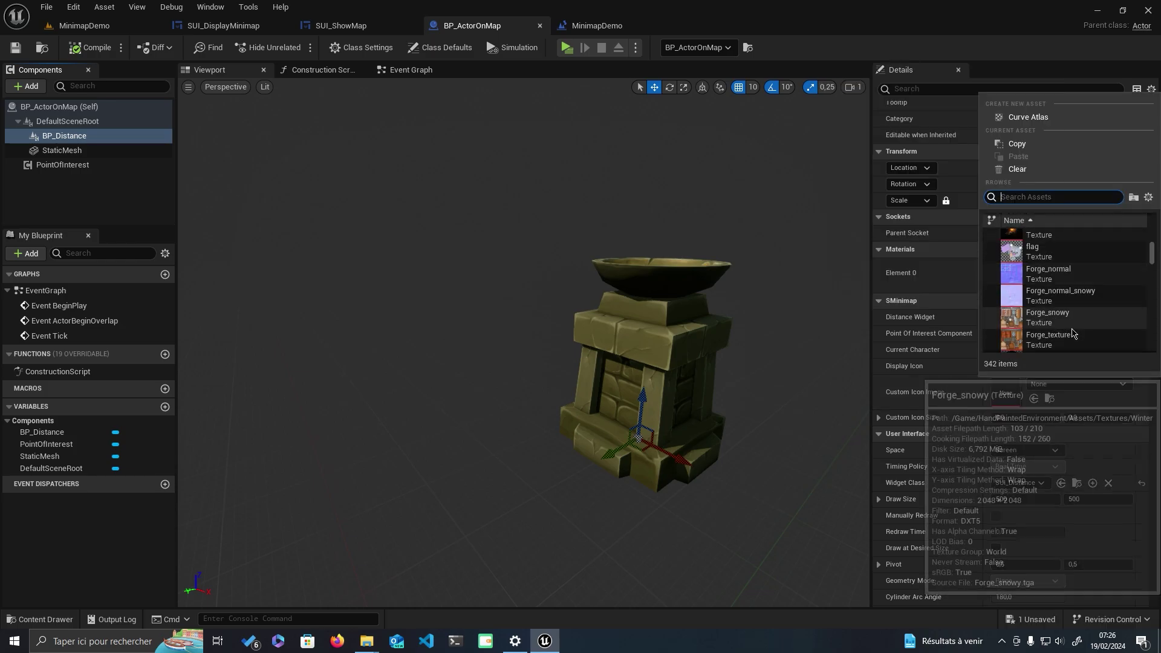
{"action": "scroll", "coordinate": [1073, 335], "scroll_direction": "down", "scroll_amount": 2}
{"action": "scroll", "coordinate": [1074, 333], "scroll_direction": "down", "scroll_amount": 2}
{"action": "scroll", "coordinate": [1073, 334], "scroll_direction": "down", "scroll_amount": 1}
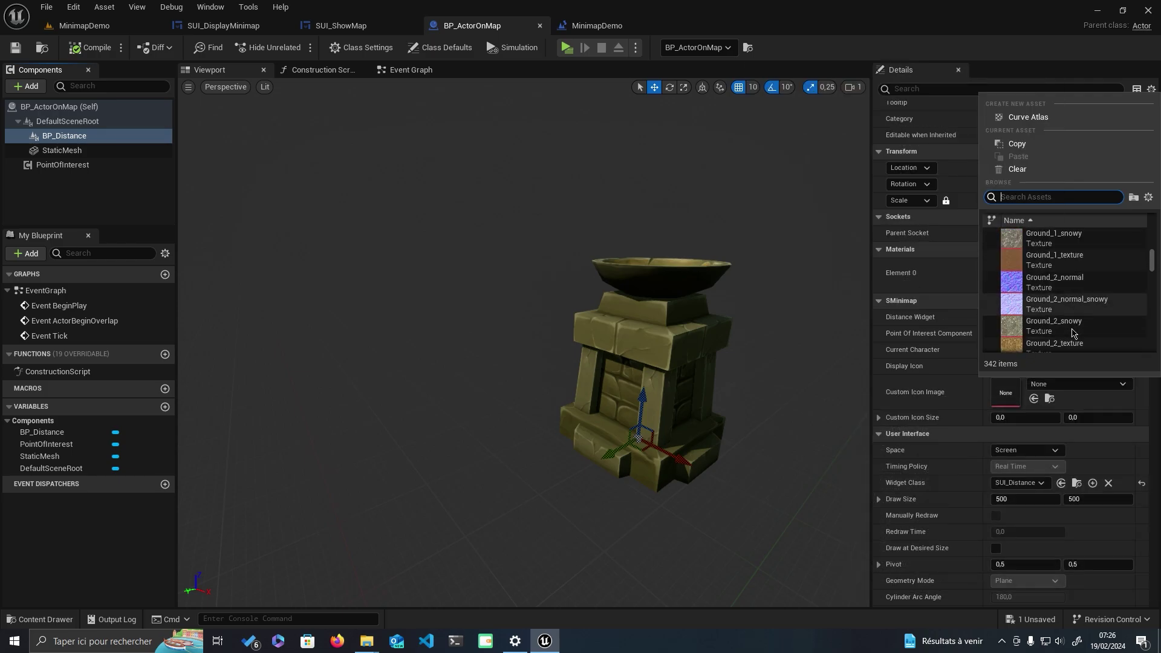
{"action": "scroll", "coordinate": [1073, 334], "scroll_direction": "down", "scroll_amount": 2}
{"action": "scroll", "coordinate": [1073, 334], "scroll_direction": "down", "scroll_amount": 2}
{"action": "scroll", "coordinate": [1074, 334], "scroll_direction": "down", "scroll_amount": 2}
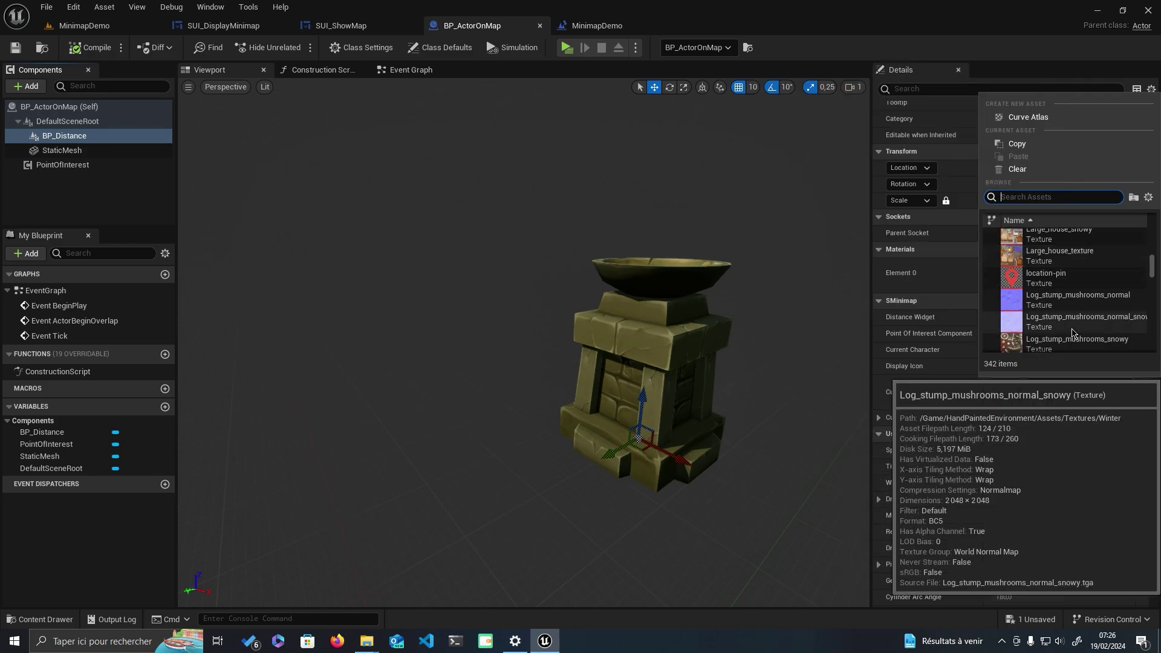
{"action": "scroll", "coordinate": [1073, 334], "scroll_direction": "down", "scroll_amount": 1}
{"action": "scroll", "coordinate": [1074, 335], "scroll_direction": "down", "scroll_amount": 1}
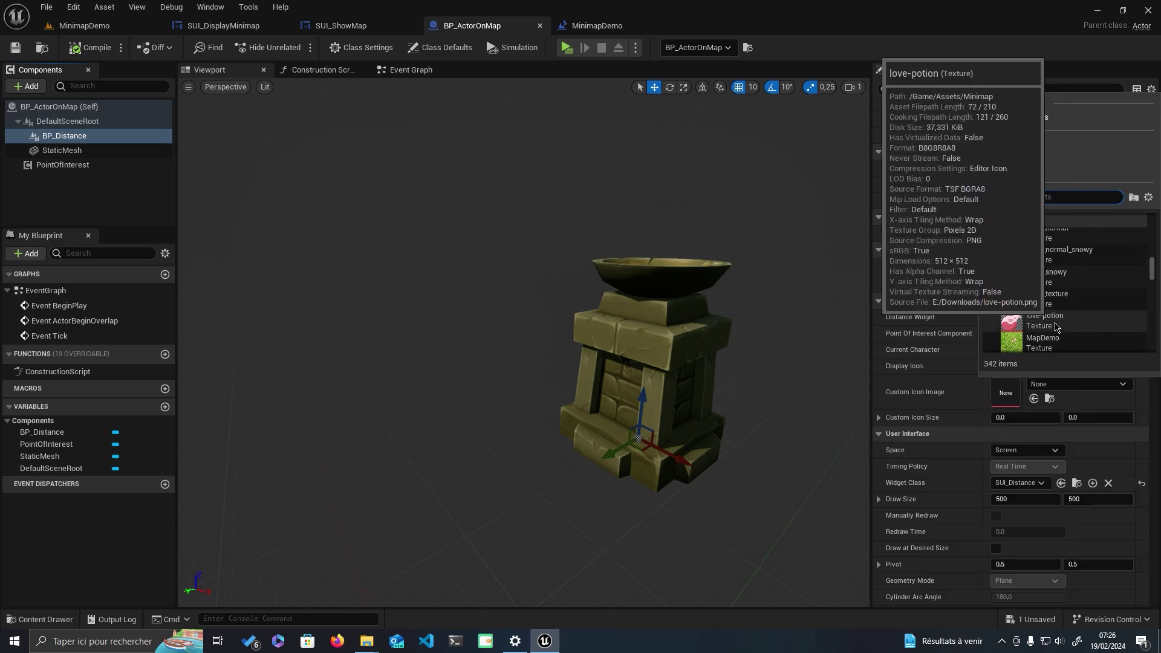
{"action": "left_click", "coordinate": [1060, 327]}
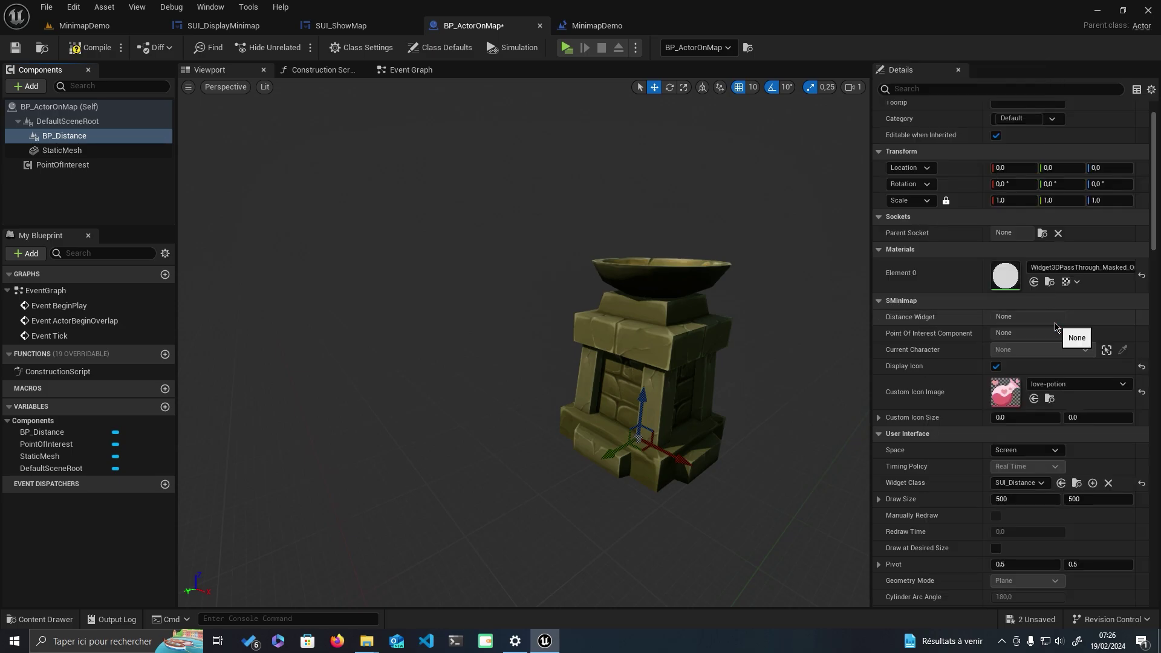
{"action": "left_click", "coordinate": [74, 26]}
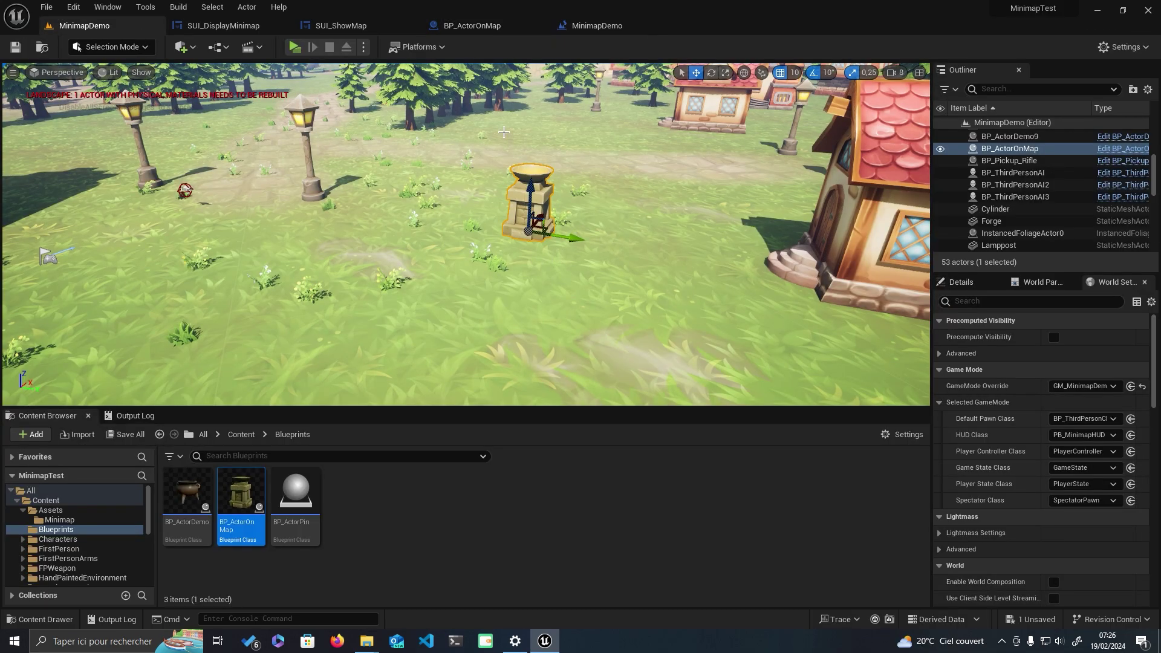
Play-test the level, toggling the full map with M and walking toward and away from the pedestal.
{"action": "left_click", "coordinate": [296, 49]}
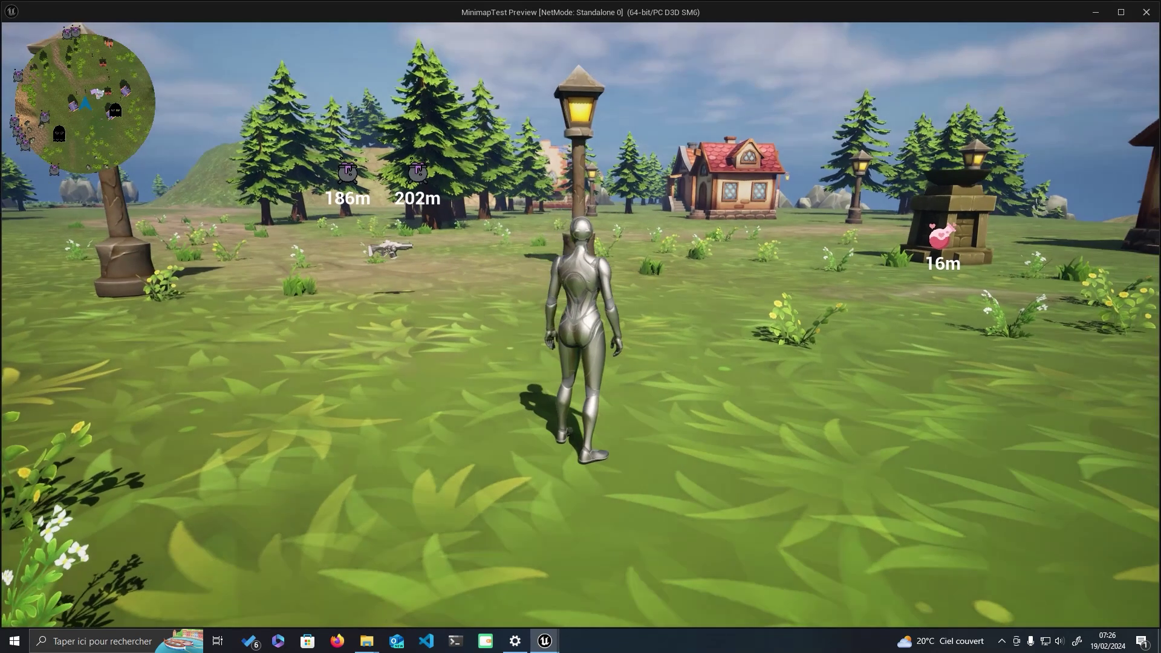
{"action": "key", "text": "w"}
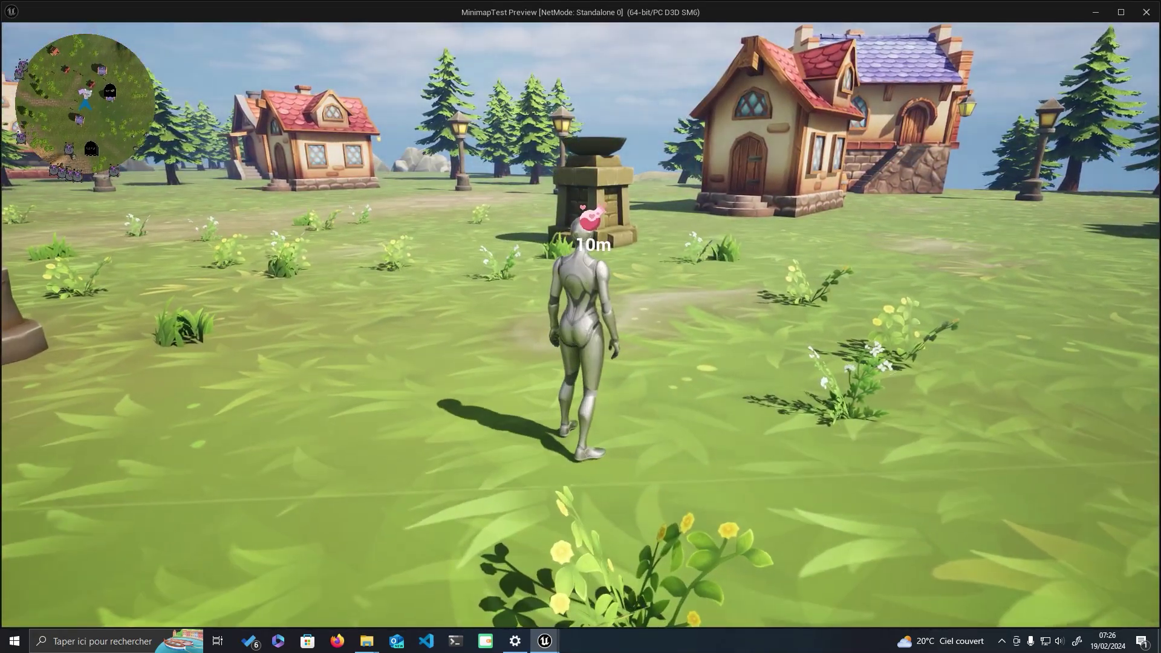
{"action": "key", "text": "m"}
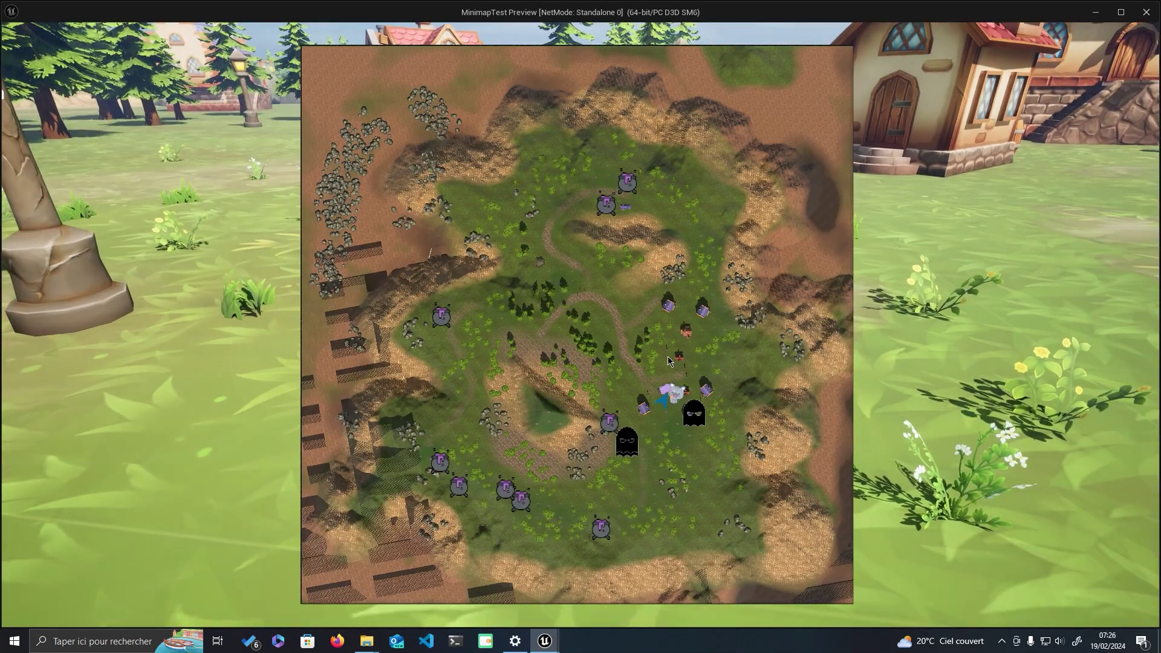
{"action": "key", "text": "m"}
{"action": "key", "text": "w"}
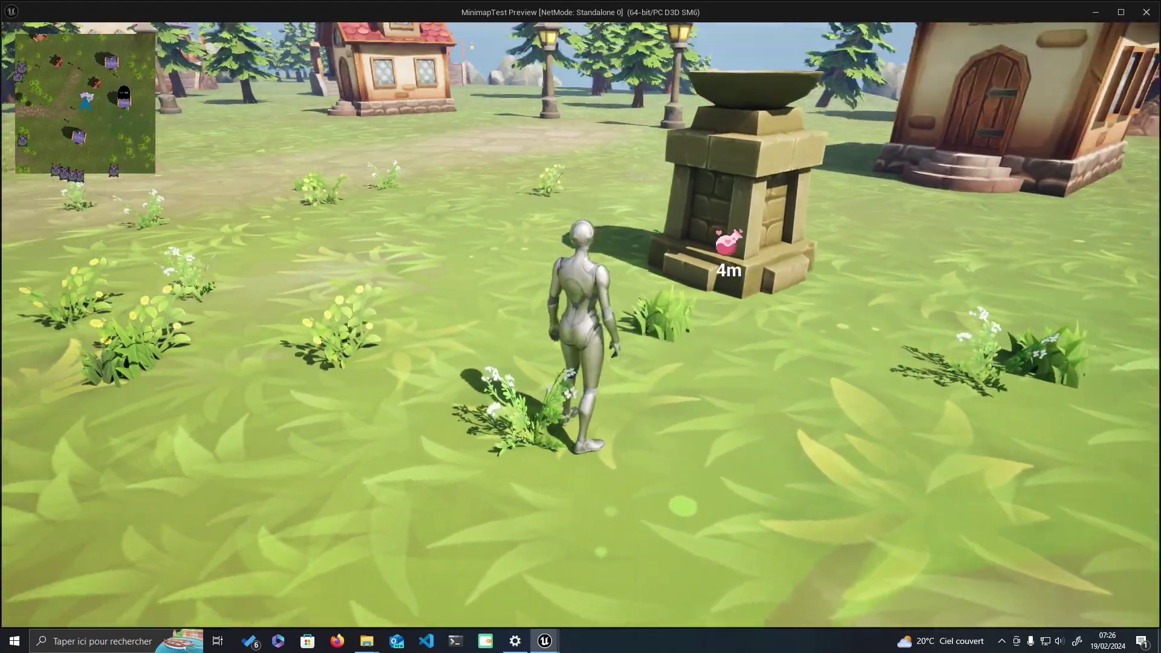
{"action": "key", "text": "s"}
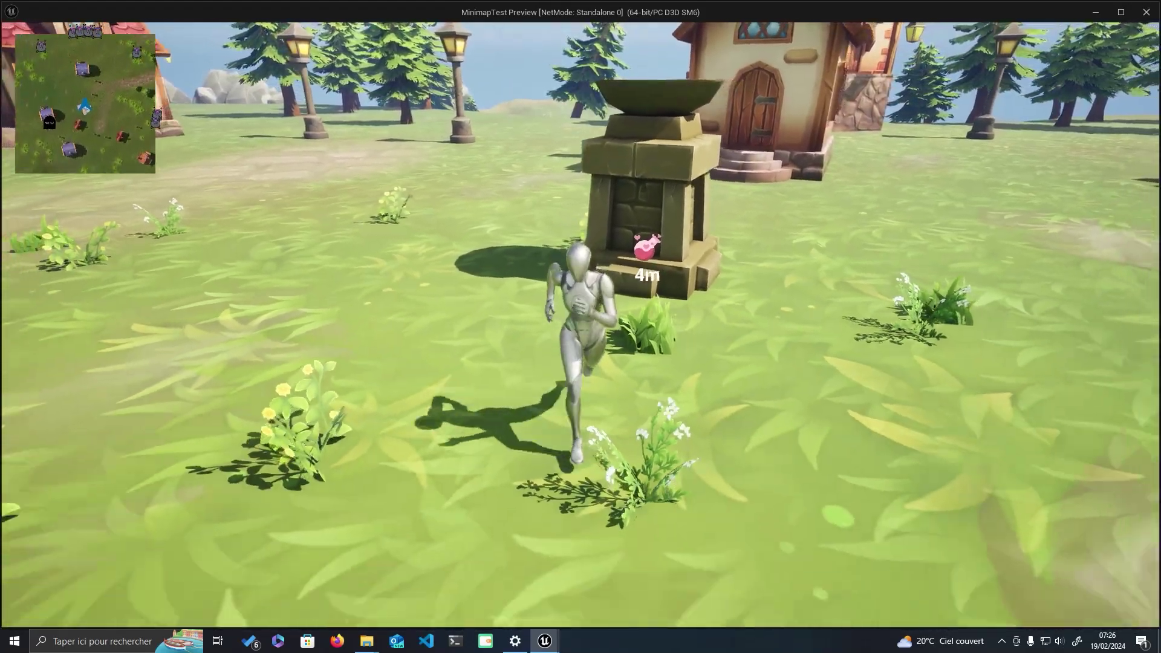
{"action": "key", "text": "Escape"}
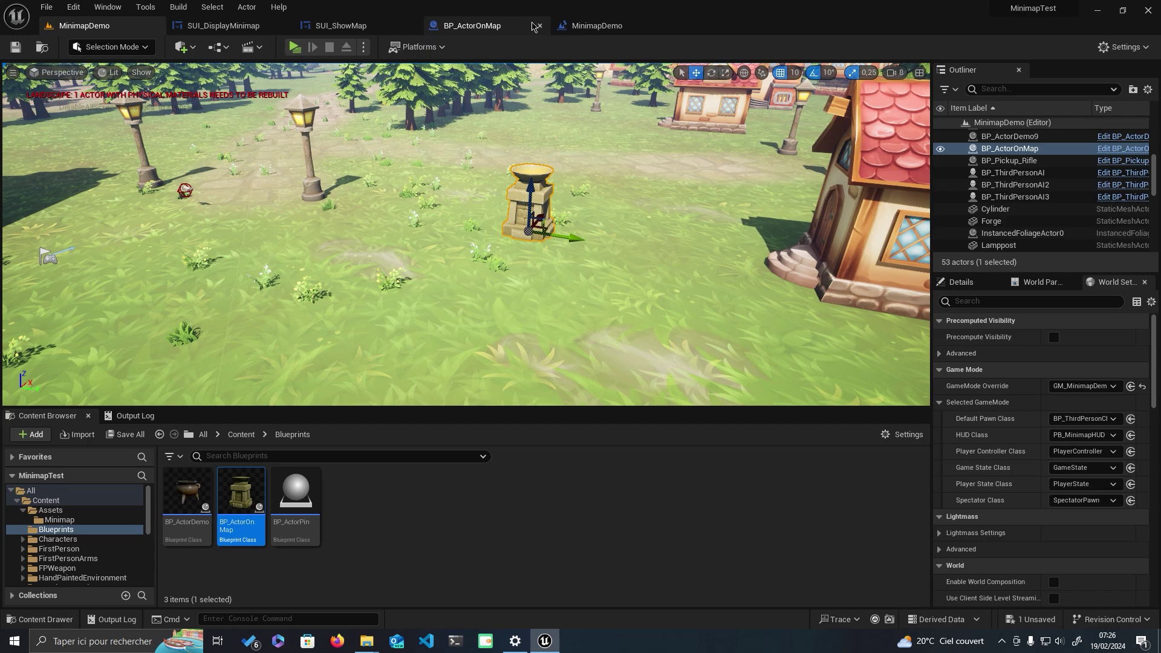
Open BP_ActorOnMap and select its BP_Distance widget component.
{"action": "left_click", "coordinate": [508, 26]}
{"action": "left_click", "coordinate": [55, 136]}
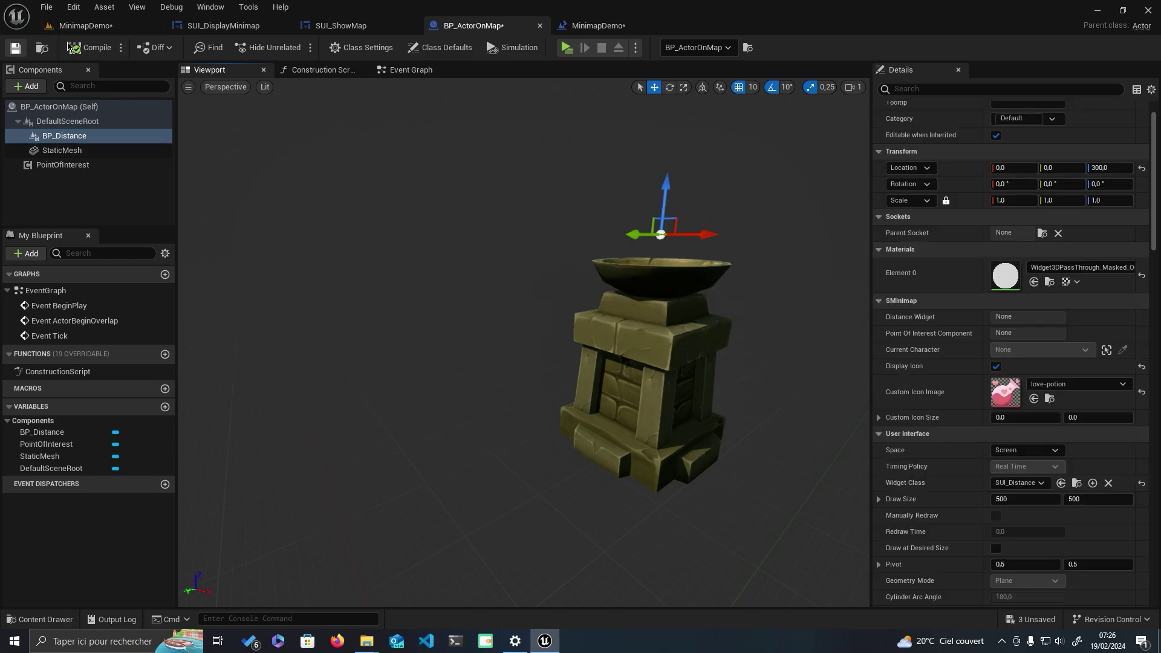
Play-test again, running past the pedestal and across the village, then select StaticMesh.
{"action": "left_click", "coordinate": [566, 47]}
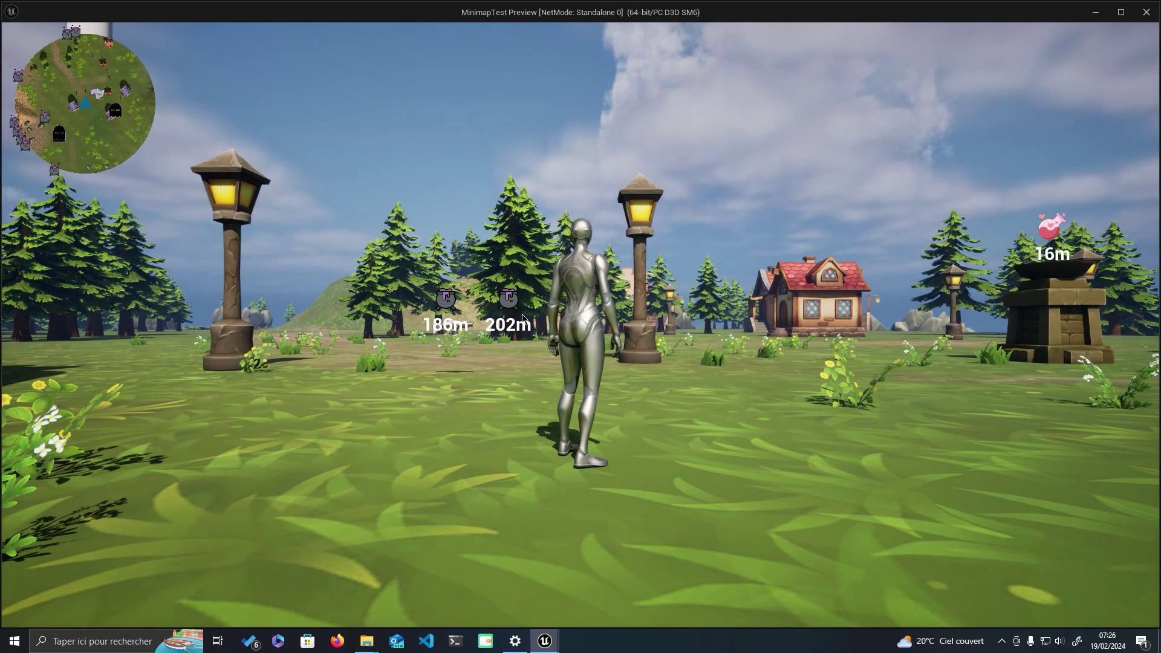
{"action": "key", "text": "w"}
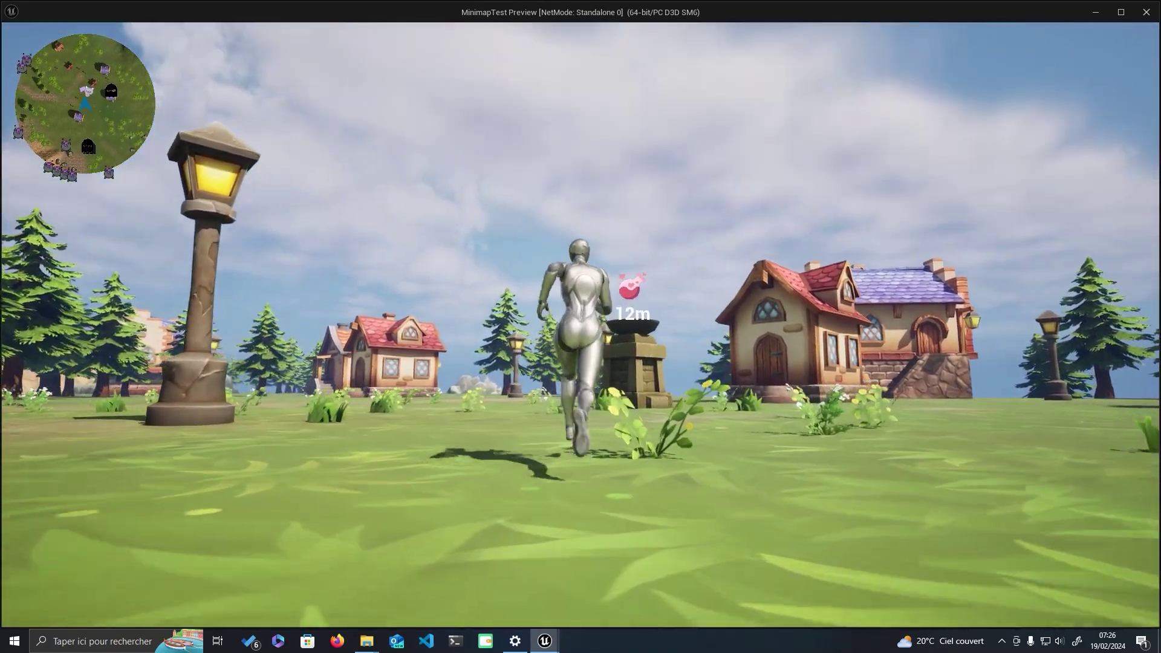
{"action": "key", "text": "w"}
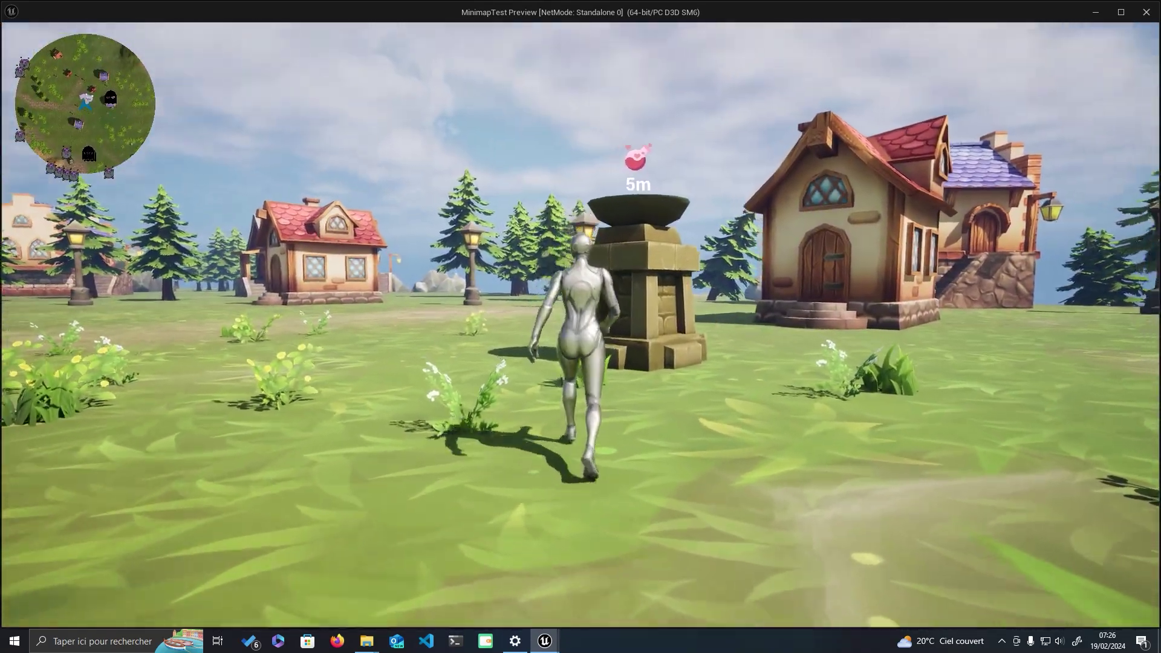
{"action": "key", "text": "w"}
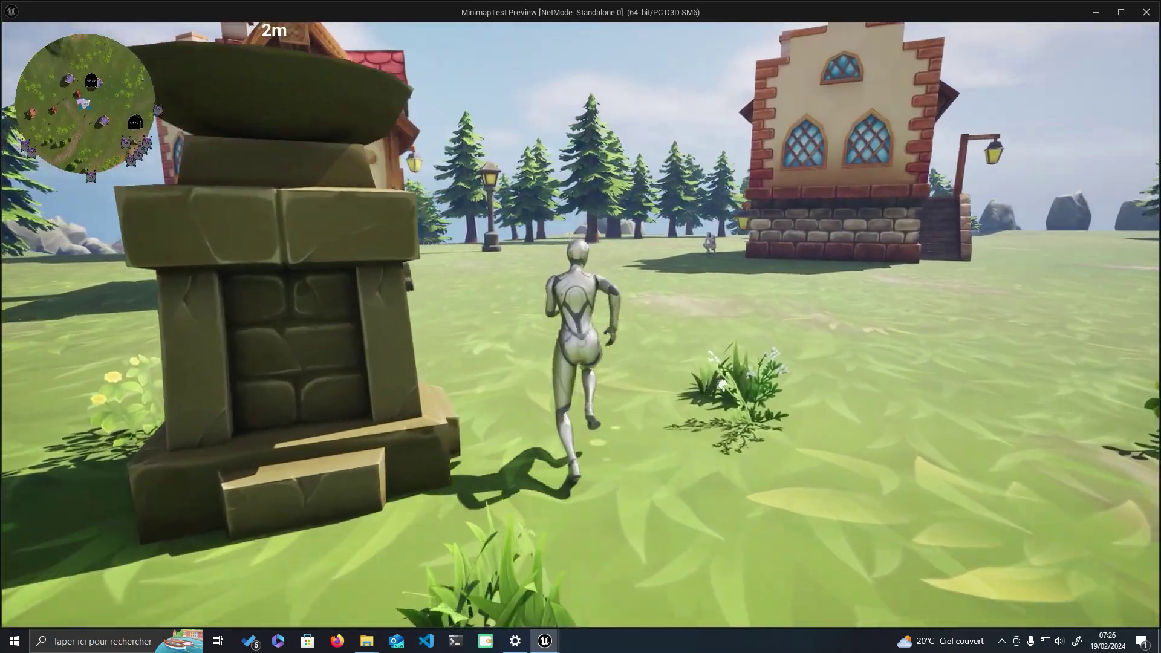
{"action": "key", "text": "w"}
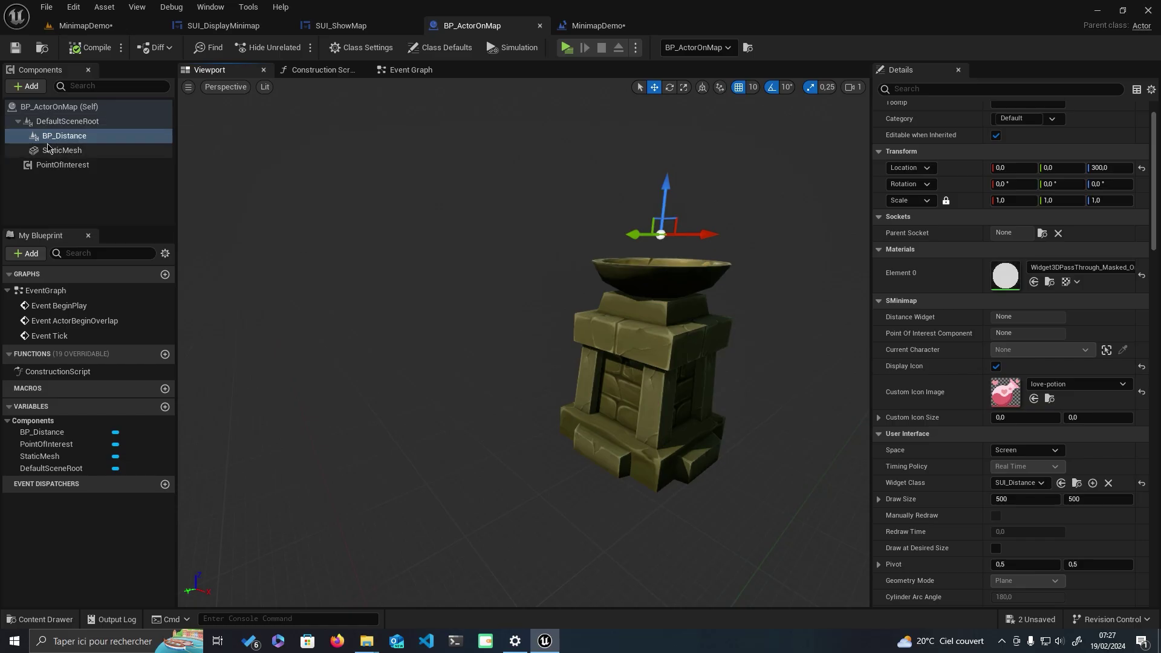
{"action": "left_click", "coordinate": [50, 150]}
Add a Box component under StaticMesh in BP_ActorOnMap.
{"action": "left_click", "coordinate": [33, 87]}
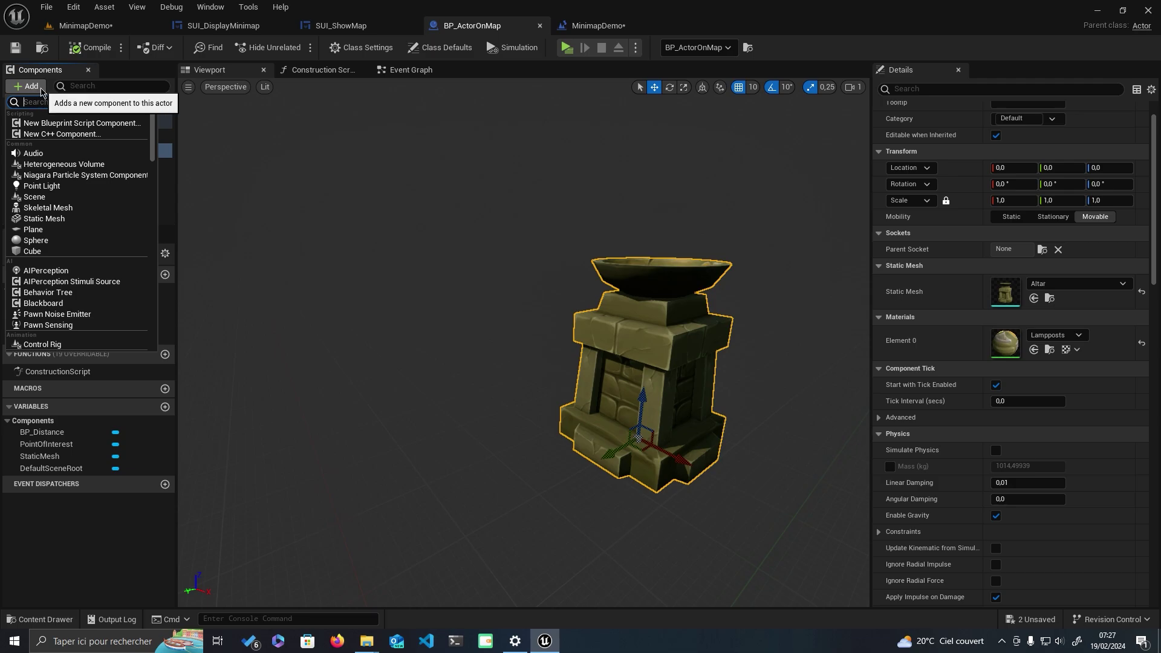
{"action": "type", "text": "box"}
{"action": "left_click", "coordinate": [43, 122]}
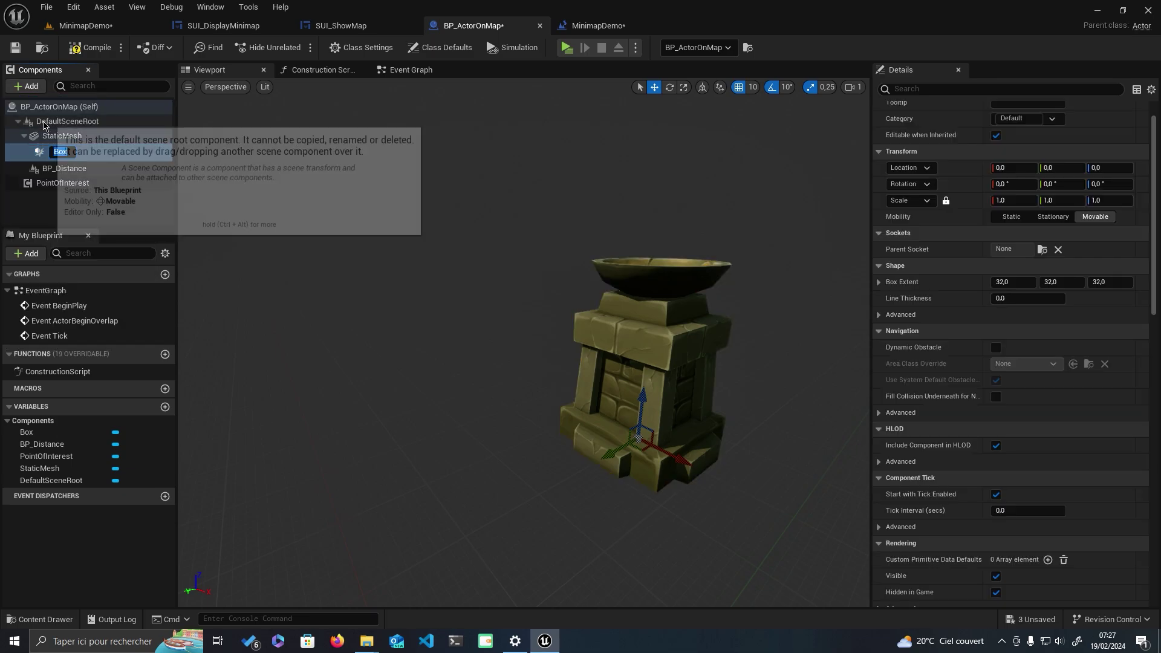
{"action": "left_click", "coordinate": [43, 154]}
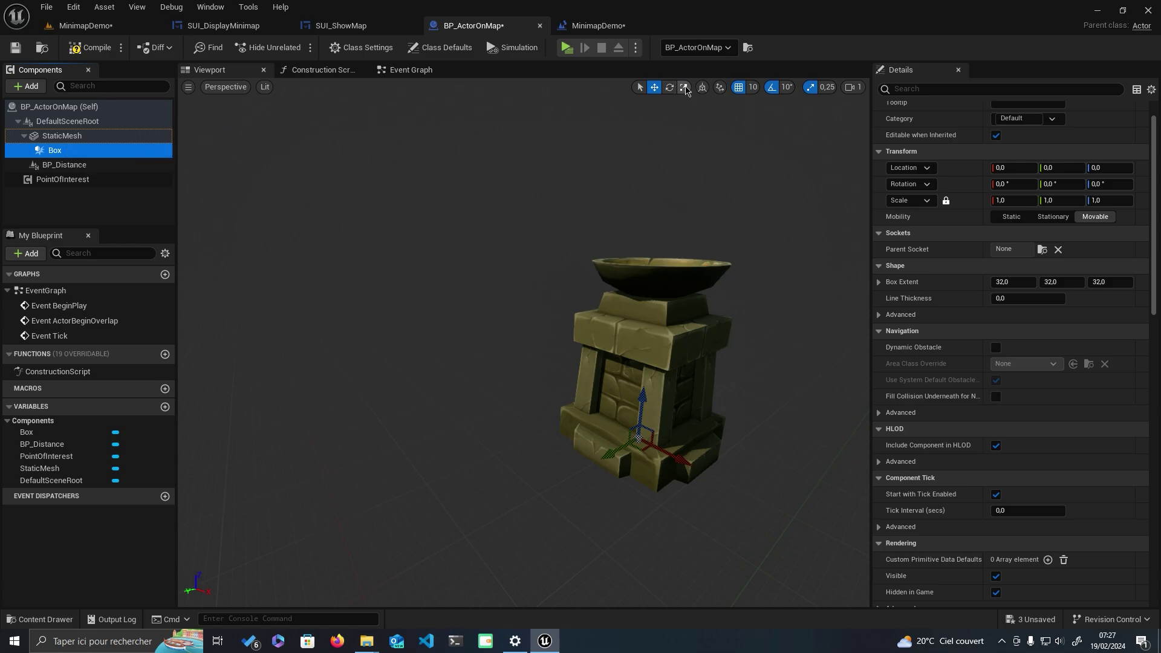
Scale the Box to 5, raise it up around the pedestal, and compile.
{"action": "left_click", "coordinate": [686, 88]}
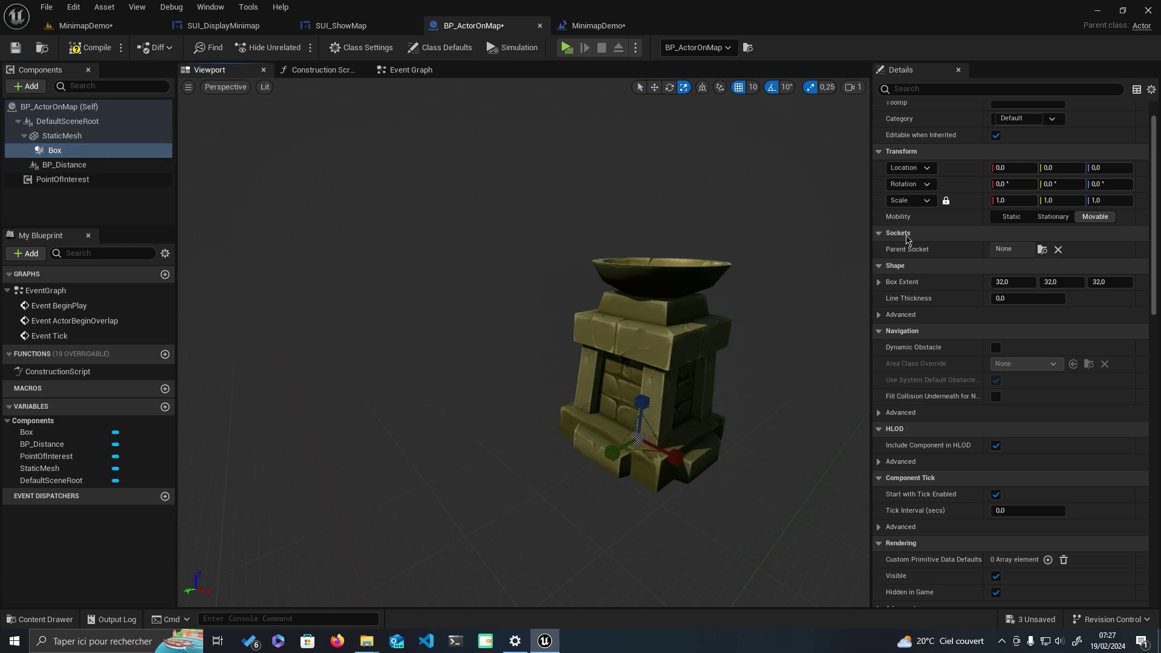
{"action": "type", "text": "5"}
{"action": "key", "text": "Return"}
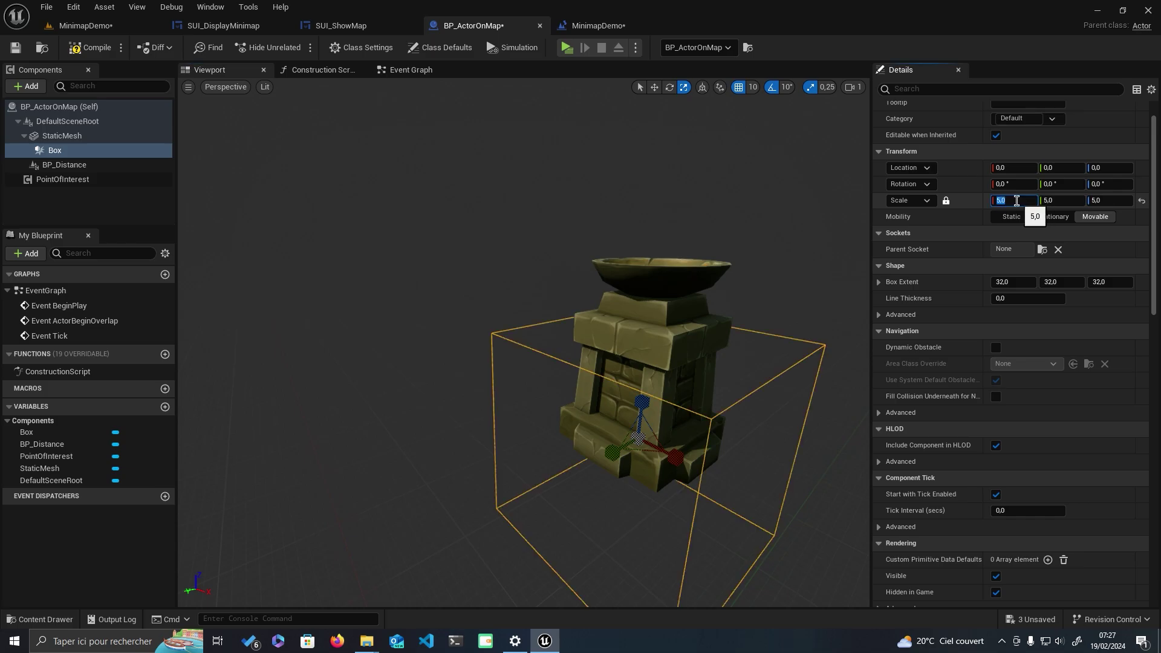
{"action": "key", "text": "w"}
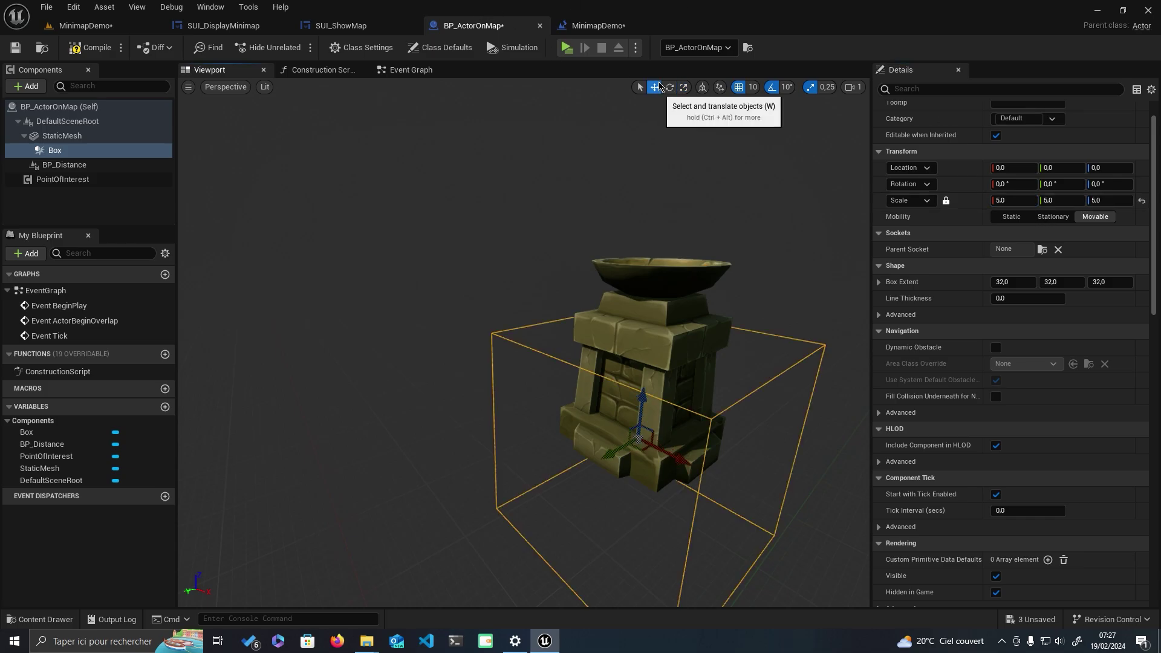
{"action": "left_click_drag", "start_coordinate": [645, 400], "coordinate": [661, 294]}
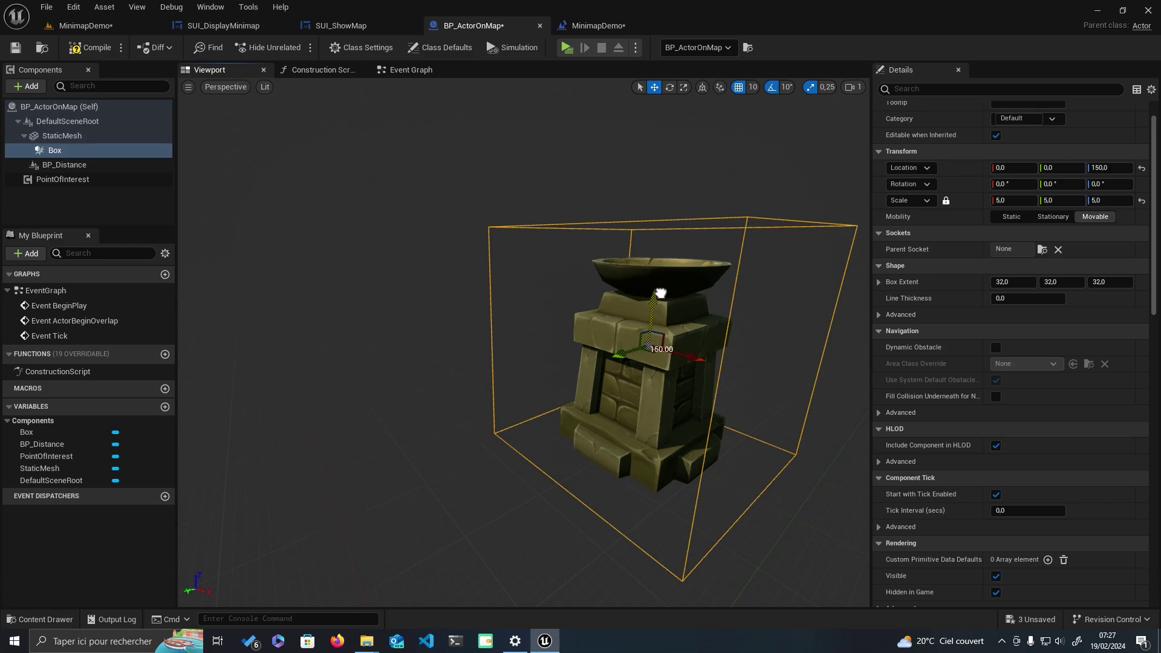
{"action": "left_click", "coordinate": [82, 48]}
{"action": "scroll", "coordinate": [1008, 364], "scroll_direction": "down", "scroll_amount": 4}
{"action": "scroll", "coordinate": [1007, 363], "scroll_direction": "down", "scroll_amount": 8}
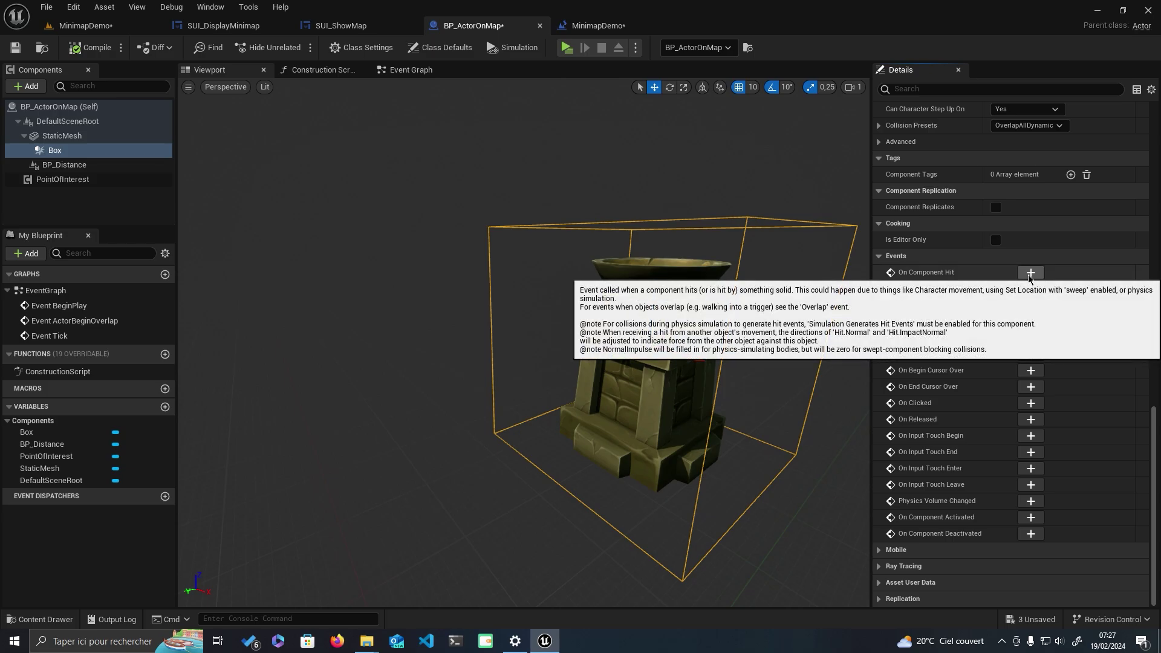
Add the Box's Begin Overlap event and a Get Player Character node below it.
{"action": "left_click", "coordinate": [1029, 290]}
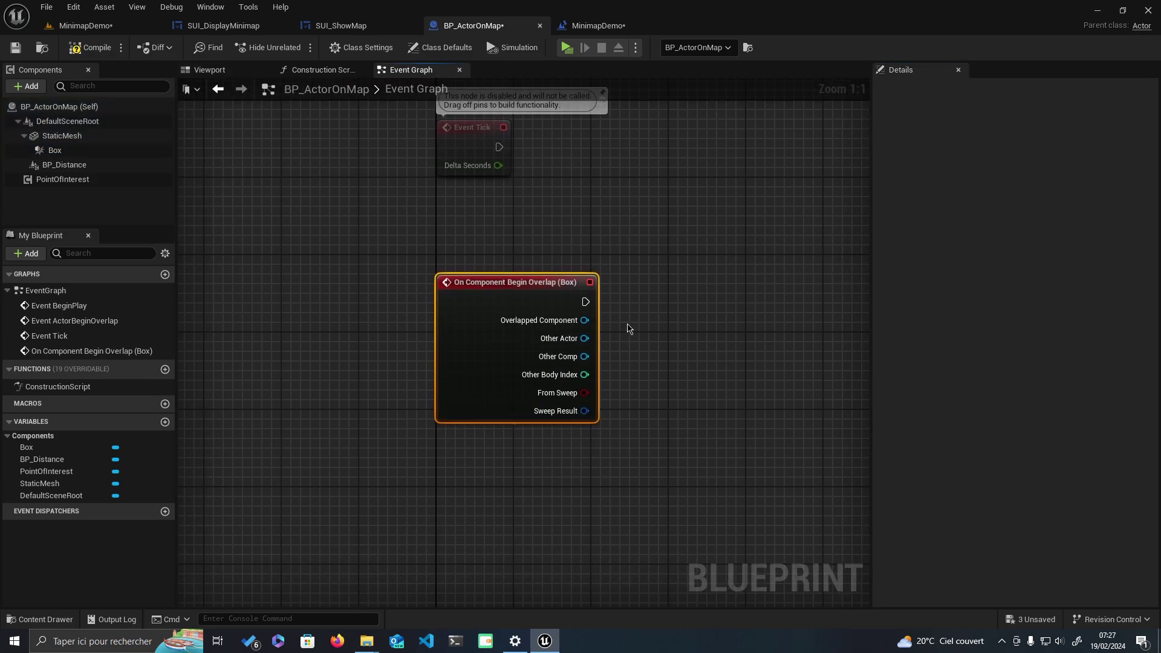
{"action": "right_click", "coordinate": [579, 472]}
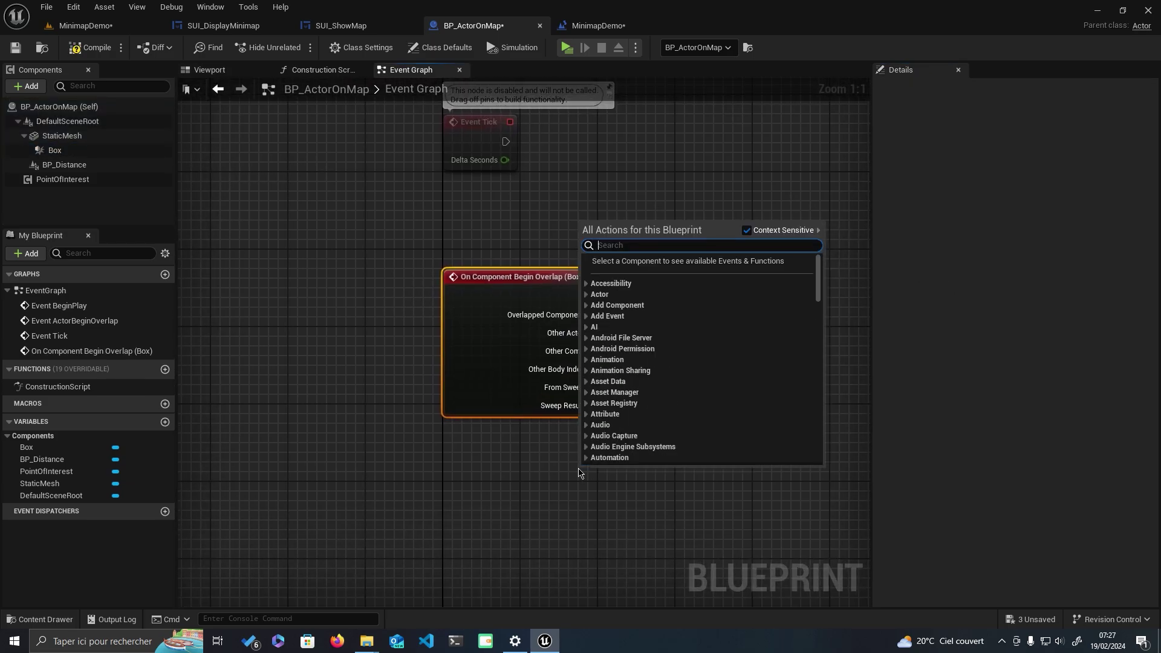
{"action": "type", "text": "g"}
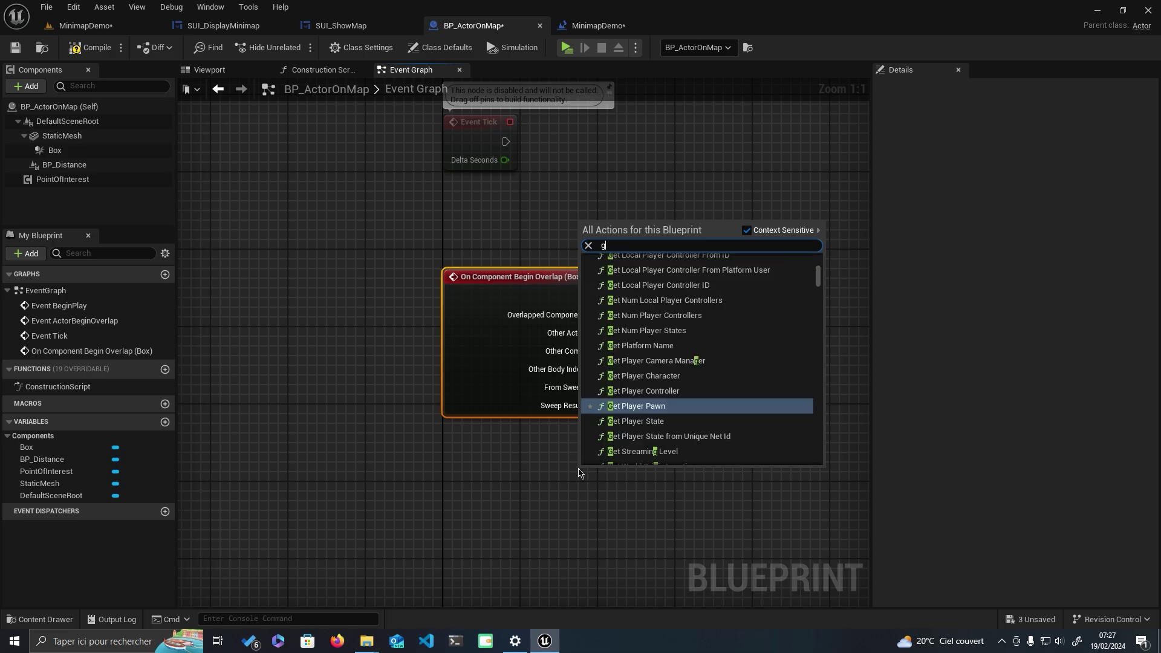
{"action": "type", "text": "et player cha"}
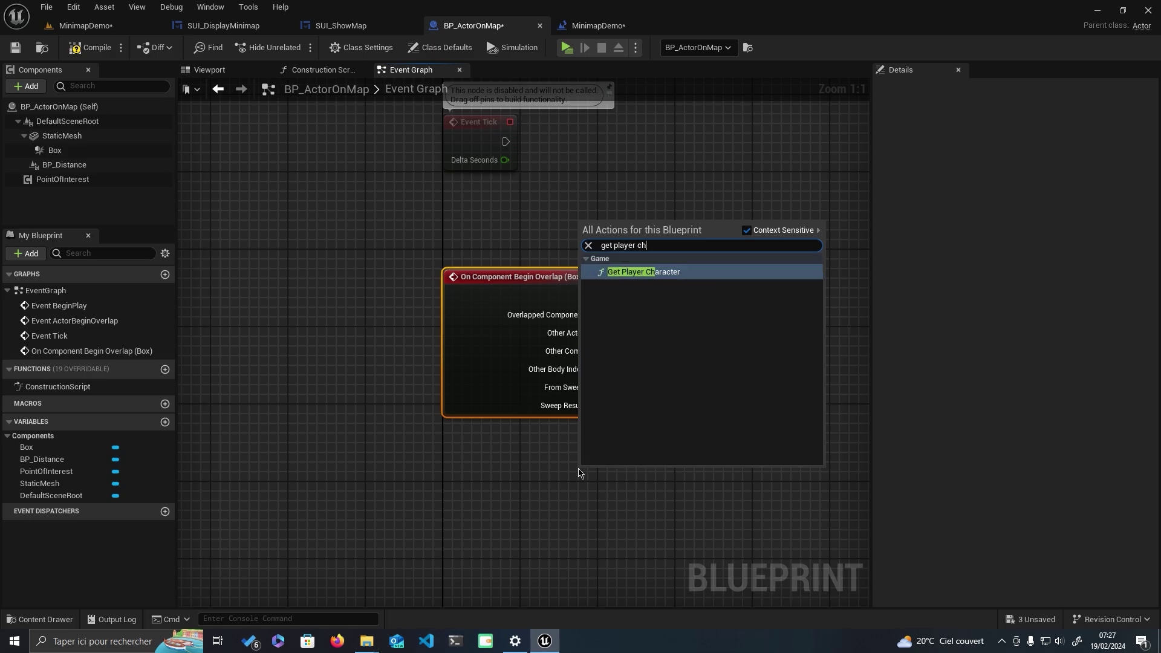
{"action": "key", "text": "Return"}
{"action": "mouse_move", "coordinate": [694, 465]}
{"action": "left_mouse_down"}
{"action": "mouse_move", "coordinate": [582, 485]}
{"action": "mouse_move", "coordinate": [681, 378]}
{"action": "left_mouse_up"}
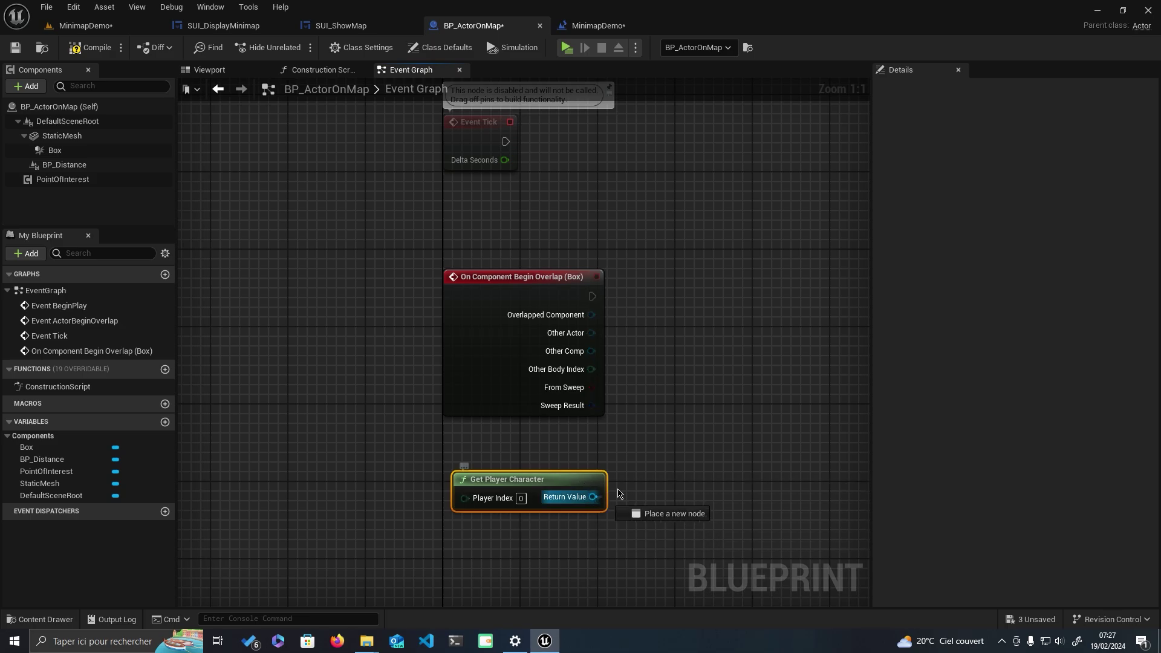
{"action": "type", "text": "="}
Add an == node comparing Other Actor with the player character.
{"action": "key", "text": "Return"}
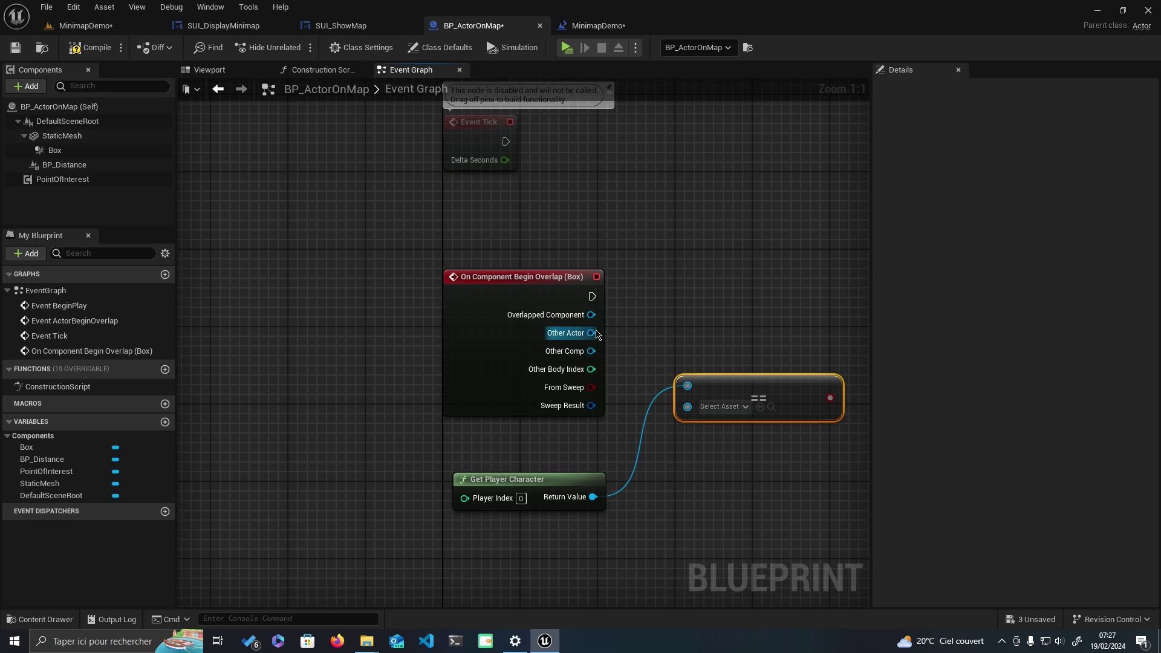
{"action": "left_click_drag", "start_coordinate": [596, 335], "coordinate": [683, 397]}
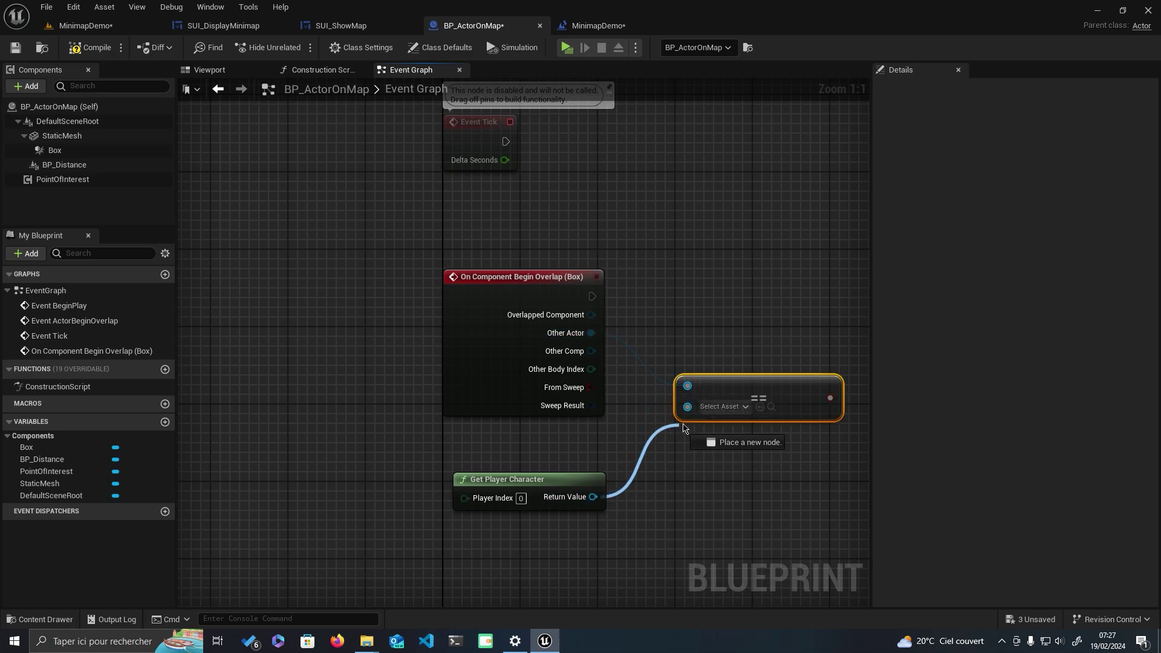
{"action": "left_click_drag", "start_coordinate": [593, 498], "coordinate": [687, 406]}
{"action": "right_click_drag", "start_coordinate": [743, 346], "coordinate": [616, 352]}
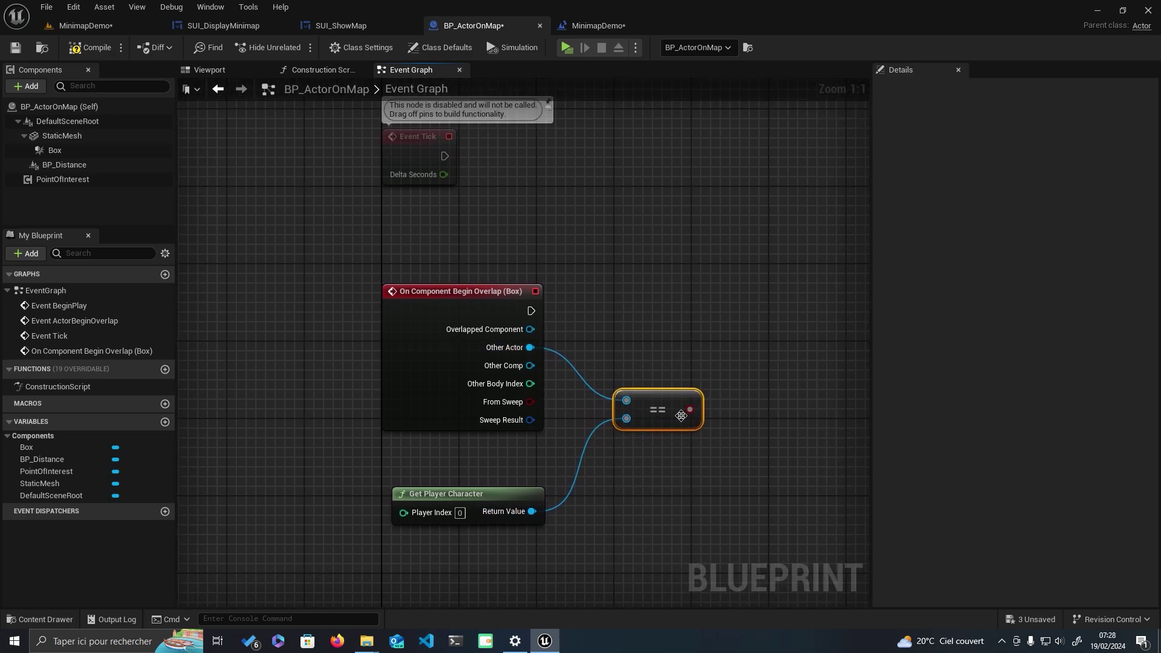
Feed the comparison result into a new Branch run by the overlap event.
{"action": "mouse_move", "coordinate": [685, 417]}
{"action": "left_mouse_down"}
{"action": "mouse_move", "coordinate": [722, 364]}
{"action": "mouse_move", "coordinate": [731, 287]}
{"action": "left_mouse_up"}
{"action": "type", "text": "branch"}
{"action": "key", "text": "Return"}
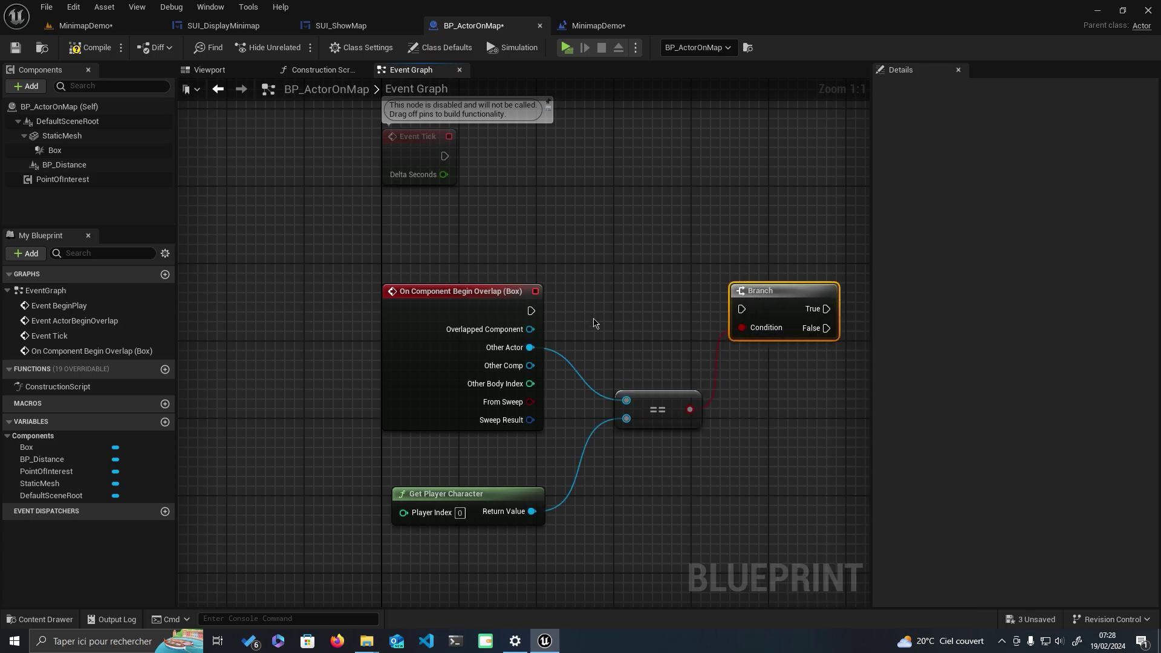
{"action": "mouse_move", "coordinate": [532, 311]}
{"action": "left_mouse_down"}
{"action": "mouse_move", "coordinate": [728, 314]}
{"action": "mouse_move", "coordinate": [562, 328]}
{"action": "left_mouse_up"}
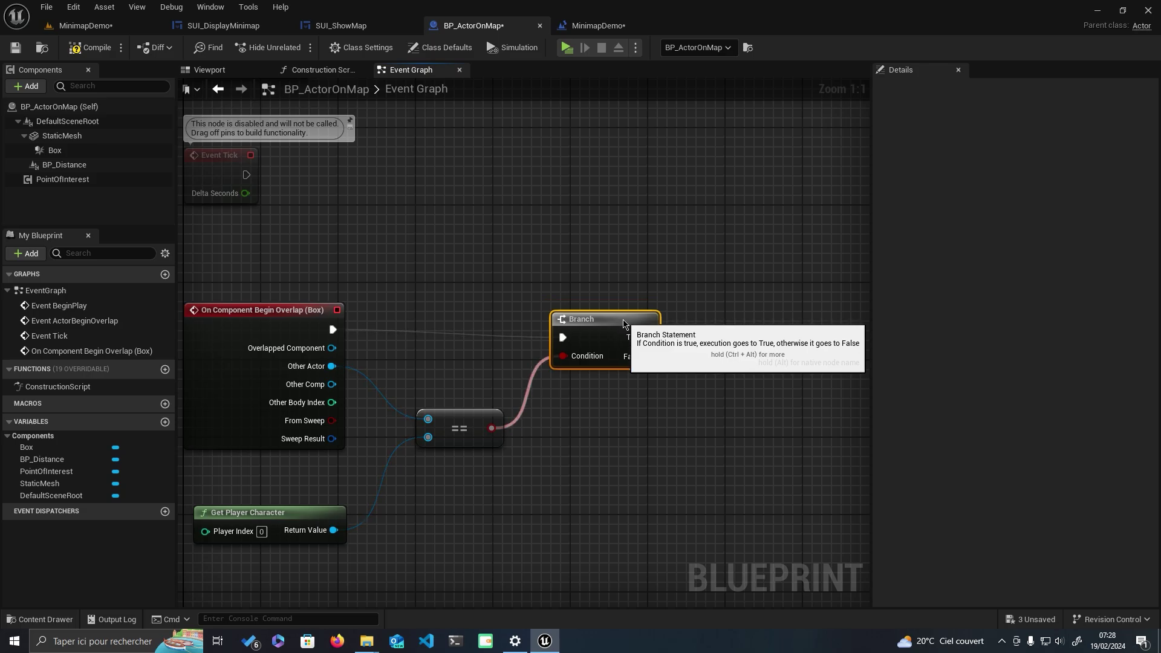
{"action": "right_click_drag", "start_coordinate": [672, 374], "coordinate": [635, 373]}
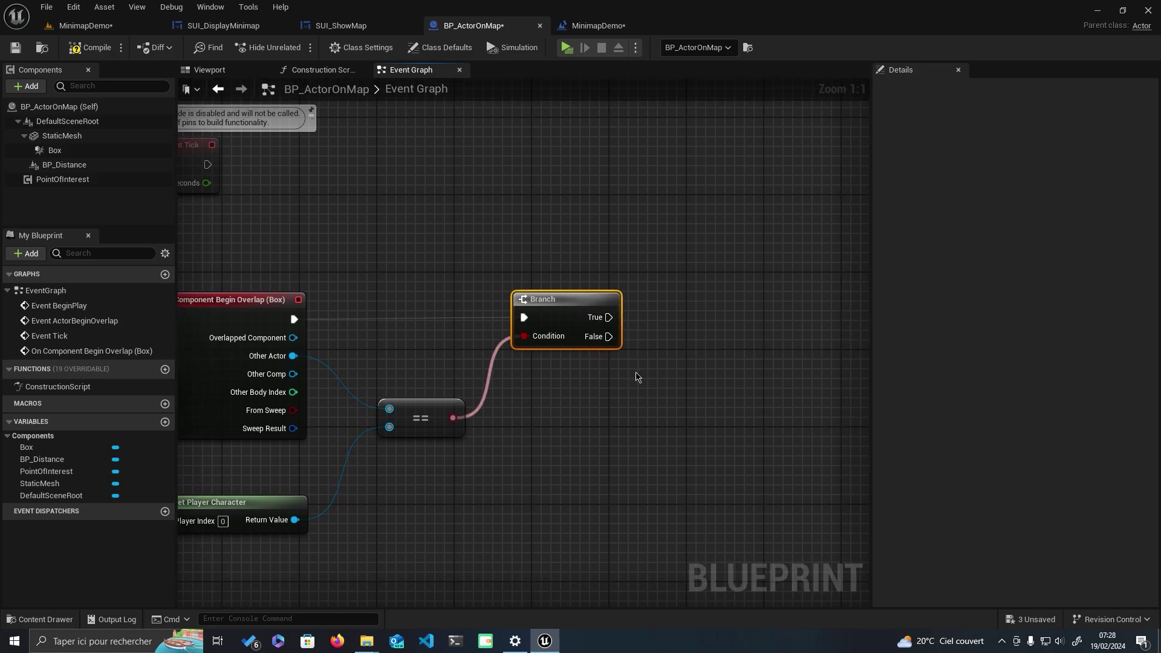
Connect a Destroy Actor node to the Branch's True output.
{"action": "left_click_drag", "start_coordinate": [606, 316], "coordinate": [679, 328]}
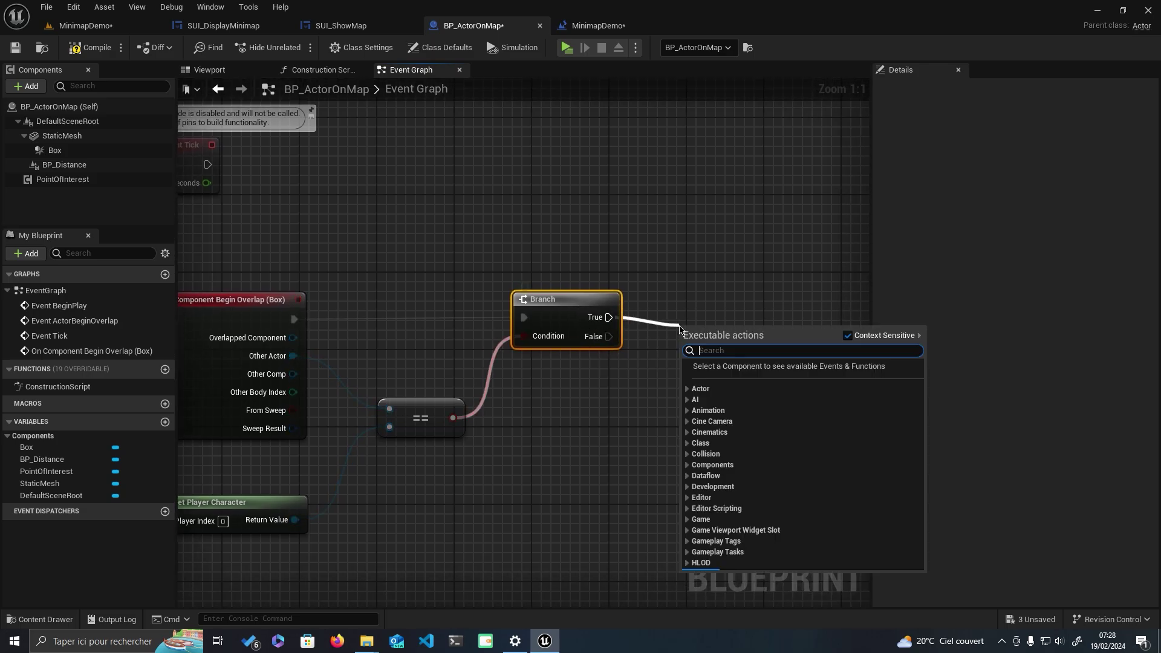
{"action": "type", "text": "desty"}
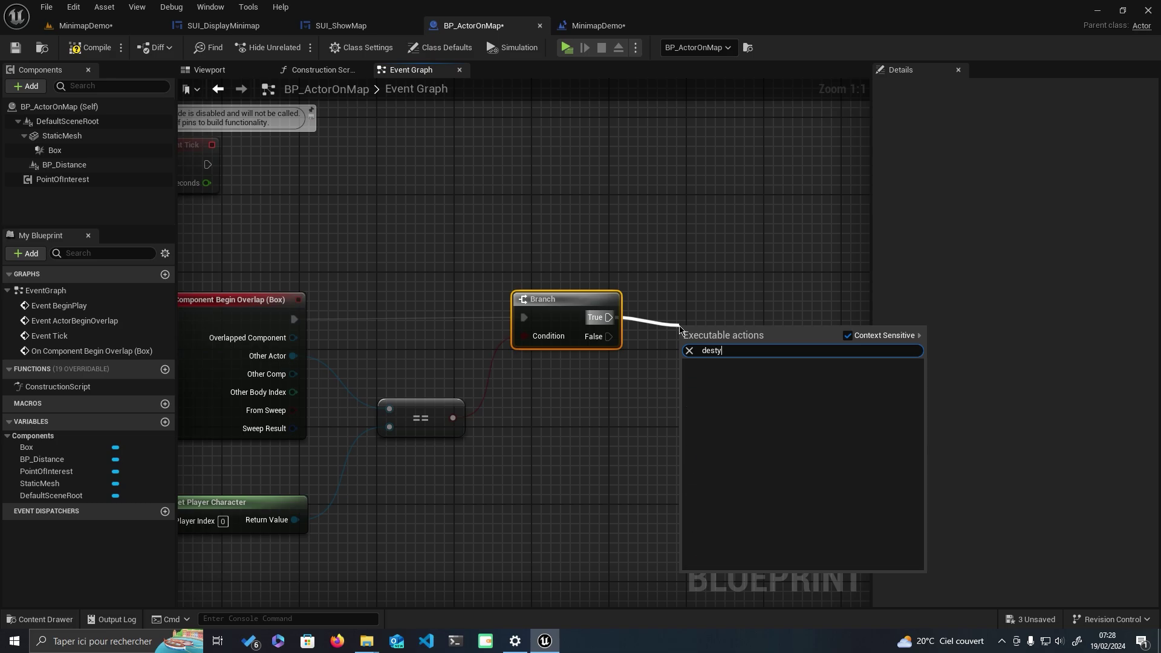
{"action": "key", "text": "Return"}
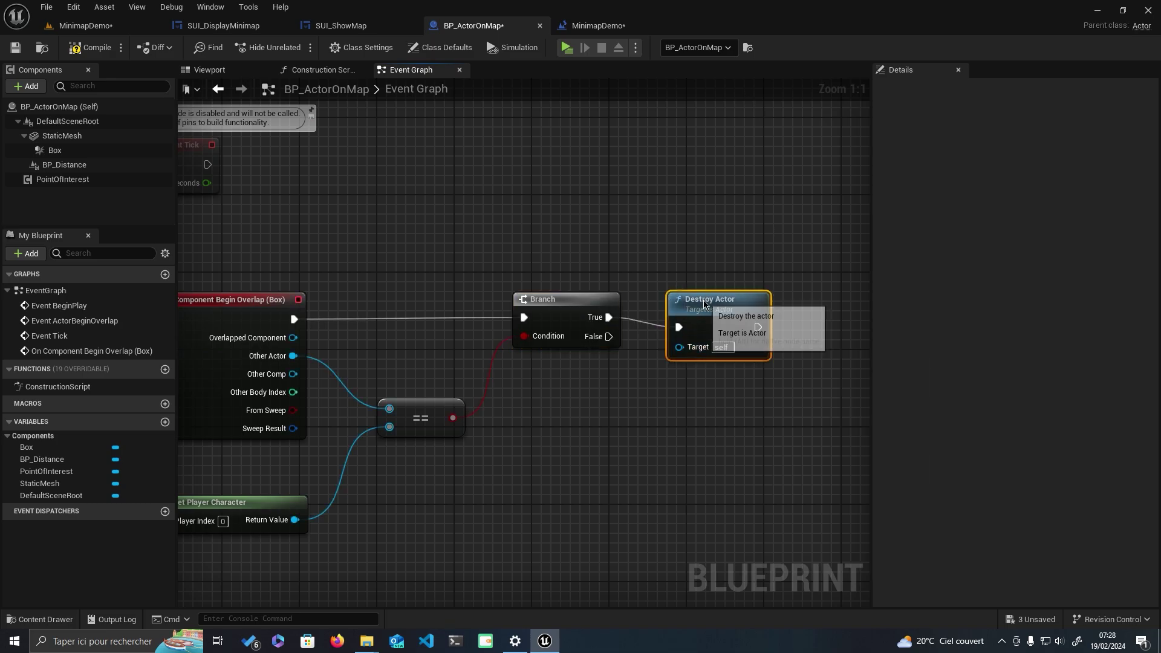
{"action": "mouse_move", "coordinate": [711, 382]}
{"action": "right_mouse_down"}
{"action": "mouse_move", "coordinate": [591, 400]}
{"action": "mouse_move", "coordinate": [563, 371]}
{"action": "right_mouse_up"}
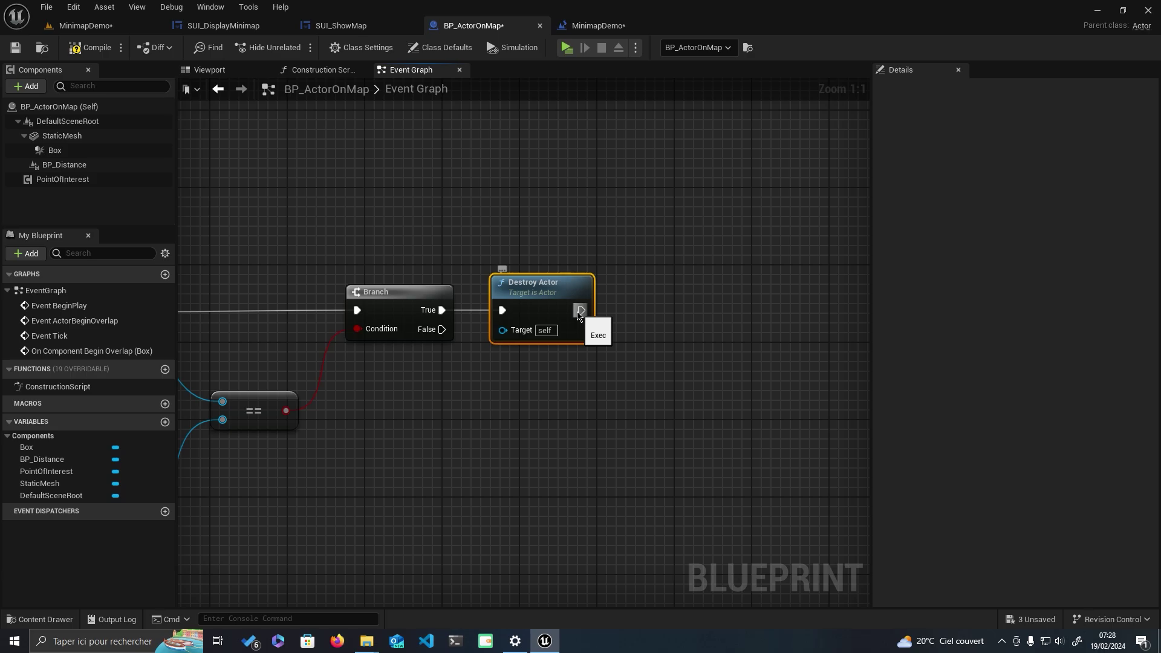
{"action": "right_click", "coordinate": [562, 427]}
{"action": "type", "text": "get player"}
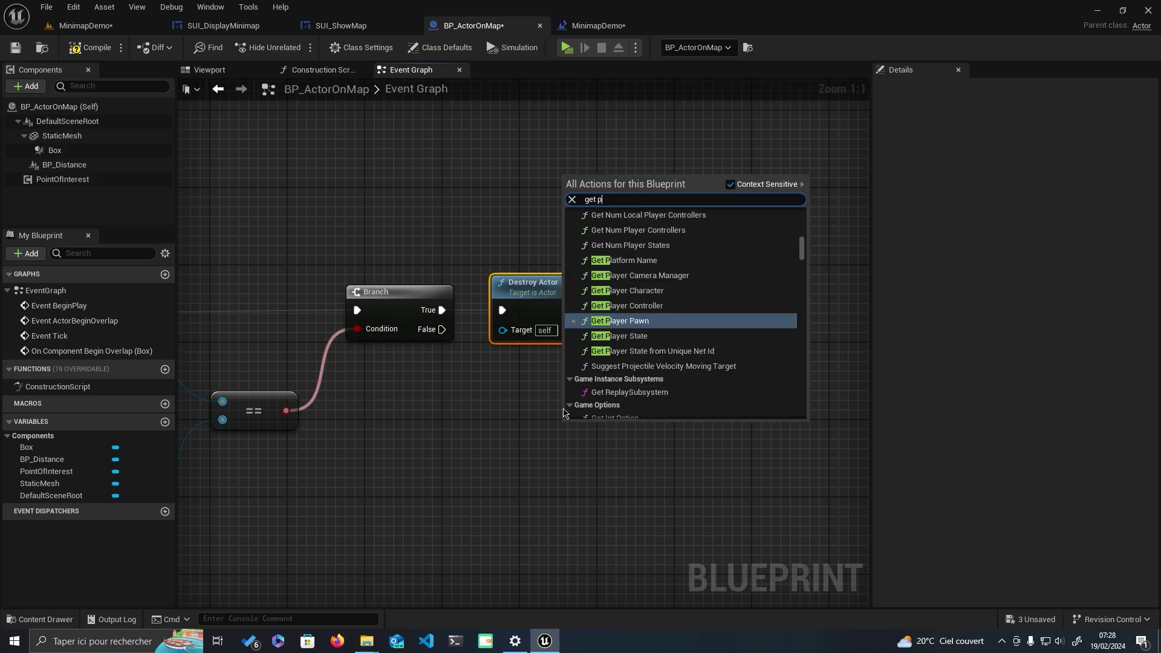
Add Get Player Controller and a Get HUD node fed by its return value.
{"action": "key", "text": "Up"}
{"action": "key", "text": "Return"}
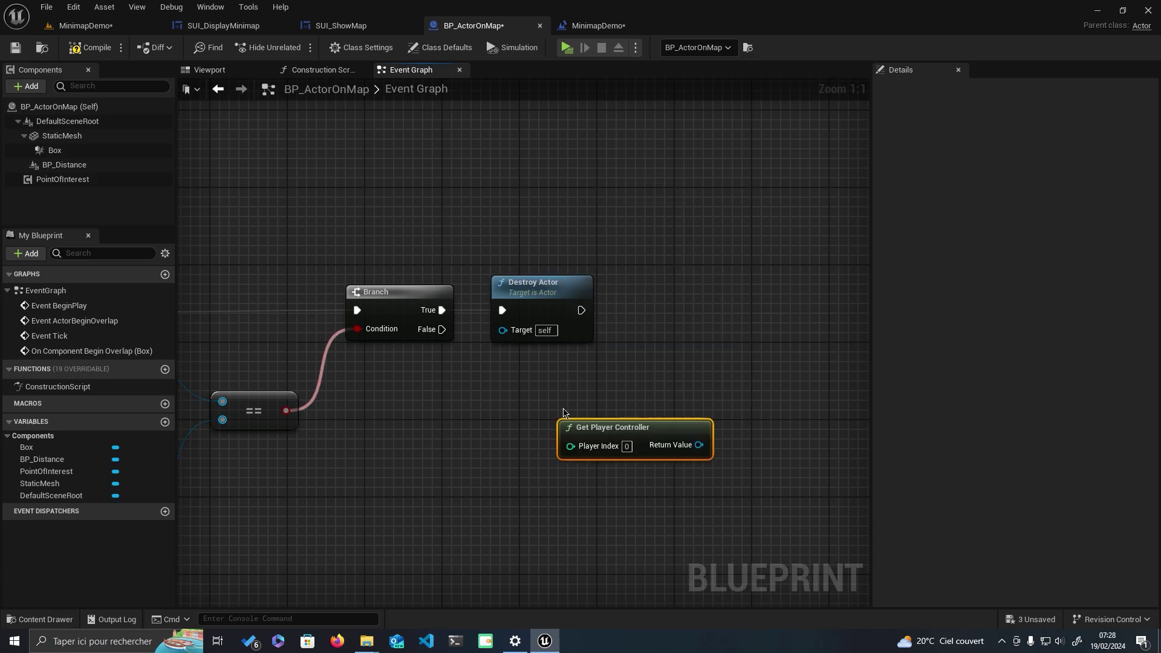
{"action": "left_click_drag", "start_coordinate": [597, 428], "coordinate": [471, 428]}
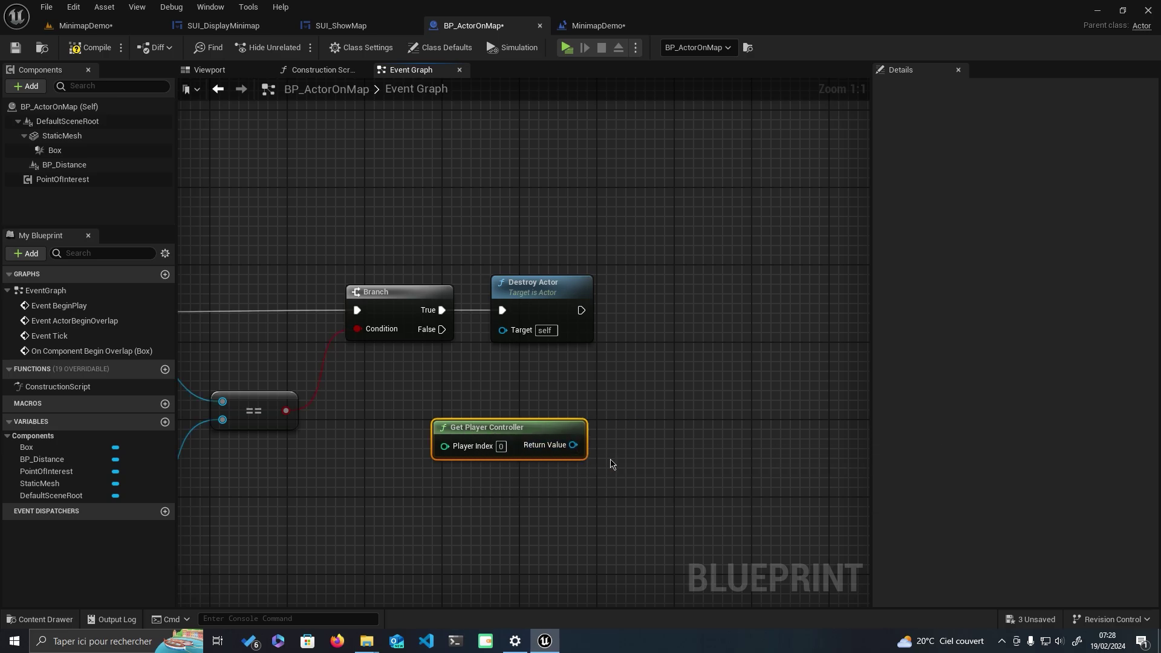
{"action": "left_click_drag", "start_coordinate": [574, 445], "coordinate": [663, 407]}
{"action": "type", "text": "get pla"}
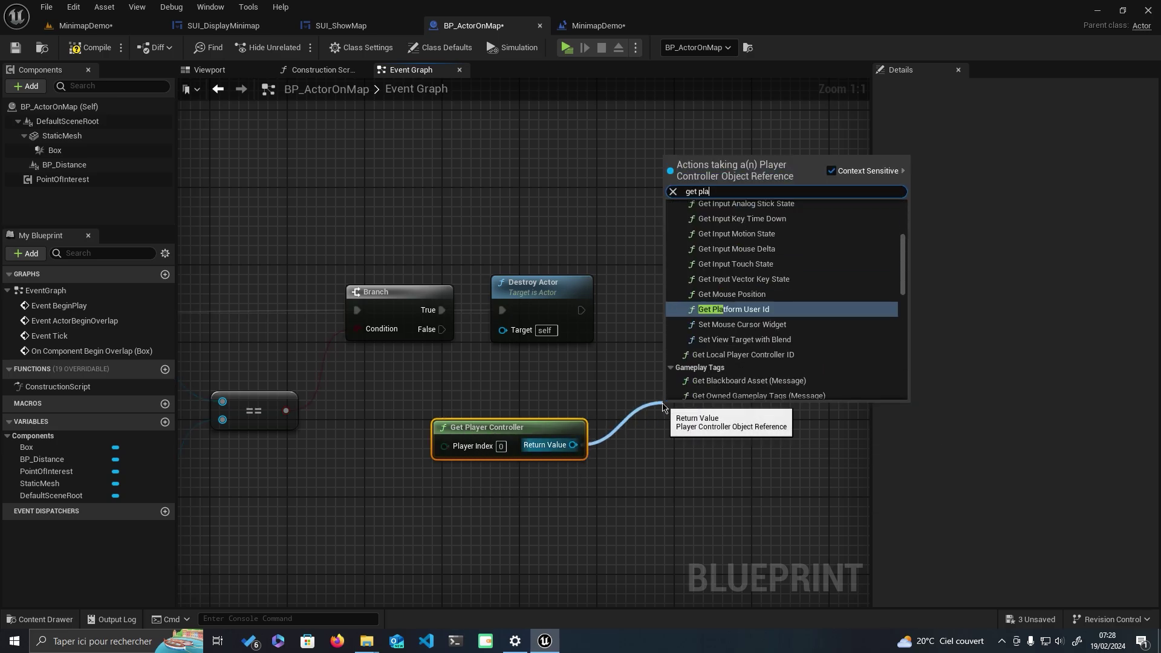
{"action": "type", "text": "yer h"}
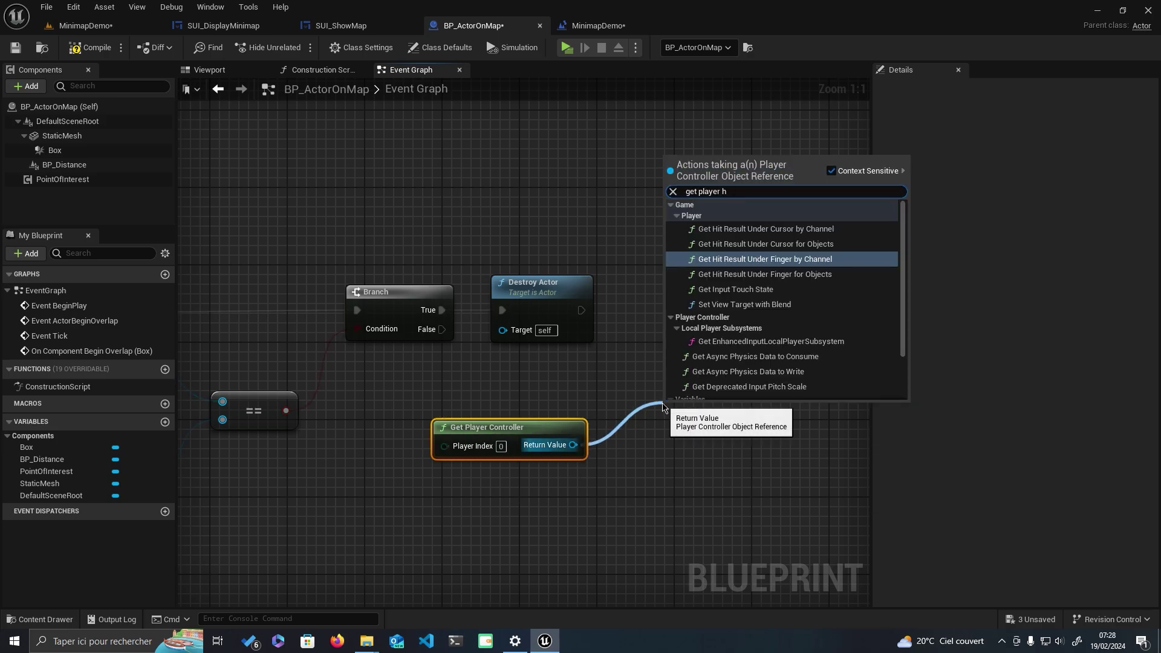
{"action": "key", "text": "BackSpace"}
{"action": "key", "text": "BackSpace"}
{"action": "key", "text": "BackSpace"}
{"action": "key", "text": "BackSpace"}
{"action": "key", "text": "BackSpace"}
{"action": "key", "text": "BackSpace"}
{"action": "key", "text": "BackSpace"}
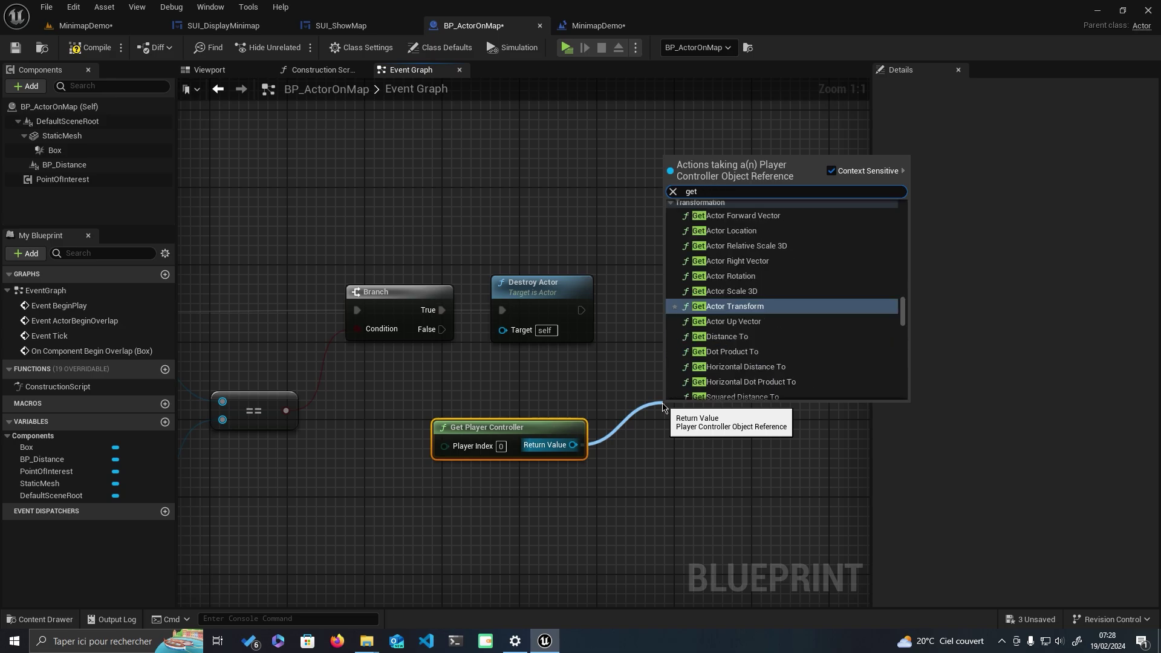
{"action": "type", "text": "hu"}
{"action": "key", "text": "Return"}
{"action": "mouse_move", "coordinate": [730, 436]}
{"action": "left_mouse_down"}
{"action": "mouse_move", "coordinate": [687, 445]}
{"action": "mouse_move", "coordinate": [771, 313]}
{"action": "left_mouse_up"}
{"action": "type", "text": "ca"}
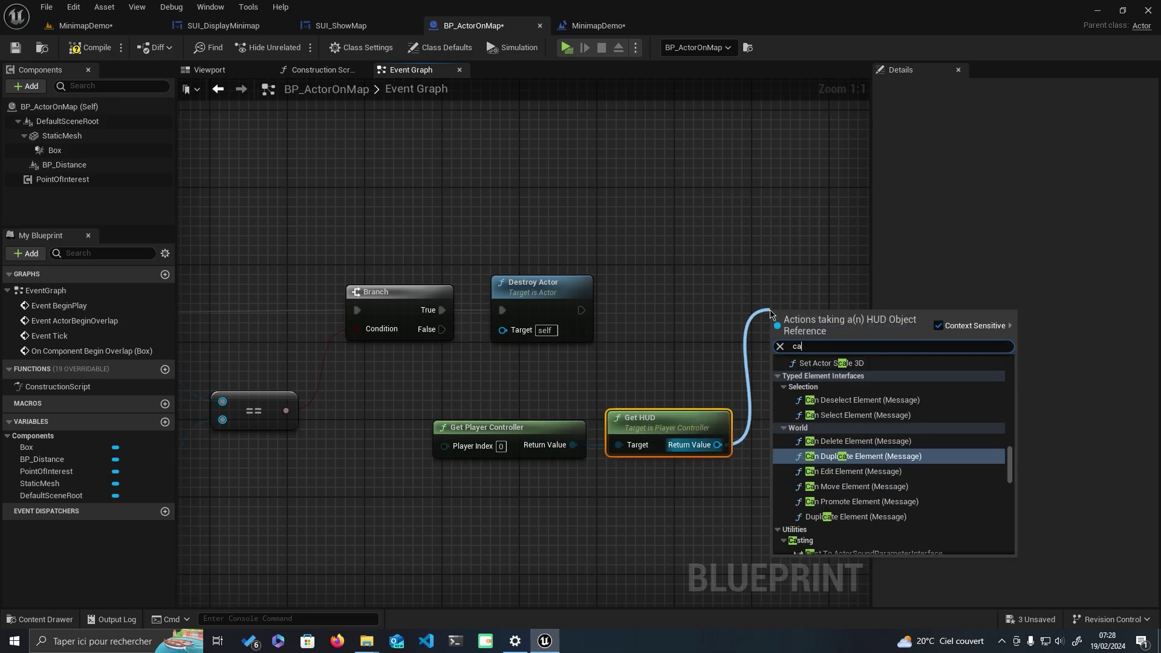
{"action": "type", "text": "st to pb"}
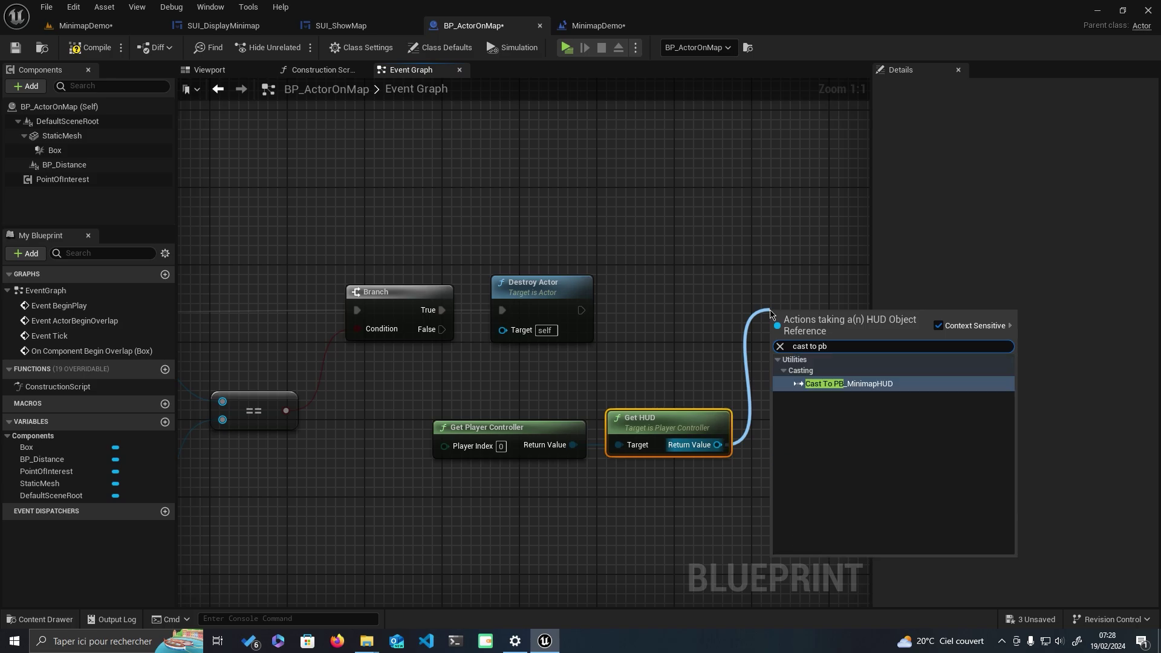
Cast the HUD to PB_MinimapHUD, running the cast after Destroy Actor.
{"action": "key", "text": "Return"}
{"action": "left_click_drag", "start_coordinate": [582, 311], "coordinate": [773, 337]}
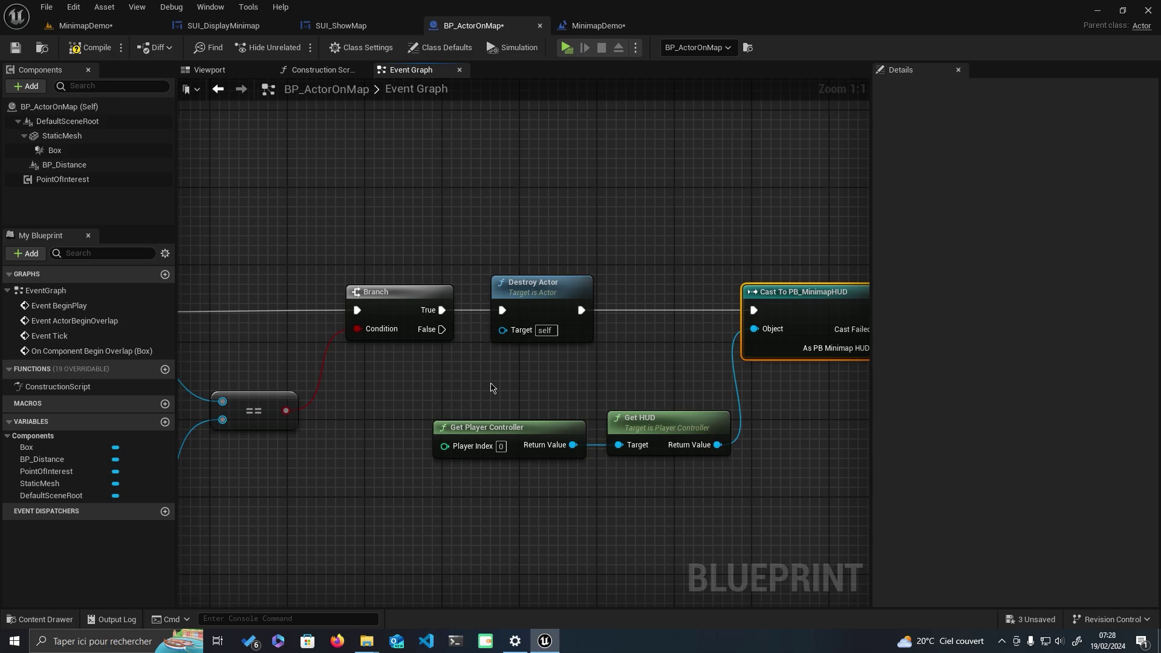
{"action": "left_click_drag", "start_coordinate": [657, 427], "coordinate": [619, 399]}
{"action": "right_click_drag", "start_coordinate": [830, 432], "coordinate": [669, 441]}
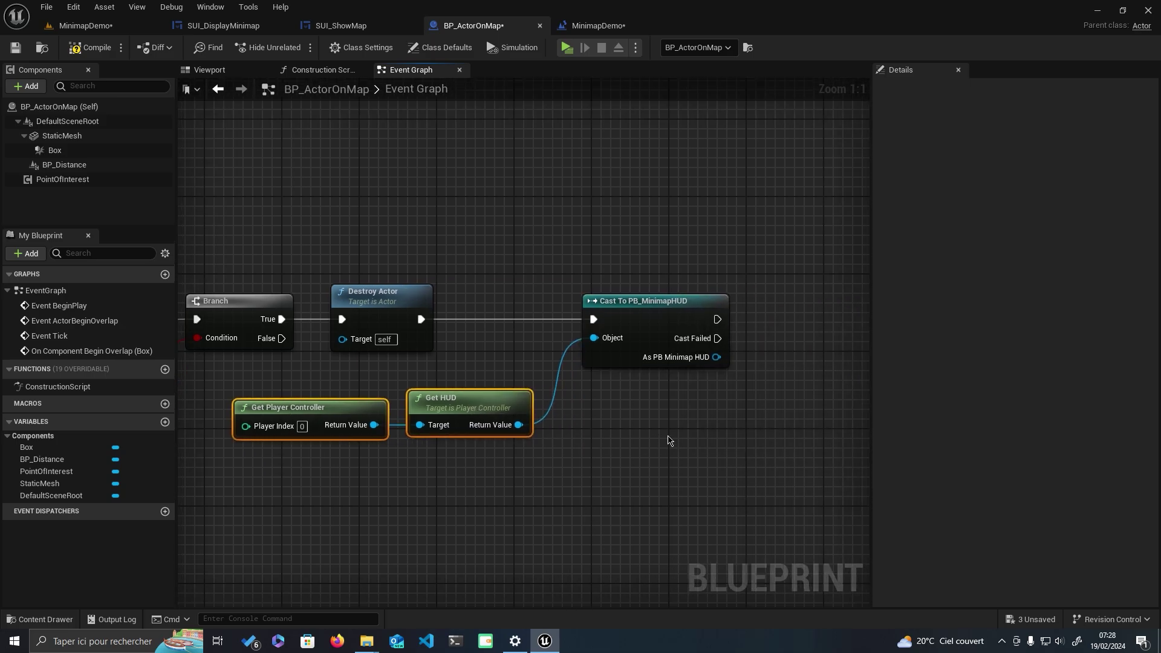
Call Refresh Map on the PB_MinimapHUD cast result and compile the blueprint.
{"action": "left_click_drag", "start_coordinate": [717, 357], "coordinate": [752, 381]}
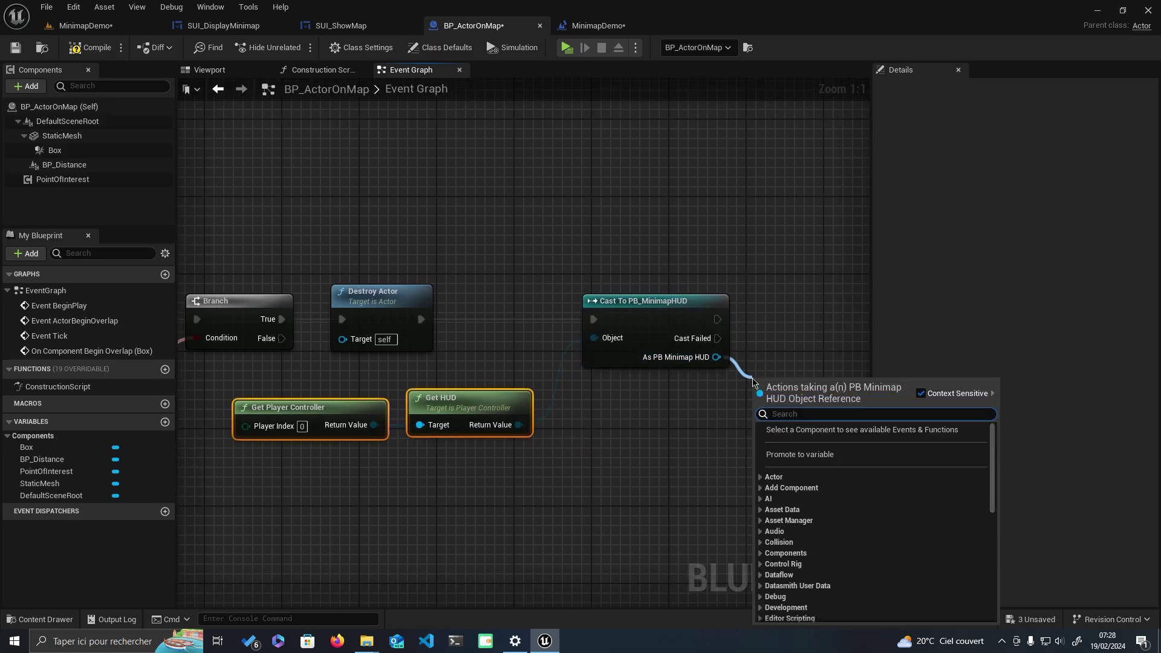
{"action": "type", "text": "refresh"}
{"action": "key", "text": "Return"}
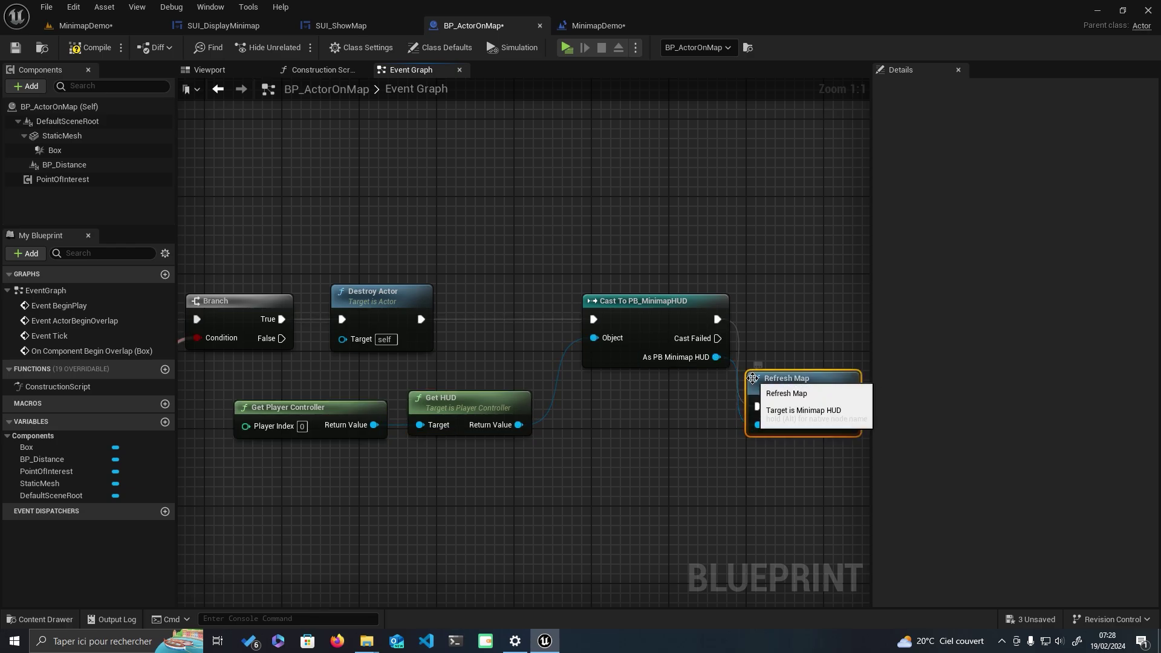
{"action": "left_click_drag", "start_coordinate": [771, 385], "coordinate": [784, 306]}
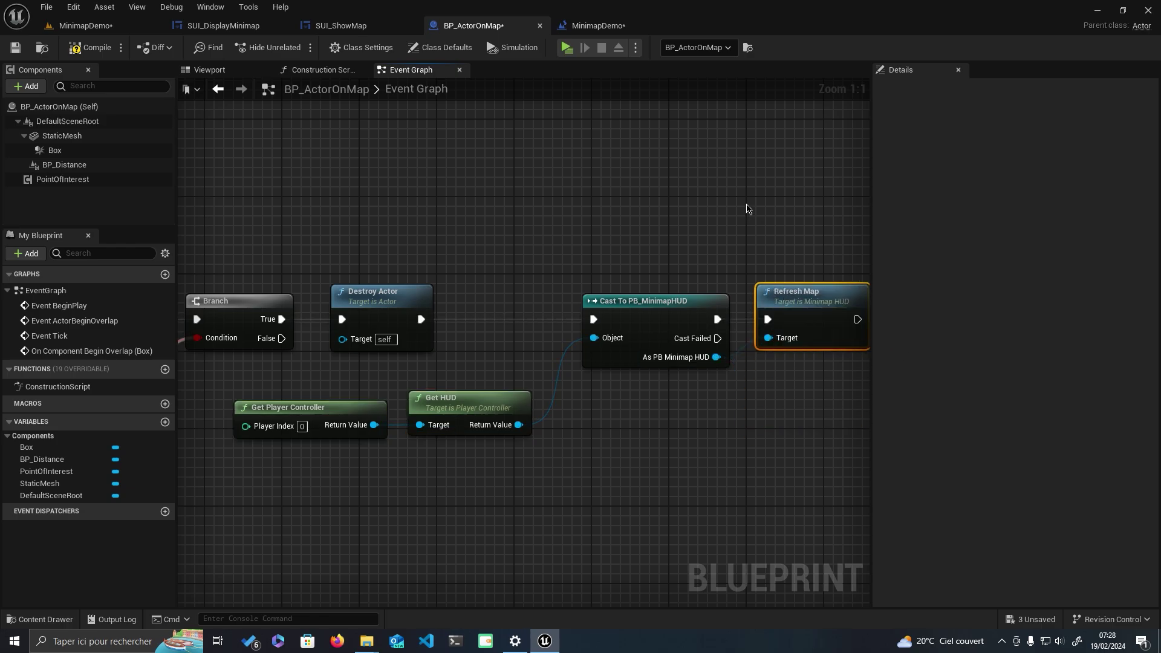
{"action": "right_click_drag", "start_coordinate": [819, 433], "coordinate": [762, 417]}
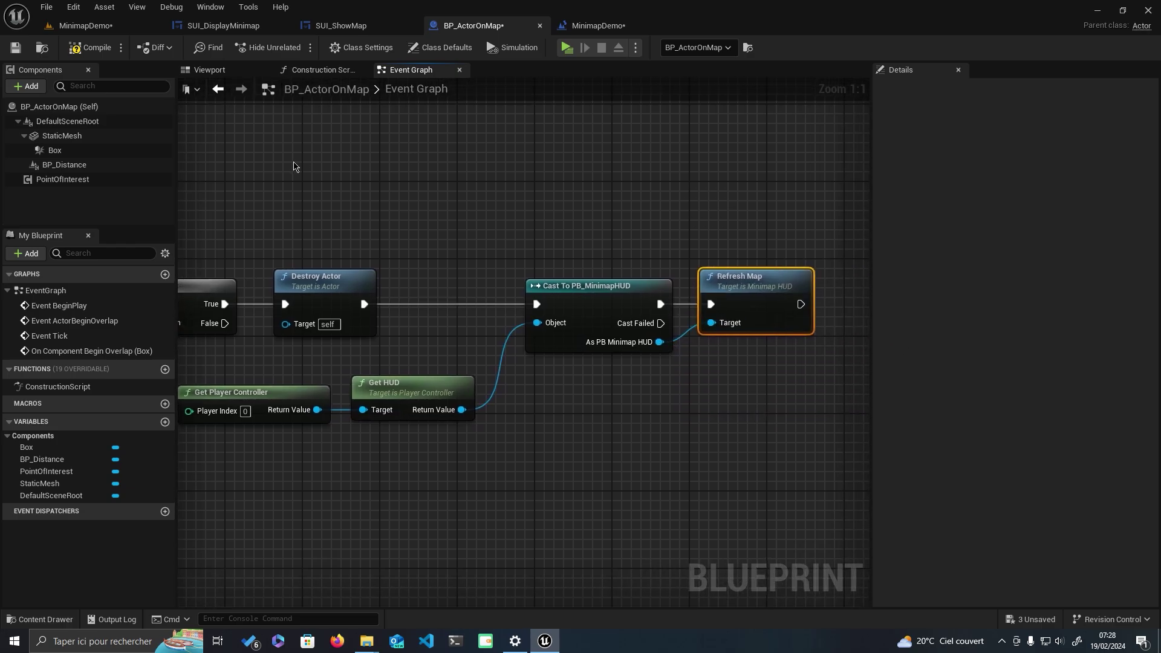
{"action": "left_click", "coordinate": [90, 51]}
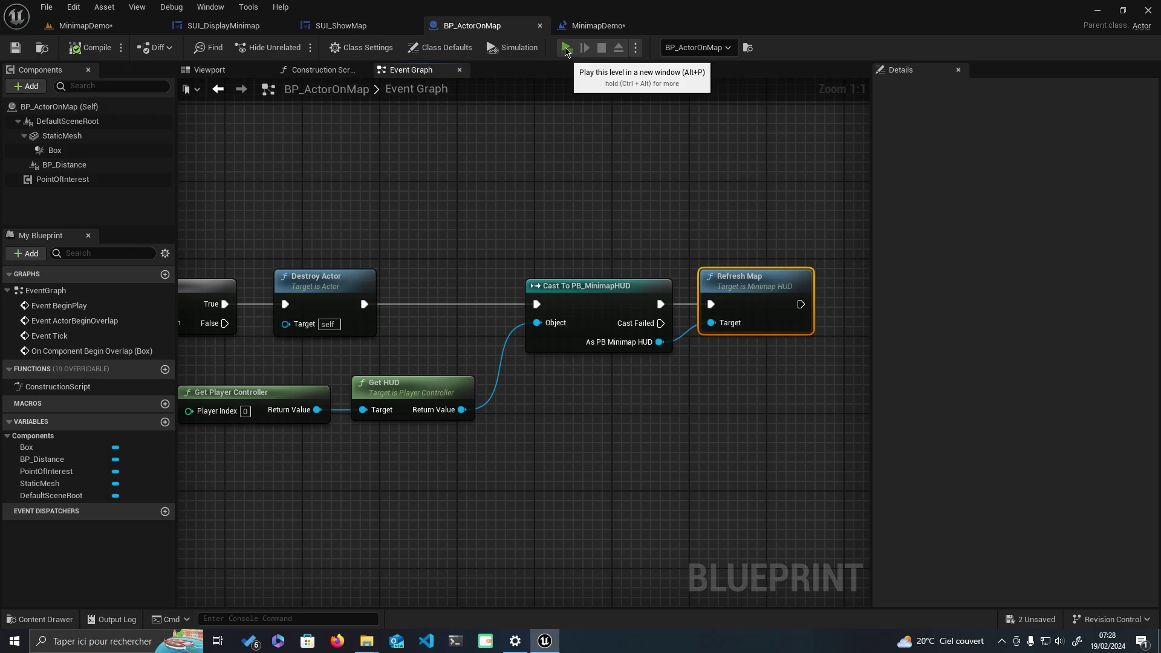
Play in a new window, walk forward, open the full map with M, then exit.
{"action": "left_click", "coordinate": [567, 48]}
{"action": "key", "text": "w"}
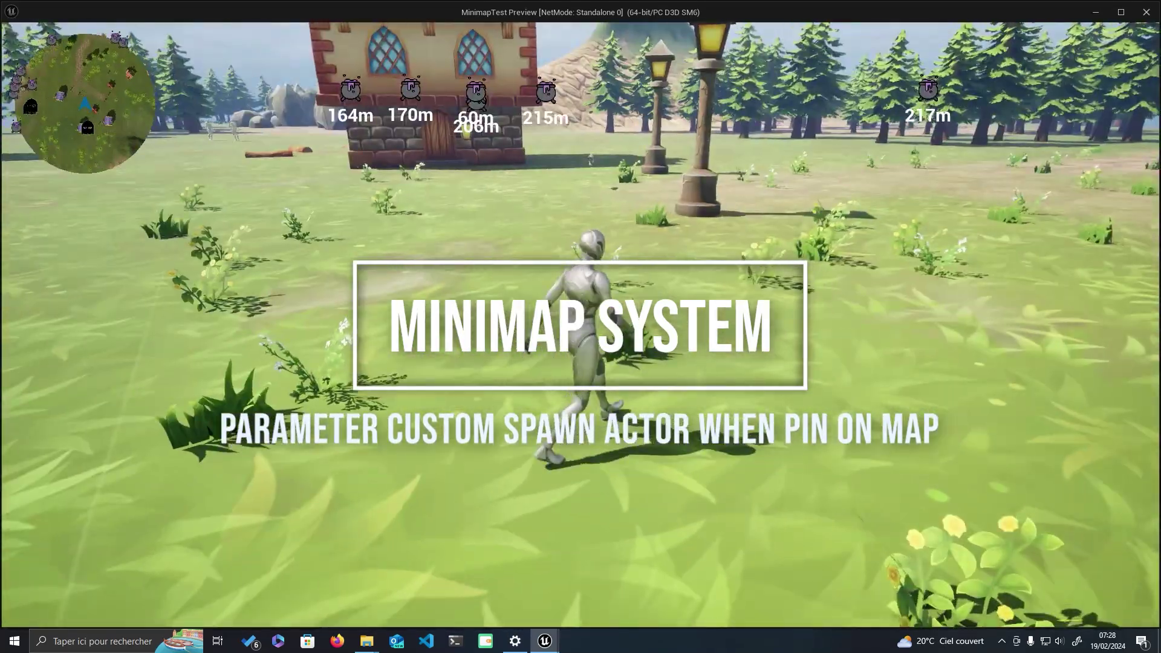
{"action": "key", "text": "m"}
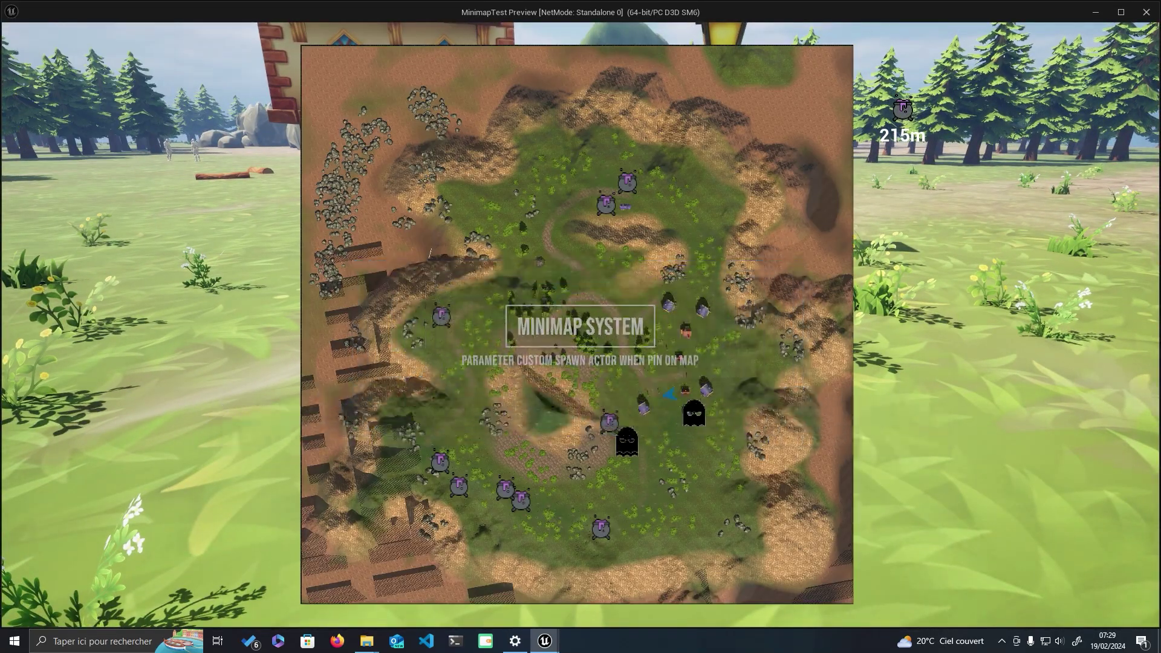
{"action": "key", "text": "Escape"}
Set MapCoordWidget's Spawn Actor Class to BP_ActorOnMap.
{"action": "left_click", "coordinate": [159, 425]}
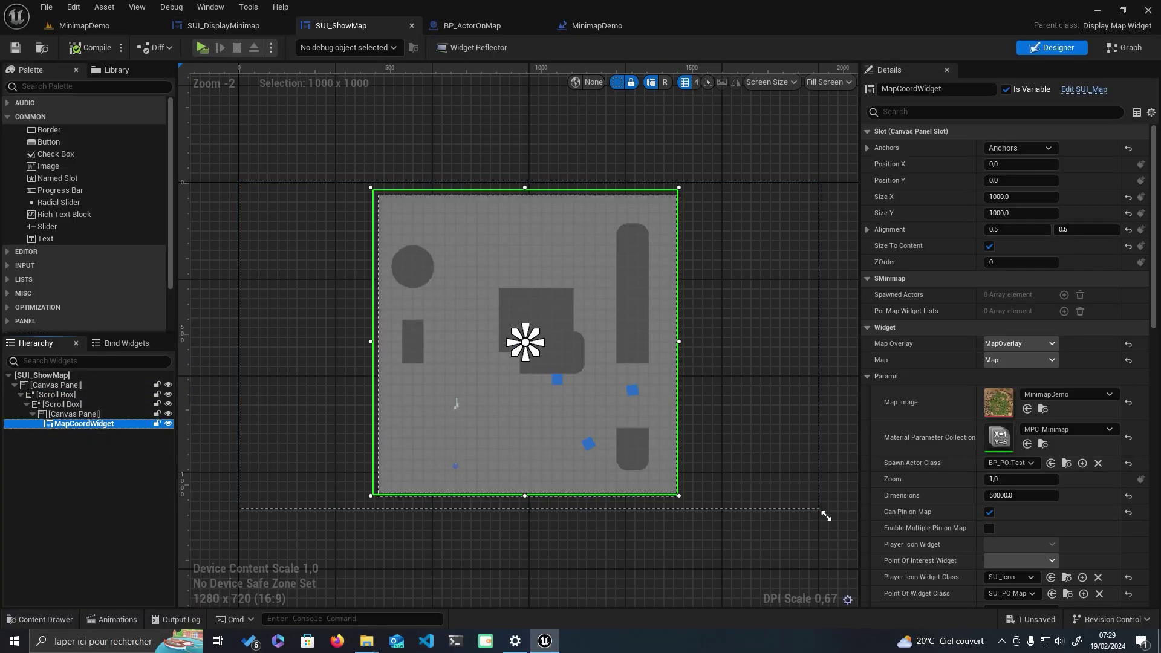
{"action": "scroll", "coordinate": [935, 408], "scroll_direction": "down", "scroll_amount": 1}
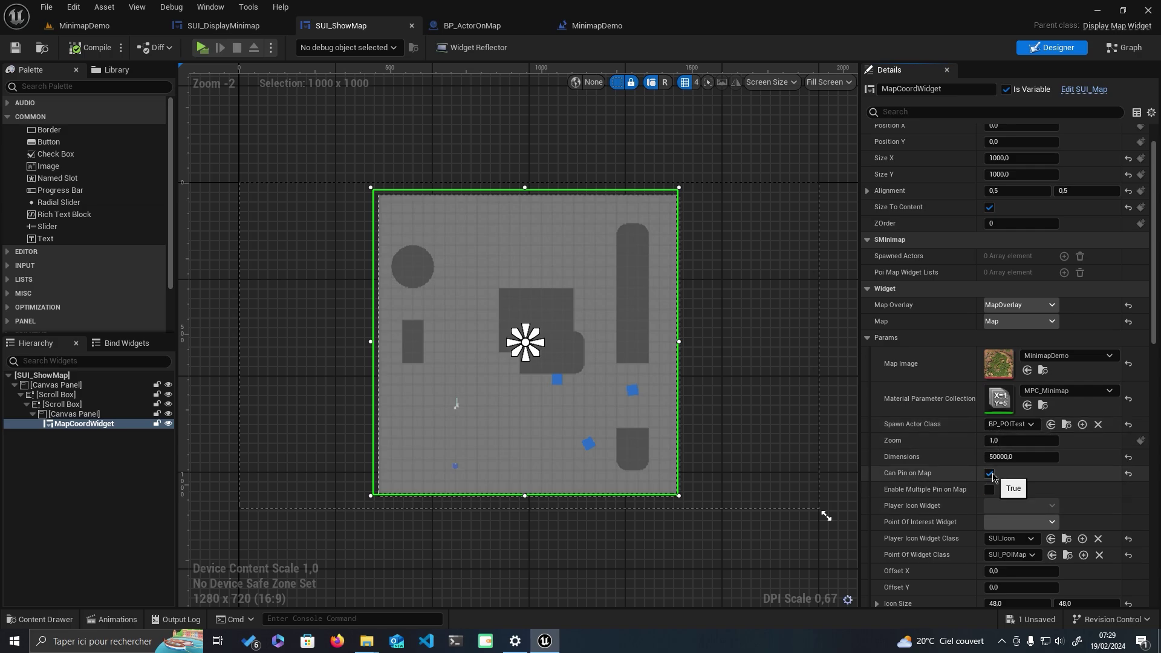
{"action": "left_click", "coordinate": [1021, 425]}
{"action": "type", "text": "bp_ac"}
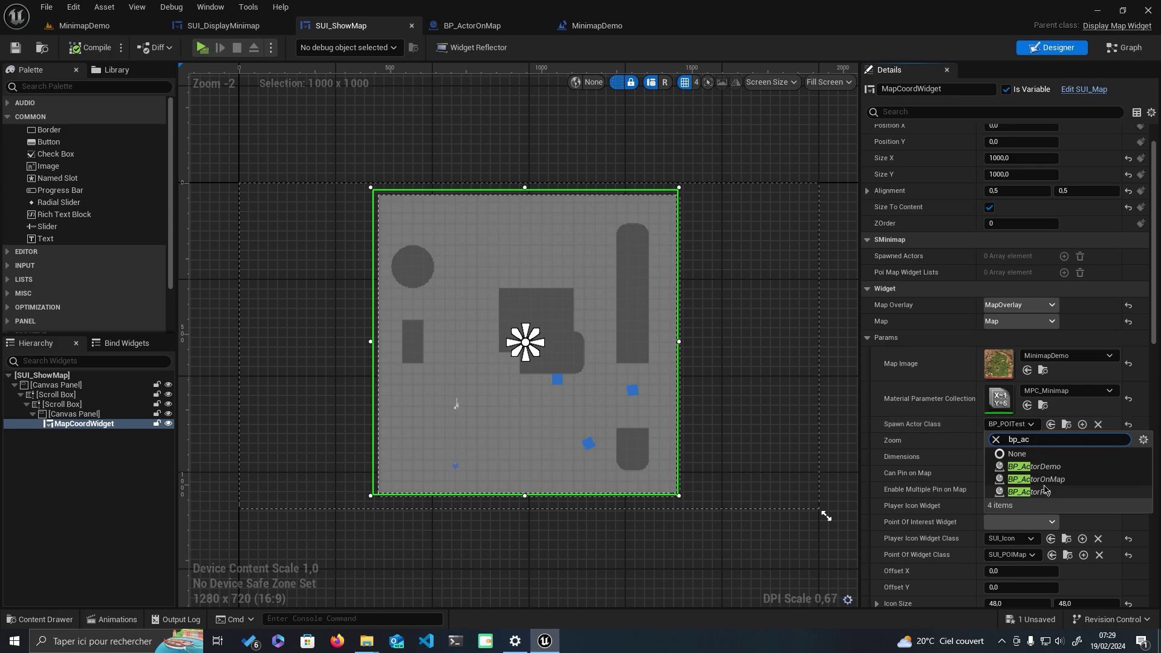
{"action": "left_click", "coordinate": [1036, 480]}
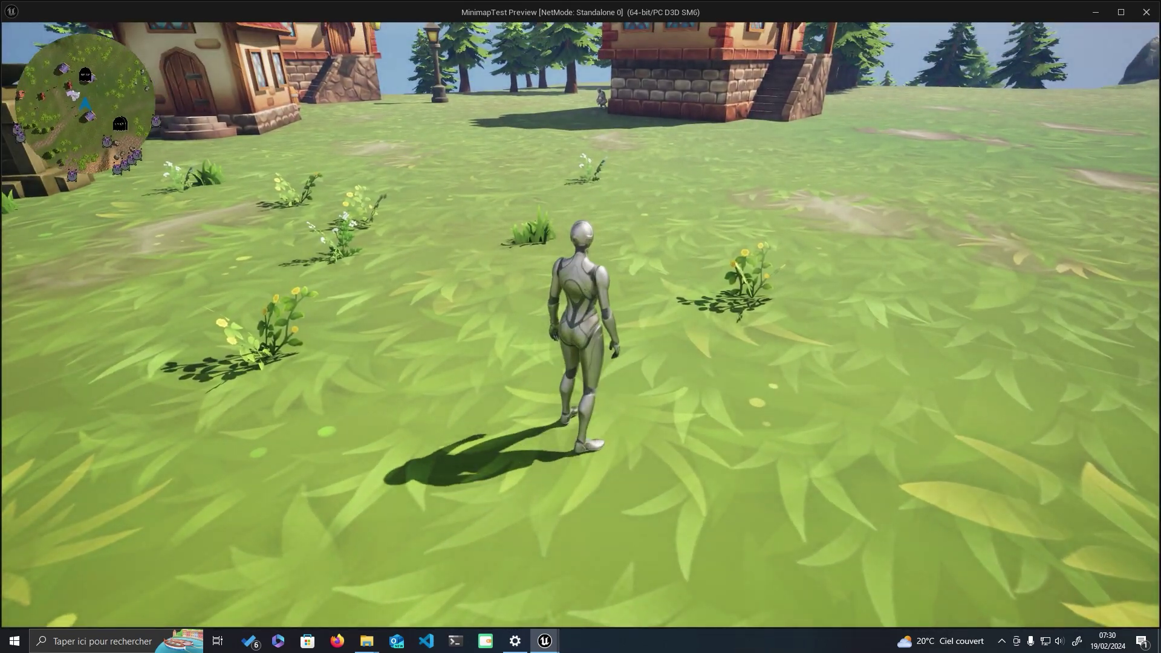
Drop a pin on the full world map and run toward the spawned pedestal.
{"action": "key", "text": "m"}
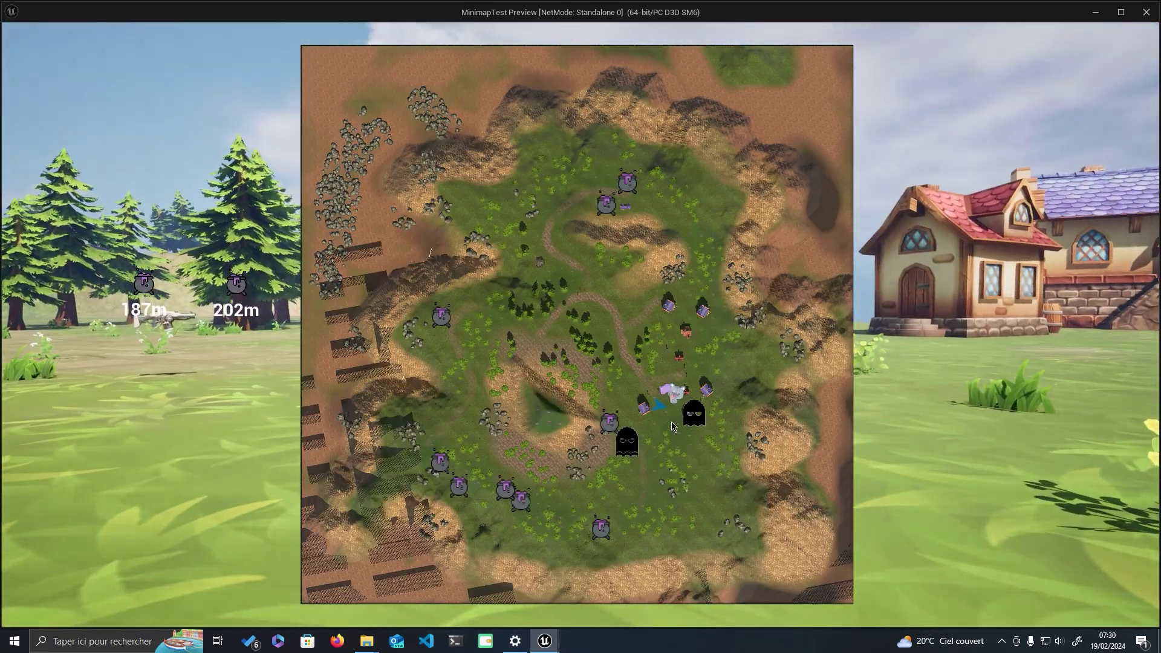
{"action": "left_click", "coordinate": [672, 418]}
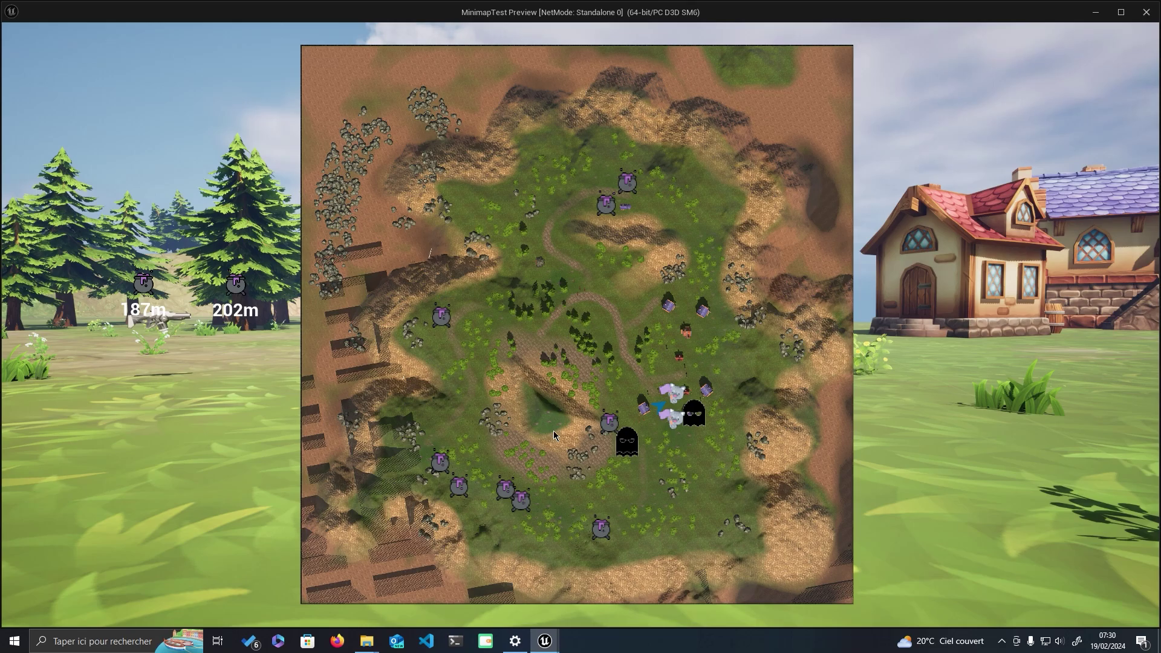
{"action": "key", "text": "m"}
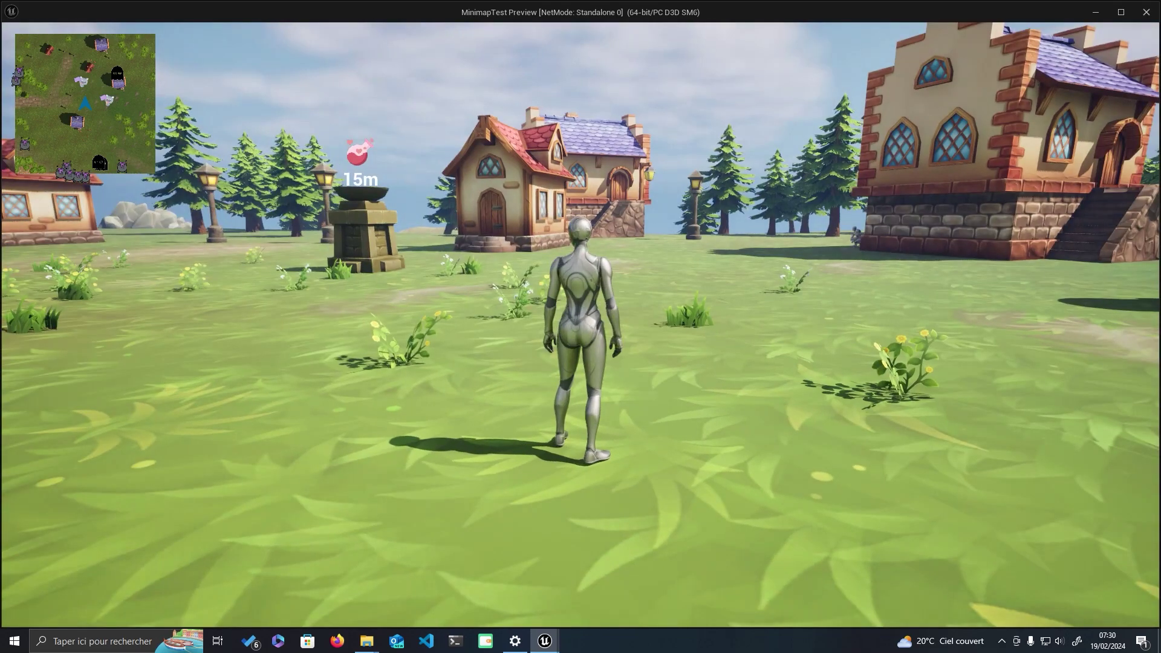
{"action": "key", "text": "w"}
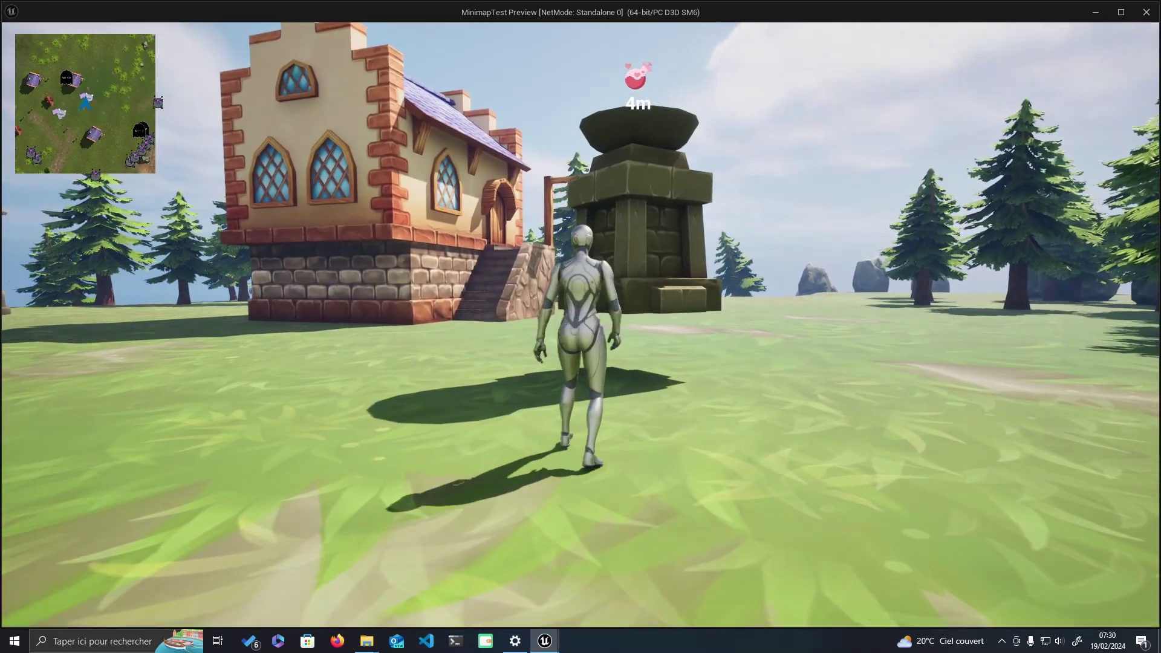
{"action": "key", "text": "w"}
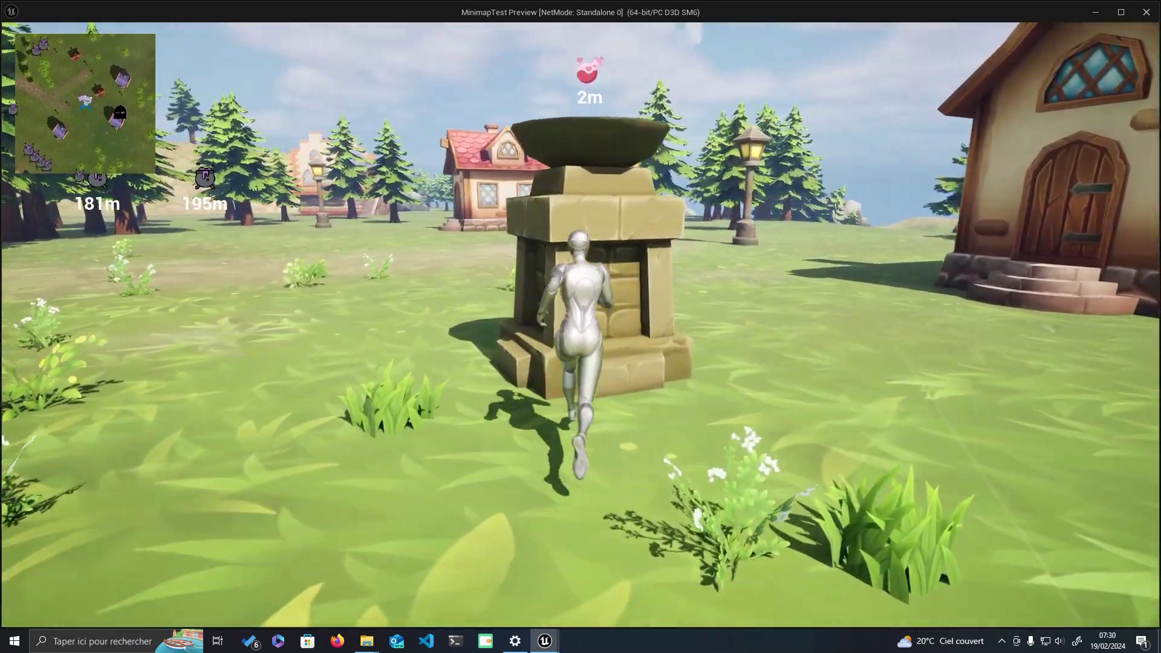
Recheck the world map, run toward the distant pin marker, then end play.
{"action": "key", "text": "m"}
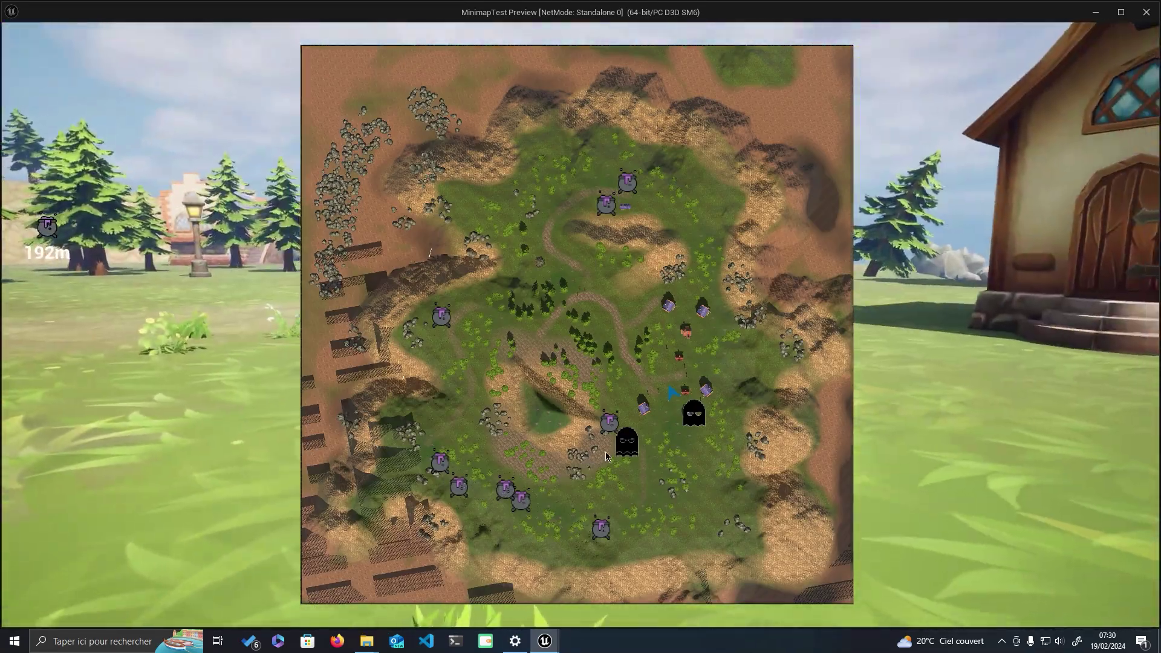
{"action": "key", "text": "m"}
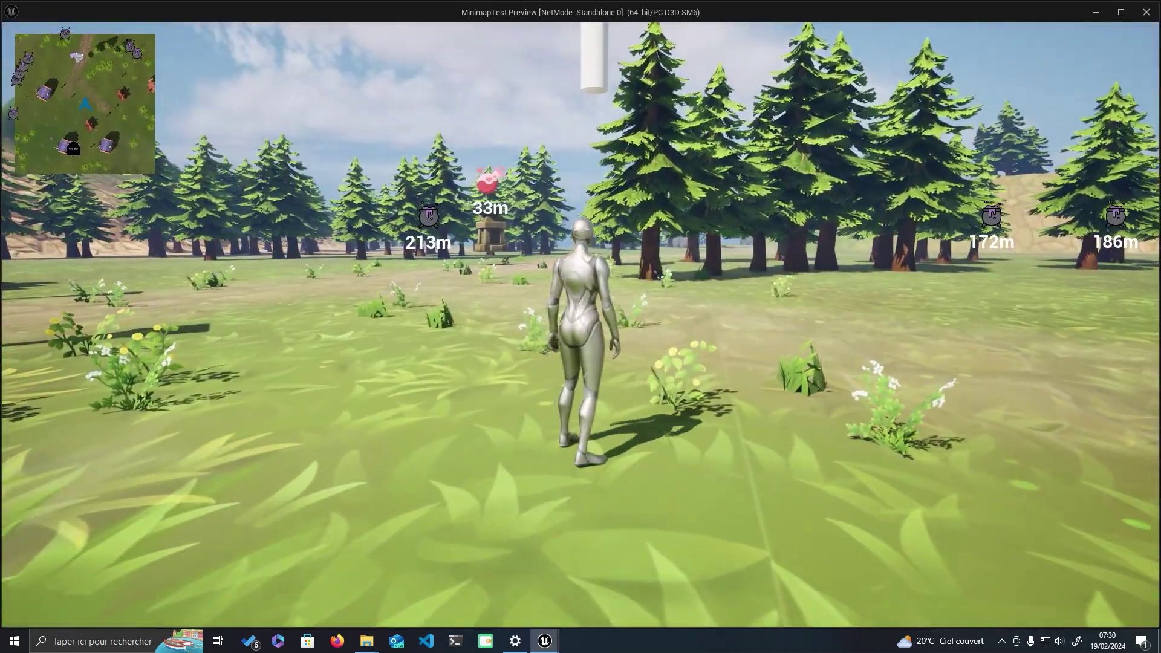
{"action": "key", "text": "w"}
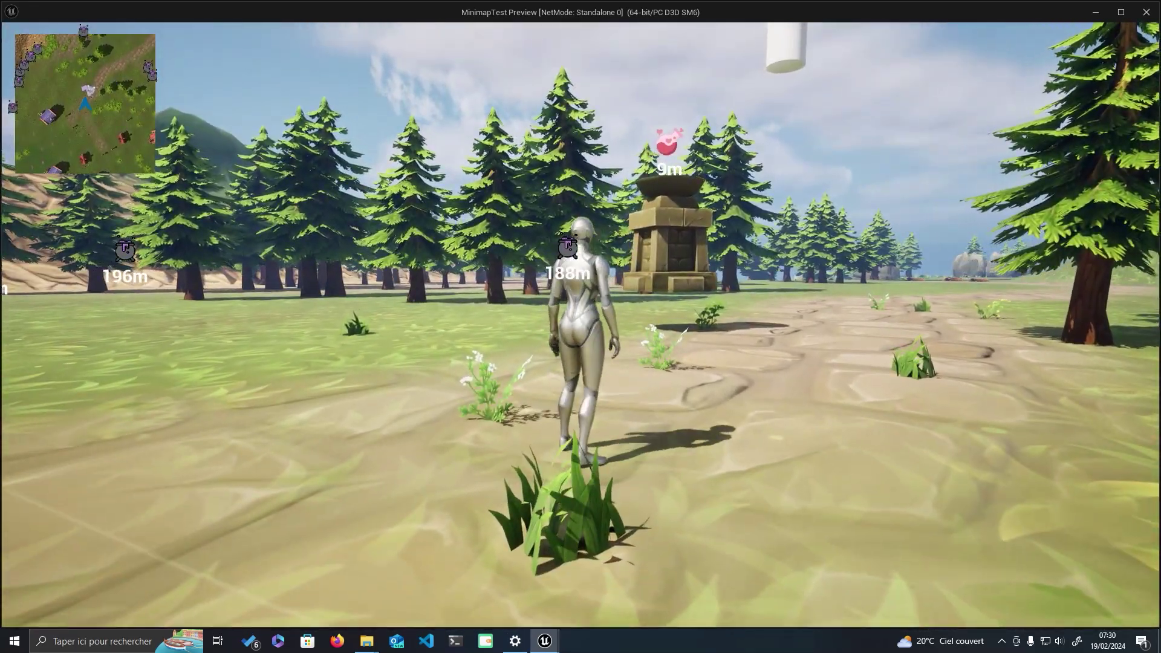
{"action": "key", "text": "Escape"}
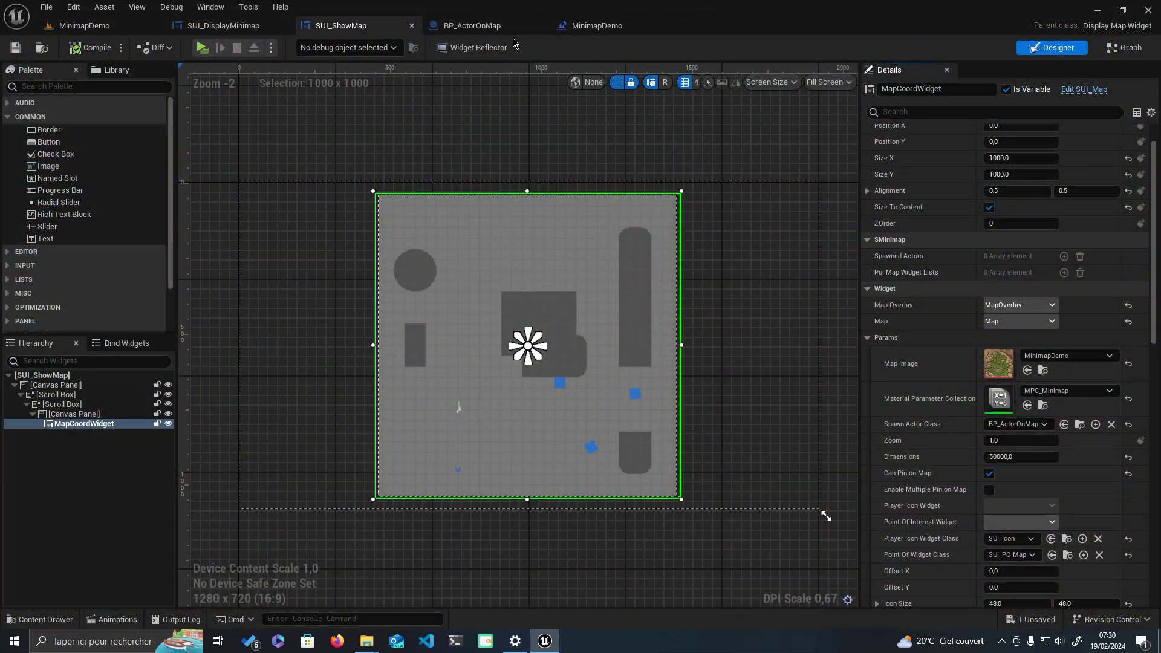
Make BP_ActorOnMap's altar StaticMesh simulate physics at 100 kg mass, then play the level.
{"action": "left_click", "coordinate": [481, 25]}
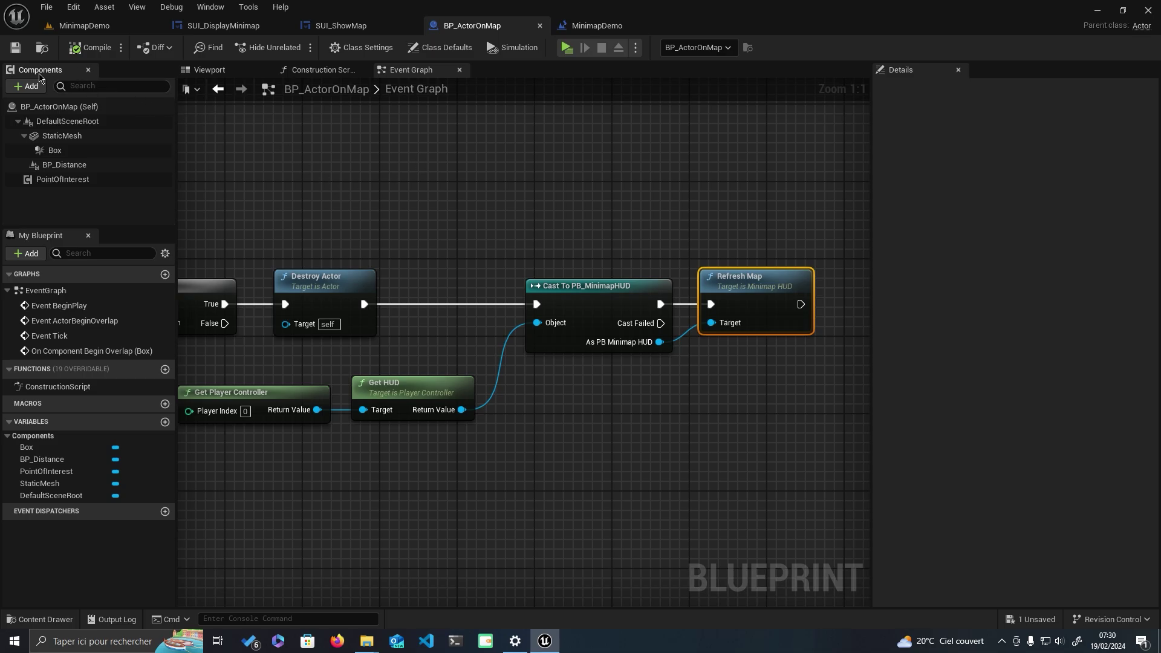
{"action": "left_click", "coordinate": [210, 70]}
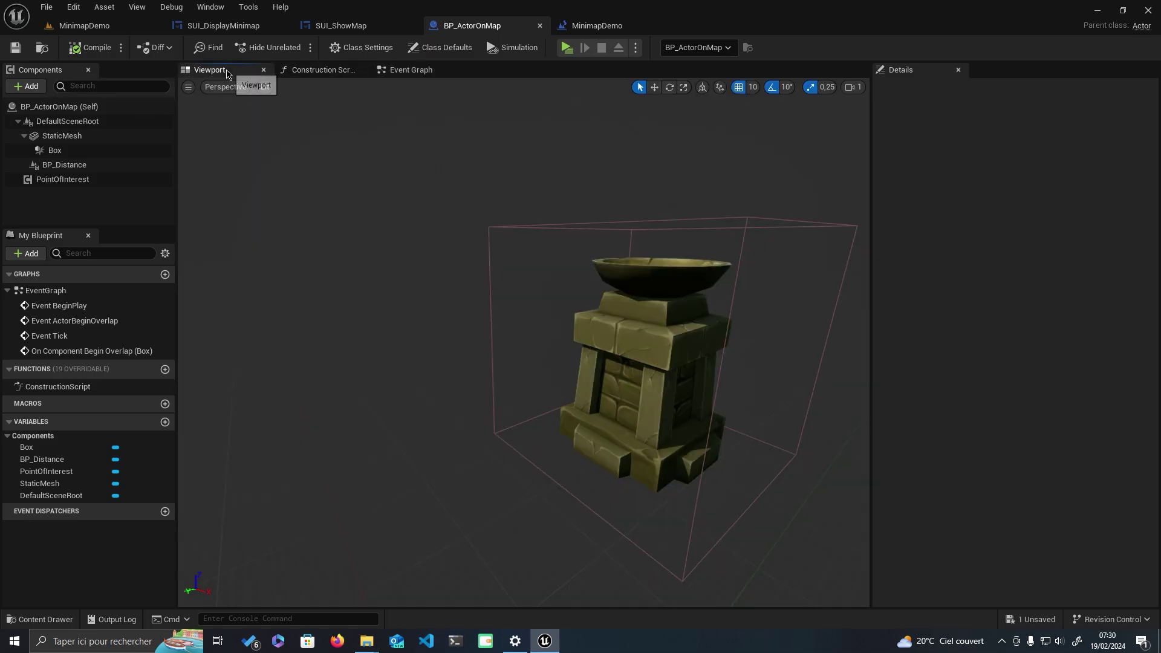
{"action": "left_click", "coordinate": [62, 135]}
{"action": "scroll", "coordinate": [968, 375], "scroll_direction": "up", "scroll_amount": 3}
{"action": "scroll", "coordinate": [968, 375], "scroll_direction": "up", "scroll_amount": 2}
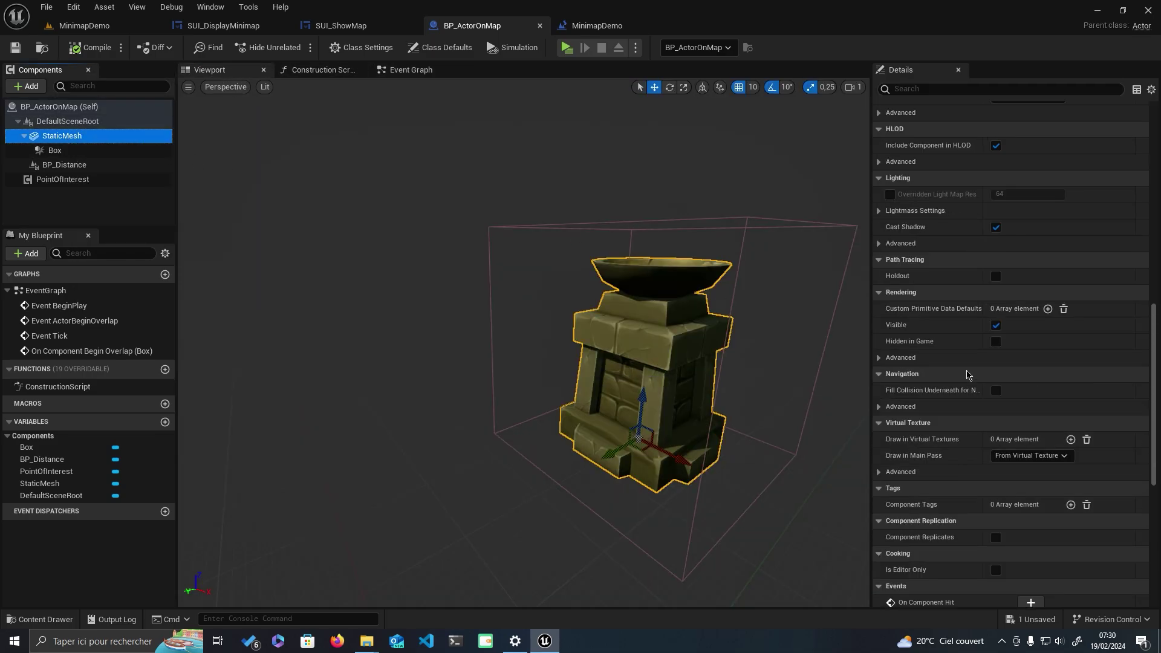
{"action": "scroll", "coordinate": [967, 375], "scroll_direction": "up", "scroll_amount": 2}
{"action": "scroll", "coordinate": [967, 375], "scroll_direction": "up", "scroll_amount": 2}
{"action": "scroll", "coordinate": [968, 374], "scroll_direction": "up", "scroll_amount": 1}
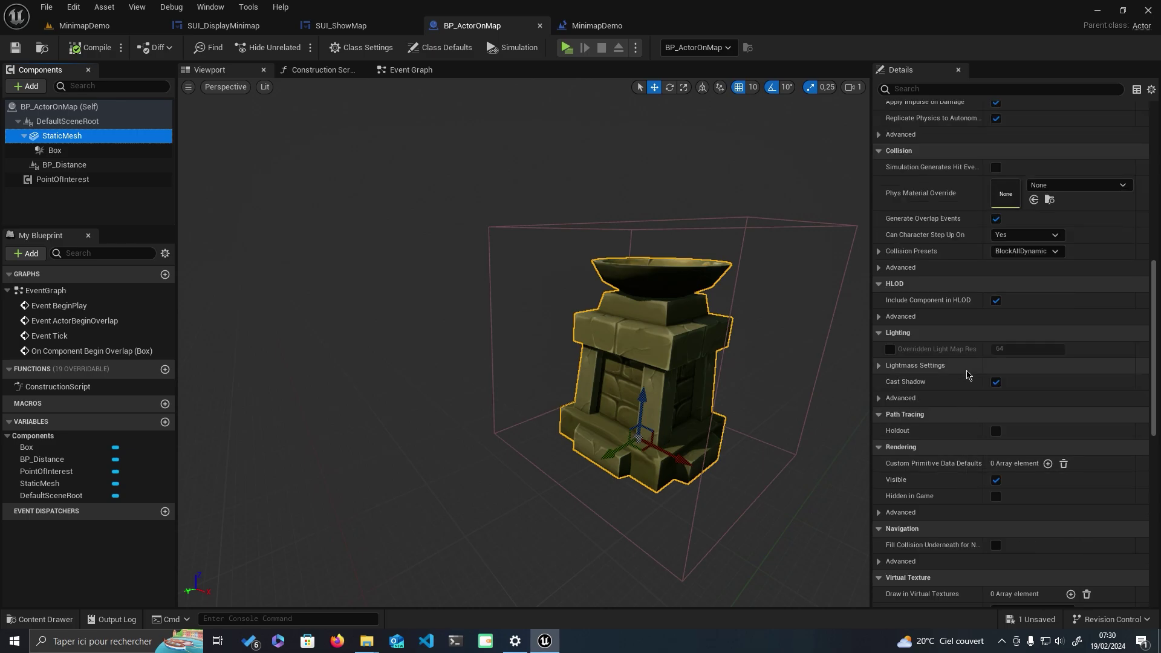
{"action": "scroll", "coordinate": [968, 374], "scroll_direction": "up", "scroll_amount": 2}
{"action": "scroll", "coordinate": [968, 375], "scroll_direction": "up", "scroll_amount": 2}
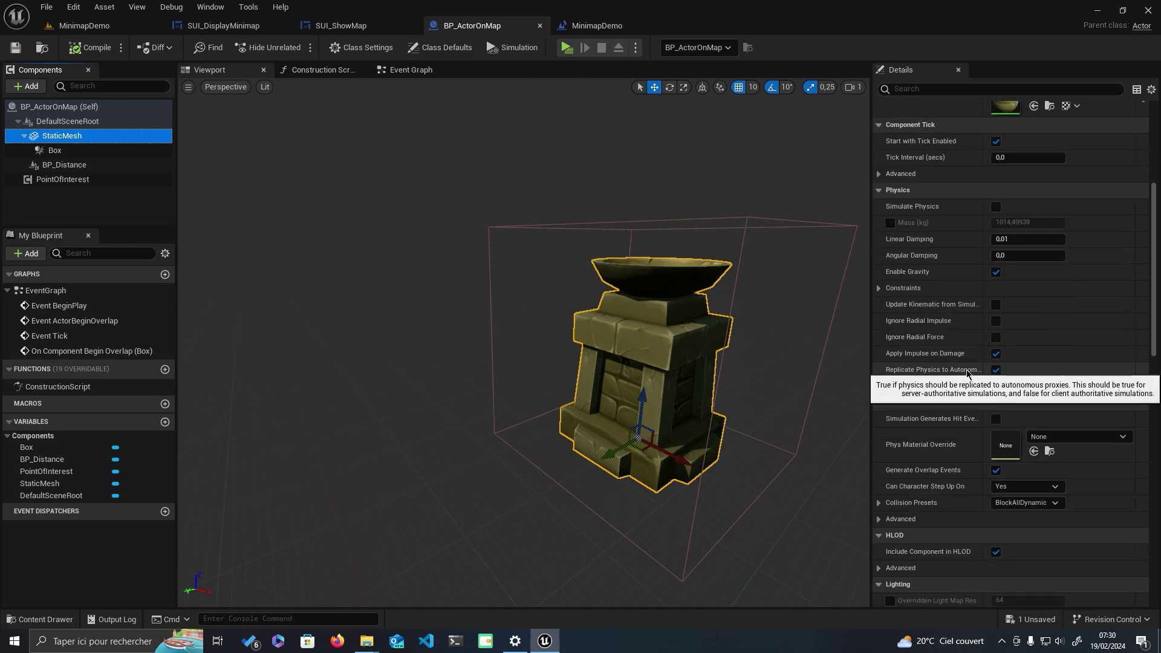
{"action": "scroll", "coordinate": [968, 375], "scroll_direction": "up", "scroll_amount": 1}
{"action": "left_click", "coordinate": [997, 264]}
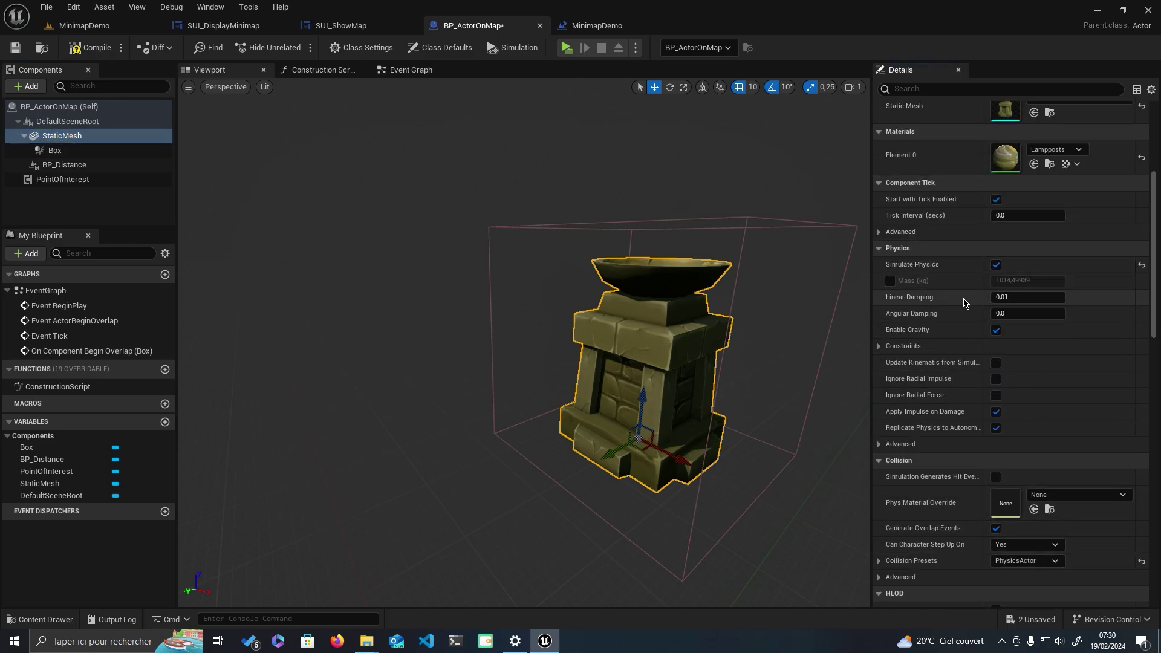
{"action": "left_click", "coordinate": [891, 281]}
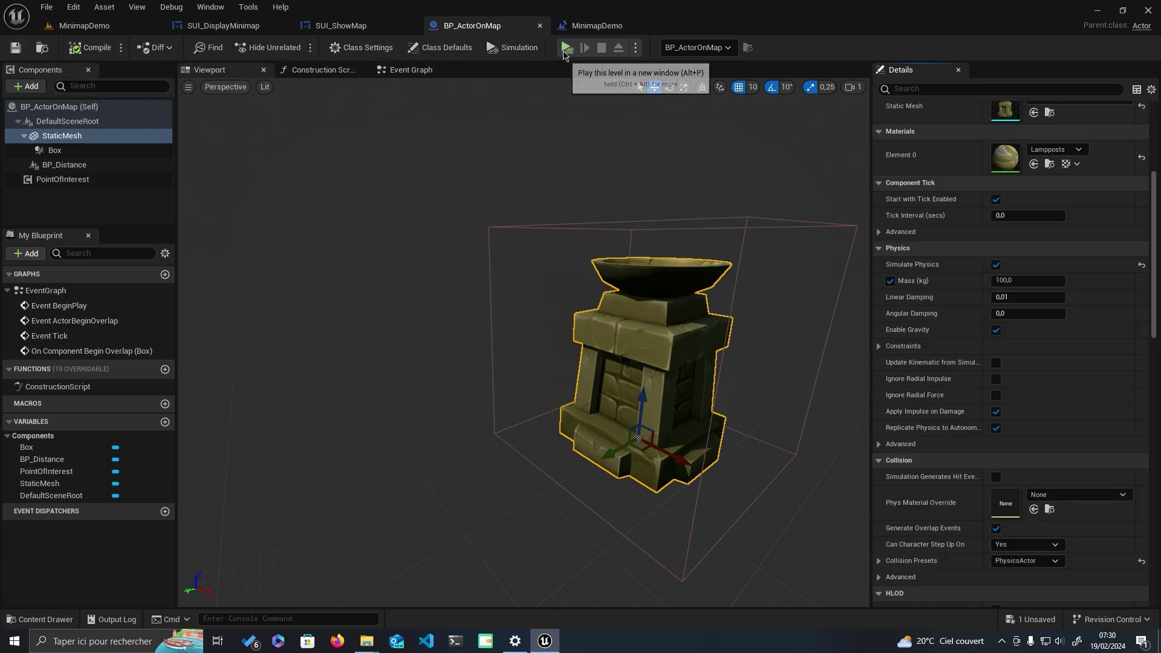
{"action": "left_click", "coordinate": [567, 47]}
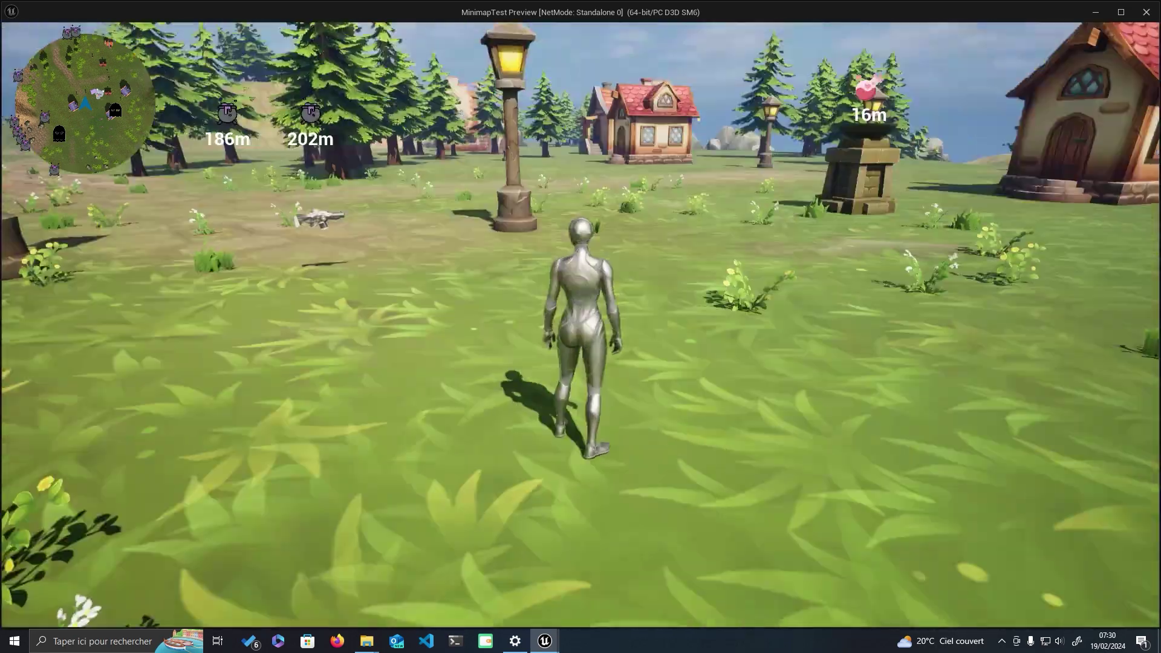
{"action": "key", "text": "w"}
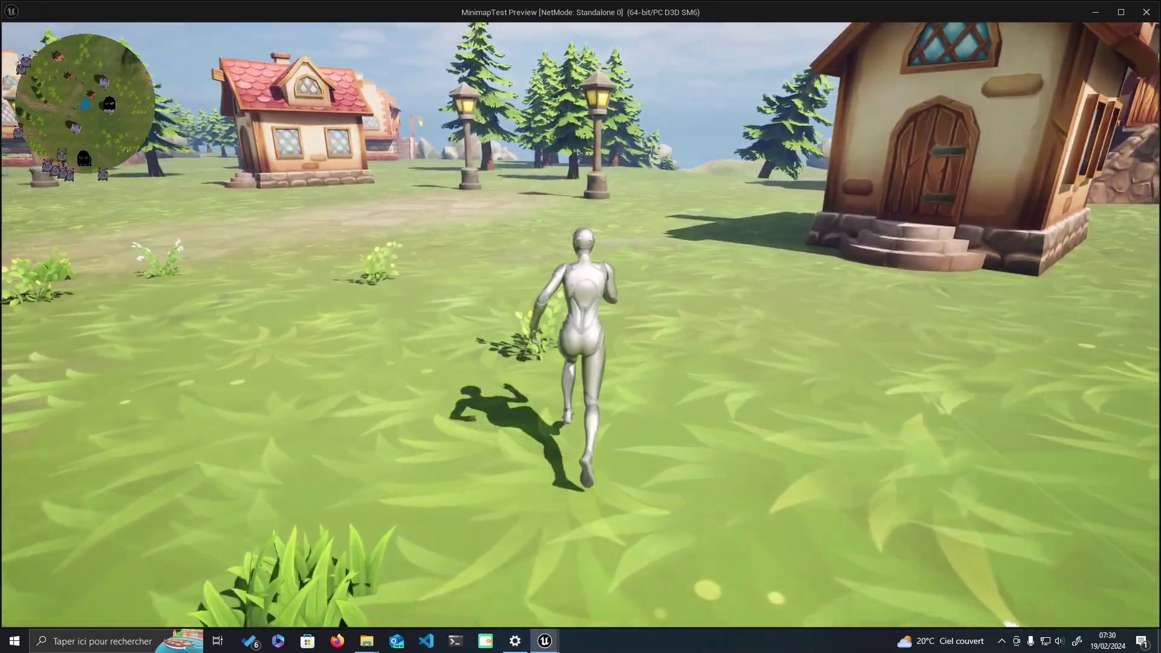
{"action": "key", "text": "Tab"}
{"action": "key", "text": "Tab"}
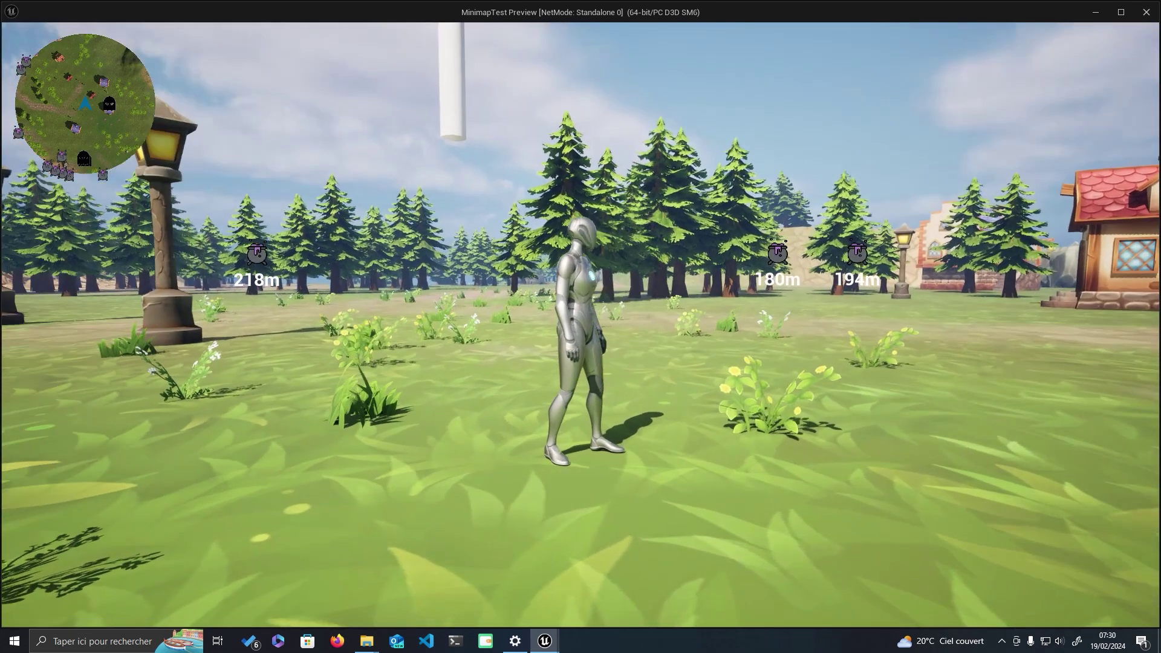
{"action": "key", "text": "m"}
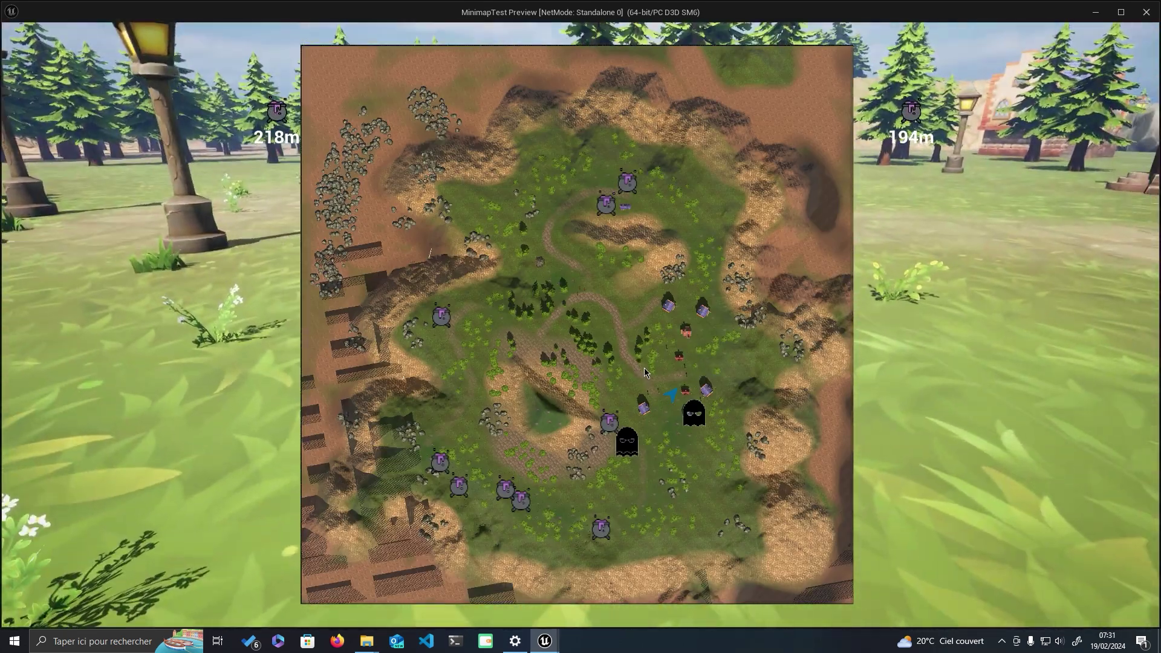
{"action": "key", "text": "m"}
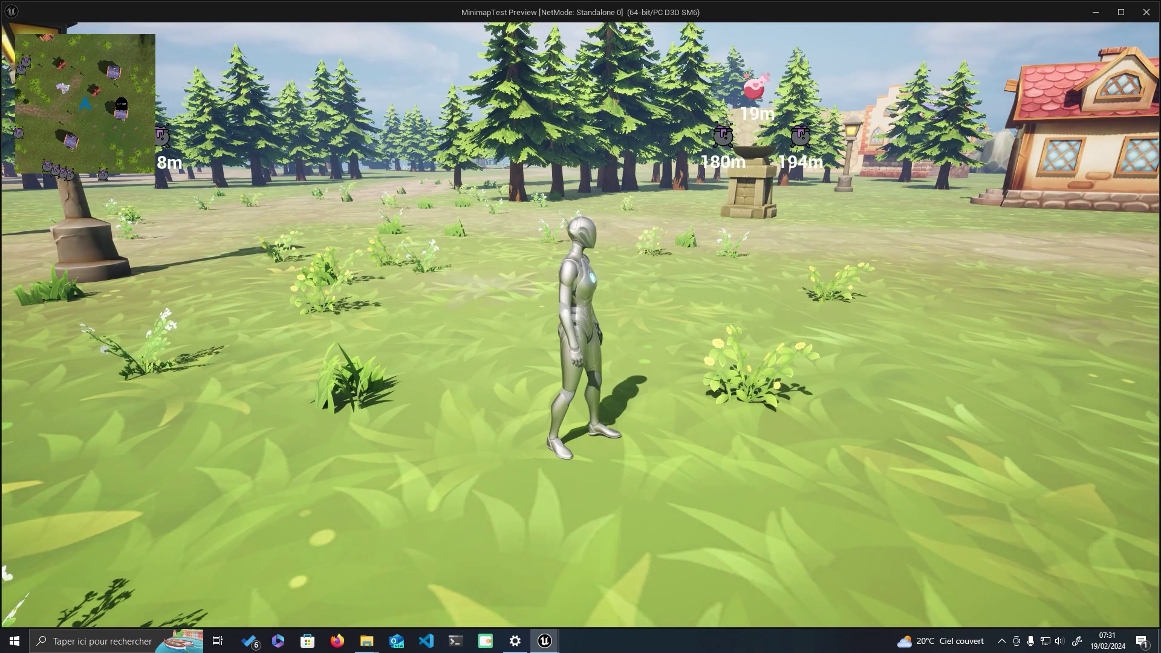
{"action": "key", "text": "w"}
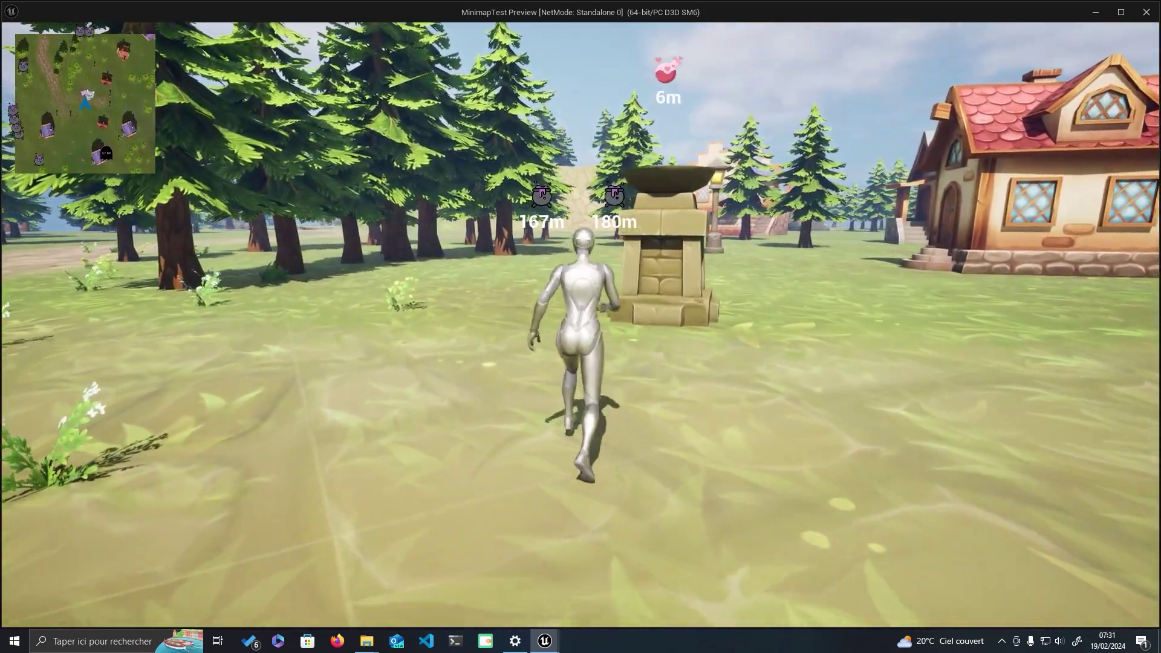
Set SUI_ShowMap's Spawn Actor Class to BP_POITest, compile, and play the level.
{"action": "key", "text": "Escape"}
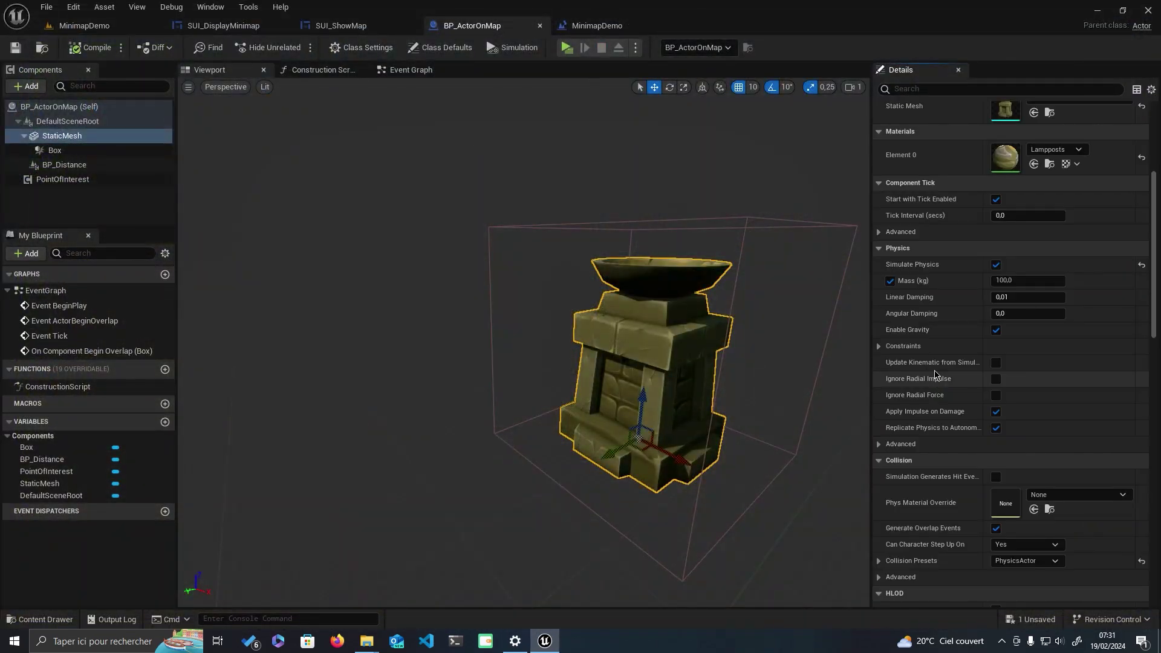
{"action": "left_click", "coordinate": [366, 24]}
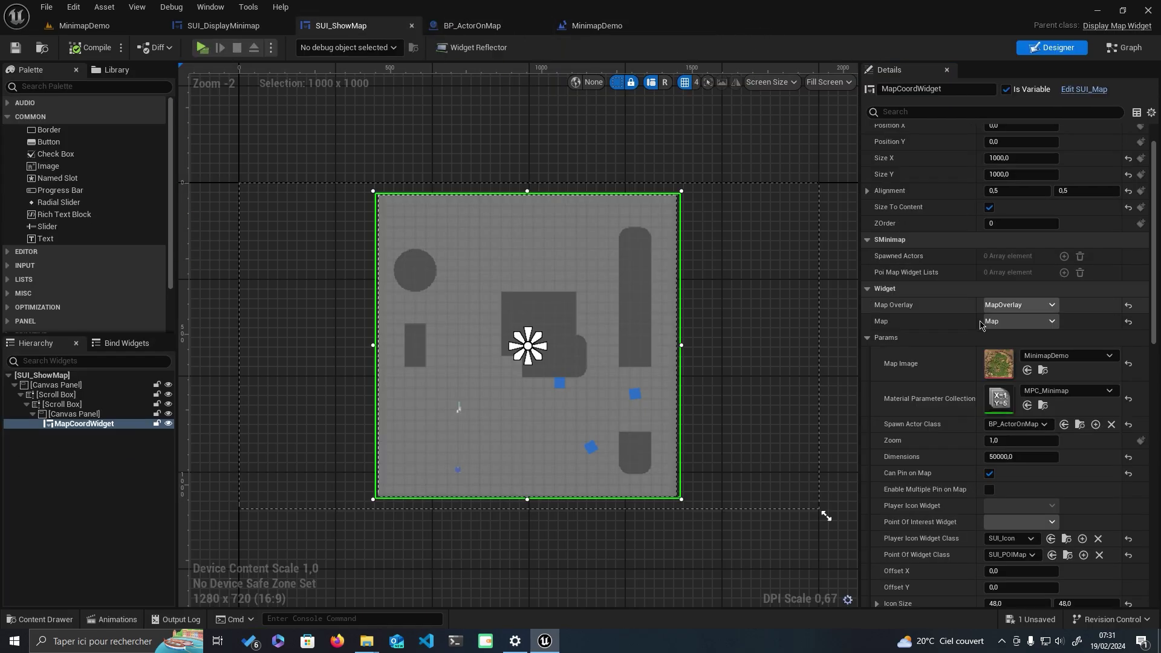
{"action": "left_click", "coordinate": [1025, 424]}
{"action": "type", "text": "bp"}
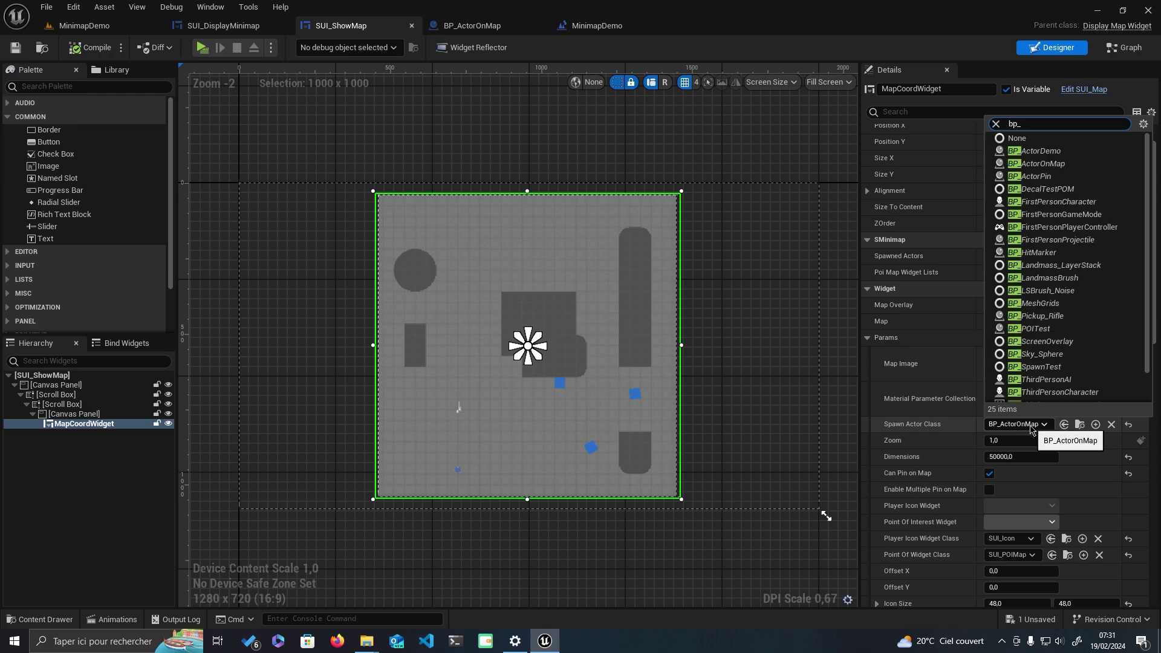
{"action": "type", "text": "_p"}
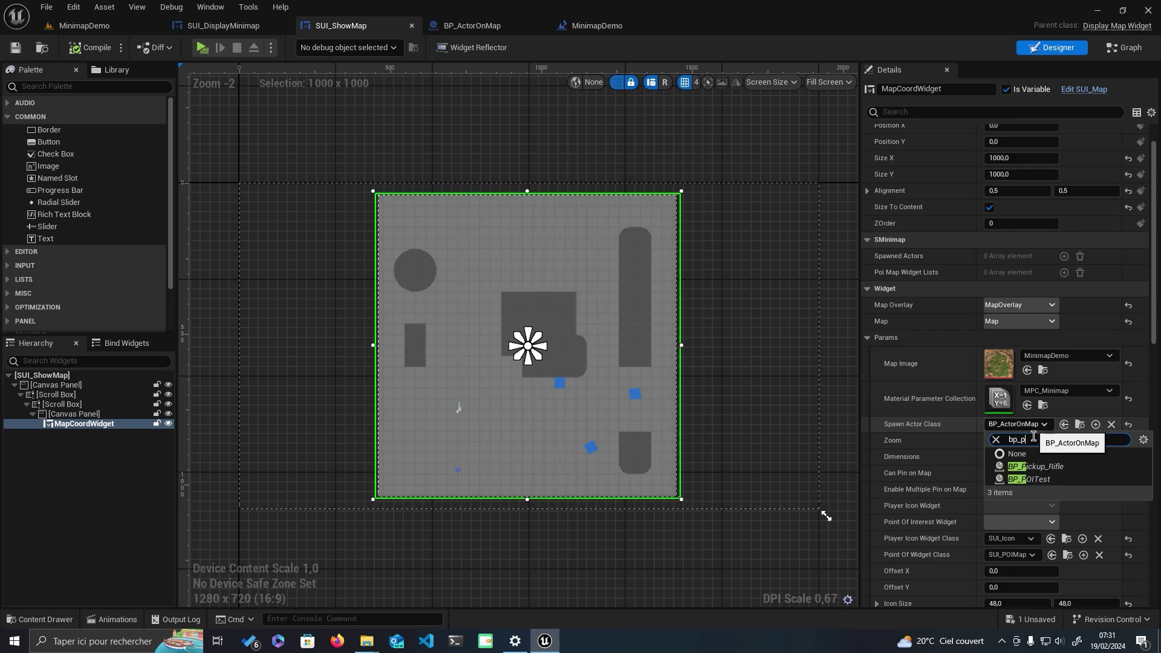
{"action": "left_click", "coordinate": [1031, 479]}
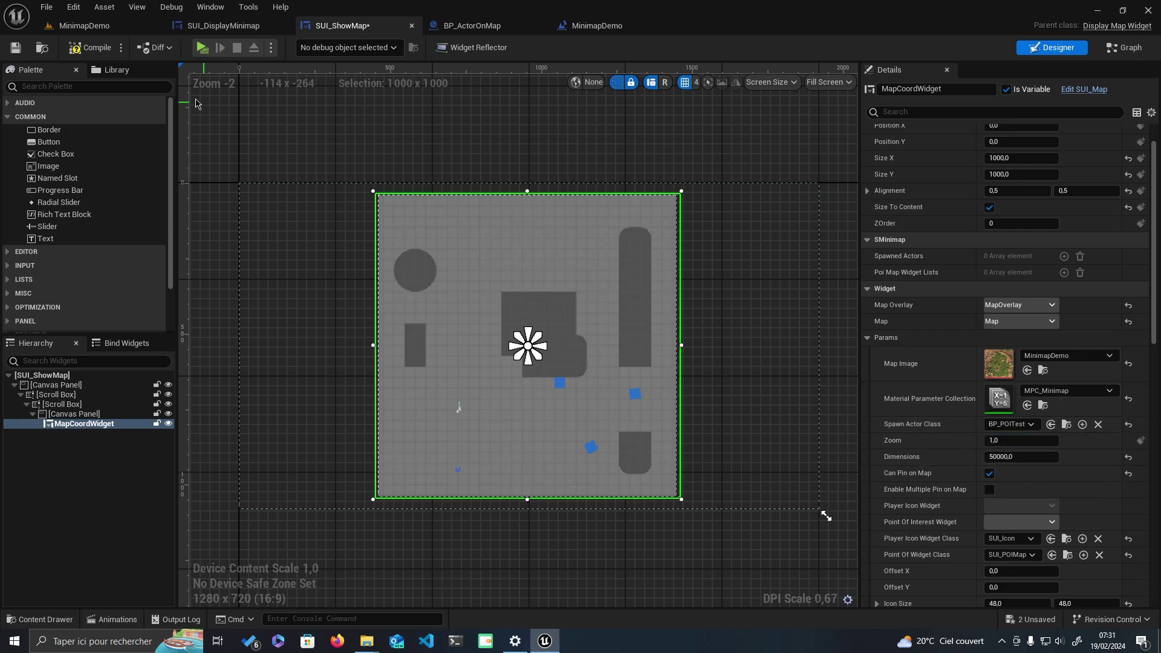
{"action": "left_click", "coordinate": [103, 56]}
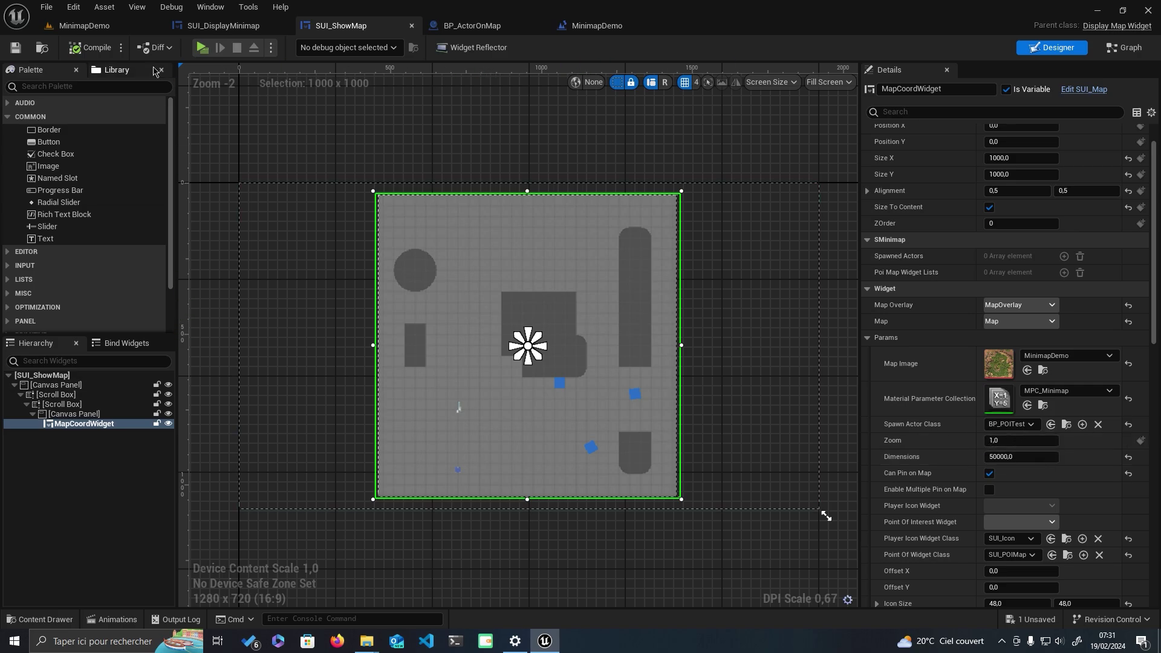
{"action": "left_click", "coordinate": [202, 48]}
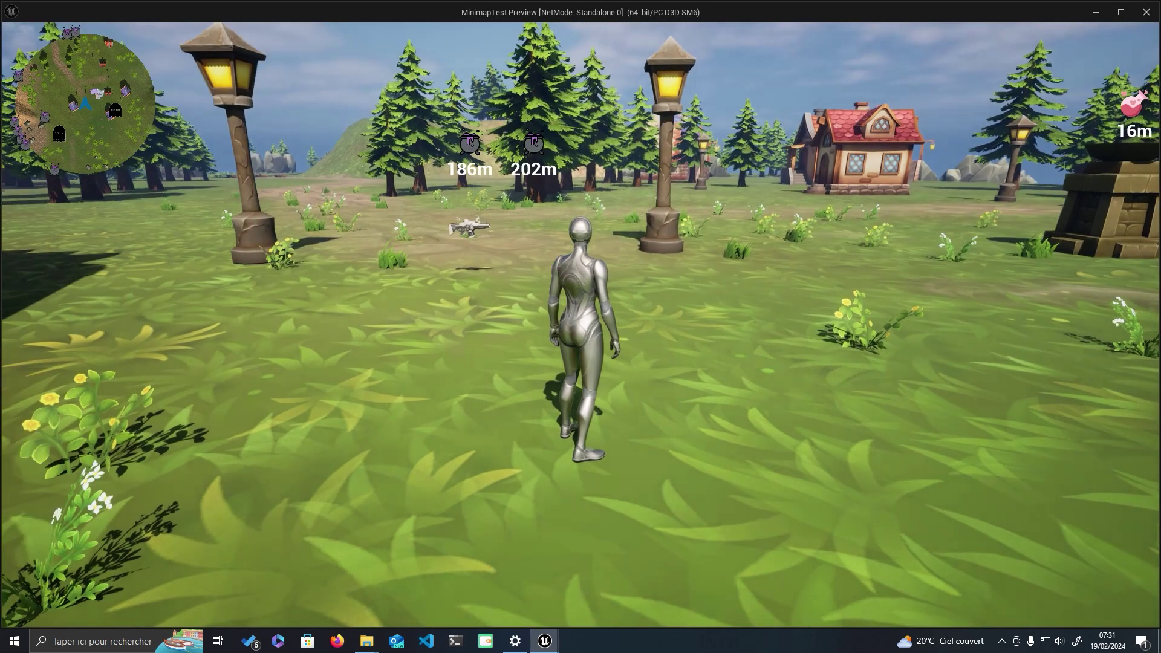
Pan the full map toward the village to pin it, then exit play.
{"action": "key", "text": "m"}
{"action": "scroll", "coordinate": [602, 359], "scroll_direction": "up", "scroll_amount": 2}
{"action": "scroll", "coordinate": [602, 358], "scroll_direction": "up", "scroll_amount": 2}
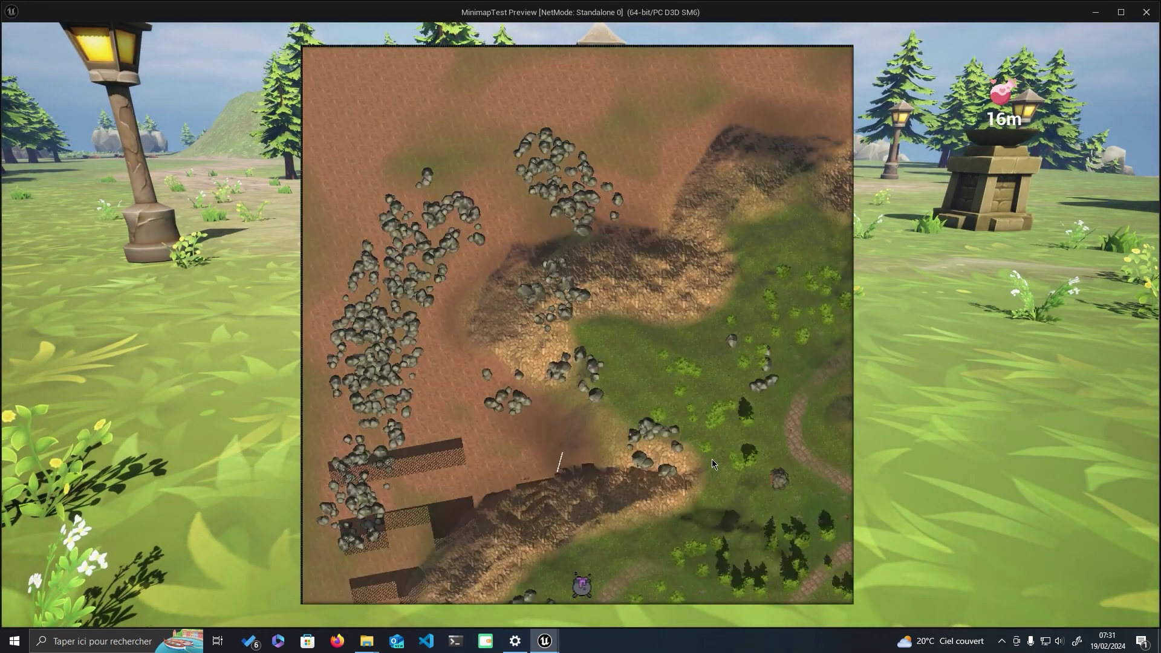
{"action": "scroll", "coordinate": [712, 460], "scroll_direction": "up", "scroll_amount": 2}
{"action": "left_click_drag", "start_coordinate": [636, 478], "coordinate": [667, 239]}
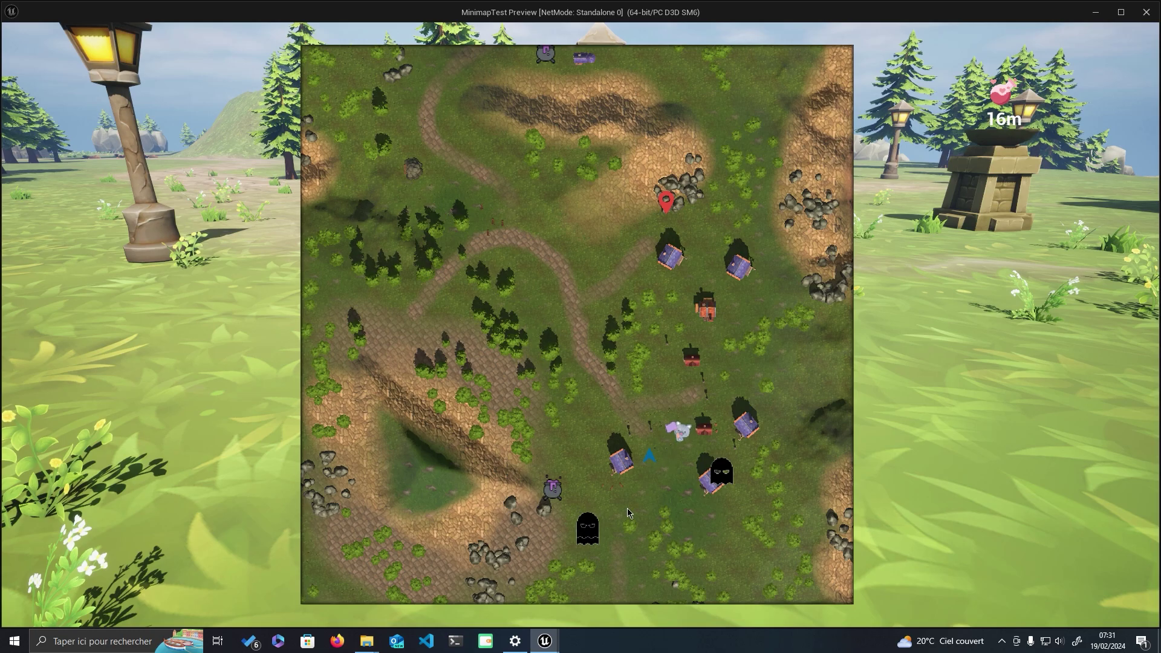
{"action": "key", "text": "Escape"}
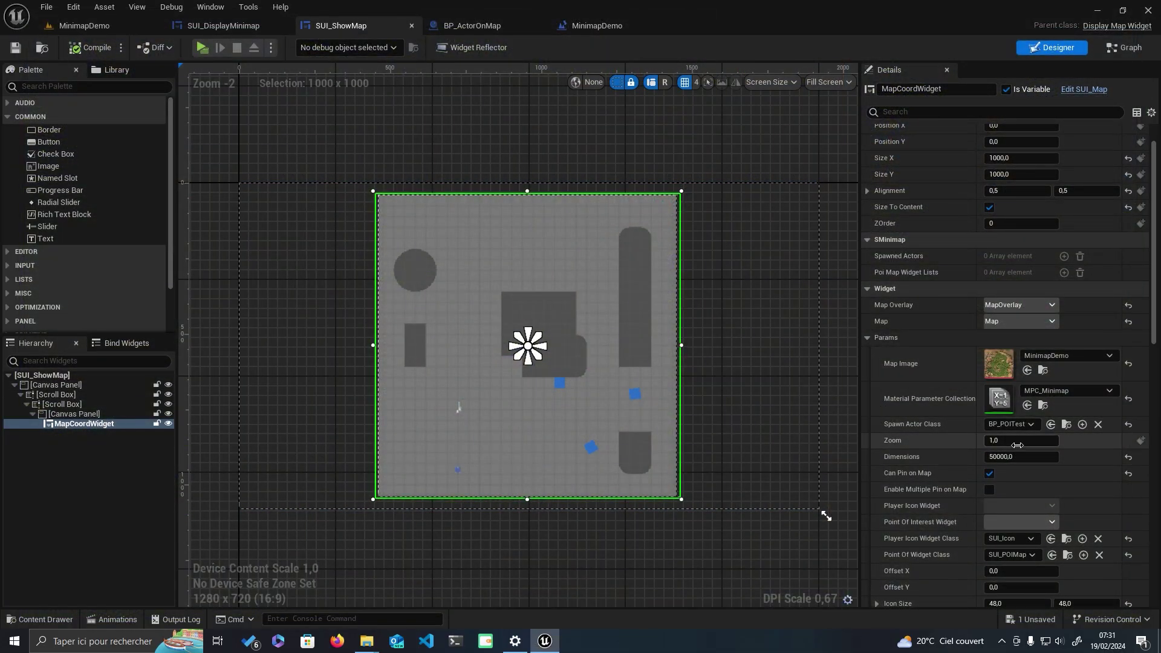
{"action": "scroll", "coordinate": [989, 462], "scroll_direction": "down", "scroll_amount": 1}
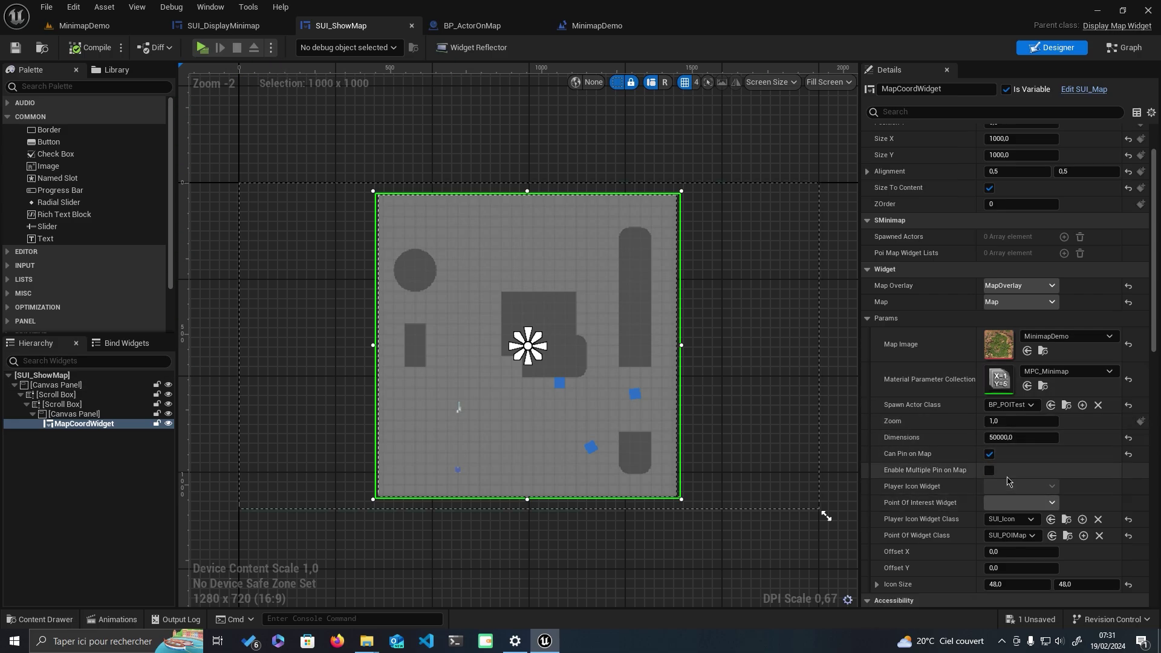
Turn on Enable Multiple Pin on Map in SUI_ShowMap and play the level.
{"action": "left_click", "coordinate": [990, 471]}
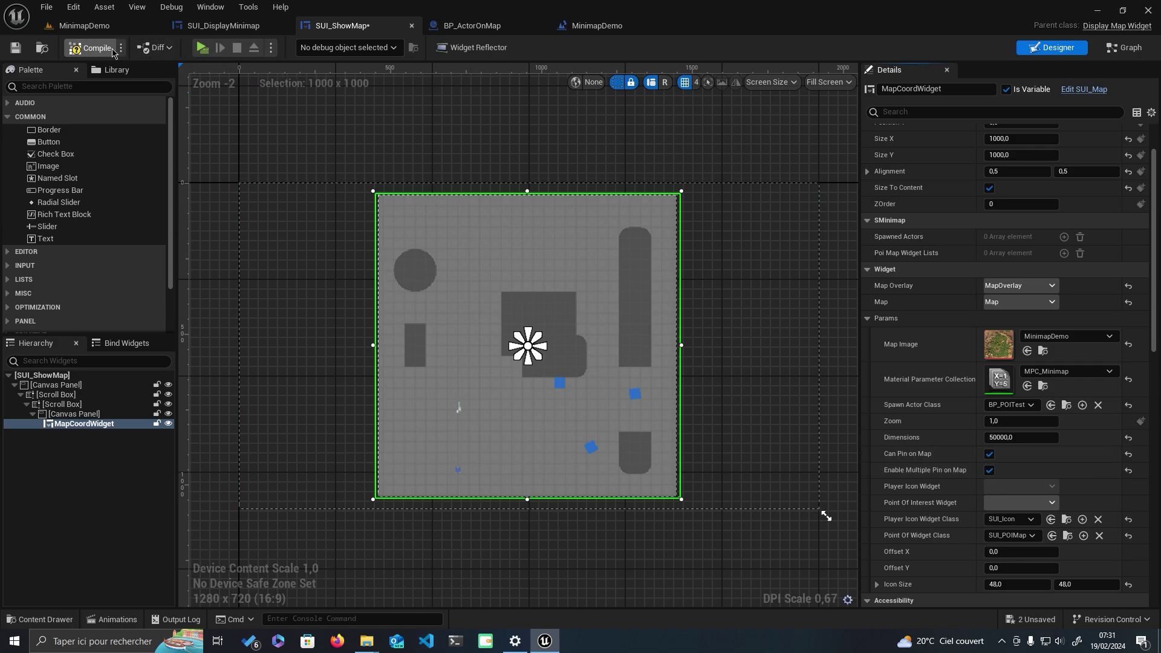
{"action": "left_click", "coordinate": [201, 47]}
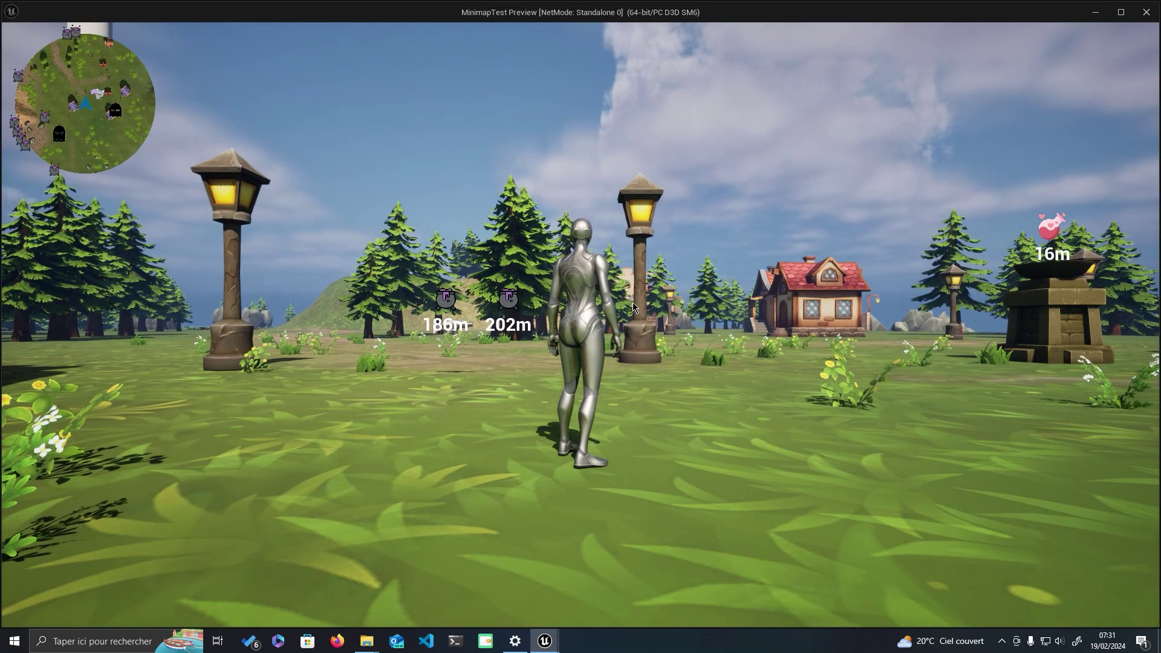
Pin several spots on the full map, walk forward, and reopen the map to check pins.
{"action": "key", "text": "m"}
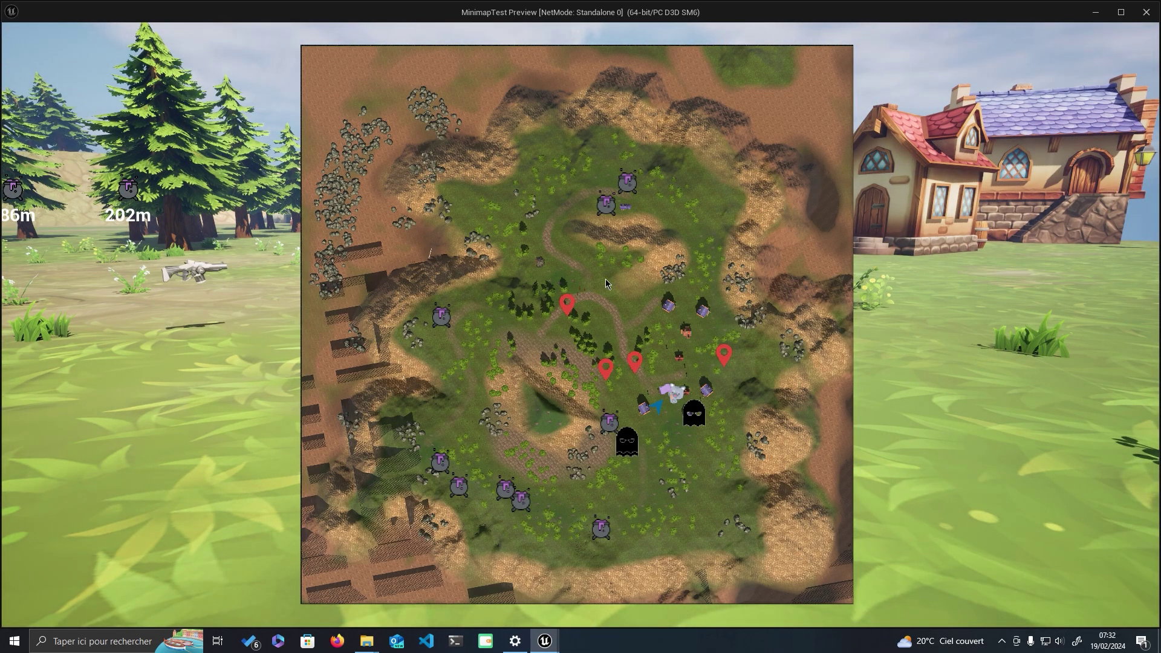
{"action": "left_click", "coordinate": [756, 375]}
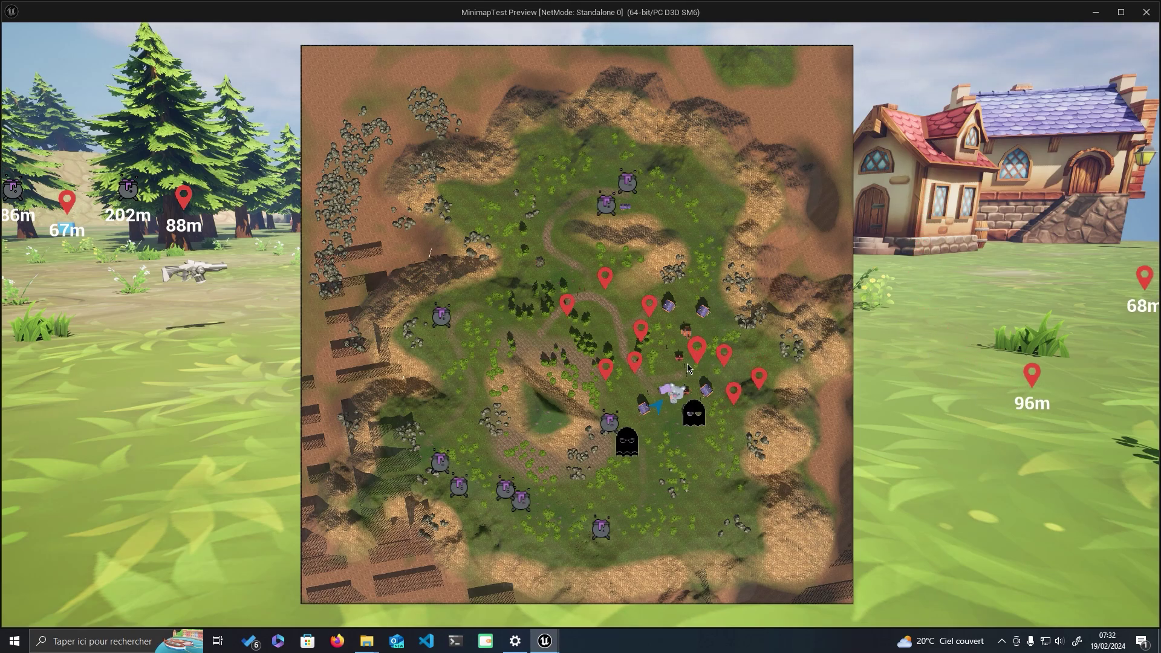
{"action": "key", "text": "m"}
{"action": "key", "text": "w"}
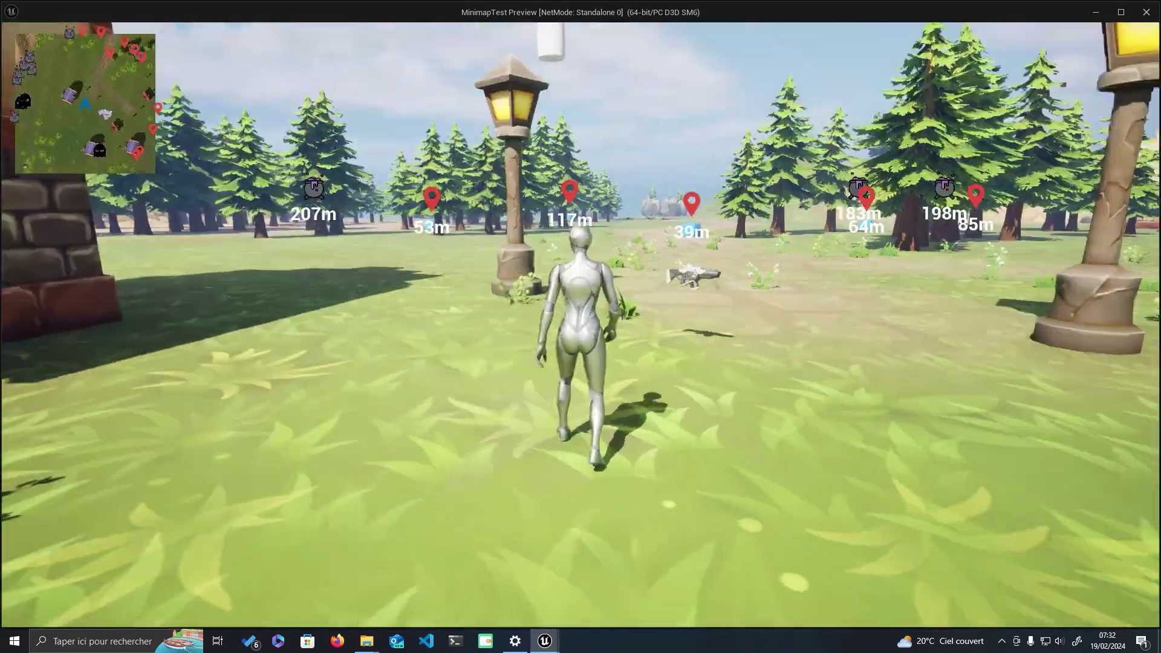
{"action": "key", "text": "m"}
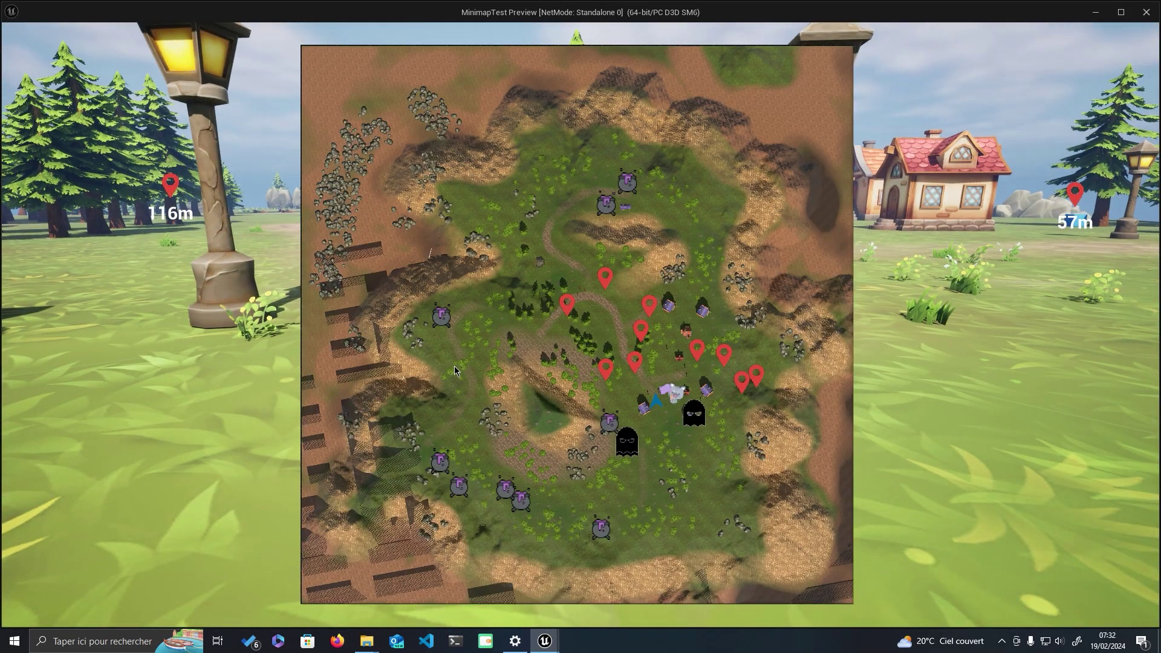
{"action": "key", "text": "m"}
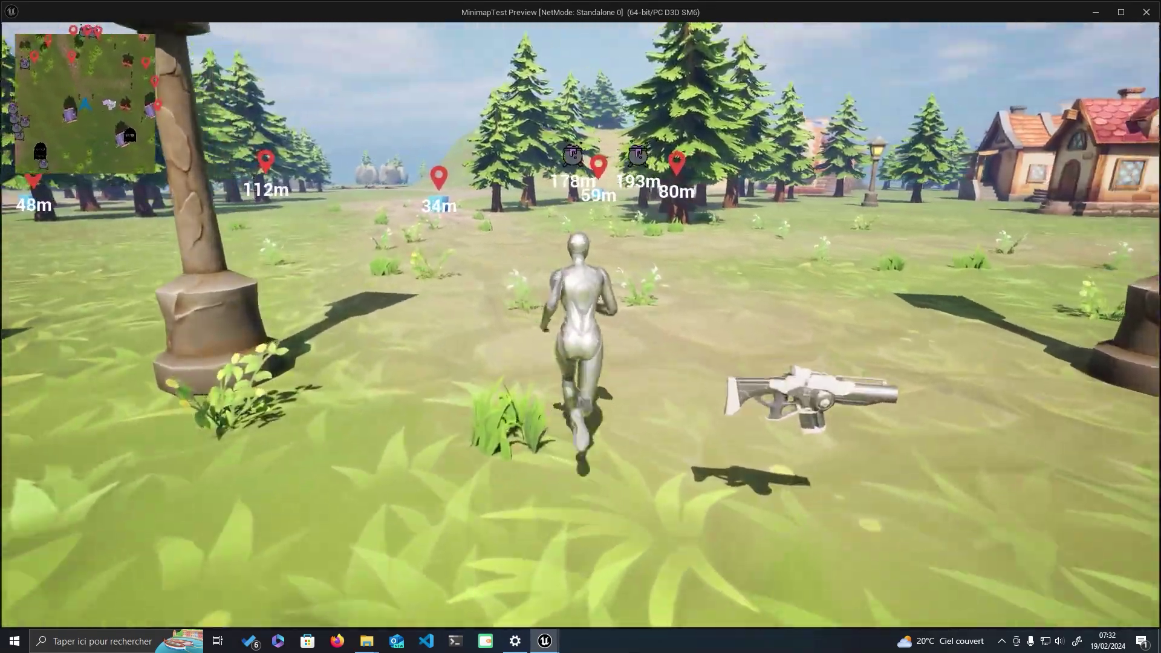